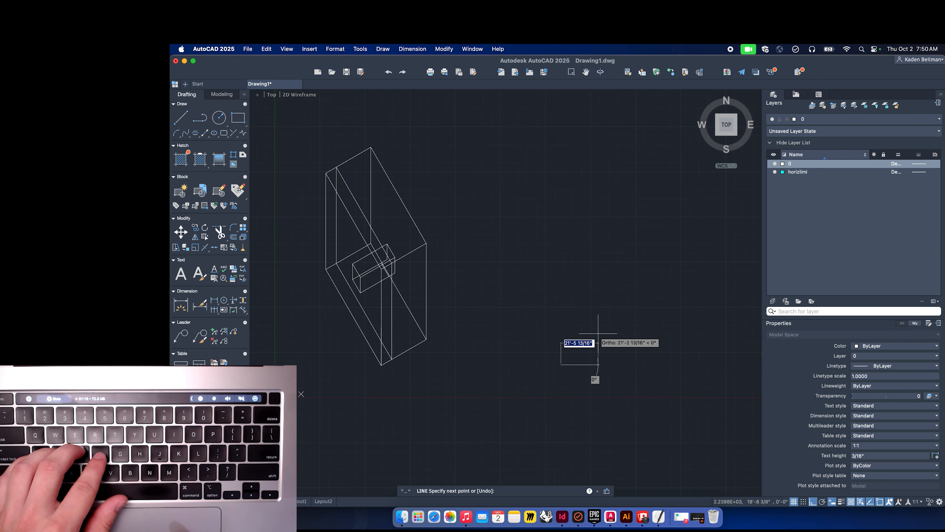
Review the drawing units, keeping the Architectural length type with 0'-0 1/16" precision.
{"action": "key", "text": "Escape"}
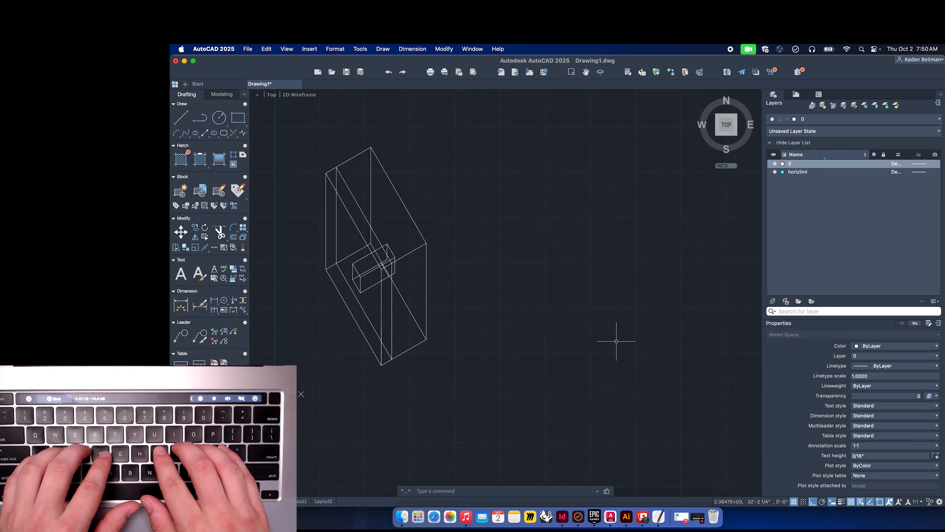
{"action": "type", "text": "un"}
{"action": "key", "text": "BackSpace"}
{"action": "key", "text": "BackSpace"}
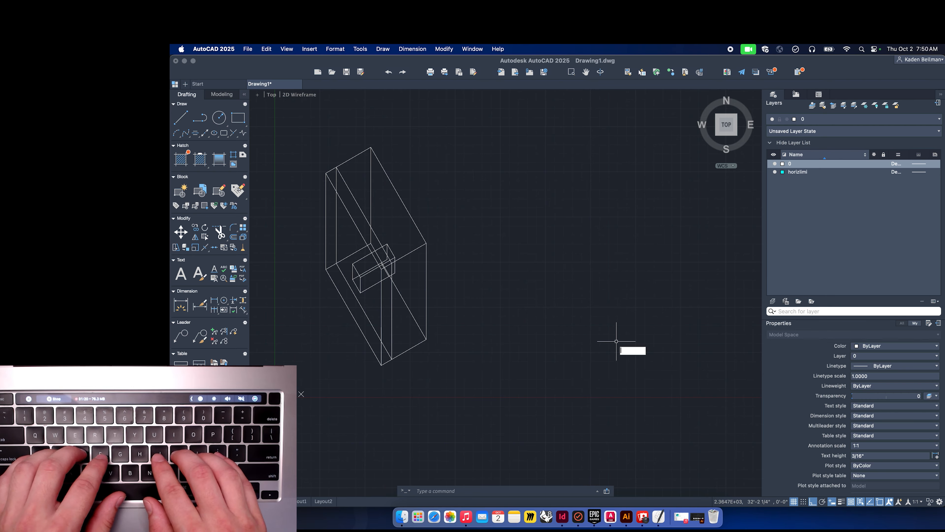
{"action": "type", "text": "un"}
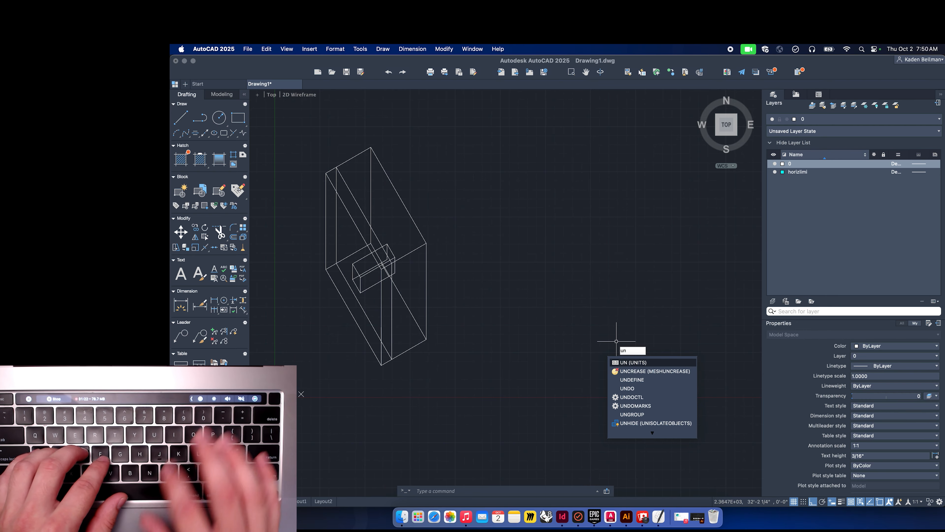
{"action": "key", "text": "Return"}
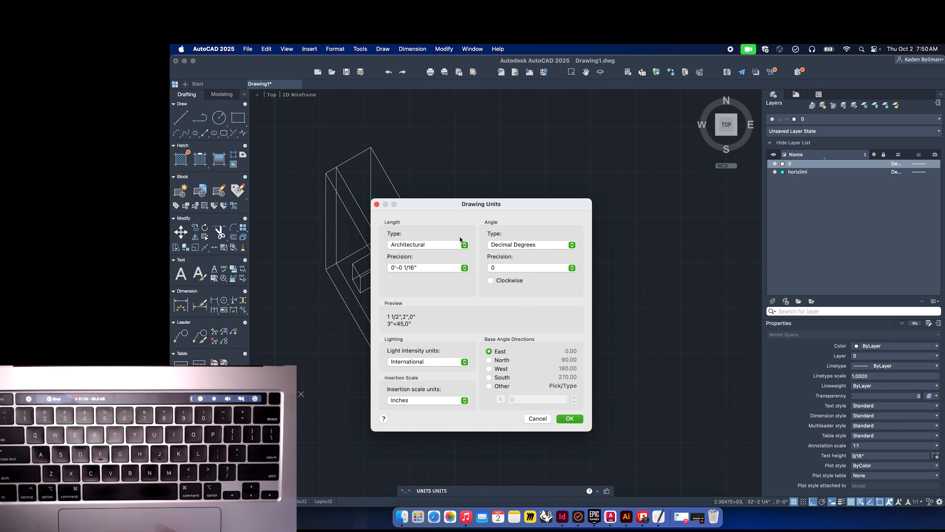
{"action": "left_click", "coordinate": [461, 246]}
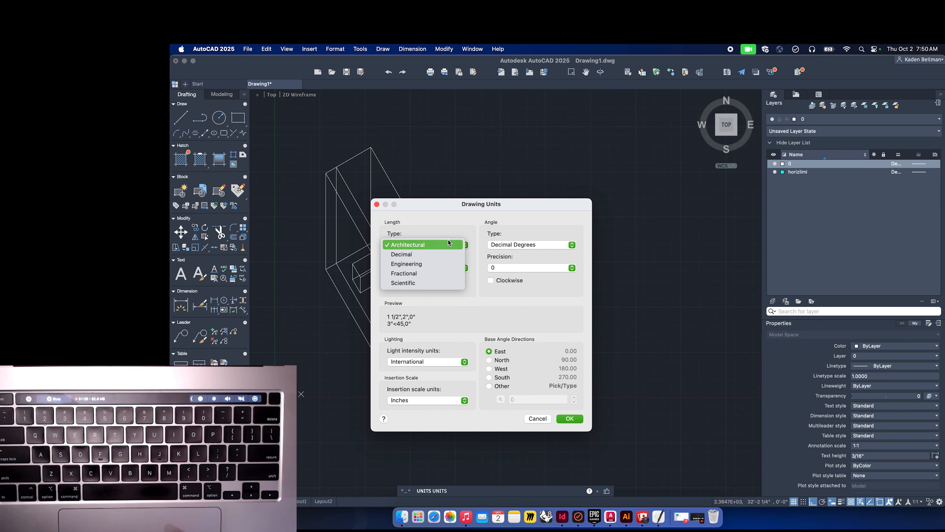
{"action": "left_click", "coordinate": [437, 242]}
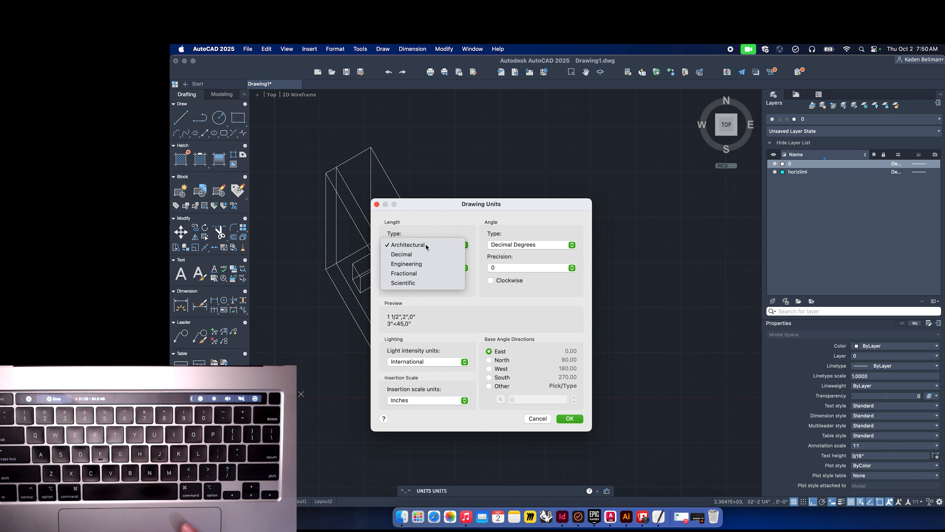
{"action": "left_click", "coordinate": [448, 268]}
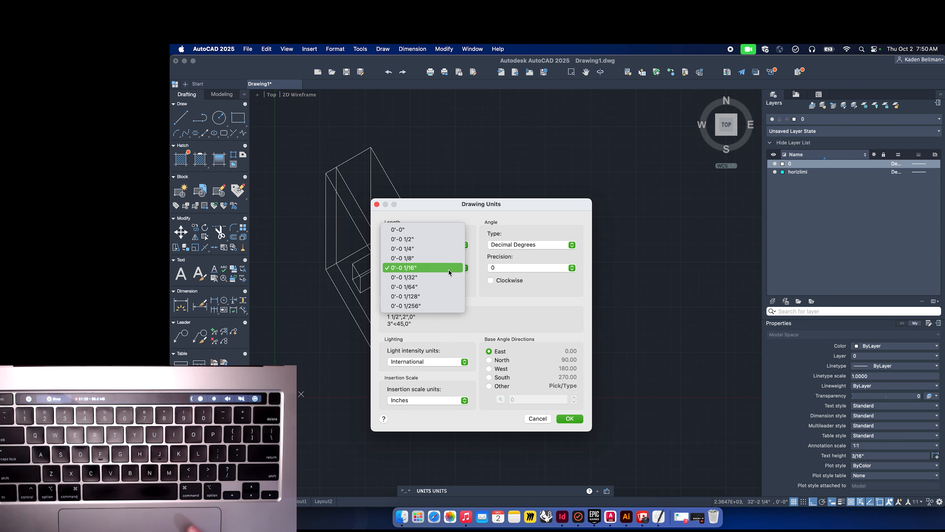
{"action": "left_click", "coordinate": [420, 265]}
{"action": "left_click", "coordinate": [570, 419]}
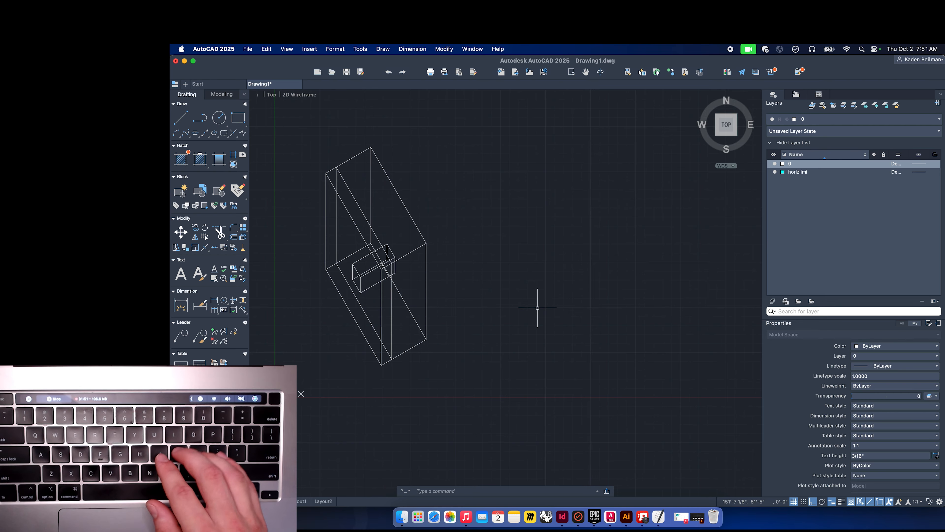
Draw a line 30' long at 30°, then continue it straight up 65'.
{"action": "type", "text": "line"}
{"action": "key", "text": "Return"}
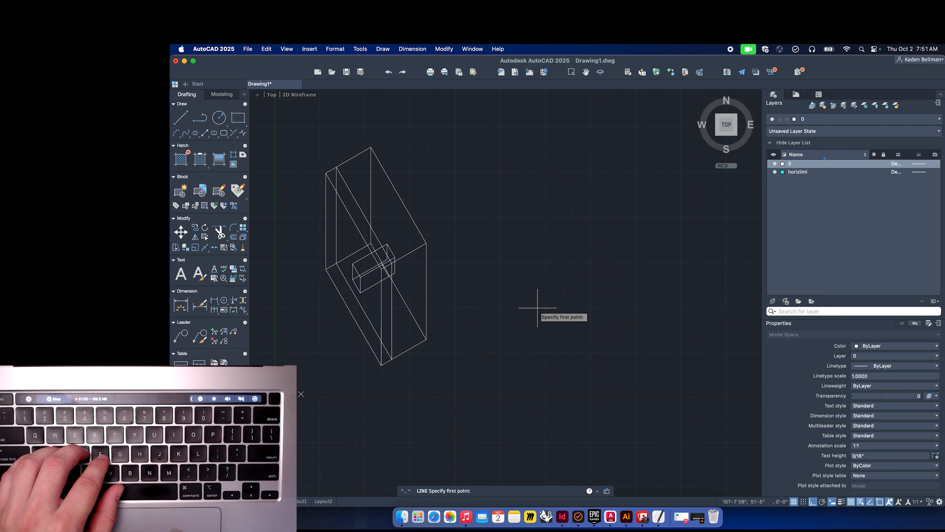
{"action": "left_click", "coordinate": [562, 358]}
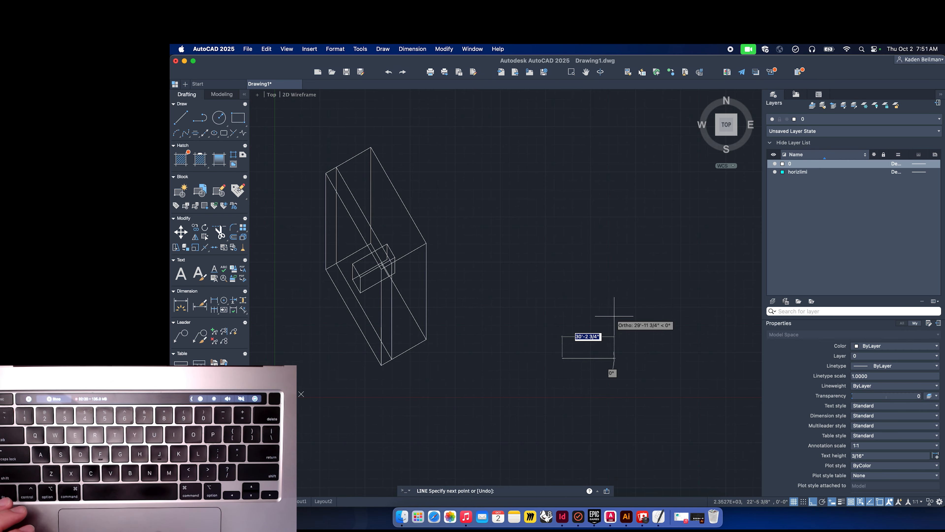
{"action": "type", "text": "30"}
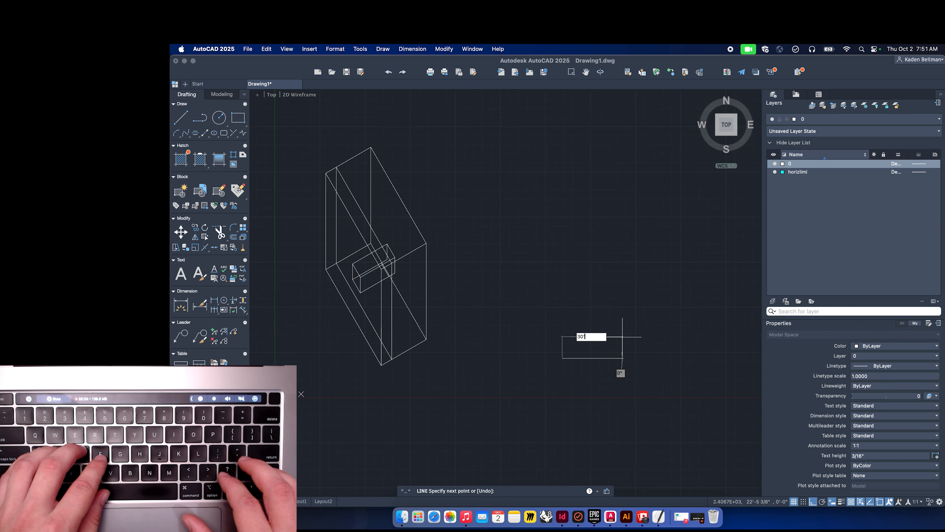
{"action": "type", "text": "'<"}
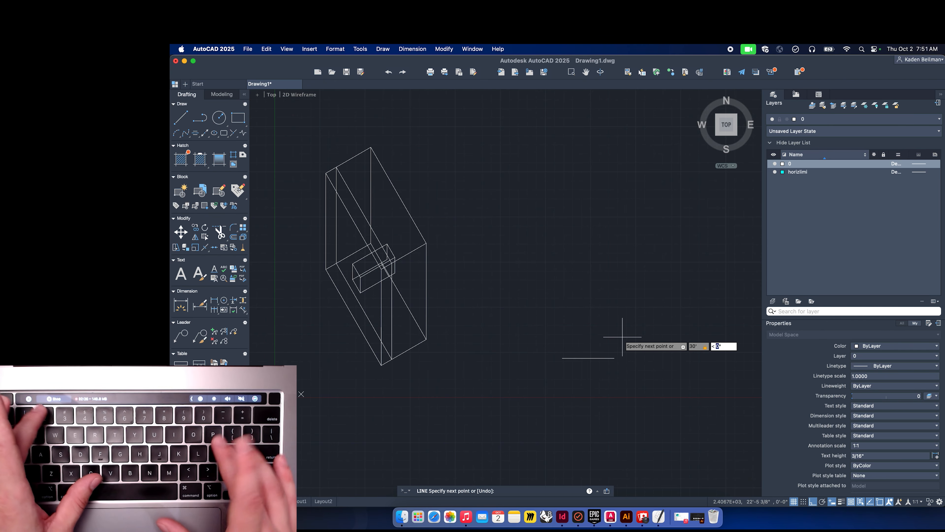
{"action": "type", "text": "30"}
{"action": "key", "text": "Return"}
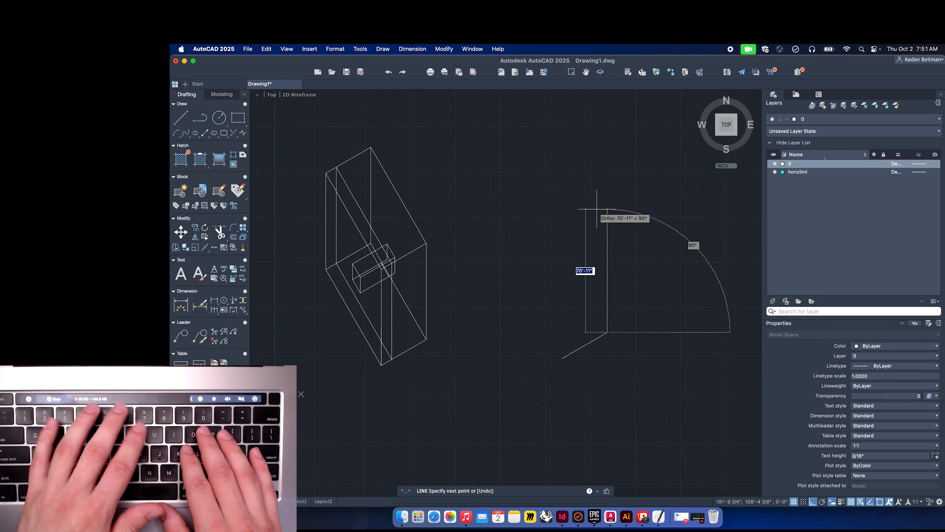
{"action": "type", "text": "65'6"}
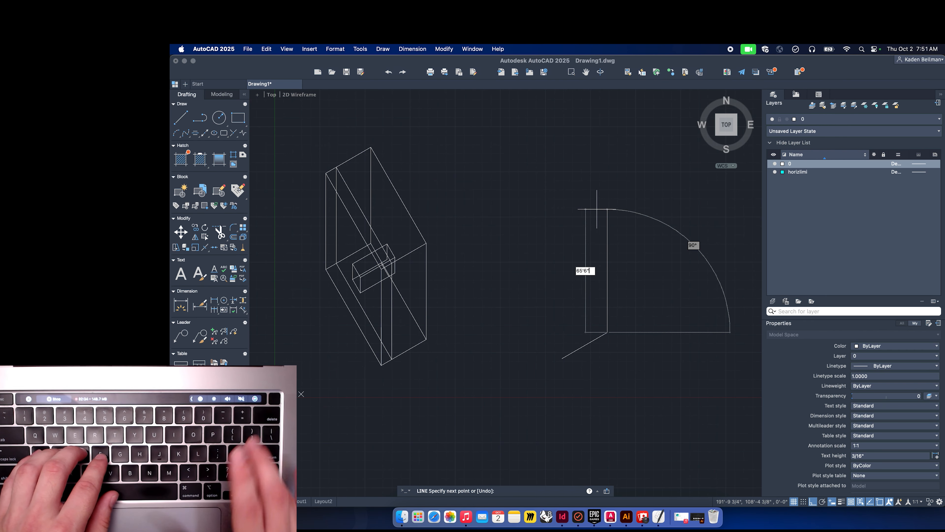
{"action": "key", "text": "Return"}
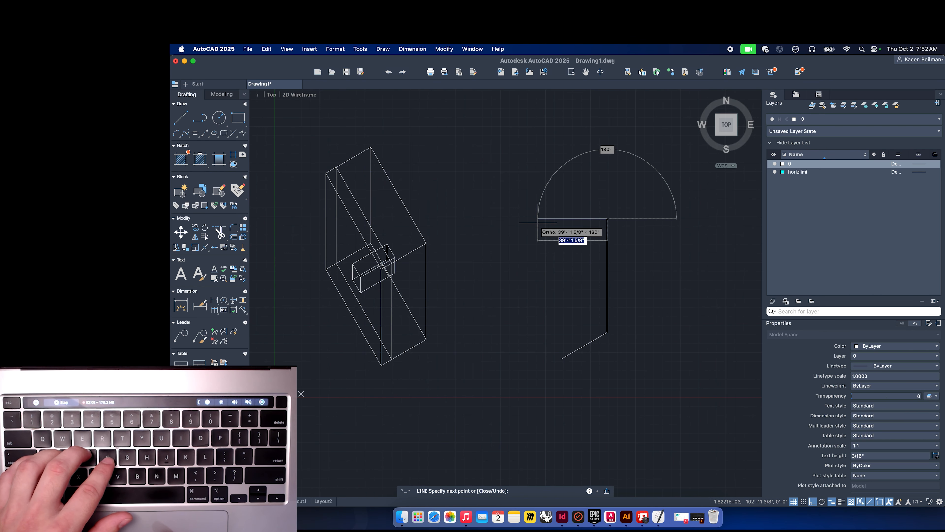
{"action": "key", "text": "Escape"}
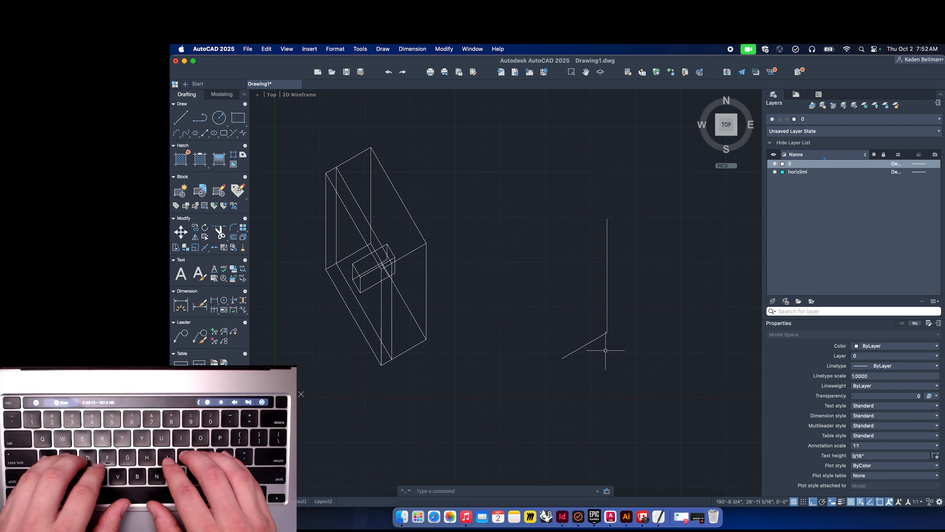
Copy the 30° line from its upper end to the top of the vertical line.
{"action": "type", "text": "cop"}
{"action": "key", "text": "Return"}
{"action": "left_click", "coordinate": [604, 336]}
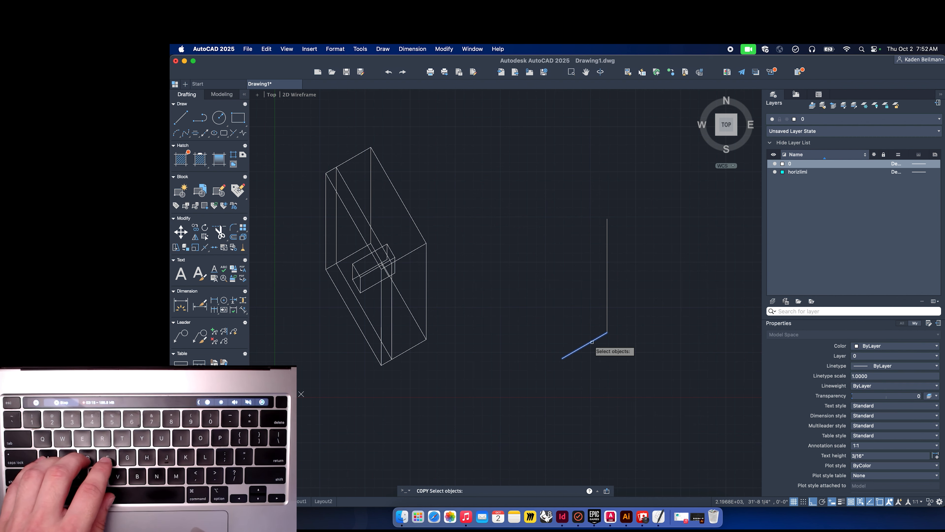
{"action": "key", "text": "Return"}
{"action": "left_click", "coordinate": [607, 332]}
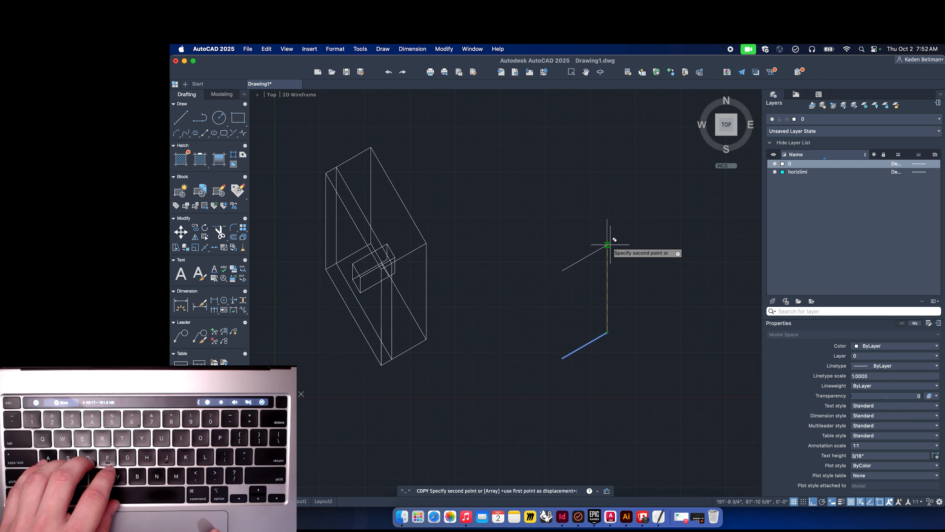
{"action": "left_click", "coordinate": [607, 219]}
{"action": "key", "text": "Return"}
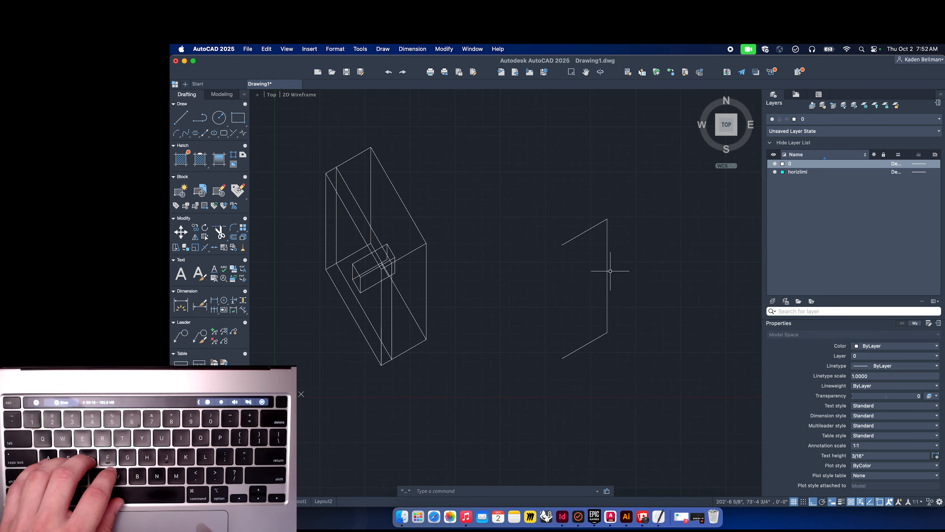
Copy the vertical line to the left end of the 30° lines, closing a parallelogram.
{"action": "left_click", "coordinate": [573, 265]}
{"action": "key", "text": "space"}
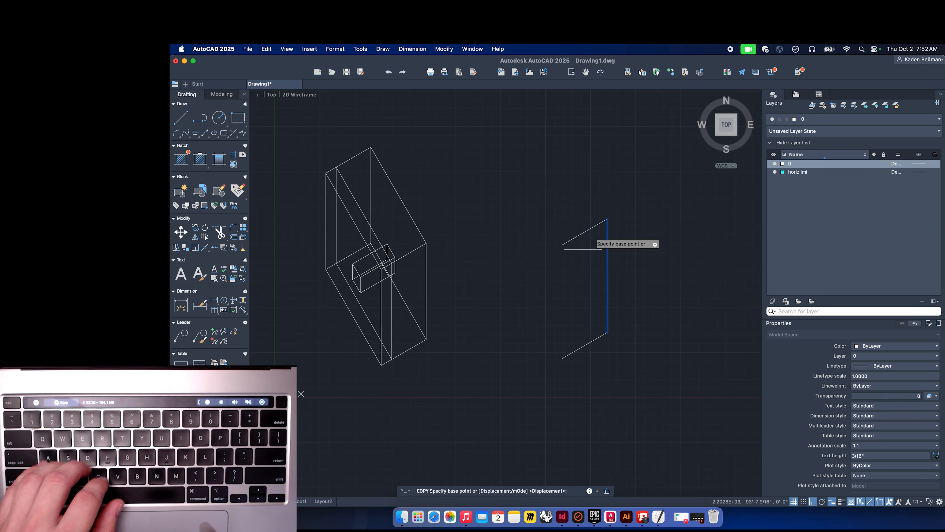
{"action": "left_click", "coordinate": [607, 219]}
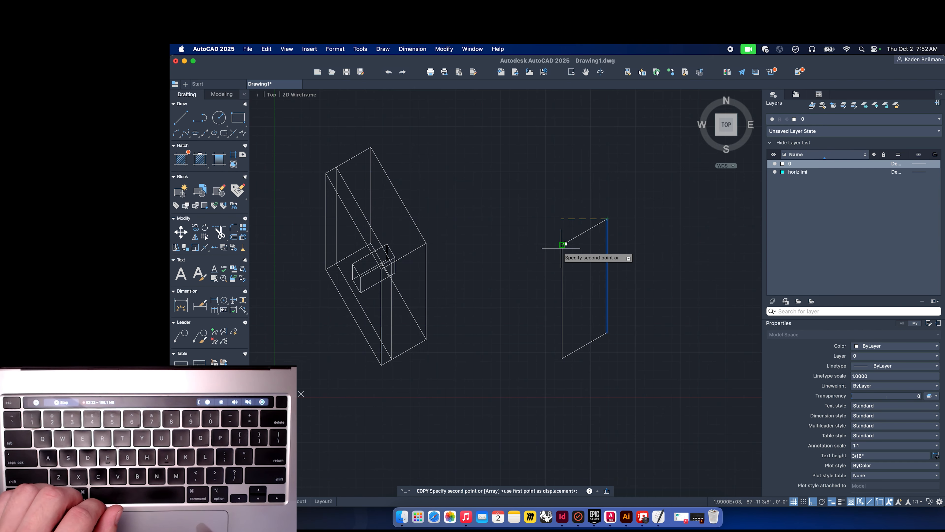
{"action": "key", "text": "Return"}
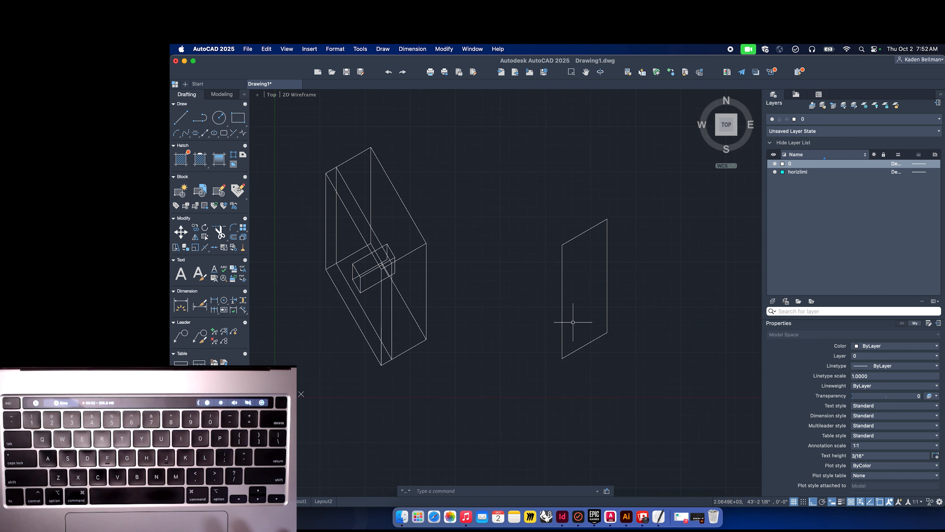
Copy the parallelogram's left edge further to the left.
{"action": "type", "text": "co"}
{"action": "key", "text": "Return"}
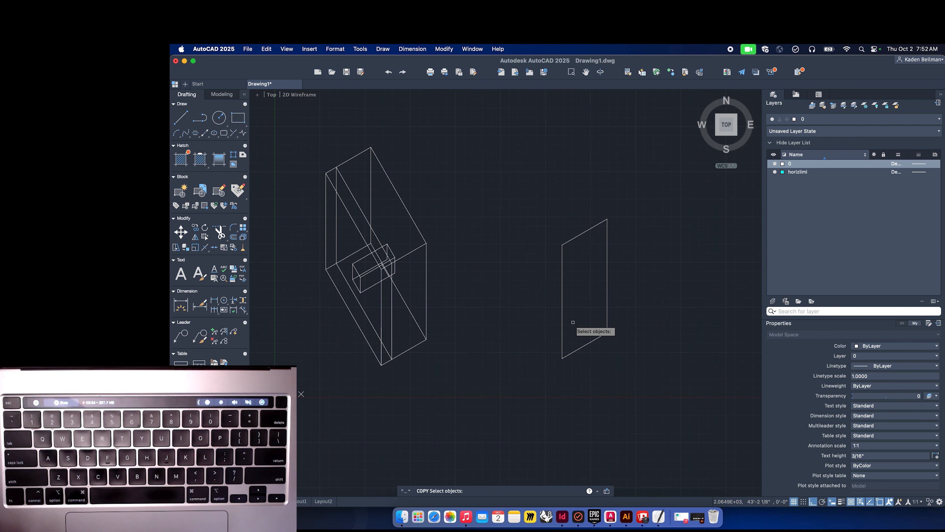
{"action": "left_click", "coordinate": [569, 312]}
{"action": "left_click", "coordinate": [544, 290]}
{"action": "key", "text": "Return"}
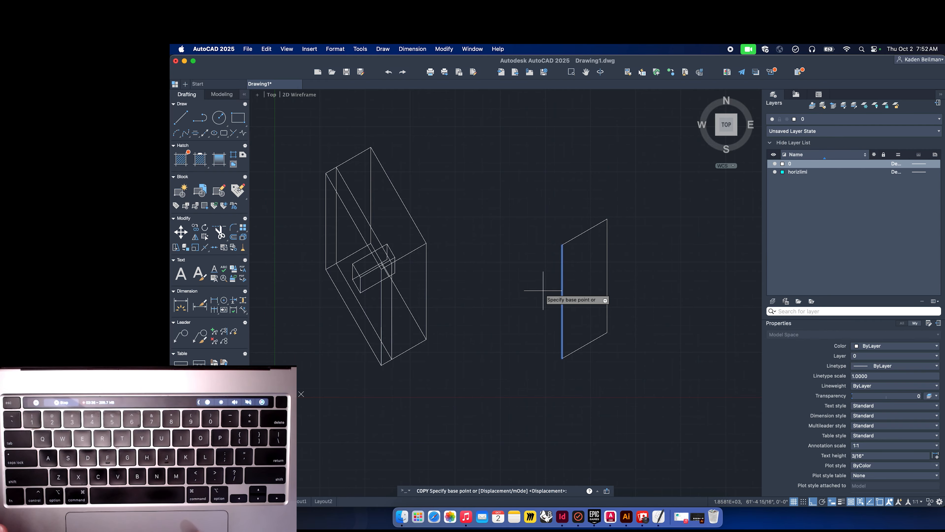
{"action": "left_click", "coordinate": [562, 245]}
{"action": "left_click", "coordinate": [509, 224]}
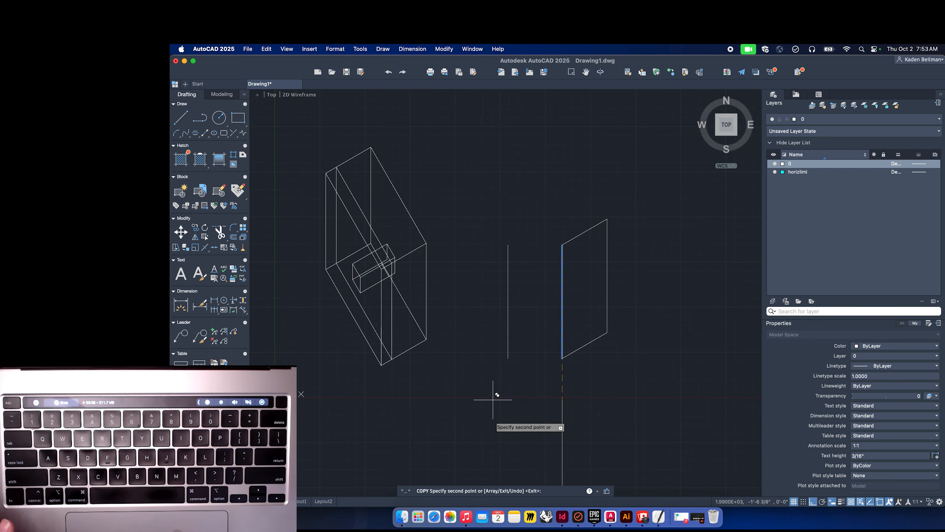
{"action": "key", "text": "Escape"}
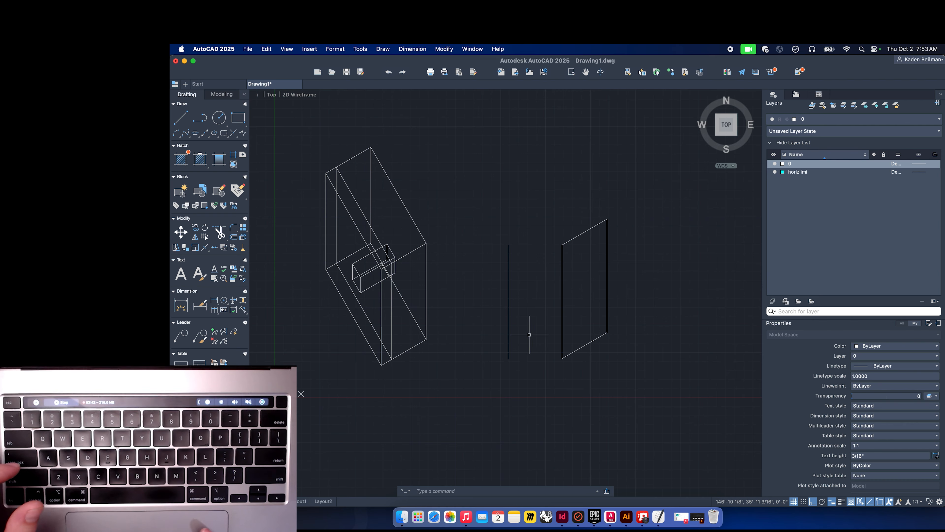
Delete the copied vertical line.
{"action": "left_click", "coordinate": [531, 326]}
{"action": "left_click", "coordinate": [492, 288]}
{"action": "key", "text": "Delete"}
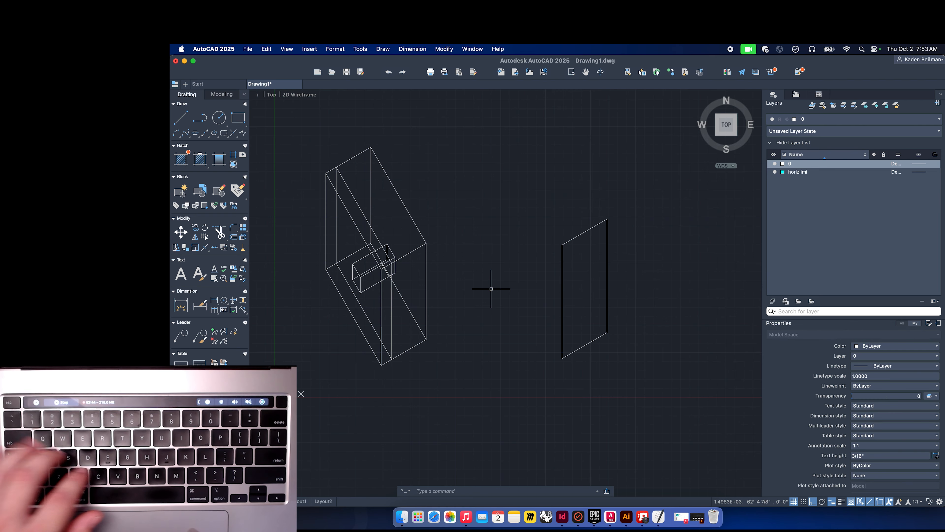
{"action": "type", "text": "coo"}
{"action": "key", "text": "BackSpace"}
{"action": "key", "text": "BackSpace"}
{"action": "key", "text": "BackSpace"}
{"action": "type", "text": "coo"}
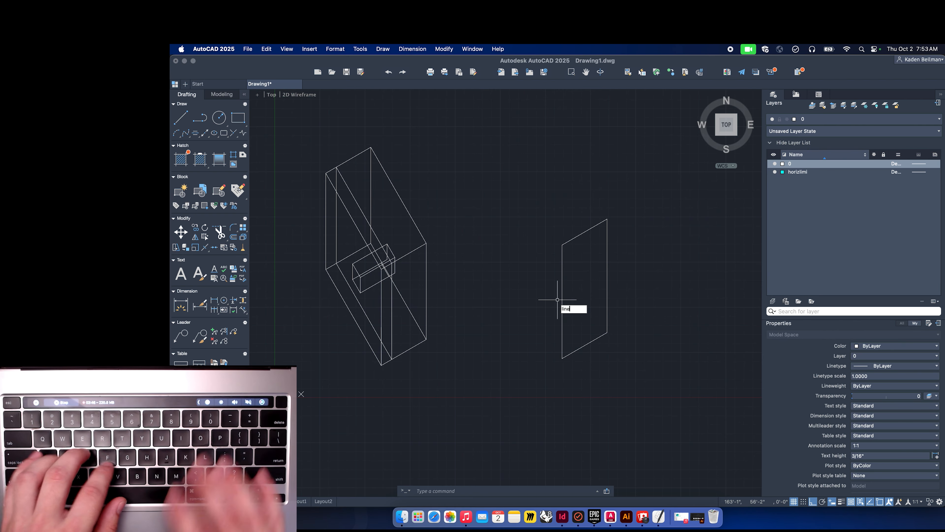
{"action": "key", "text": "Return"}
Draw a line at 120° from the parallelogram's lower corner, upward and to the left.
{"action": "type", "text": "lien"}
{"action": "key", "text": "Return"}
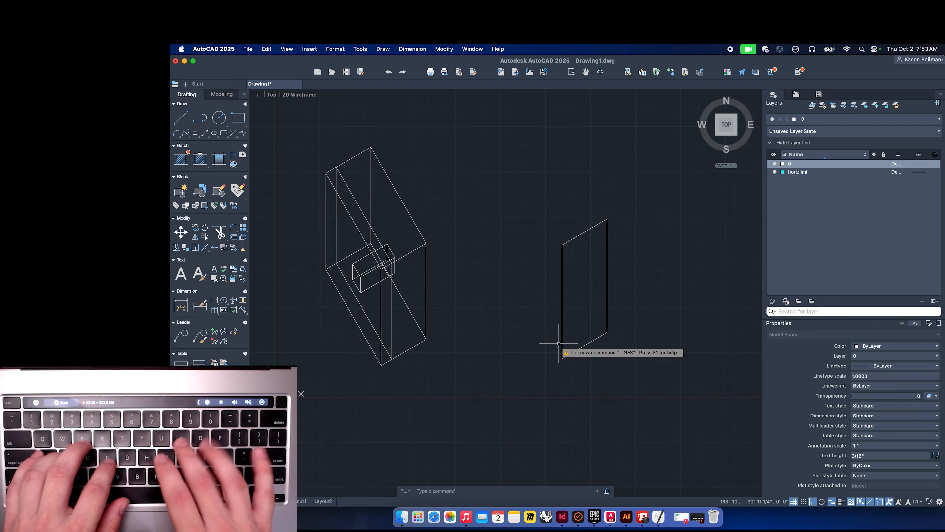
{"action": "type", "text": "line"}
{"action": "key", "text": "Return"}
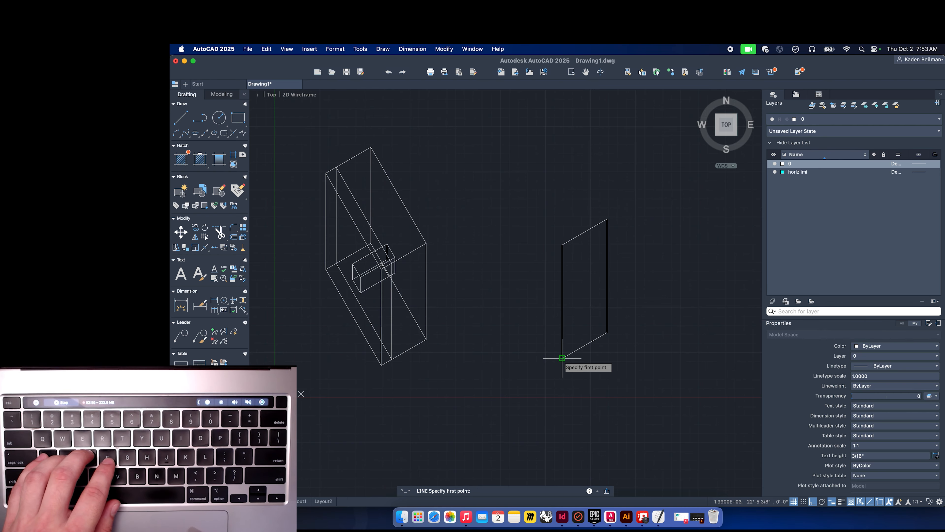
{"action": "left_click", "coordinate": [561, 359]}
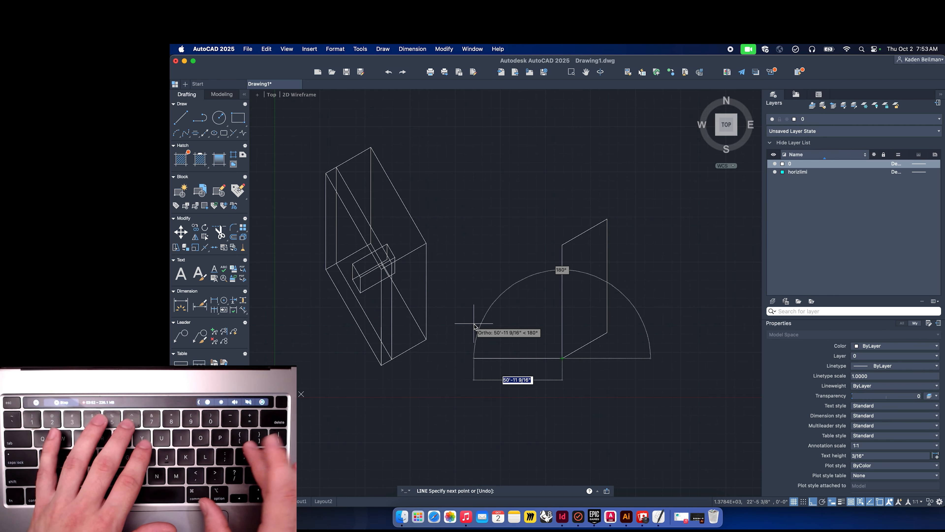
{"action": "type", "text": "6"}
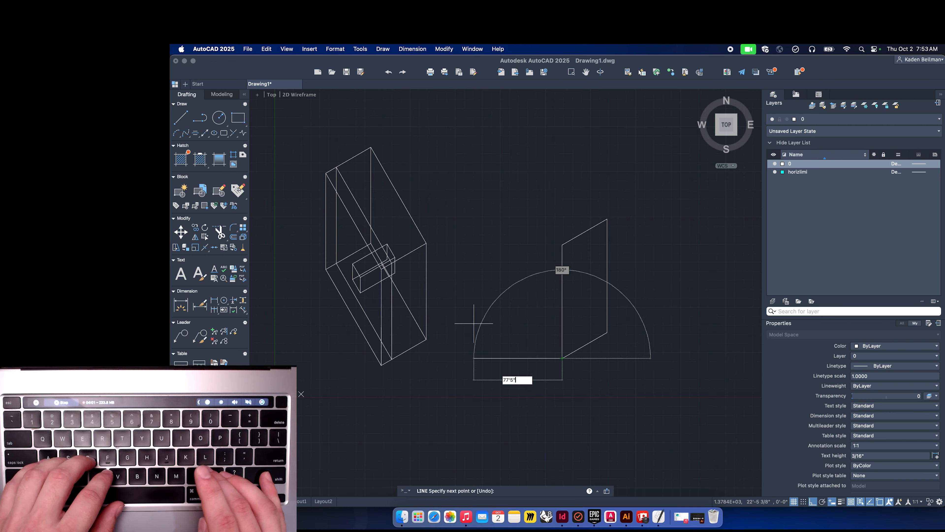
{"action": "key", "text": "Tab"}
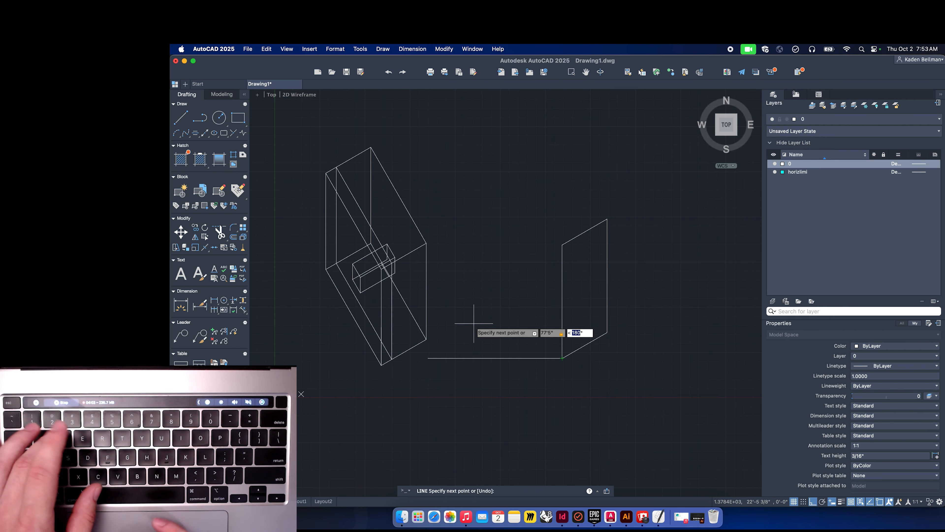
{"action": "key", "text": "Escape"}
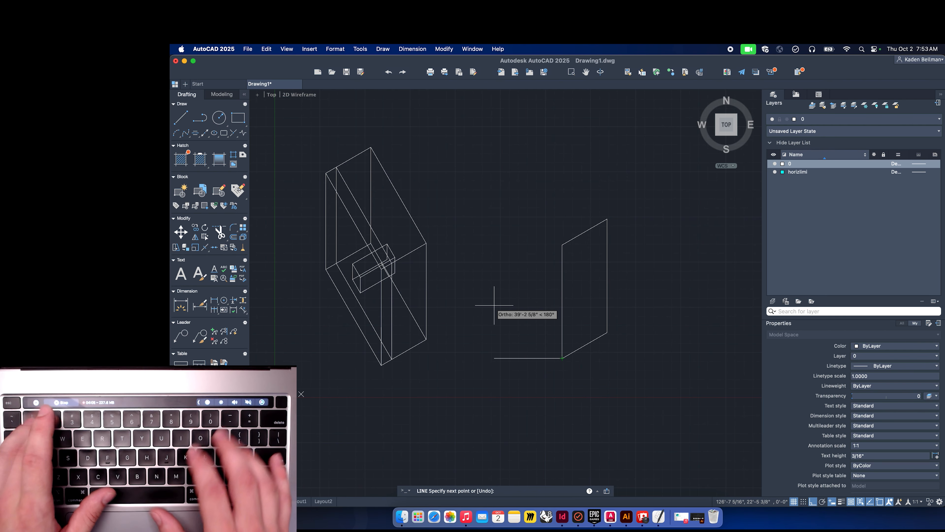
{"action": "type", "text": "20"}
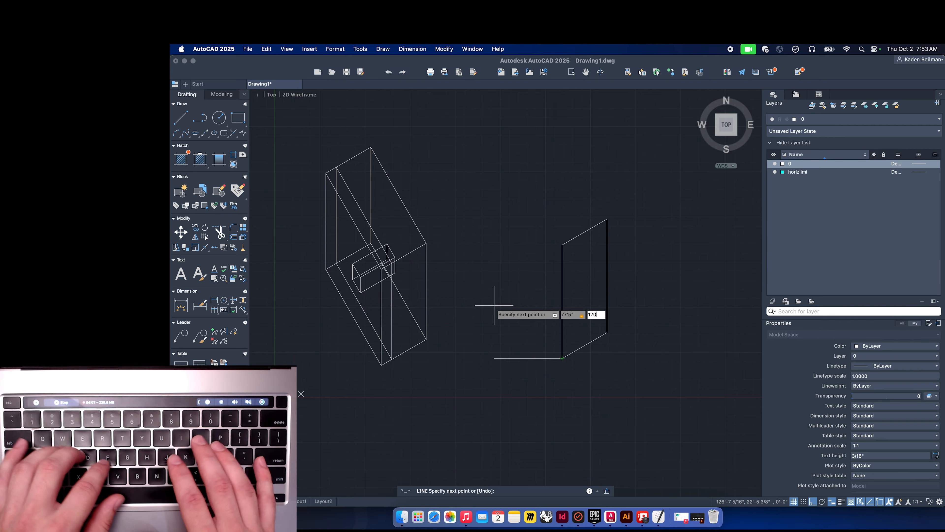
{"action": "left_click", "coordinate": [494, 305]}
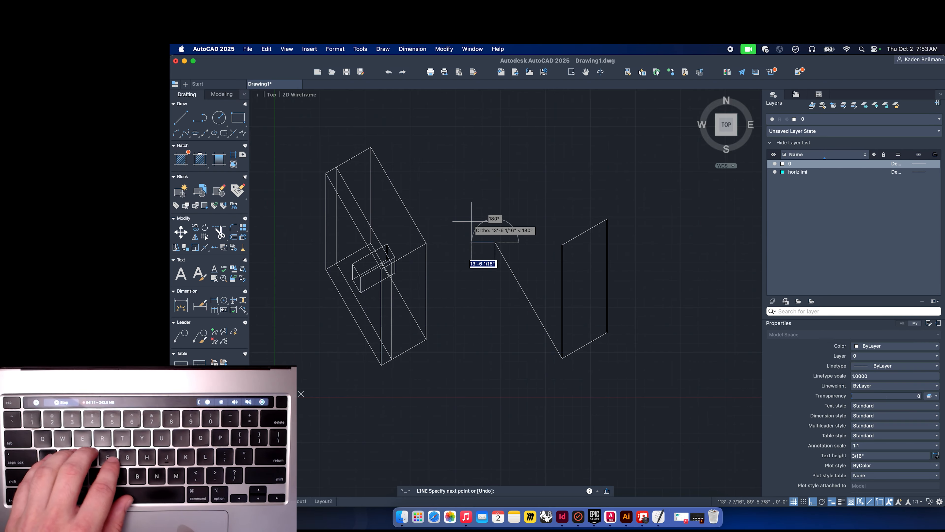
{"action": "key", "text": "space"}
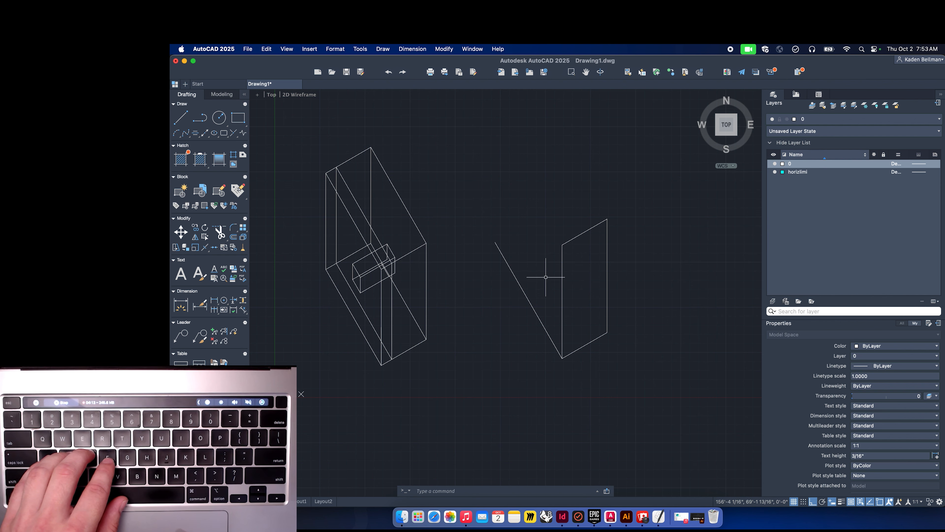
Copy the parallelogram from its lower corner to the upper end of the new 120° line.
{"action": "left_click", "coordinate": [619, 284]}
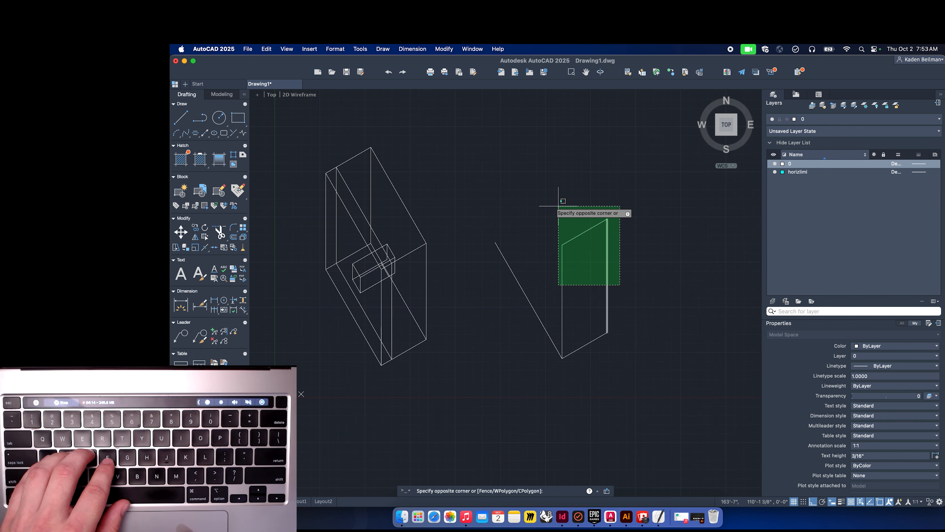
{"action": "left_click", "coordinate": [544, 196]}
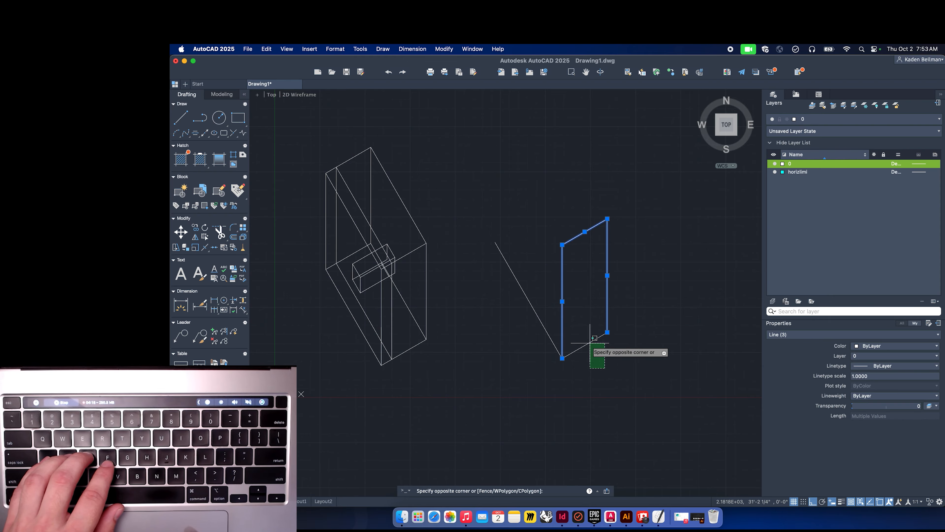
{"action": "type", "text": "y"}
{"action": "key", "text": "Return"}
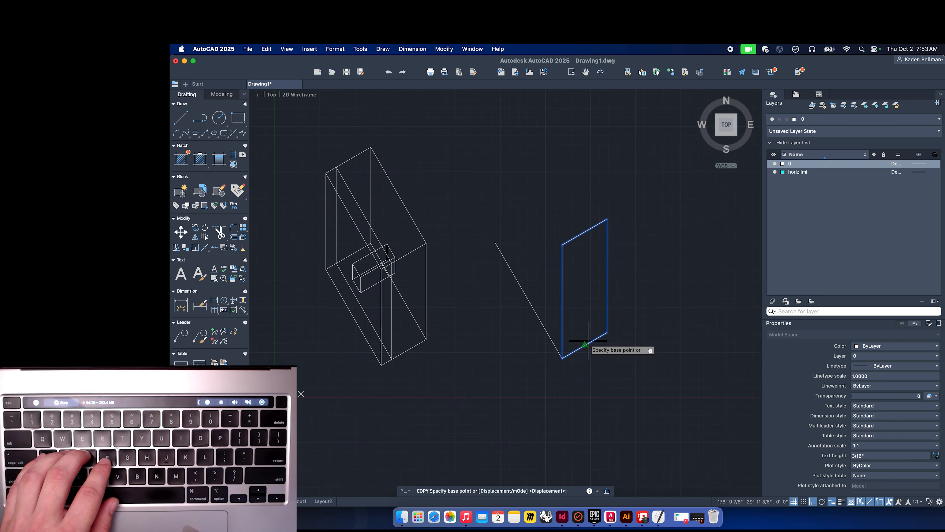
{"action": "left_click", "coordinate": [562, 358]}
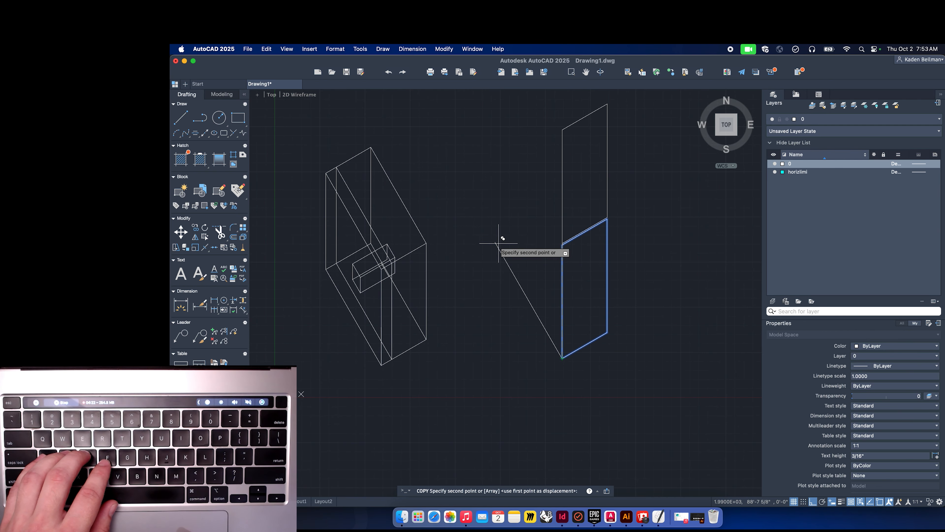
{"action": "key", "text": "Return"}
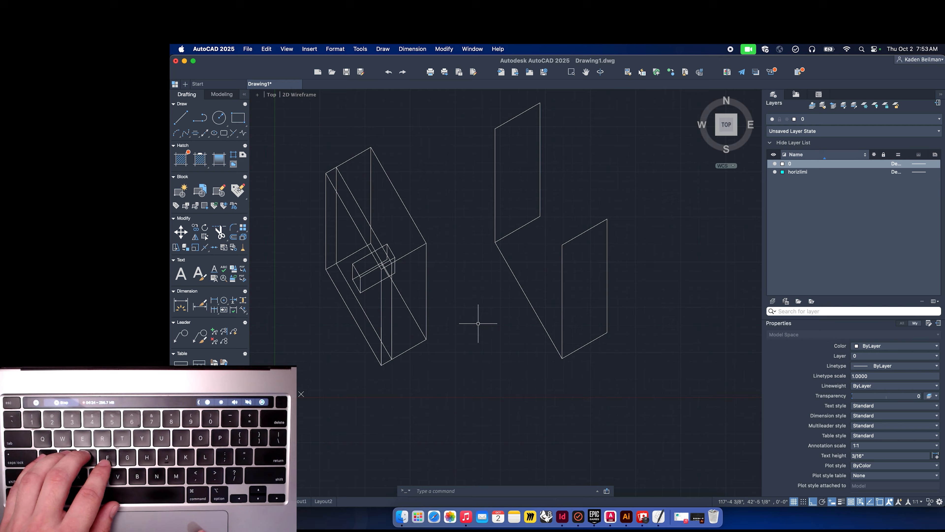
Copy the 120° line to the three remaining corners of the original parallelogram, completing the box.
{"action": "left_click", "coordinate": [525, 282]}
{"action": "left_click", "coordinate": [499, 309]}
{"action": "key", "text": "space"}
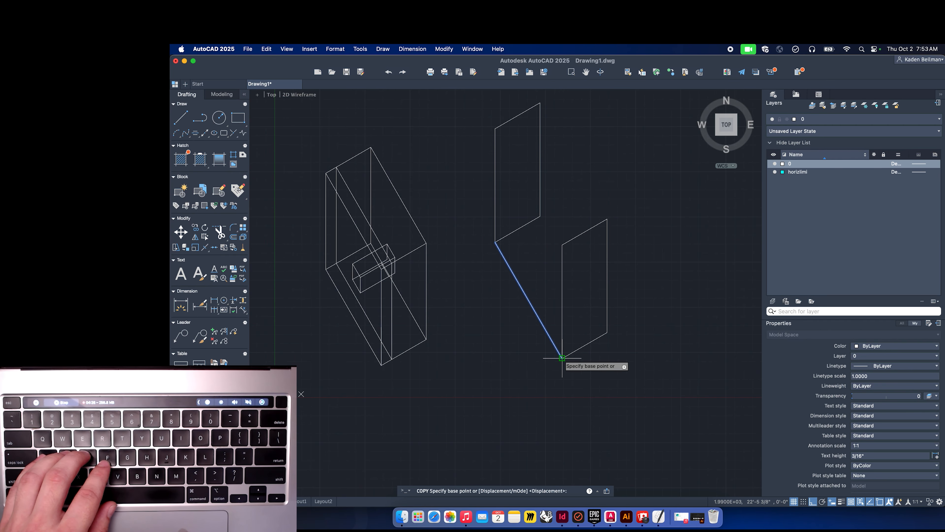
{"action": "left_click", "coordinate": [562, 358]}
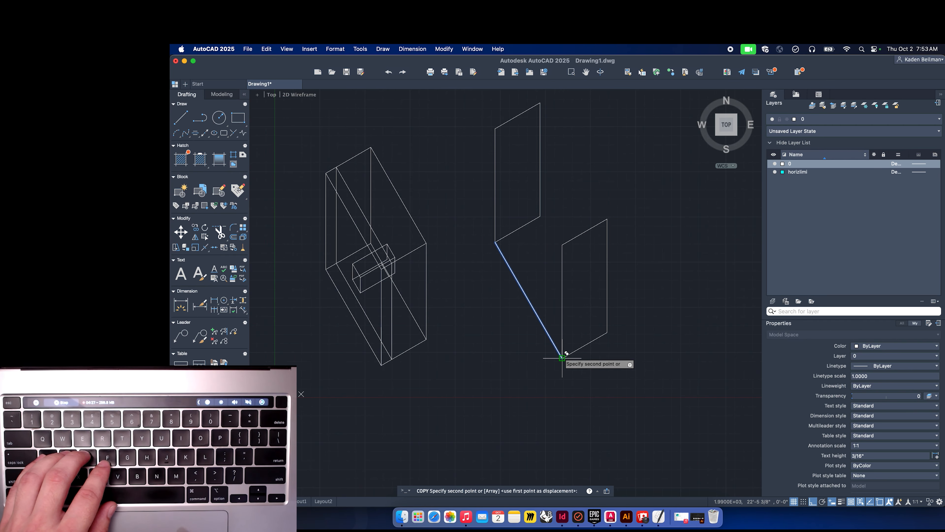
{"action": "left_click", "coordinate": [562, 245]}
{"action": "left_click", "coordinate": [607, 218]}
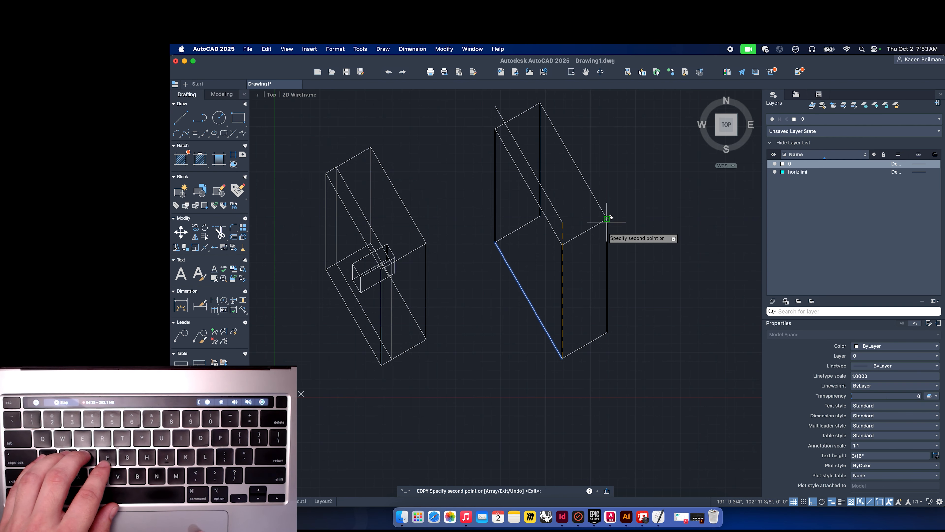
{"action": "left_click", "coordinate": [607, 331]}
{"action": "key", "text": "Escape"}
Move the whole new box horizontally to the right, away from the first box.
{"action": "scroll", "coordinate": [612, 401], "scroll_direction": "up", "scroll_amount": 2}
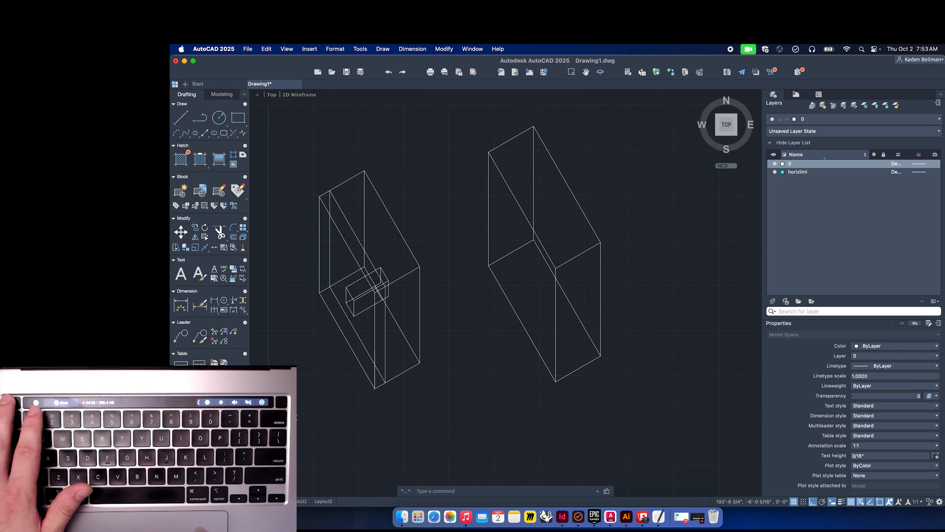
{"action": "left_click", "coordinate": [615, 382]}
{"action": "left_click", "coordinate": [477, 123]}
{"action": "scroll", "coordinate": [477, 122], "scroll_direction": "down", "scroll_amount": 3}
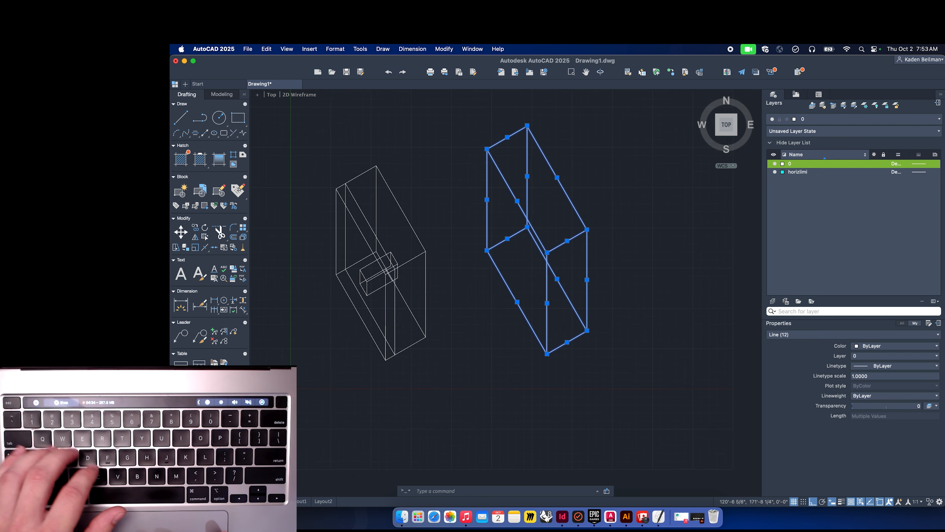
{"action": "type", "text": "move"}
{"action": "key", "text": "Return"}
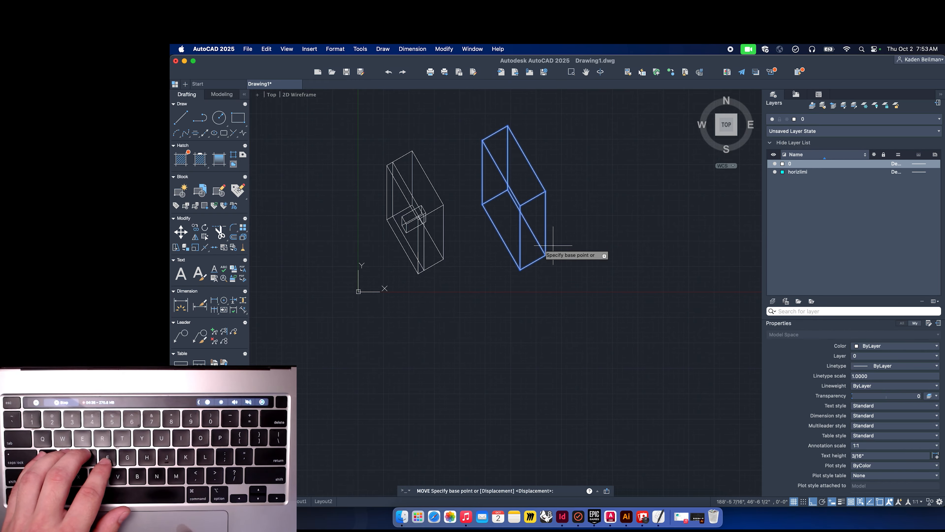
{"action": "left_click", "coordinate": [516, 262]}
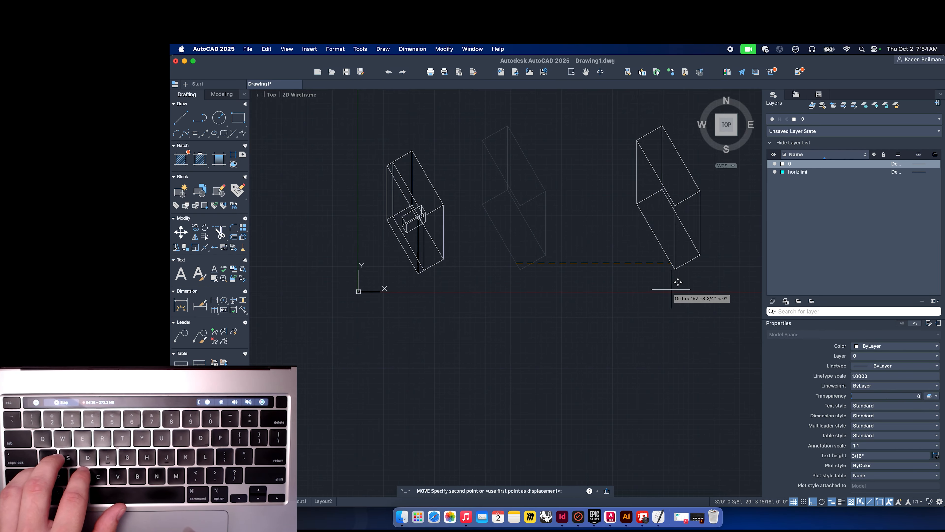
{"action": "left_click", "coordinate": [693, 277]}
{"action": "scroll", "coordinate": [633, 275], "scroll_direction": "right", "scroll_amount": 5}
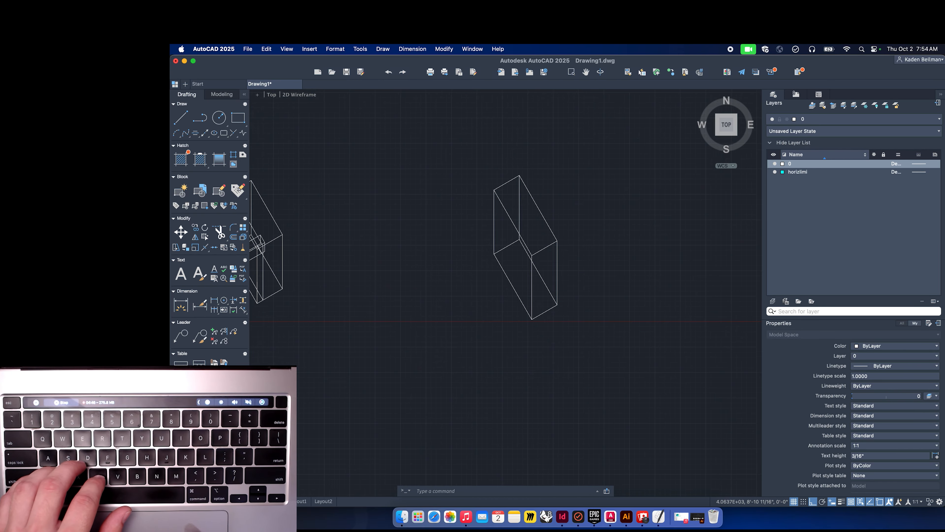
{"action": "scroll", "coordinate": [598, 264], "scroll_direction": "up", "scroll_amount": 3}
{"action": "scroll", "coordinate": [494, 277], "scroll_direction": "up", "scroll_amount": 2}
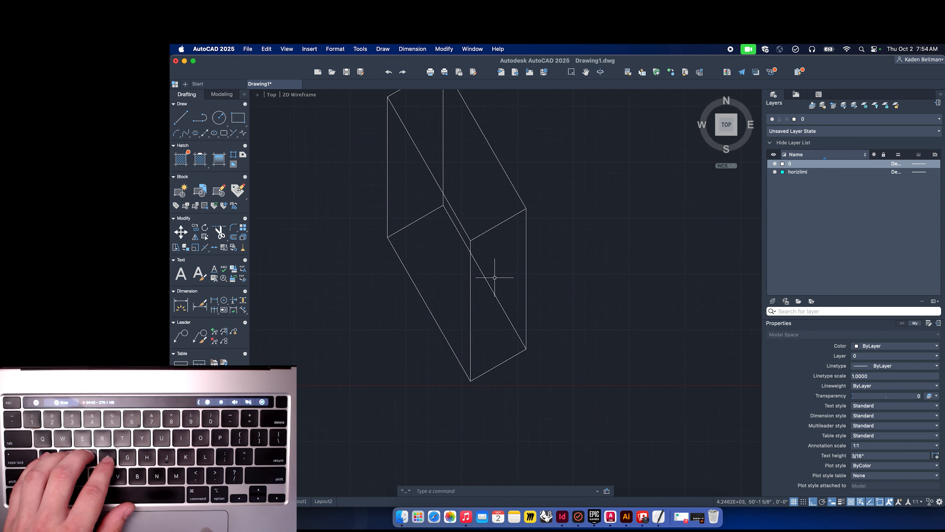
{"action": "key", "text": "Return"}
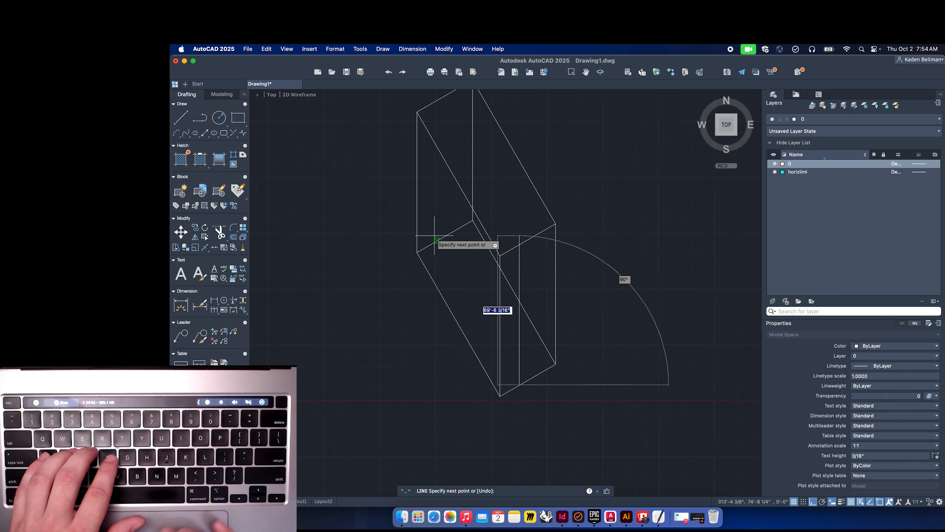
{"action": "key", "text": "Escape"}
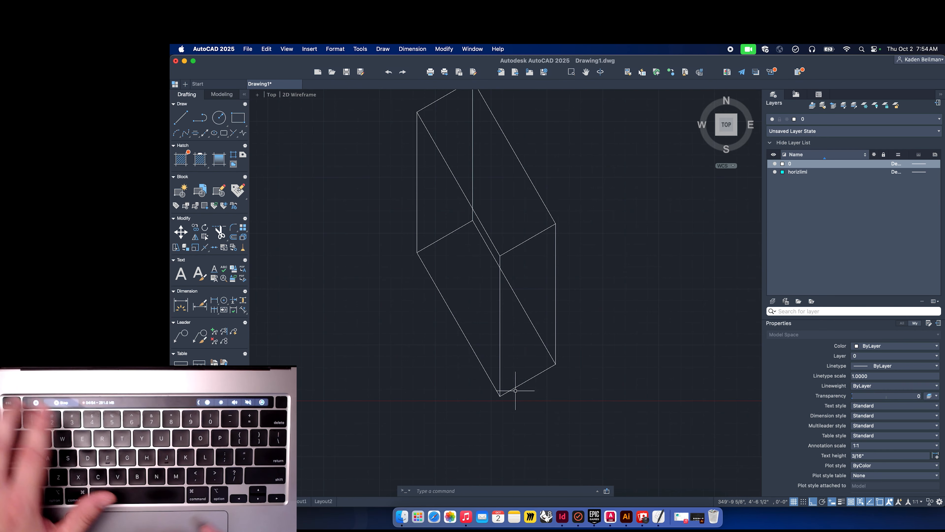
{"action": "type", "text": "lin"}
{"action": "key", "text": "Return"}
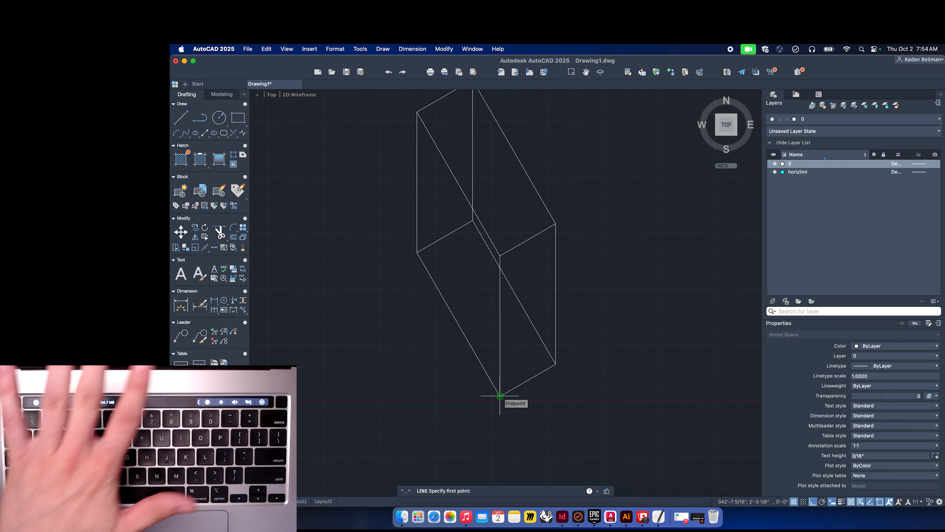
{"action": "scroll", "coordinate": [499, 395], "scroll_direction": "up", "scroll_amount": 2}
{"action": "left_click_drag", "start_coordinate": [500, 396], "coordinate": [500, 430]}
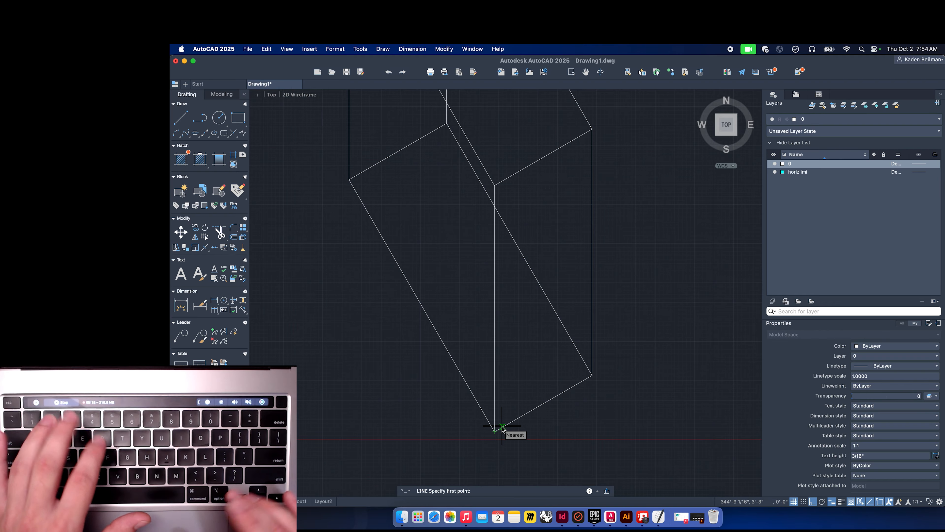
{"action": "type", "text": "22"}
{"action": "key", "text": "Return"}
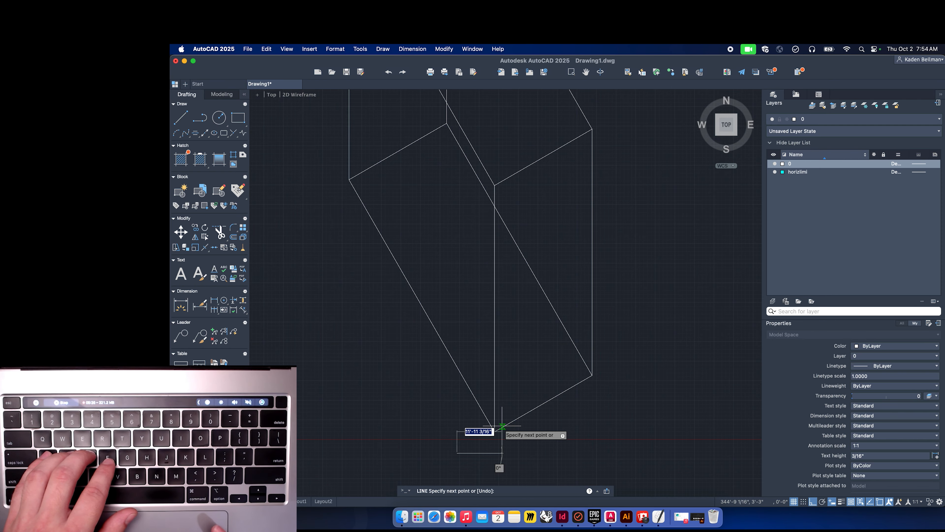
{"action": "key", "text": "Escape"}
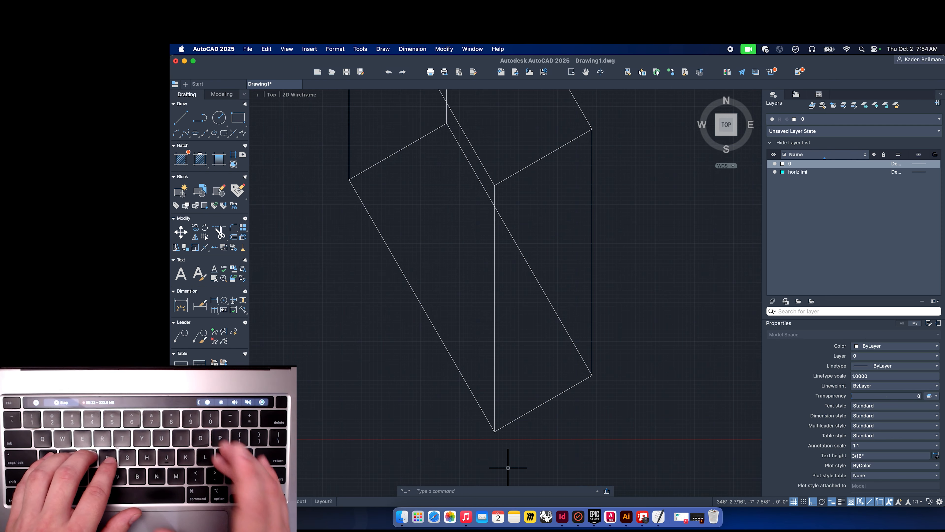
Draw a short vertical line on the box's front face near its bottom corner.
{"action": "type", "text": "l"}
{"action": "key", "text": "Return"}
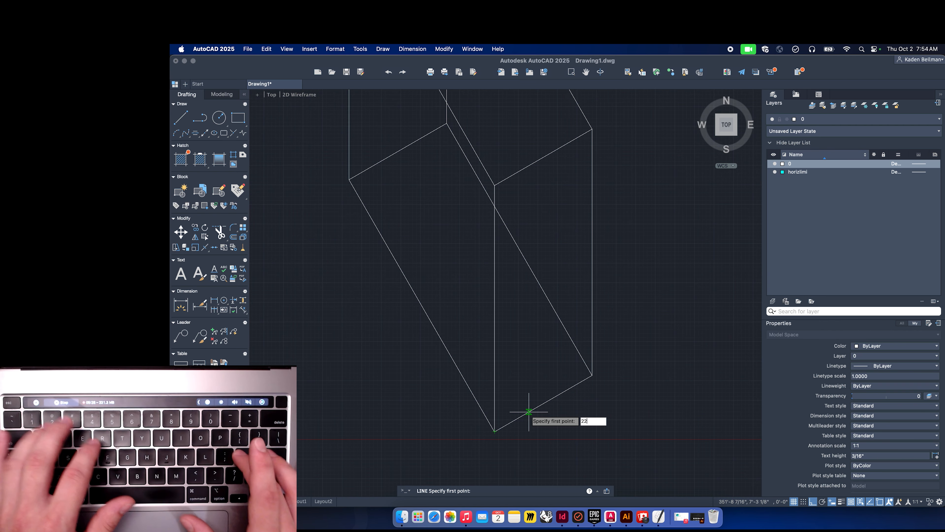
{"action": "left_click", "coordinate": [528, 412]}
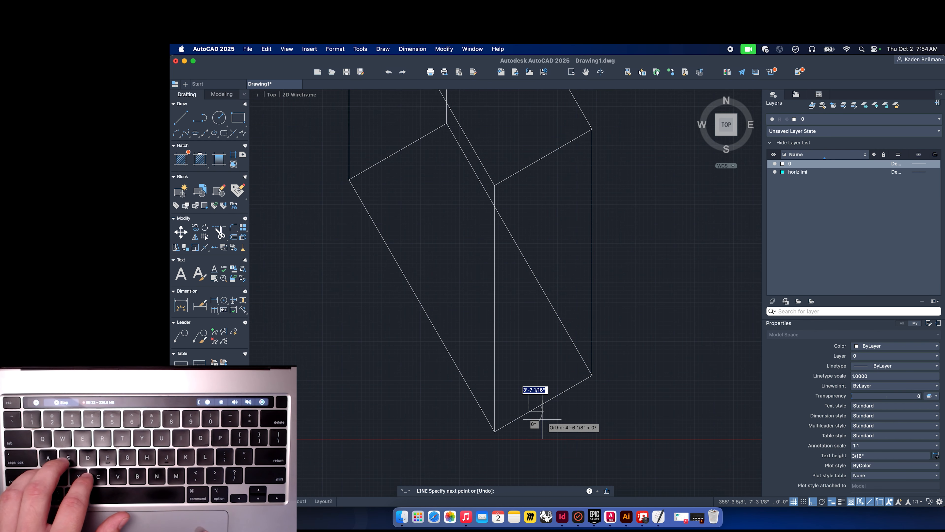
{"action": "left_click", "coordinate": [503, 424]}
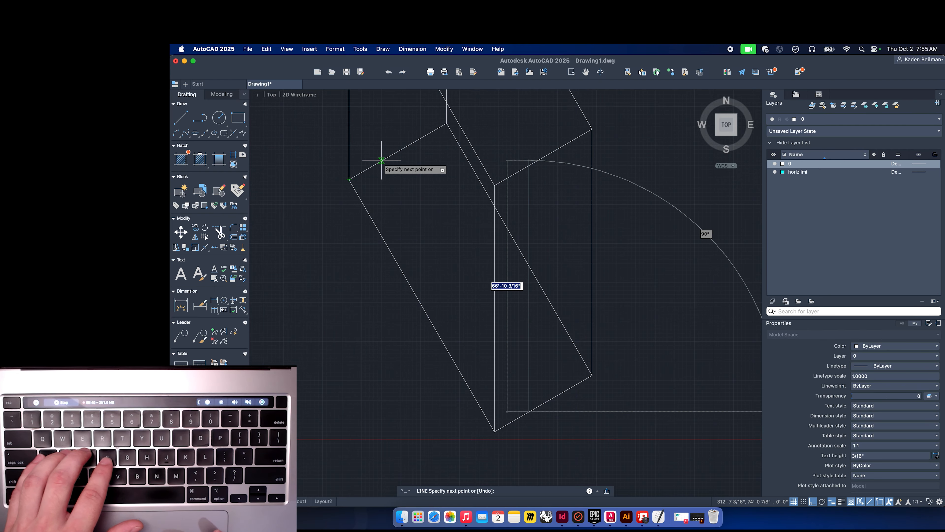
{"action": "left_click", "coordinate": [529, 373]}
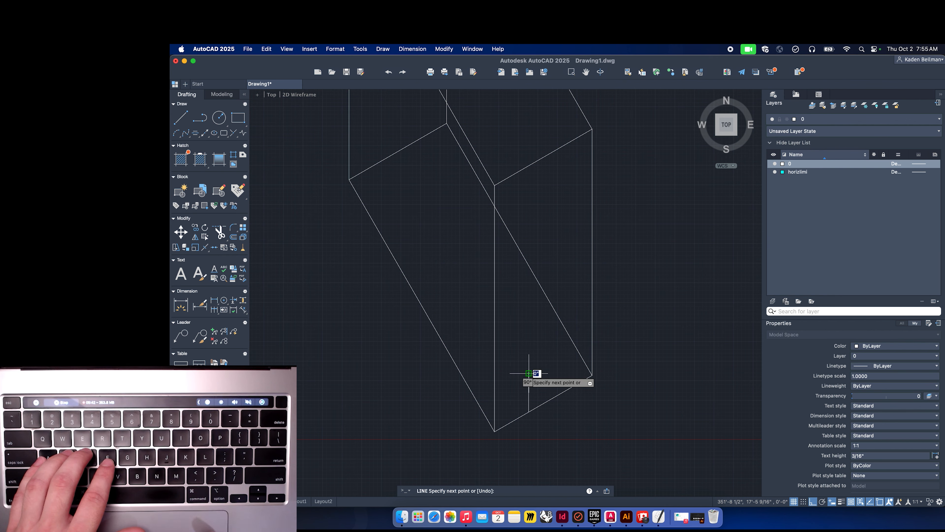
{"action": "key", "text": "Return"}
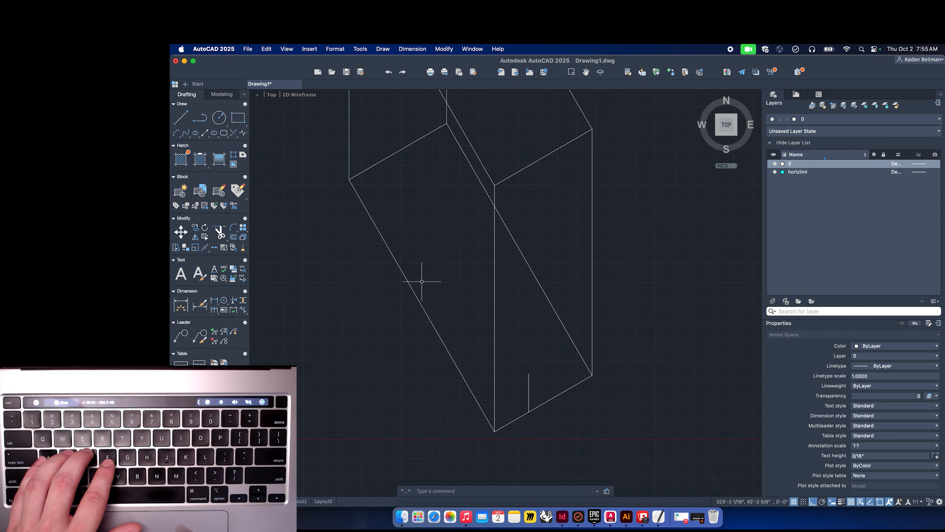
Copy the box's lower-left 120° edge from its bottom corner to the base of the short vertical line.
{"action": "left_click", "coordinate": [399, 265]}
{"action": "type", "text": "co"}
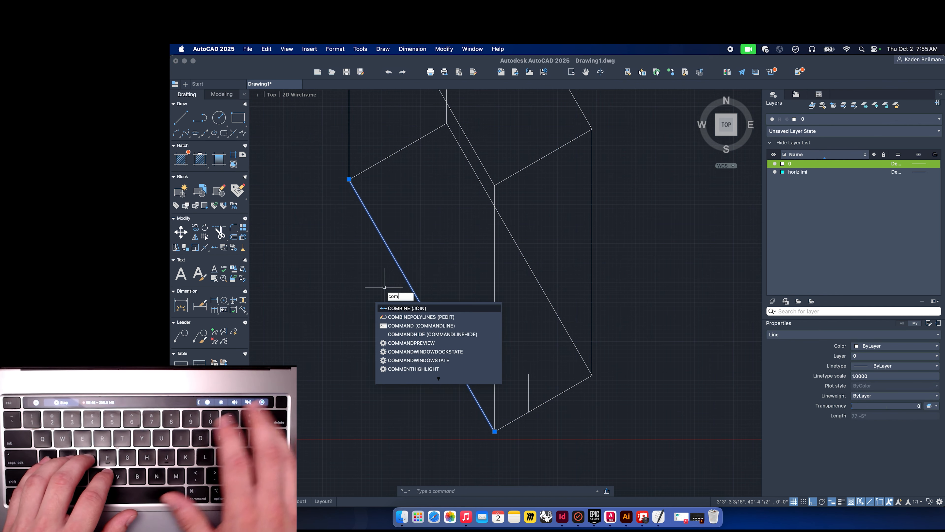
{"action": "key", "text": "Return"}
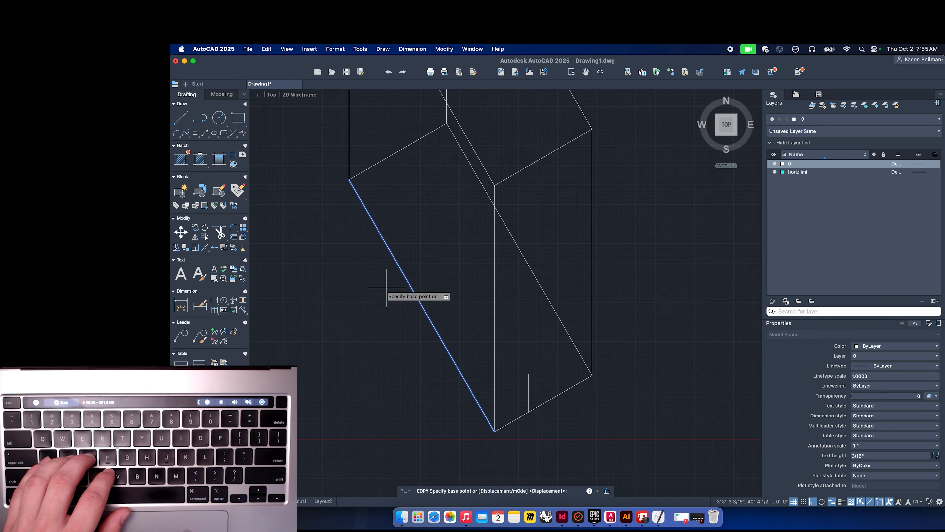
{"action": "left_click", "coordinate": [495, 431]}
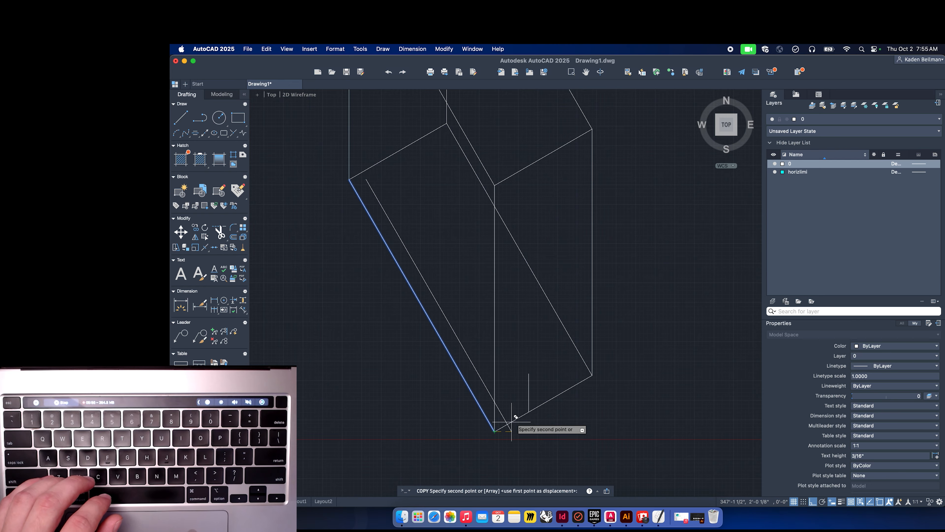
{"action": "left_click", "coordinate": [528, 411]}
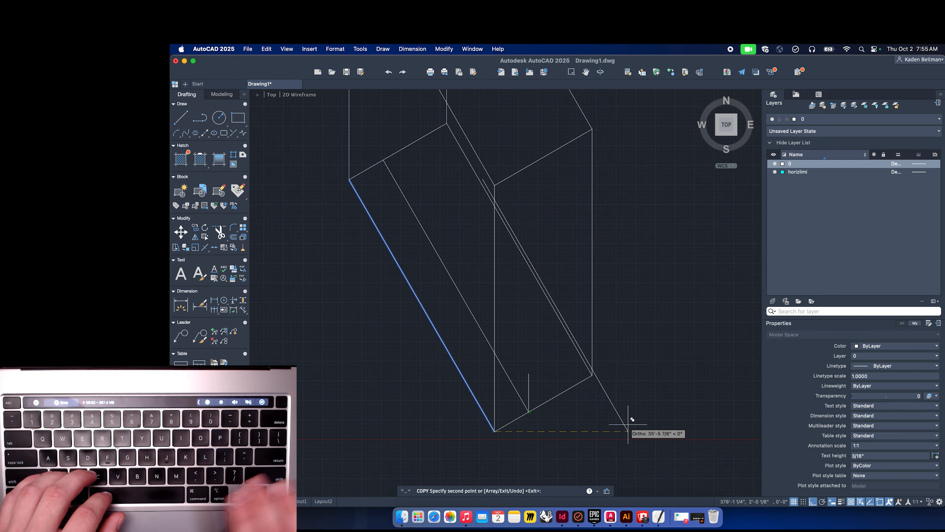
{"action": "key", "text": "space"}
Delete the short vertical line on the box's front face.
{"action": "left_click", "coordinate": [538, 371]}
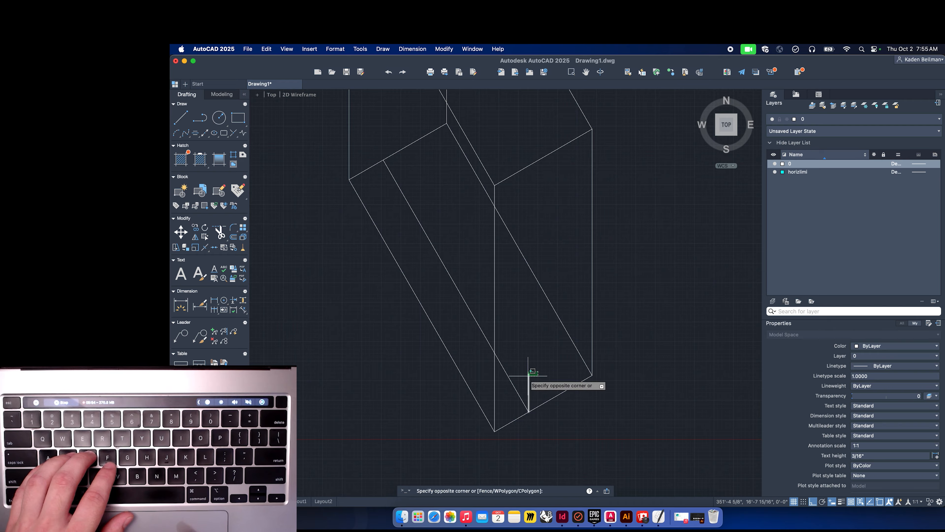
{"action": "left_click", "coordinate": [527, 377]}
{"action": "key", "text": "Delete"}
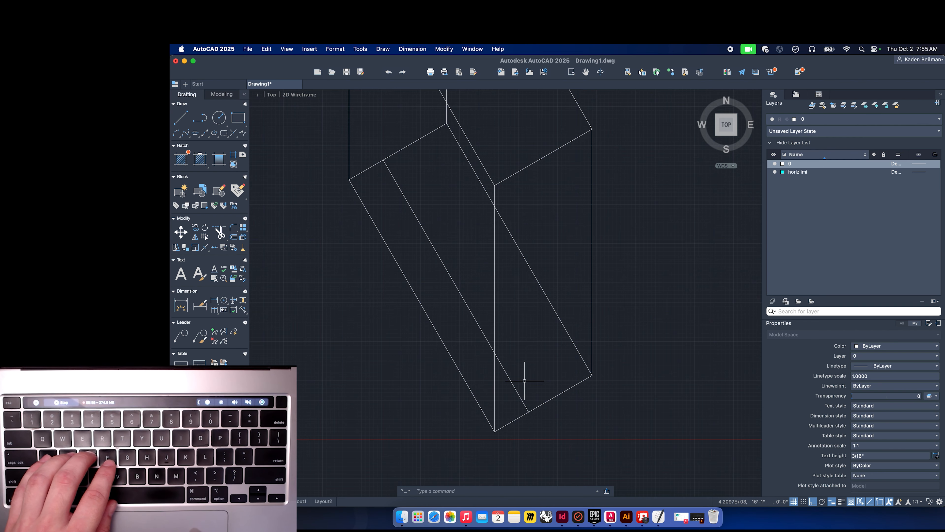
{"action": "left_click", "coordinate": [606, 252]}
{"action": "left_click", "coordinate": [578, 233]}
{"action": "key", "text": "Delete"}
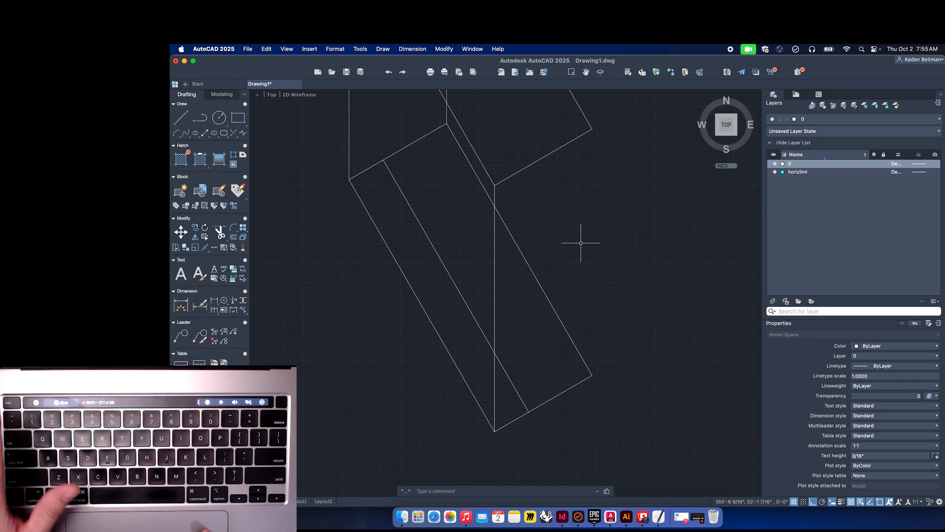
{"action": "key", "text": "super+z"}
Copy the box's right vertical edge to the lower end of the new 120° line on the bottom edge.
{"action": "type", "text": "col"}
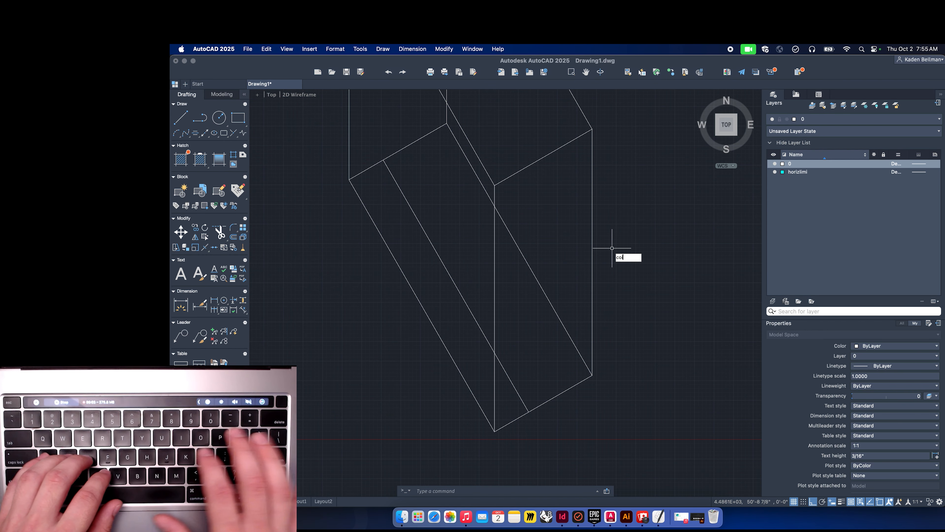
{"action": "key", "text": "BackSpace"}
{"action": "key", "text": "Return"}
{"action": "left_click", "coordinate": [625, 243]}
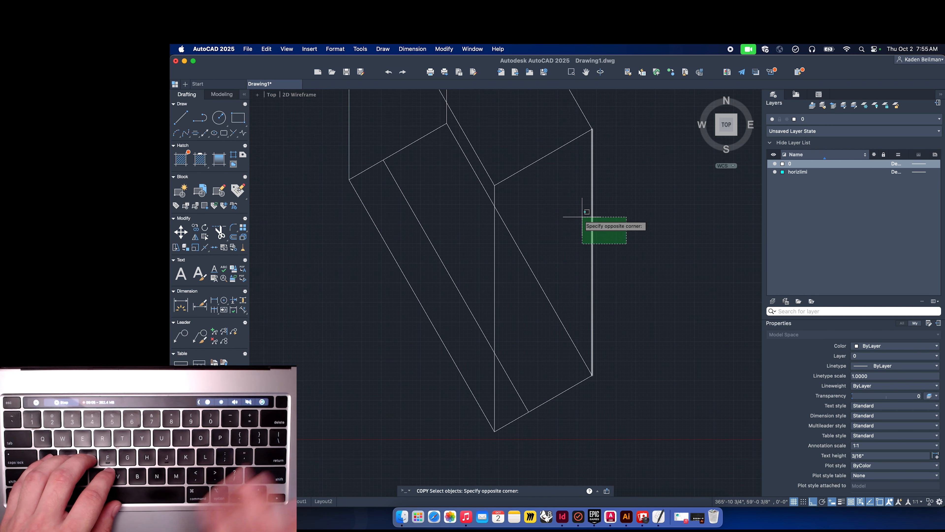
{"action": "left_click", "coordinate": [582, 217]}
{"action": "key", "text": "Return"}
{"action": "left_click", "coordinate": [592, 374]}
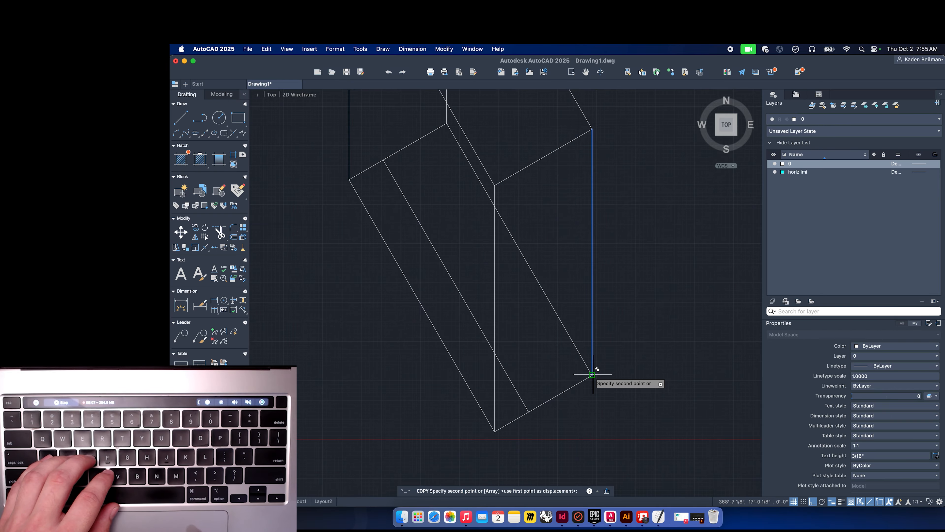
{"action": "left_click", "coordinate": [530, 406]}
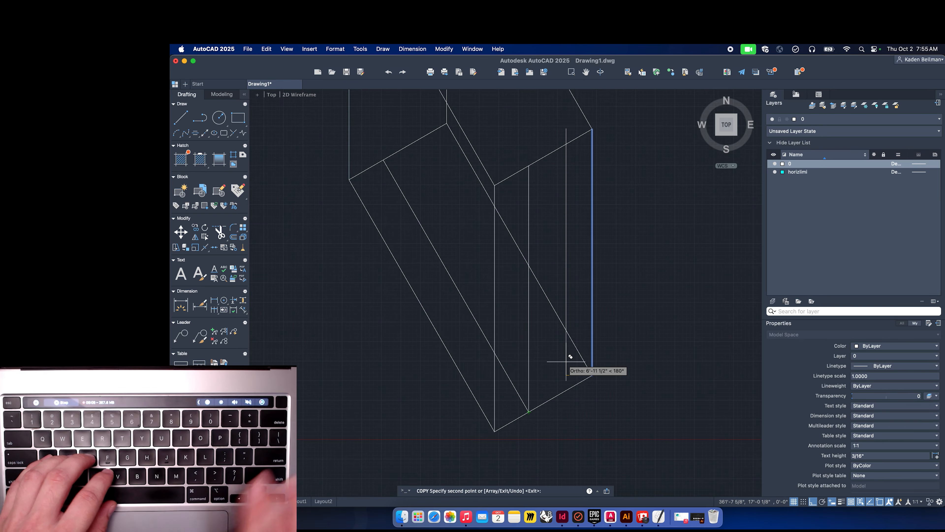
{"action": "key", "text": "Escape"}
Copy the new vertical line to the point where the inner diagonal meets the top face's edge.
{"action": "scroll", "coordinate": [566, 361], "scroll_direction": "up", "scroll_amount": 3}
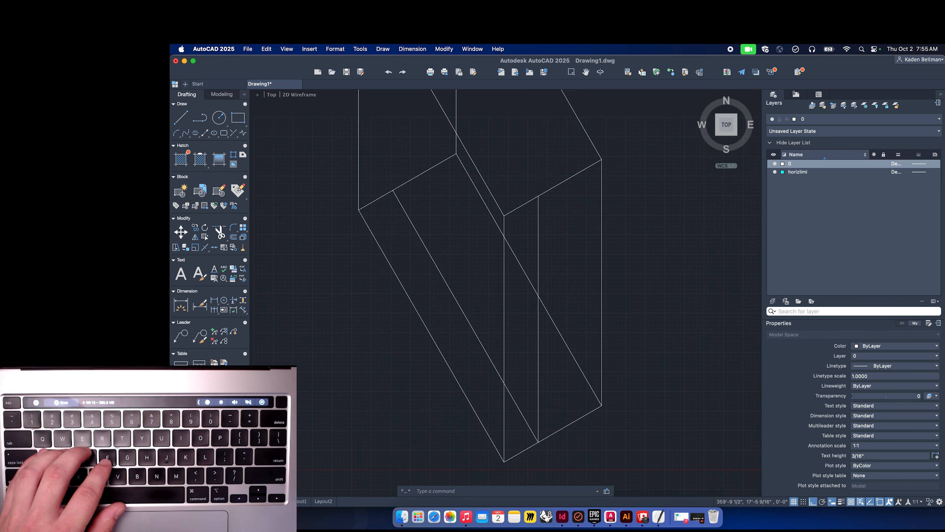
{"action": "left_click", "coordinate": [534, 364]}
{"action": "type", "text": "co"}
{"action": "key", "text": "Return"}
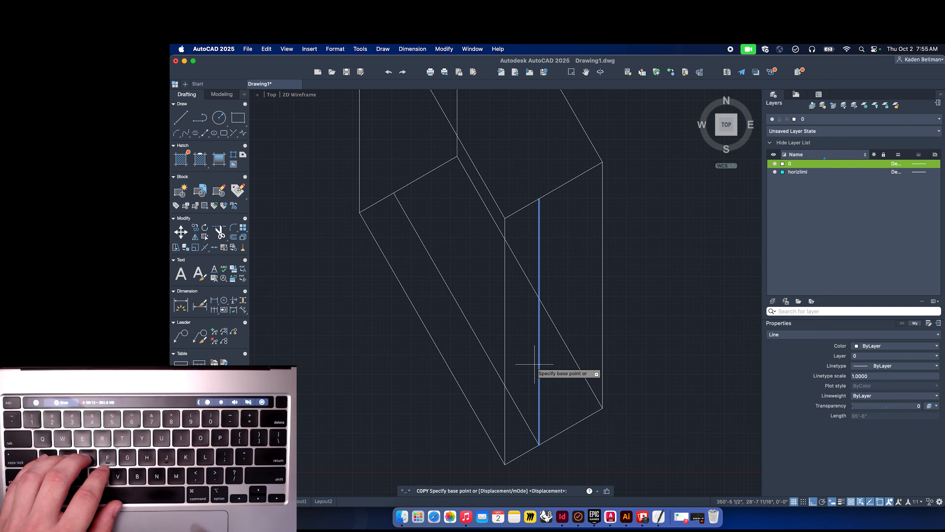
{"action": "left_click", "coordinate": [540, 444]}
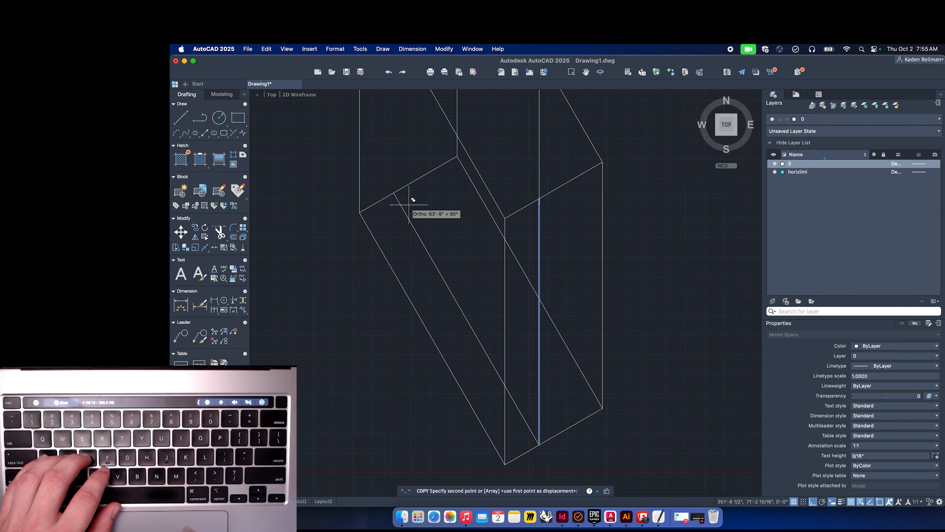
{"action": "left_click", "coordinate": [394, 193]}
{"action": "key", "text": "space"}
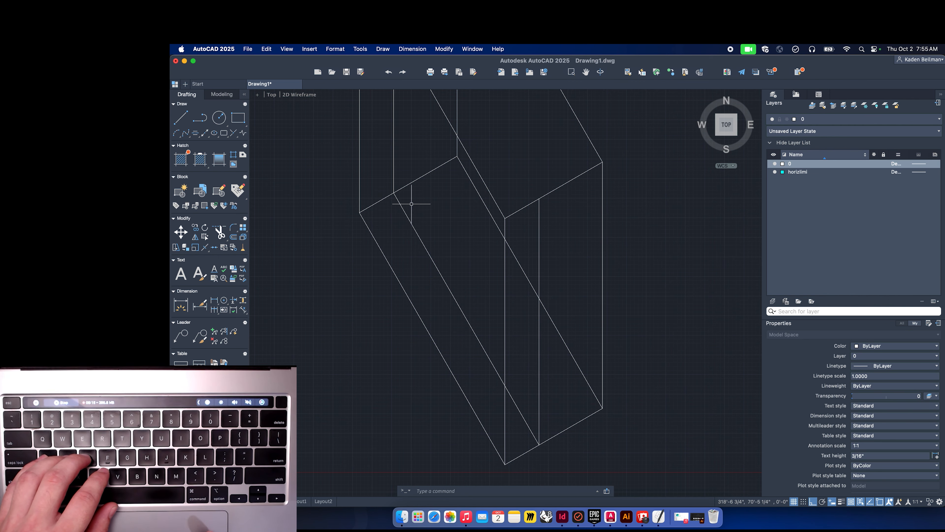
Copy the inner 120° line from its bottom end up to the top of the new vertical line.
{"action": "left_click", "coordinate": [416, 209]}
{"action": "left_click", "coordinate": [401, 225]}
{"action": "type", "text": "co"}
{"action": "key", "text": "space"}
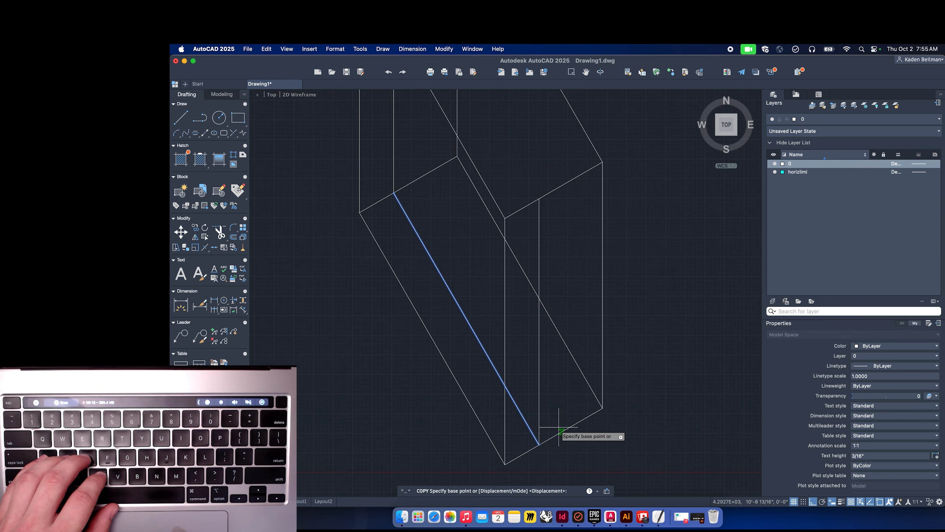
{"action": "left_click", "coordinate": [540, 444]}
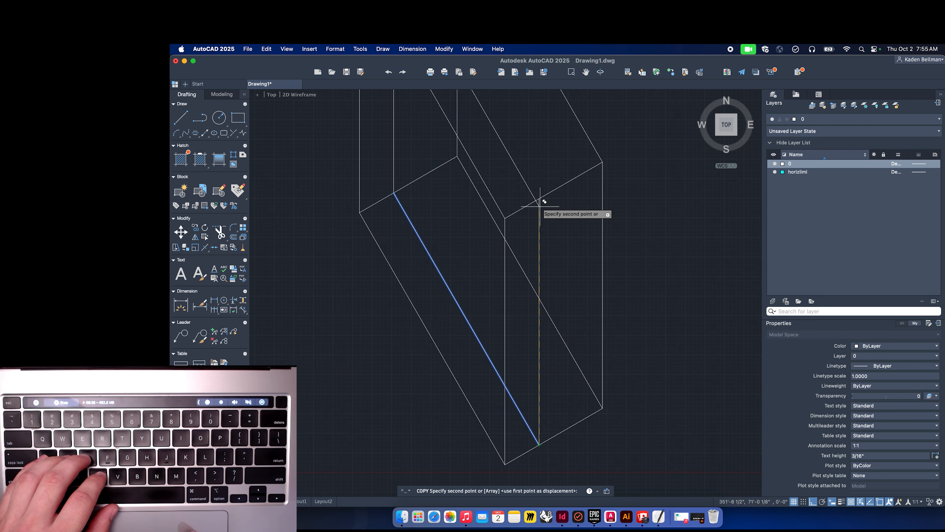
{"action": "key", "text": "space"}
Draw a vertical line 31' long from the box's bottom corner.
{"action": "scroll", "coordinate": [571, 291], "scroll_direction": "down", "scroll_amount": 3}
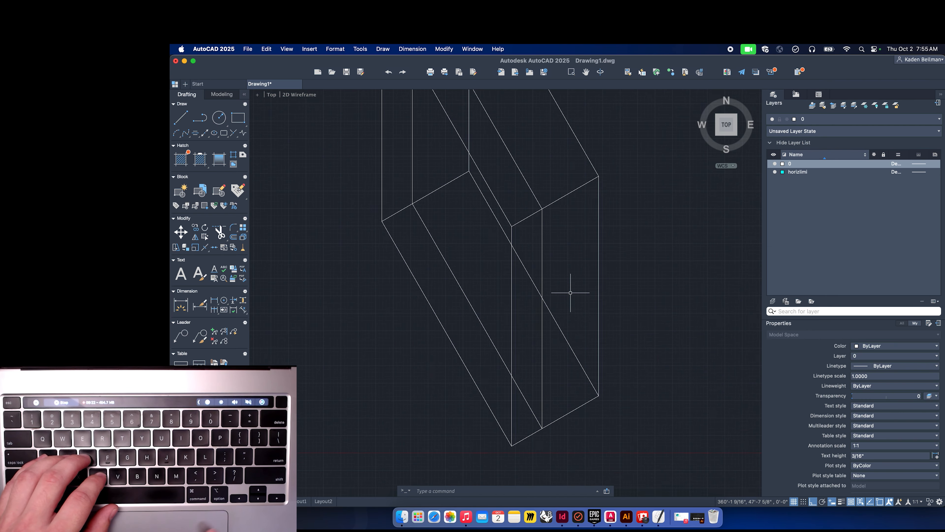
{"action": "left_click_drag", "start_coordinate": [572, 292], "coordinate": [542, 366]}
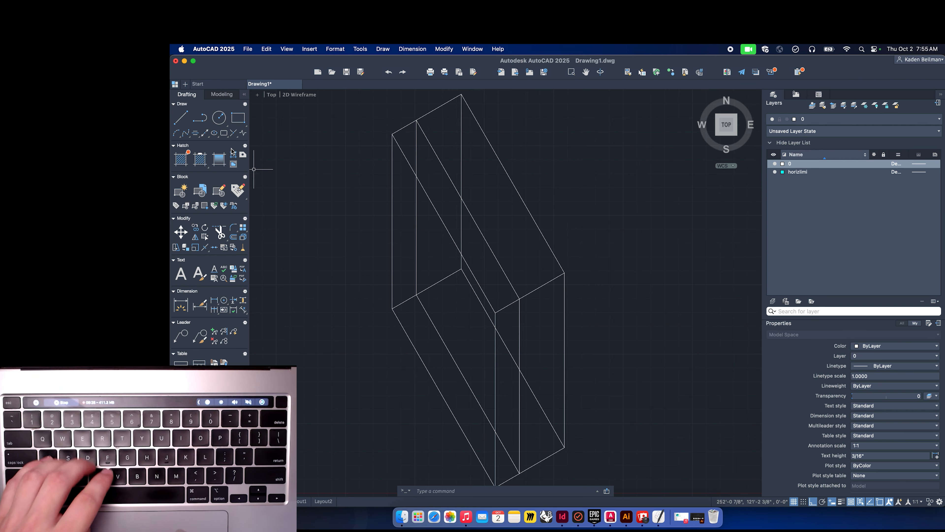
{"action": "type", "text": "li"}
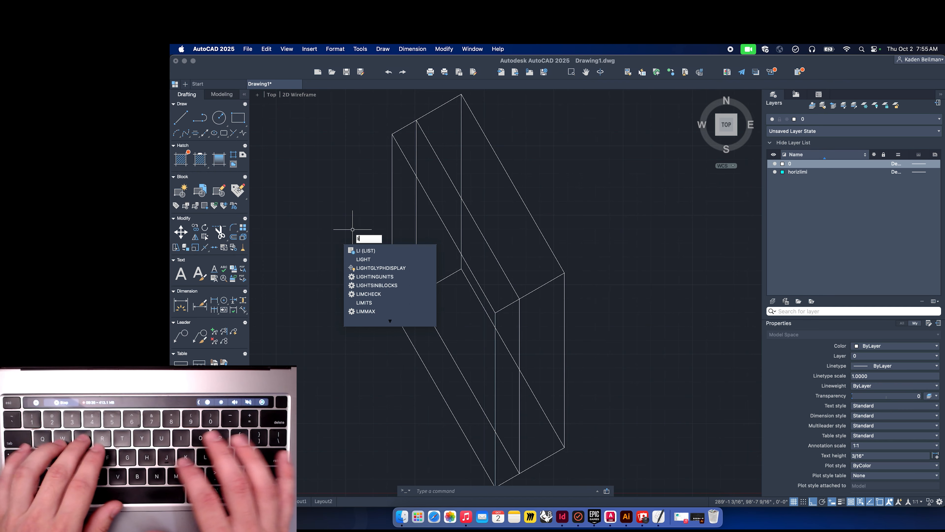
{"action": "key", "text": "space"}
{"action": "scroll", "coordinate": [483, 393], "scroll_direction": "down", "scroll_amount": 2}
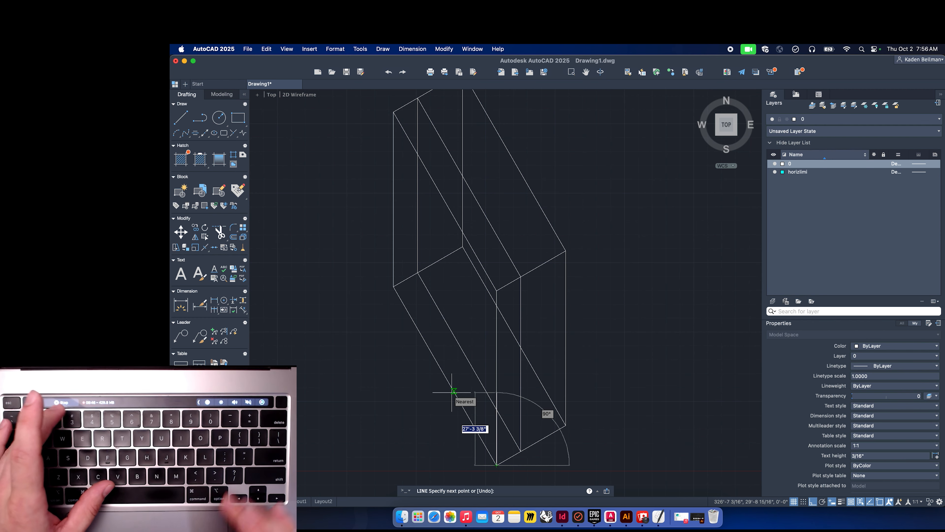
{"action": "type", "text": "31"}
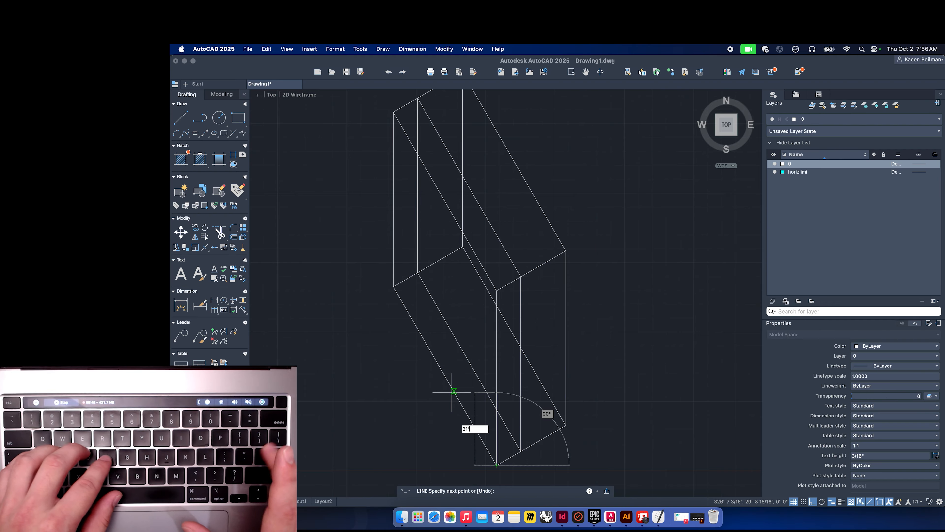
{"action": "type", "text": "'"}
{"action": "key", "text": "Return"}
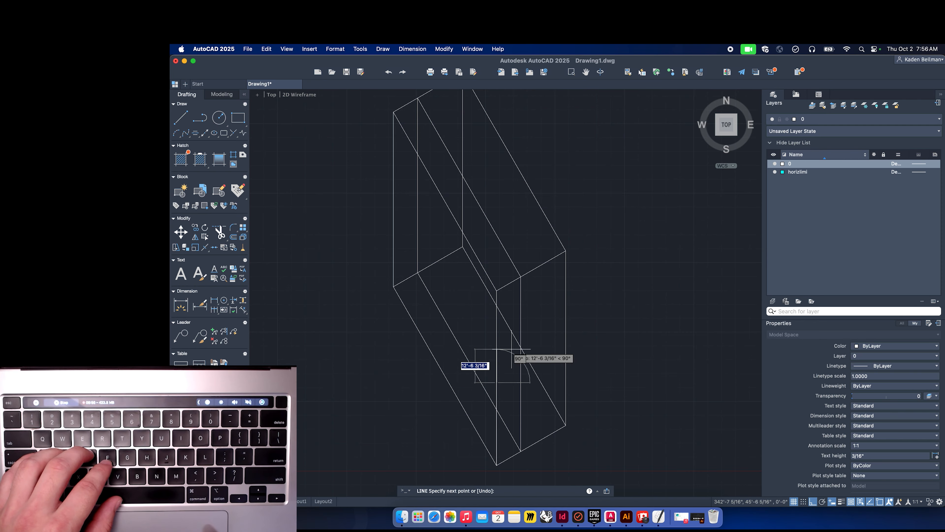
{"action": "key", "text": "Escape"}
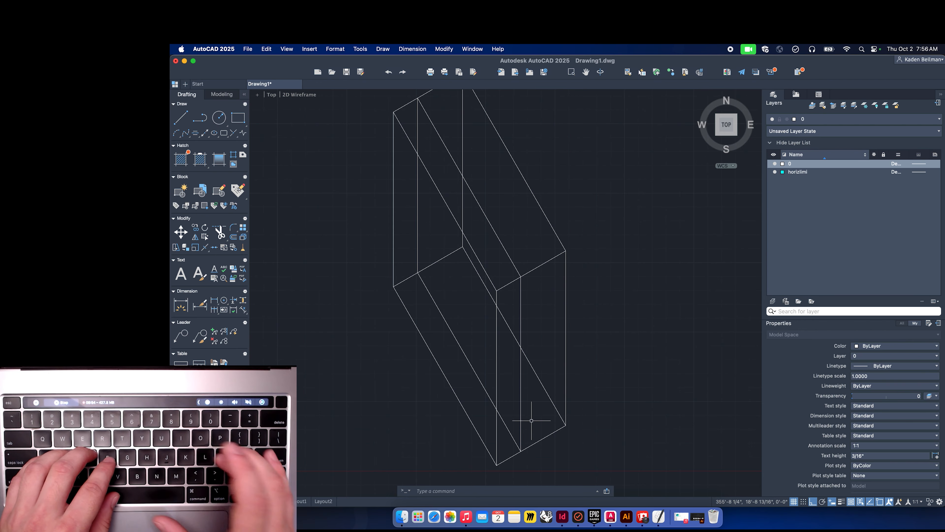
Turn ortho off and draw a line 31 long from the box's bottom corner.
{"action": "type", "text": "l"}
{"action": "key", "text": "Return"}
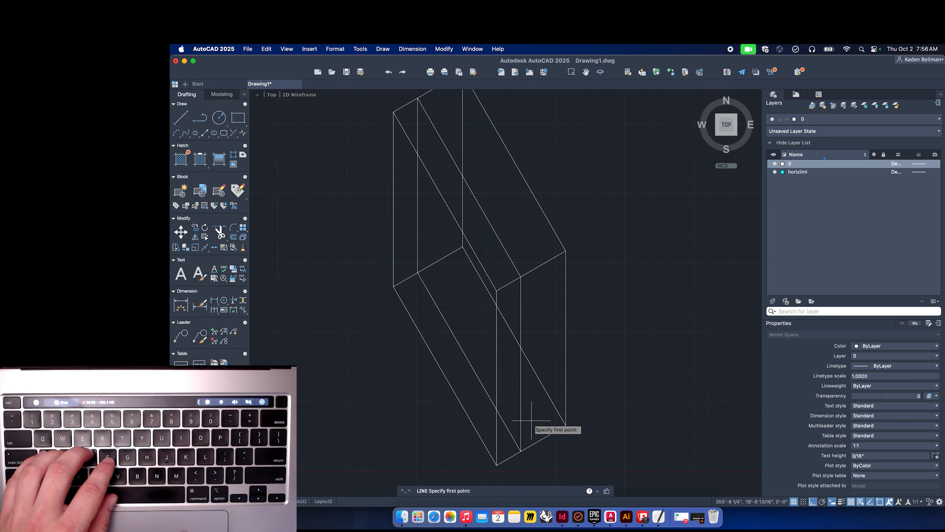
{"action": "left_click", "coordinate": [496, 465]}
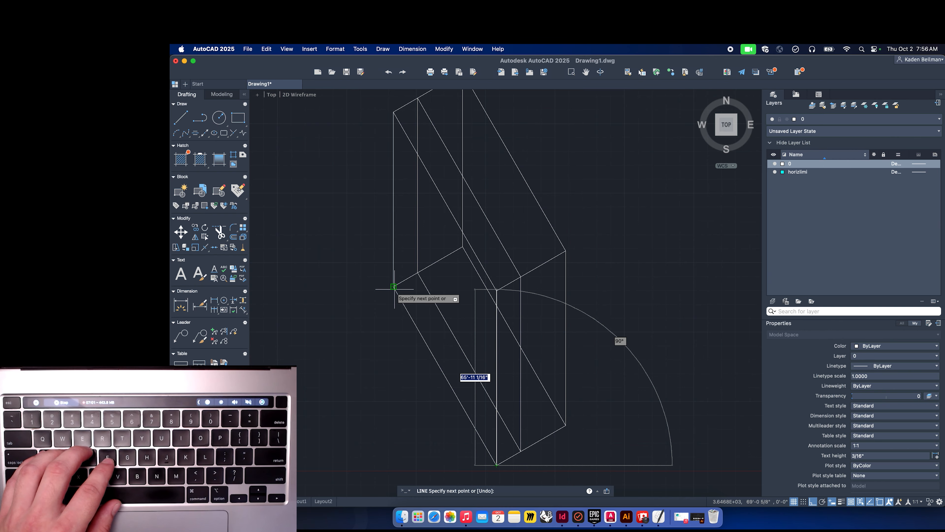
{"action": "key", "text": "F8"}
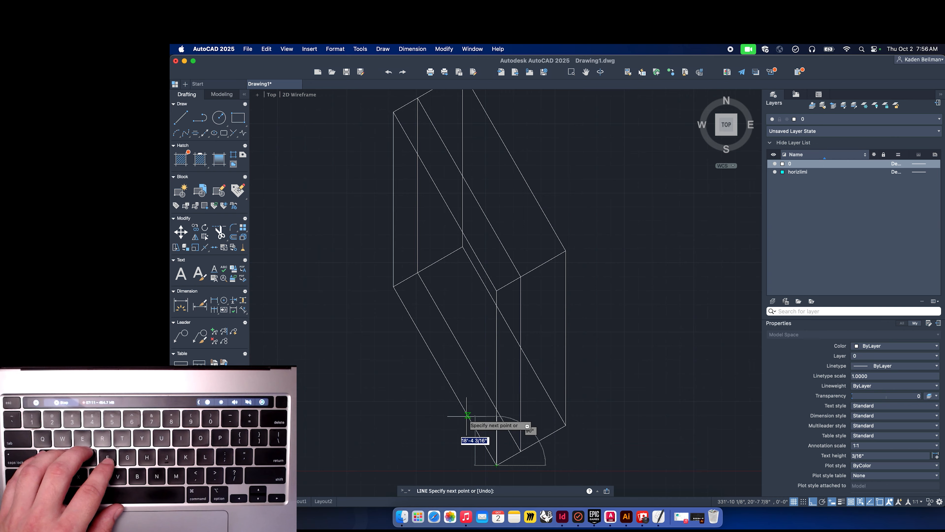
{"action": "type", "text": "31"}
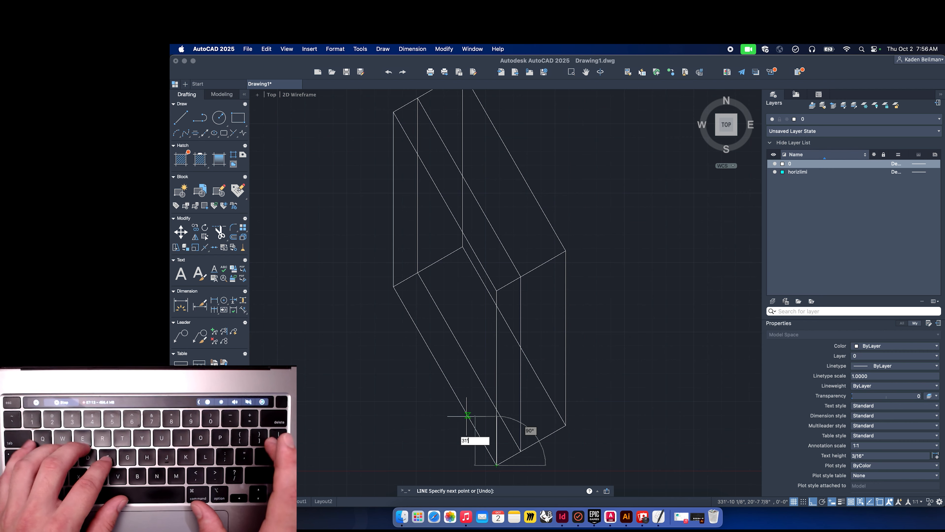
{"action": "key", "text": "Return"}
{"action": "key", "text": "space"}
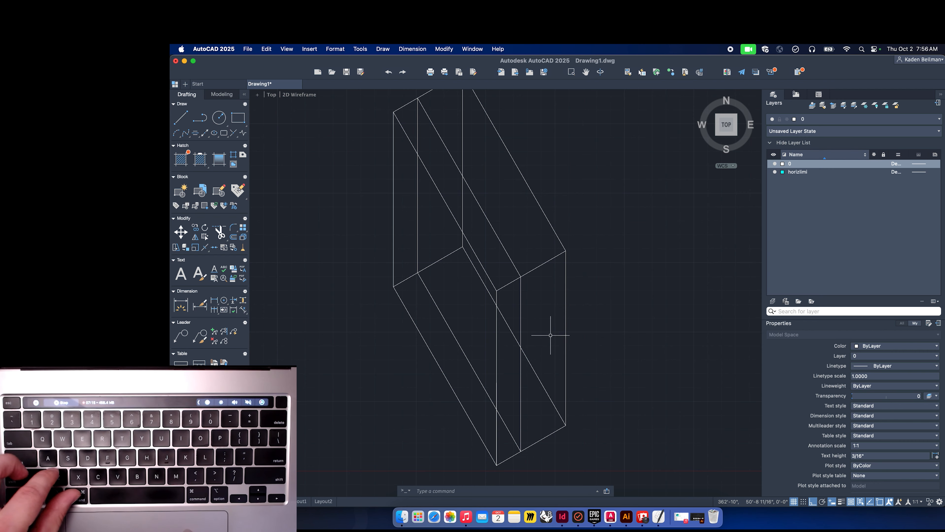
Draw a line 31' long at 120° from the box's bottom corner, continuing with a 12' vertical line from its end.
{"action": "key", "text": "space"}
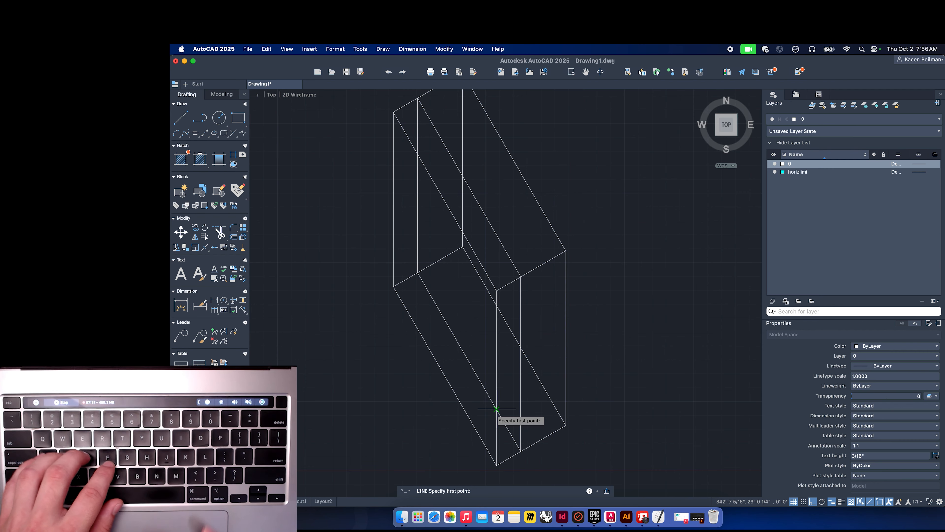
{"action": "scroll", "coordinate": [502, 416], "scroll_direction": "down", "scroll_amount": 3}
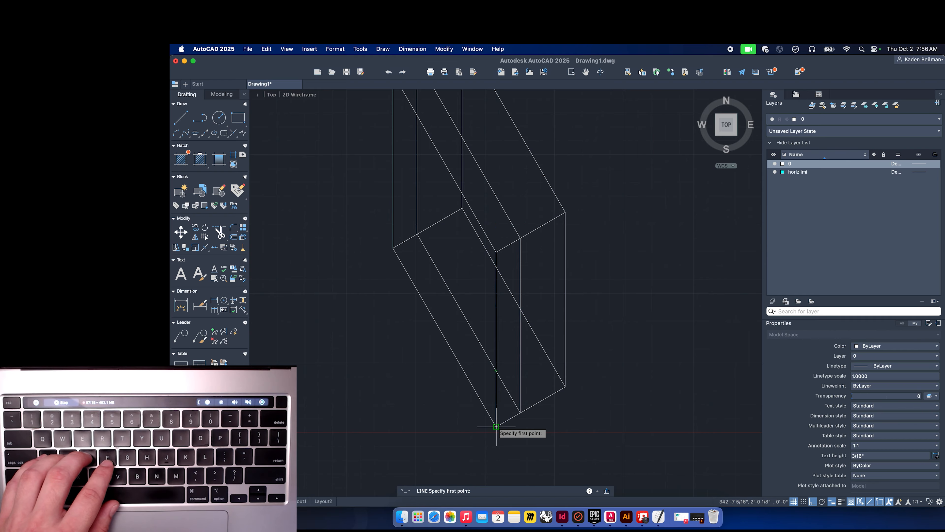
{"action": "left_click", "coordinate": [881, 503]}
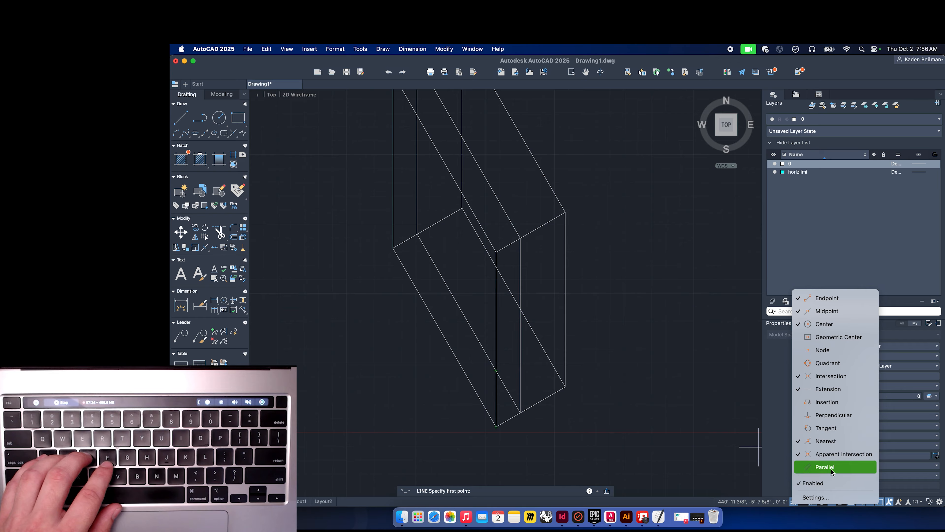
{"action": "key", "text": "Escape"}
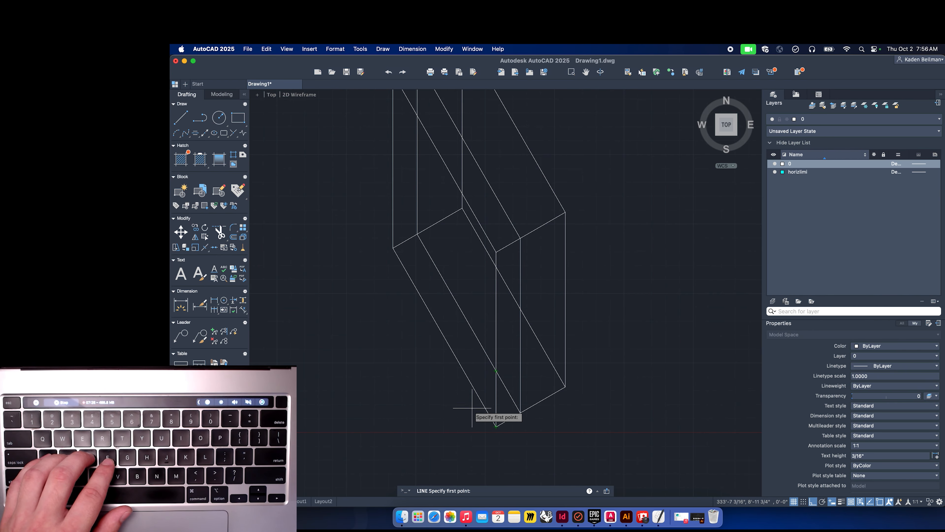
{"action": "left_click", "coordinate": [496, 427]}
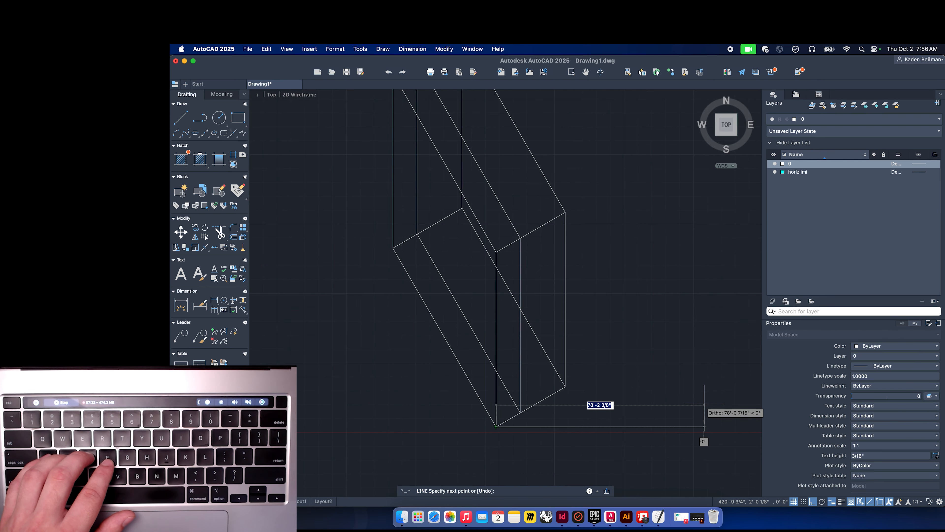
{"action": "left_click", "coordinate": [812, 501]}
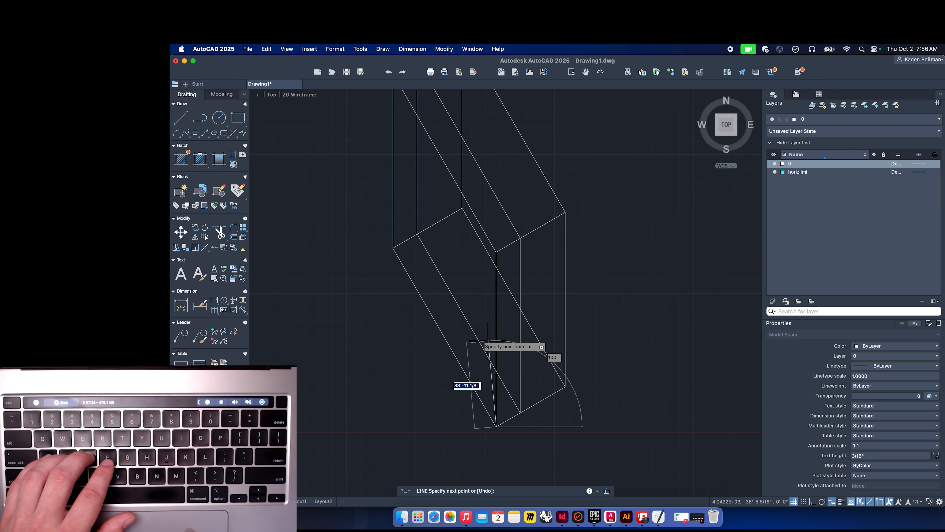
{"action": "type", "text": "3"}
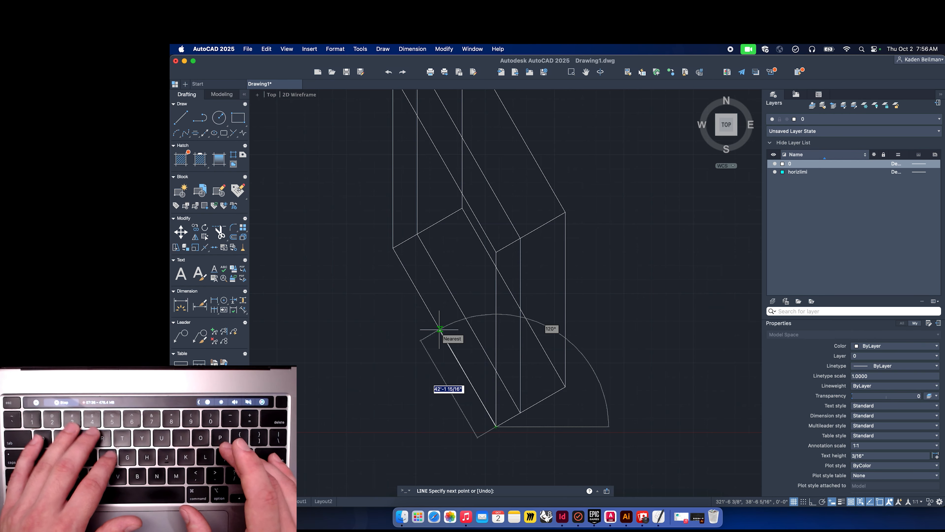
{"action": "type", "text": "1'"}
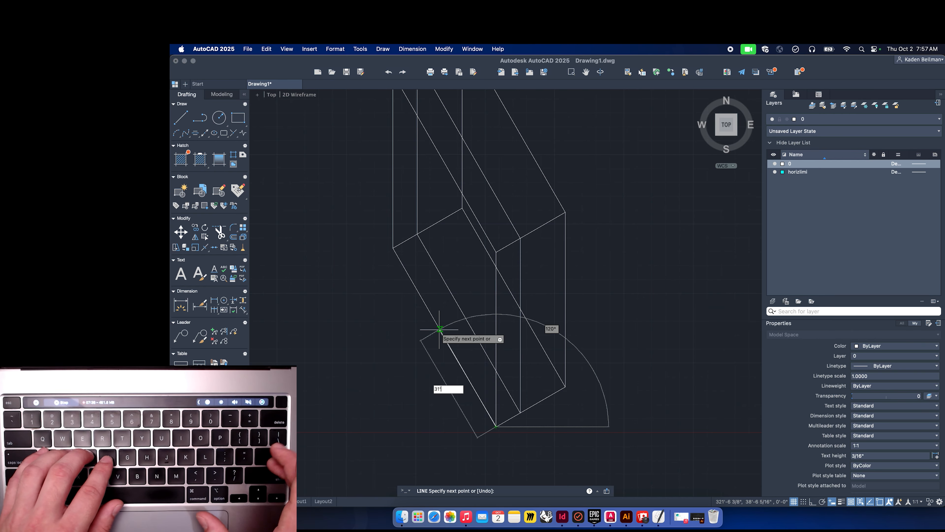
{"action": "key", "text": "Return"}
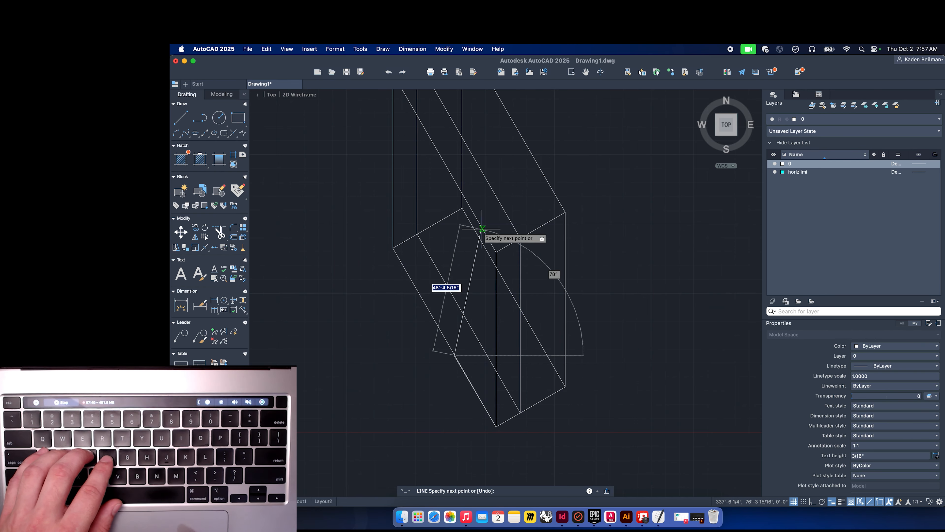
{"action": "scroll", "coordinate": [496, 387], "scroll_direction": "up", "scroll_amount": 5}
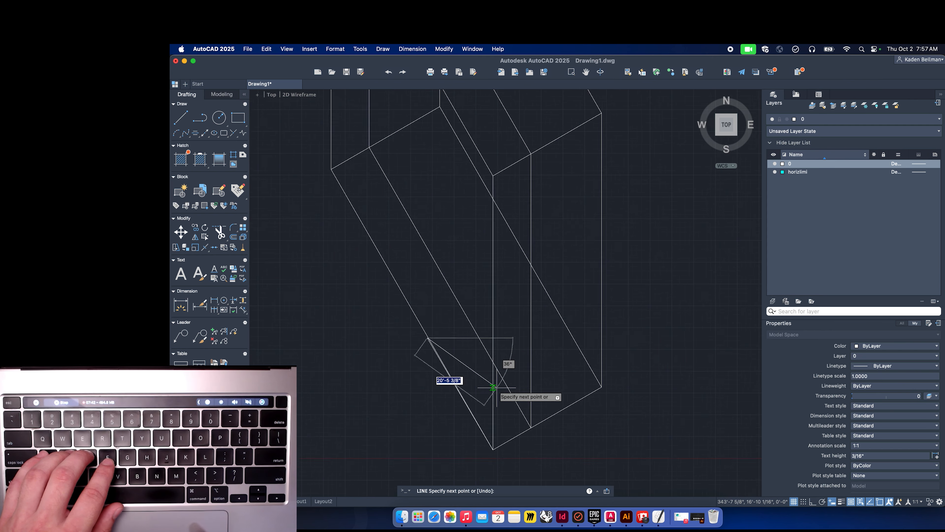
{"action": "scroll", "coordinate": [497, 387], "scroll_direction": "down", "scroll_amount": 5}
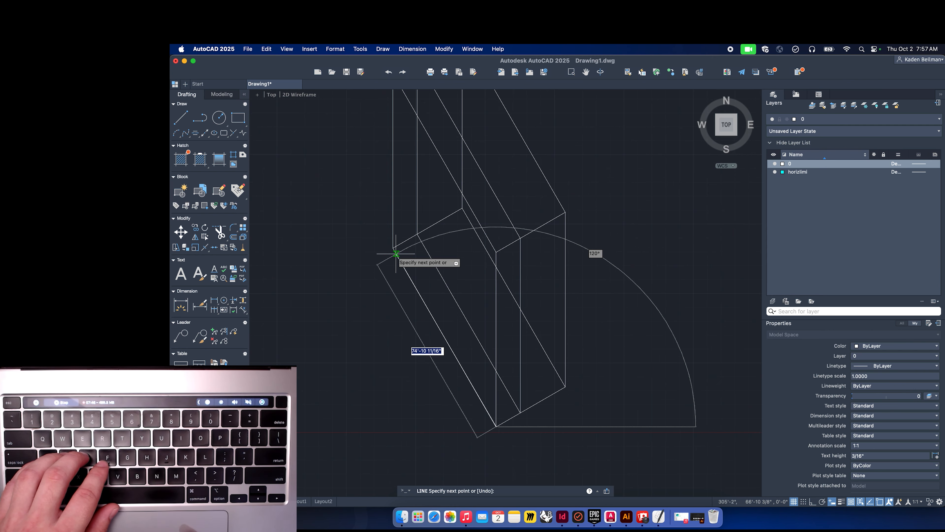
{"action": "type", "text": "31'"}
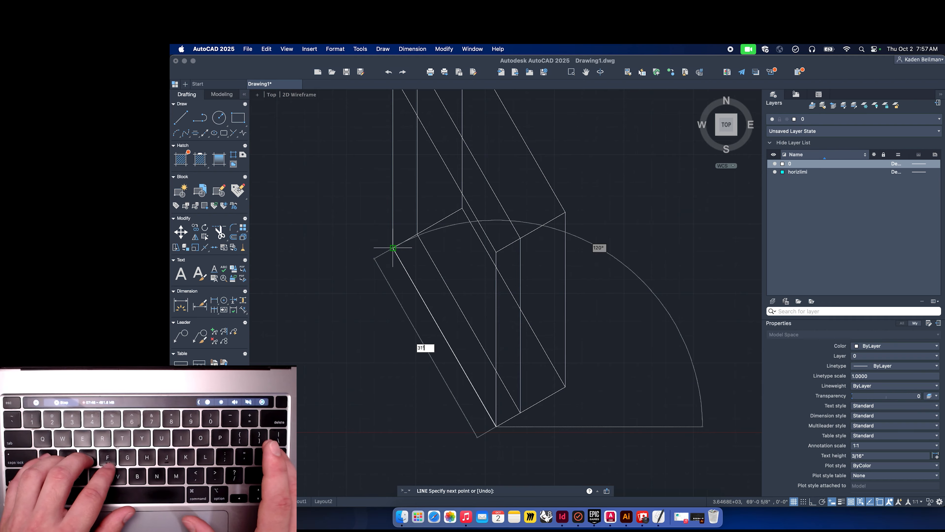
{"action": "key", "text": "Return"}
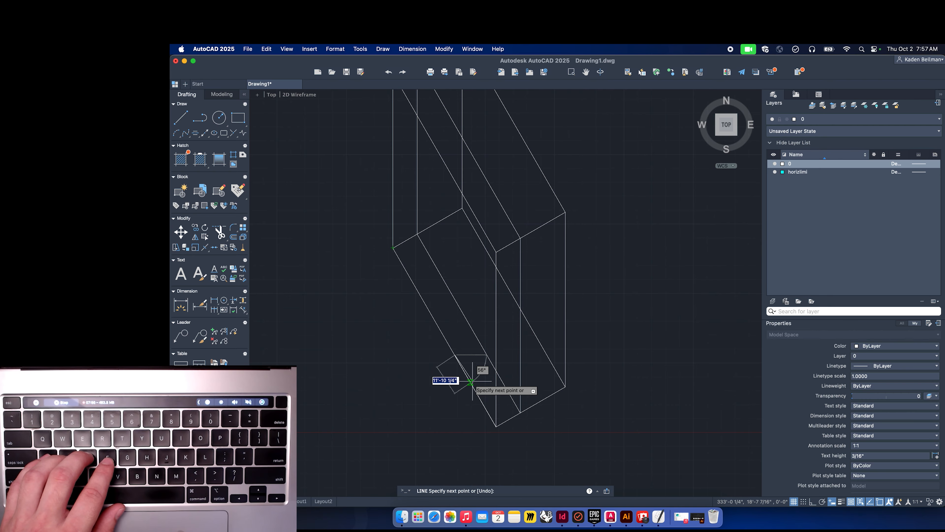
{"action": "left_click", "coordinate": [813, 501]}
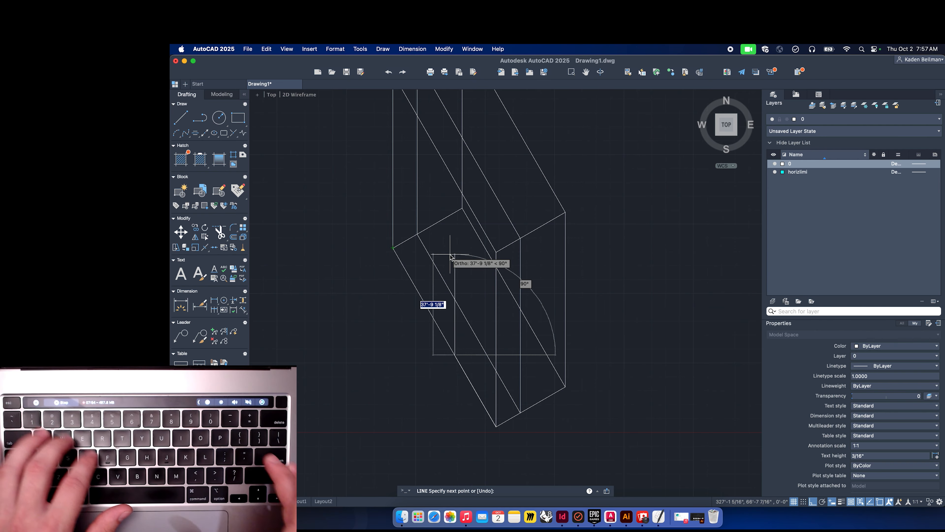
{"action": "type", "text": "12'"}
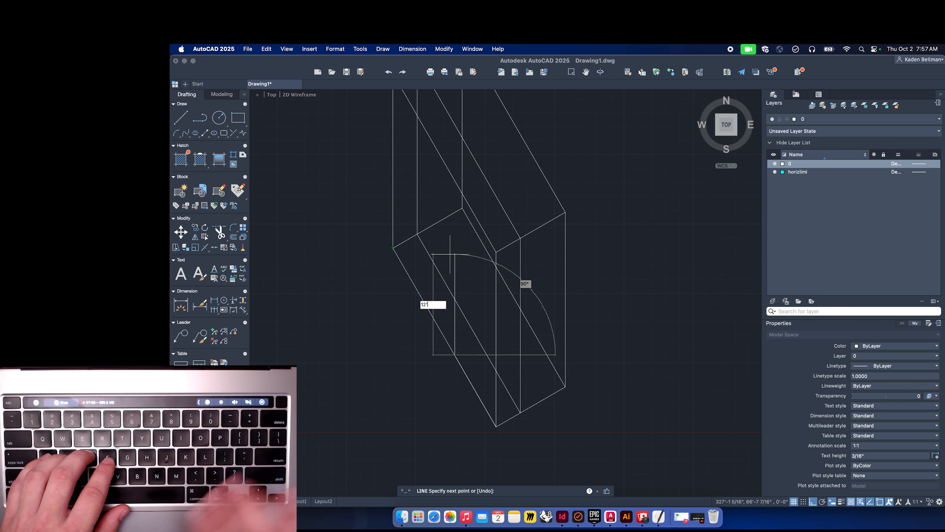
{"action": "key", "text": "Return"}
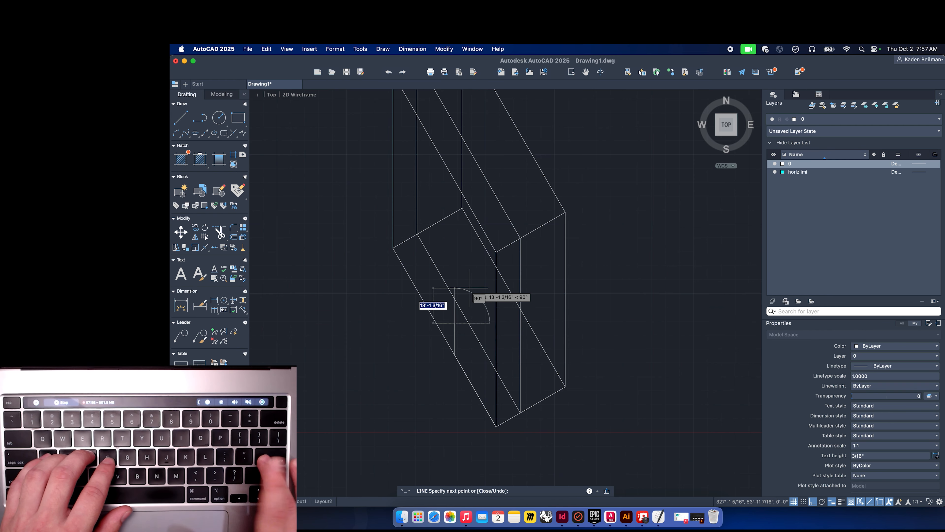
{"action": "key", "text": "Return"}
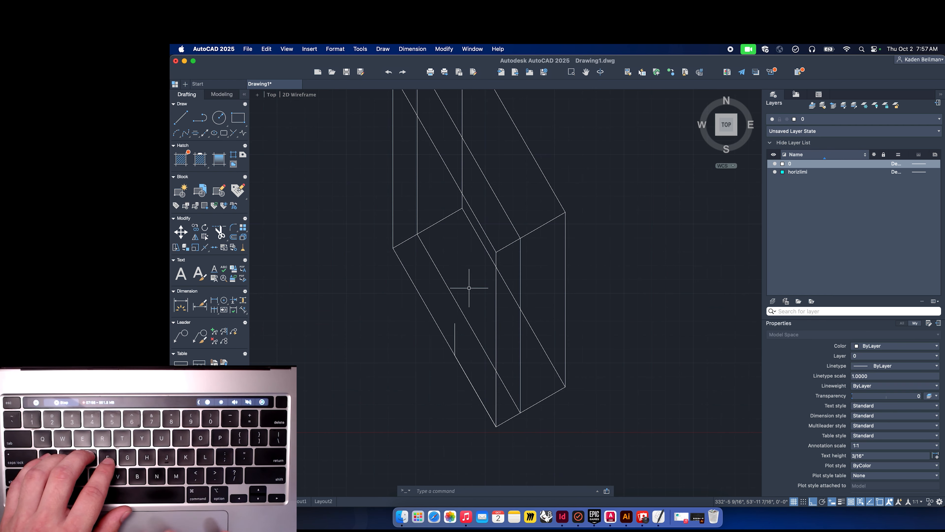
Copy the inner 120° diagonal from its bottom end to the top of the new vertical line.
{"action": "left_click", "coordinate": [465, 316]}
{"action": "type", "text": "co"}
{"action": "key", "text": "Return"}
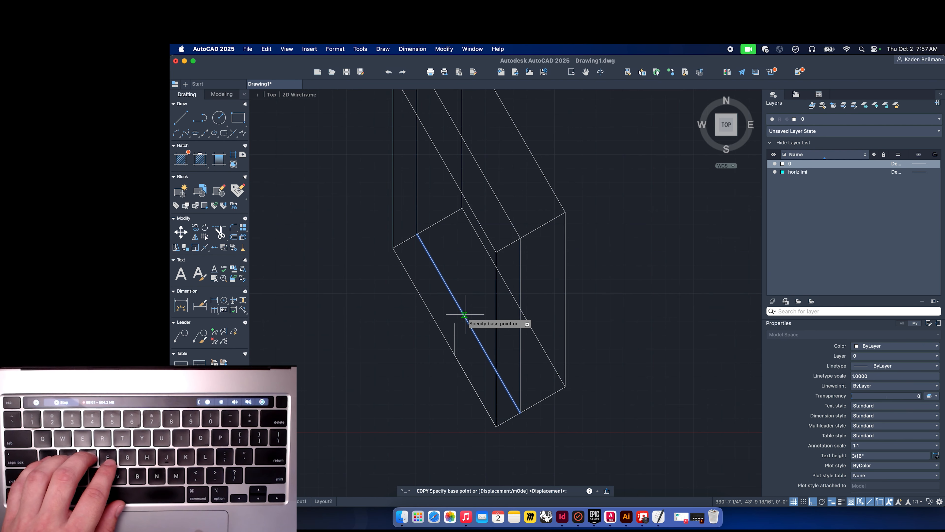
{"action": "left_click", "coordinate": [520, 412]}
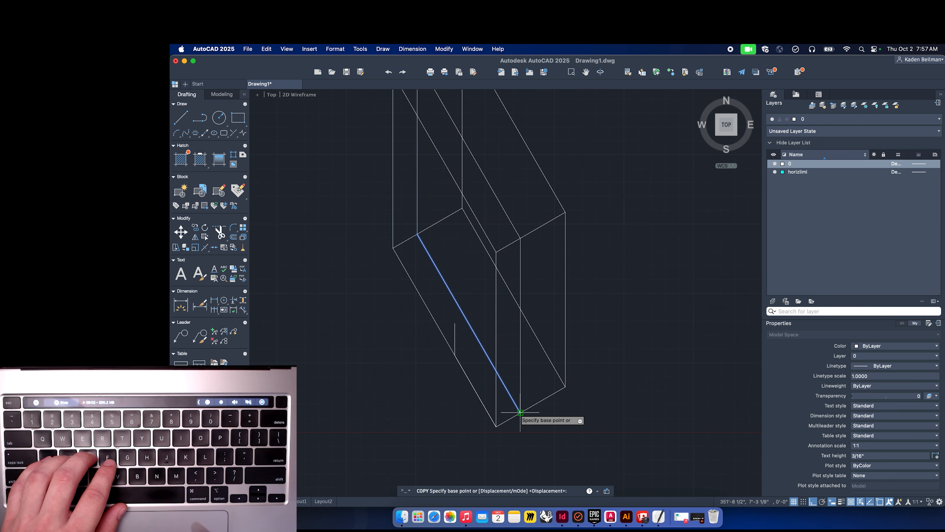
{"action": "left_click", "coordinate": [454, 323]}
{"action": "key", "text": "space"}
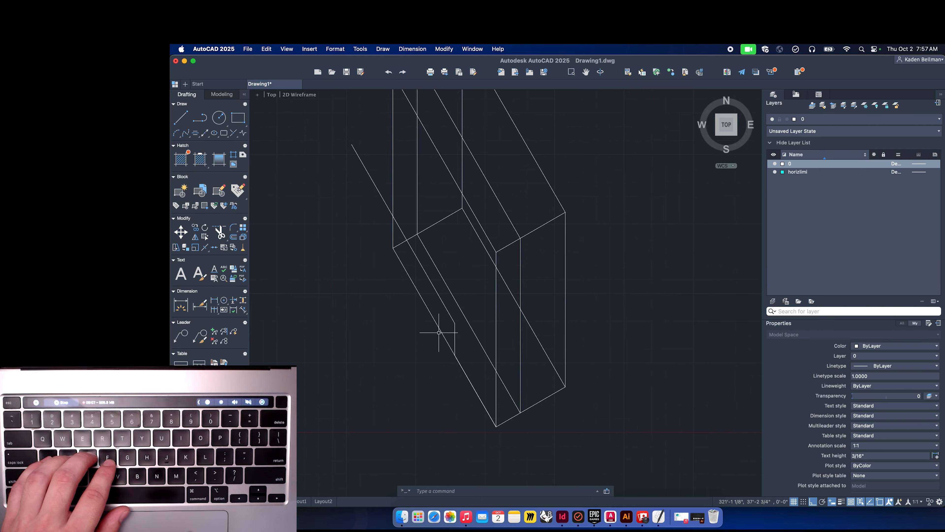
Move the short vertical line up so its bottom meets the end of the copied diagonal.
{"action": "left_click", "coordinate": [455, 334]}
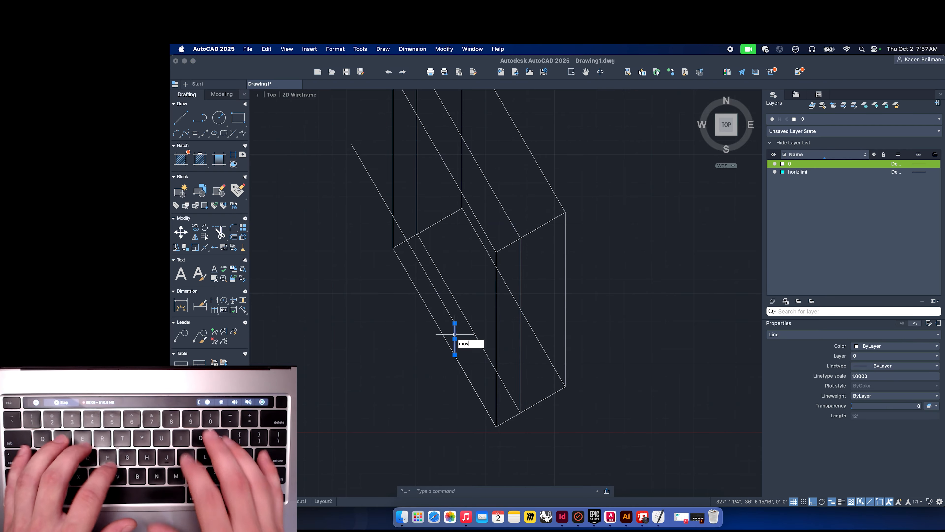
{"action": "type", "text": "mov"}
{"action": "key", "text": "Return"}
{"action": "left_click", "coordinate": [455, 338]}
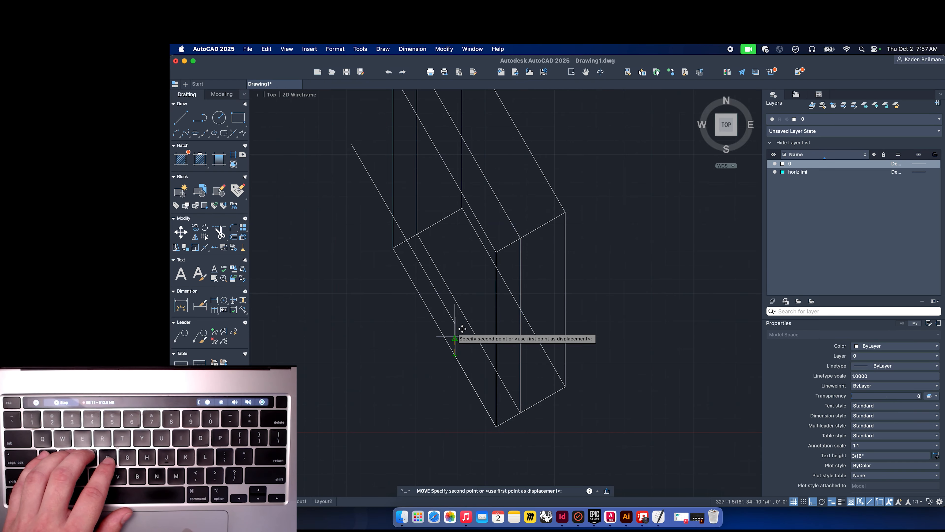
{"action": "left_click", "coordinate": [455, 320]}
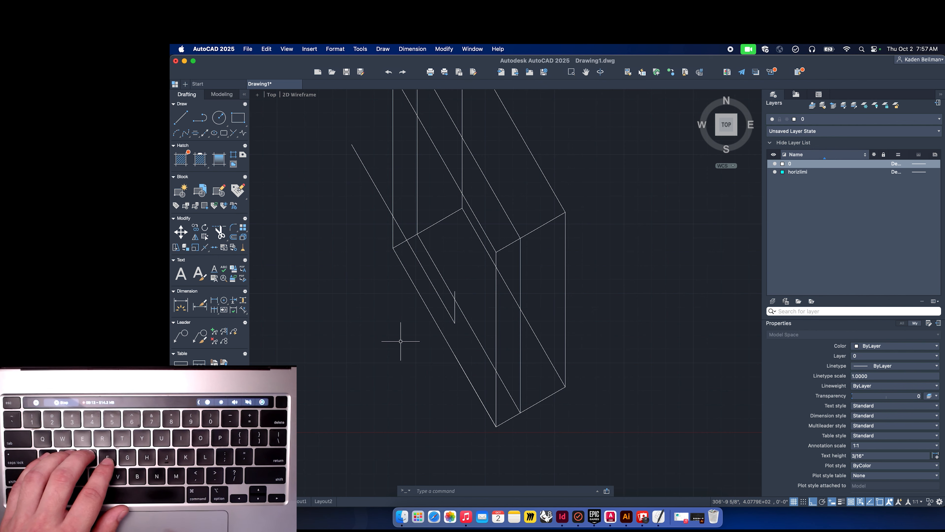
Copy the short vertical line a distance of 17 along the 120° direction.
{"action": "scroll", "coordinate": [446, 302], "scroll_direction": "up", "scroll_amount": 3}
{"action": "left_click", "coordinate": [460, 314]}
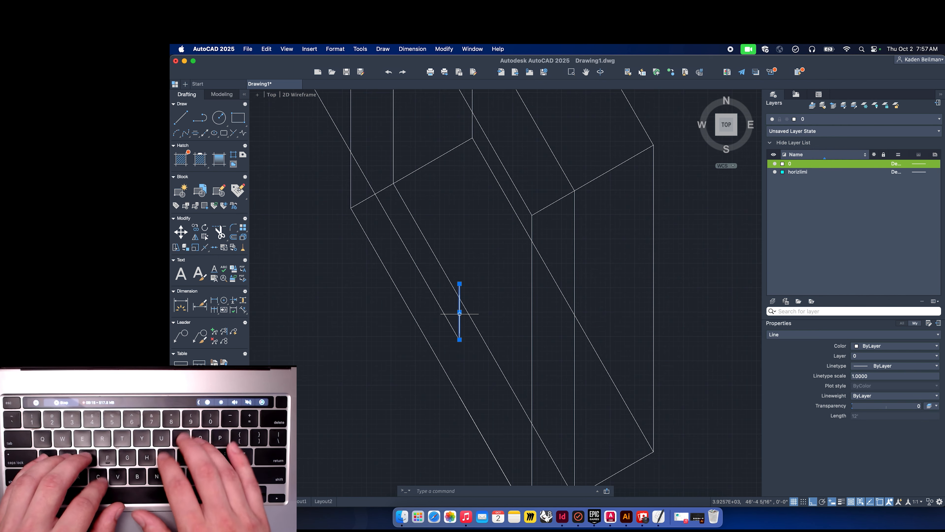
{"action": "type", "text": "copy"}
{"action": "key", "text": "Return"}
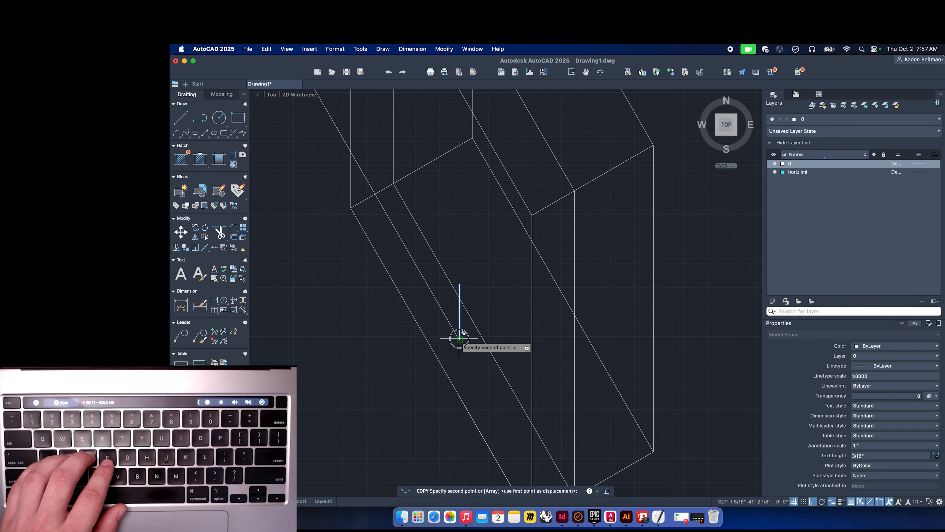
{"action": "left_click", "coordinate": [460, 339]}
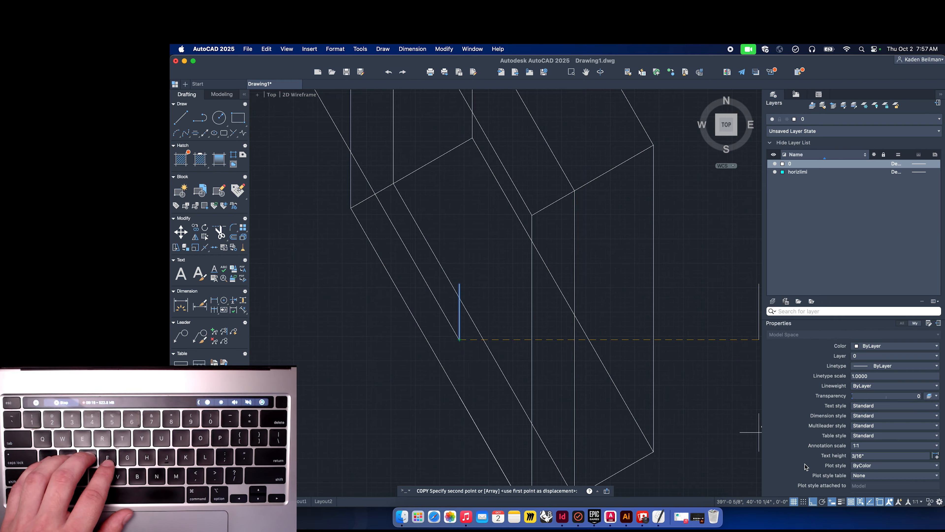
{"action": "left_click", "coordinate": [812, 502]}
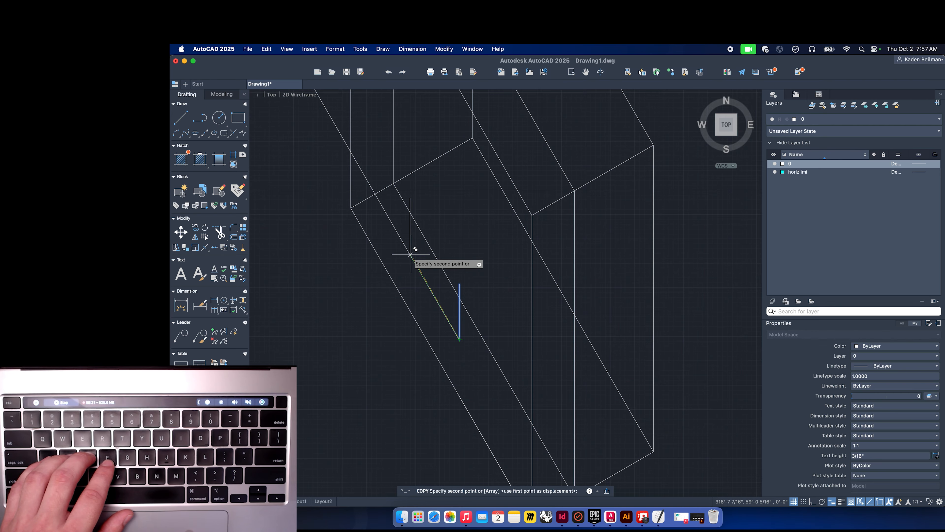
{"action": "type", "text": "17"}
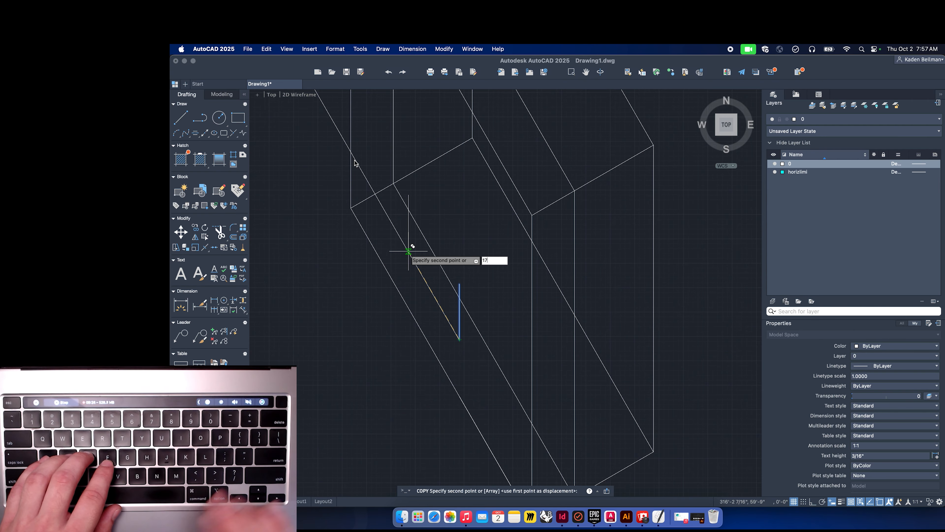
{"action": "key", "text": "Return"}
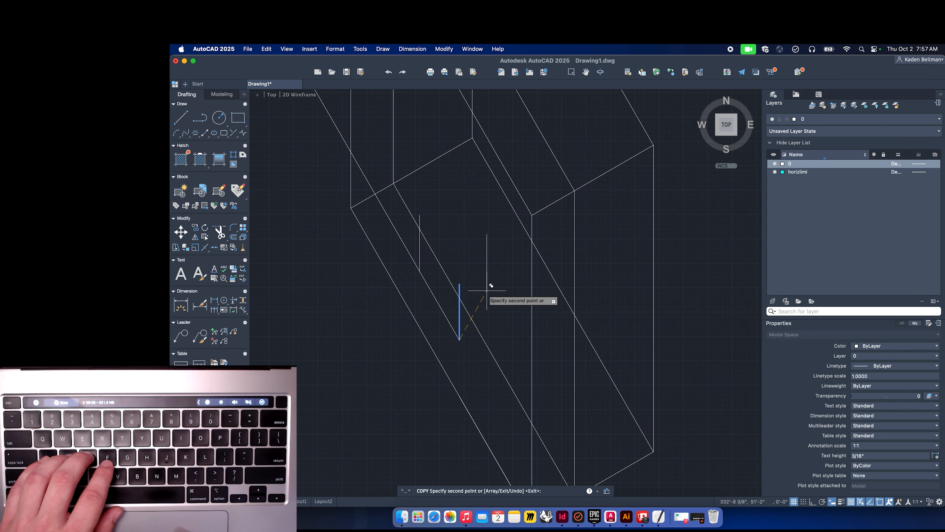
{"action": "key", "text": "Return"}
Copy the box face's 30° top edge to the top of the new vertical line and to both ends of the short vertical line.
{"action": "scroll", "coordinate": [411, 242], "scroll_direction": "up", "scroll_amount": 5}
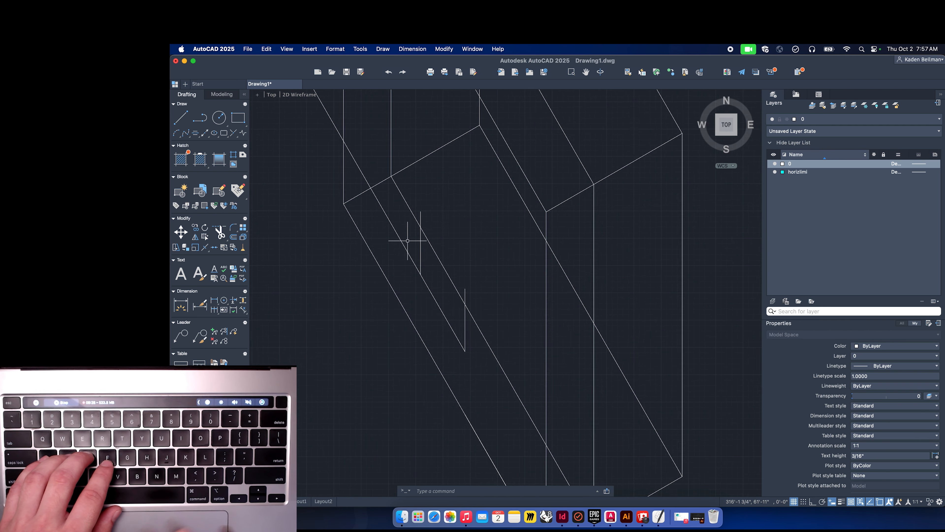
{"action": "scroll", "coordinate": [386, 313], "scroll_direction": "up", "scroll_amount": 6}
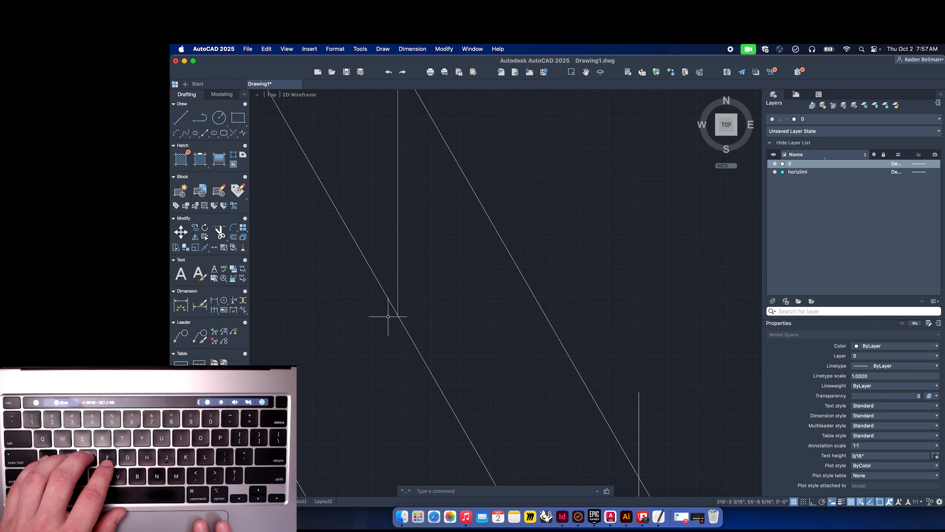
{"action": "scroll", "coordinate": [388, 314], "scroll_direction": "up", "scroll_amount": 4}
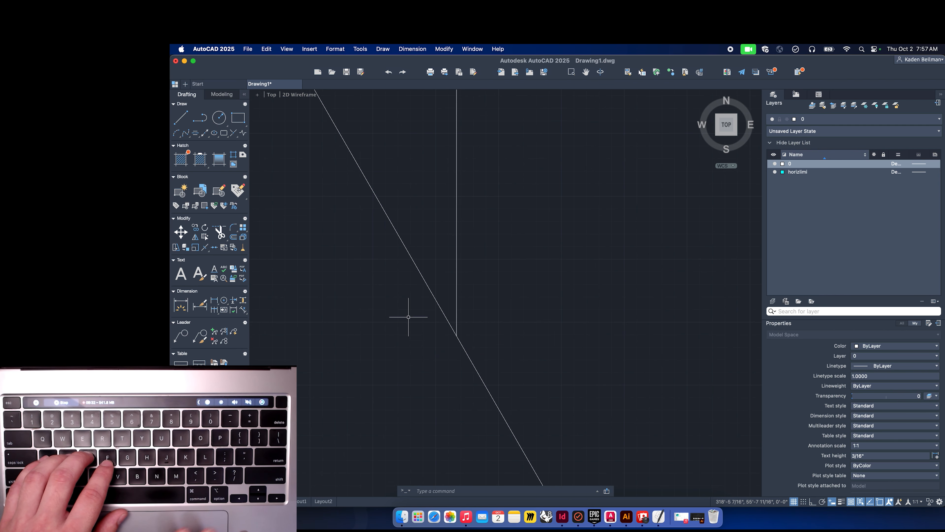
{"action": "scroll", "coordinate": [435, 331], "scroll_direction": "down", "scroll_amount": 4}
{"action": "scroll", "coordinate": [436, 331], "scroll_direction": "down", "scroll_amount": 6}
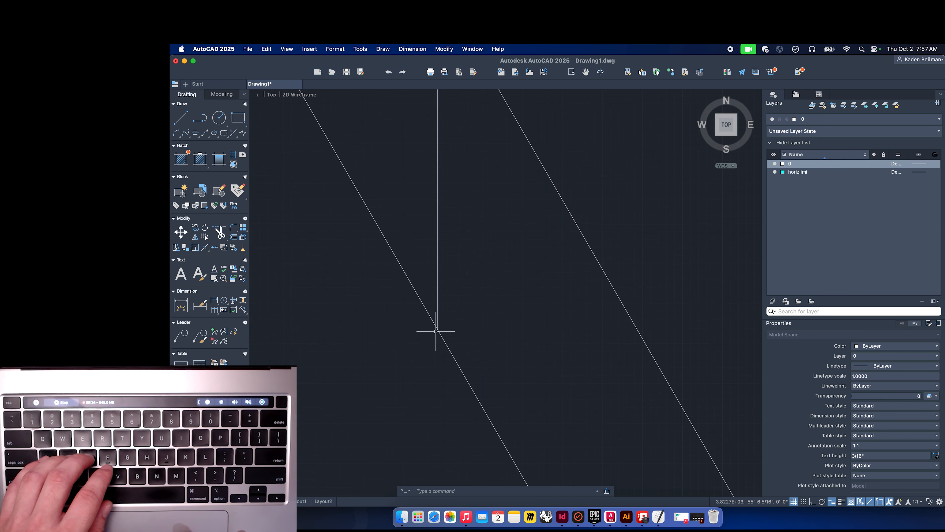
{"action": "scroll", "coordinate": [435, 331], "scroll_direction": "down", "scroll_amount": 2}
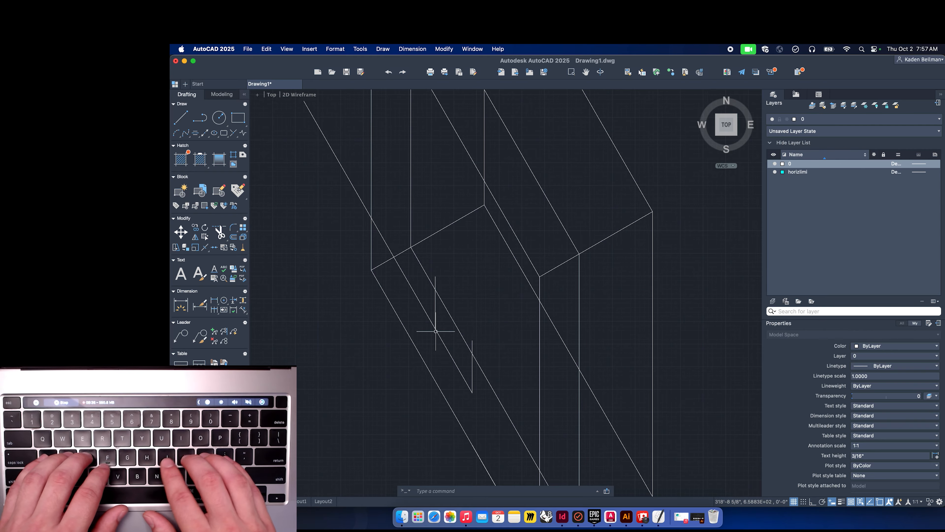
{"action": "left_click", "coordinate": [438, 231]}
{"action": "type", "text": "cop"}
{"action": "key", "text": "Return"}
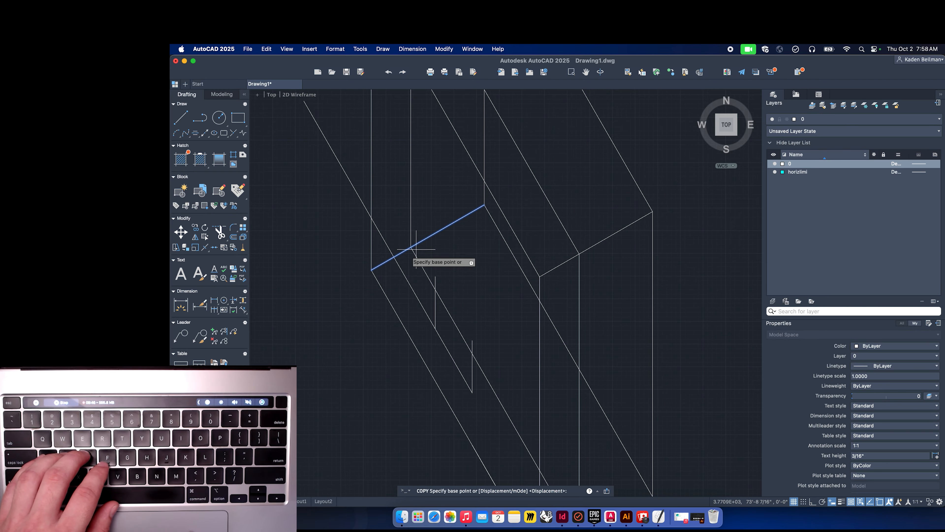
{"action": "left_click", "coordinate": [371, 270]}
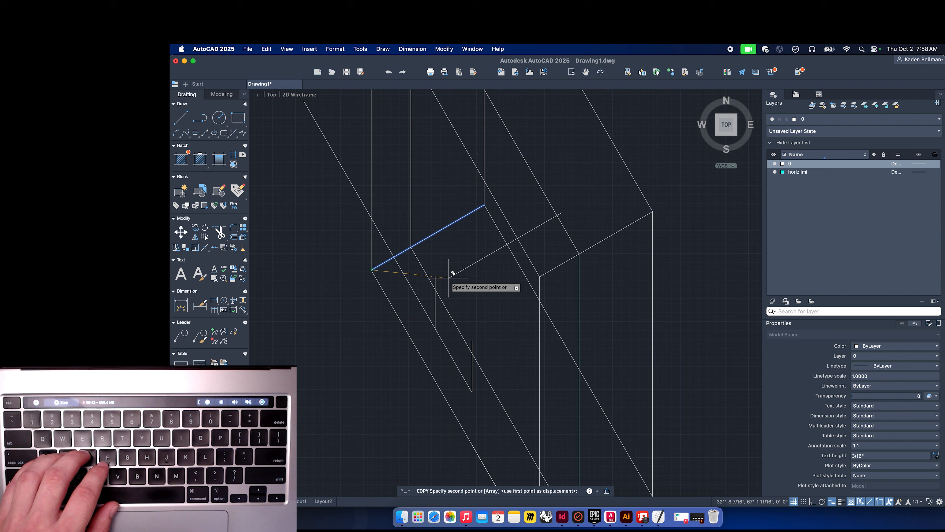
{"action": "left_click", "coordinate": [435, 276]}
{"action": "left_click", "coordinate": [472, 340]}
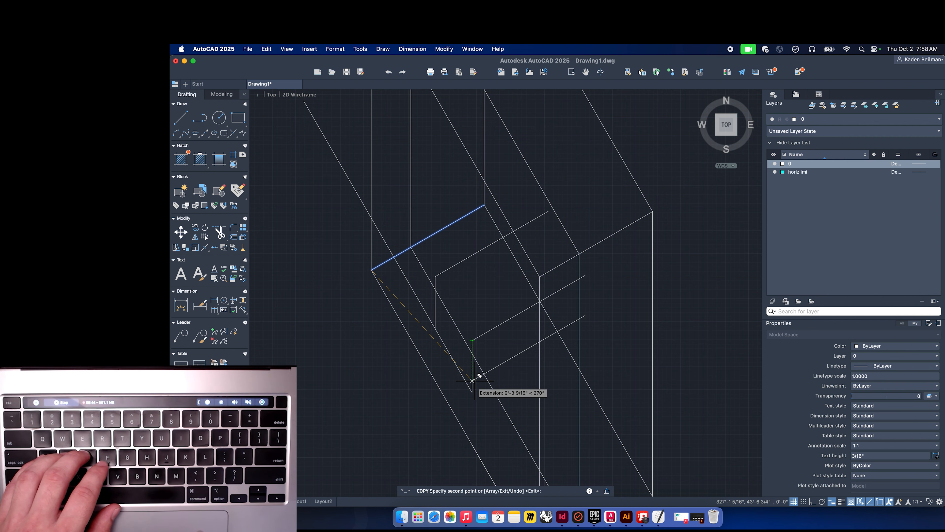
{"action": "left_click", "coordinate": [472, 392]}
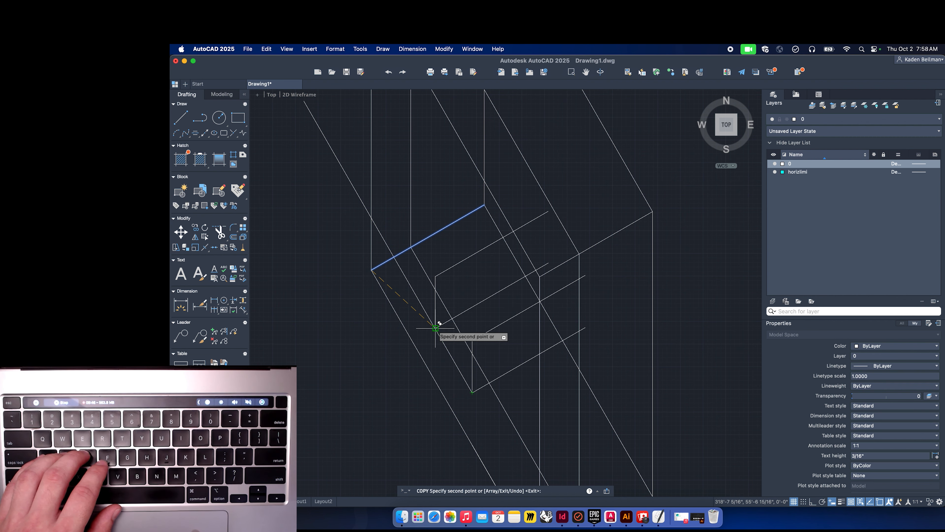
{"action": "key", "text": "Escape"}
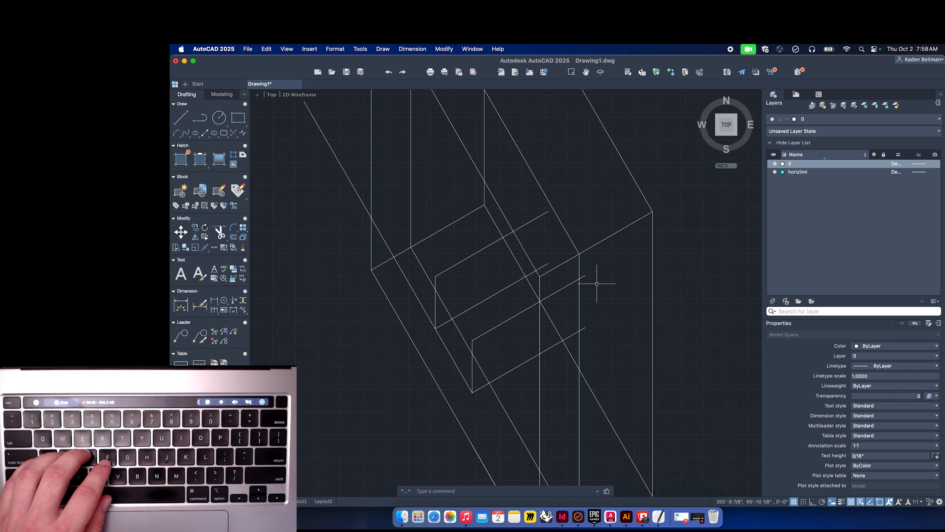
Draw a 120° line joining the top of the short vertical line to the top of the taller one.
{"action": "key", "text": "Return"}
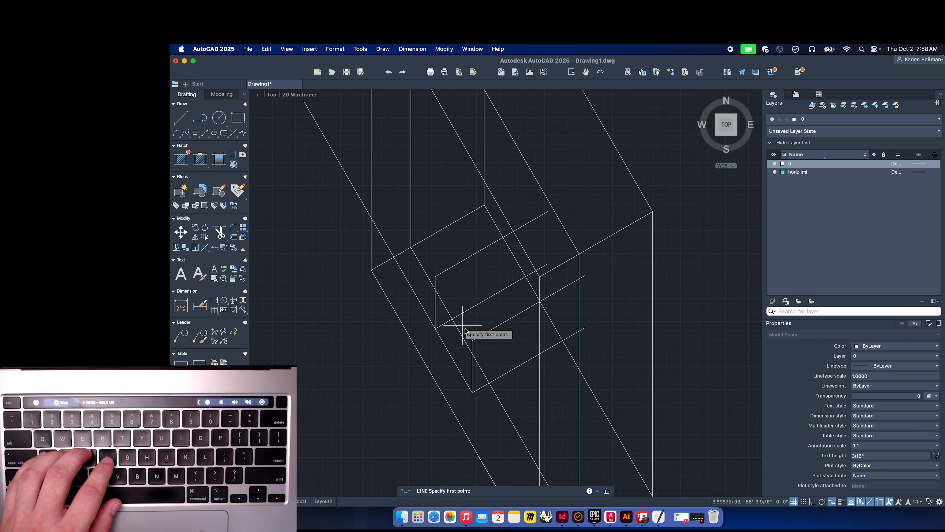
{"action": "left_click", "coordinate": [472, 339]}
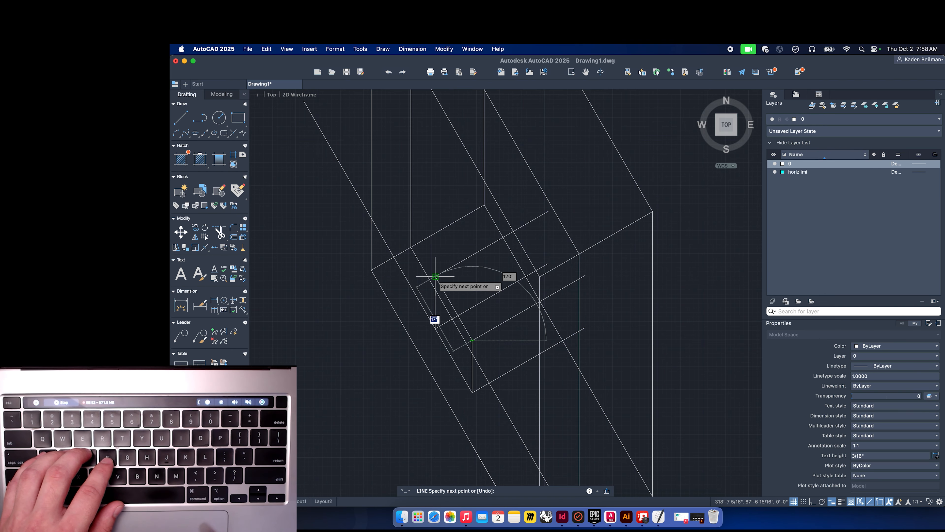
{"action": "left_click", "coordinate": [435, 327]}
{"action": "key", "text": "Escape"}
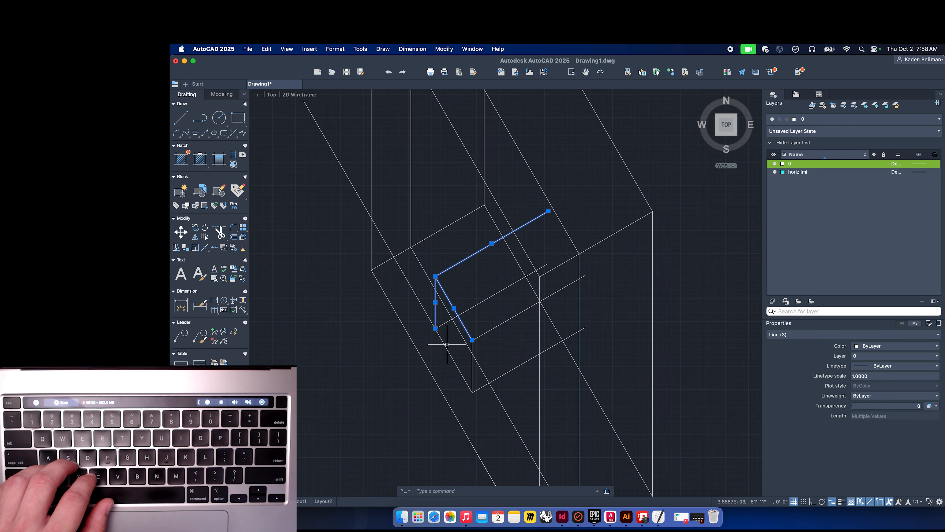
{"action": "left_click", "coordinate": [512, 369]}
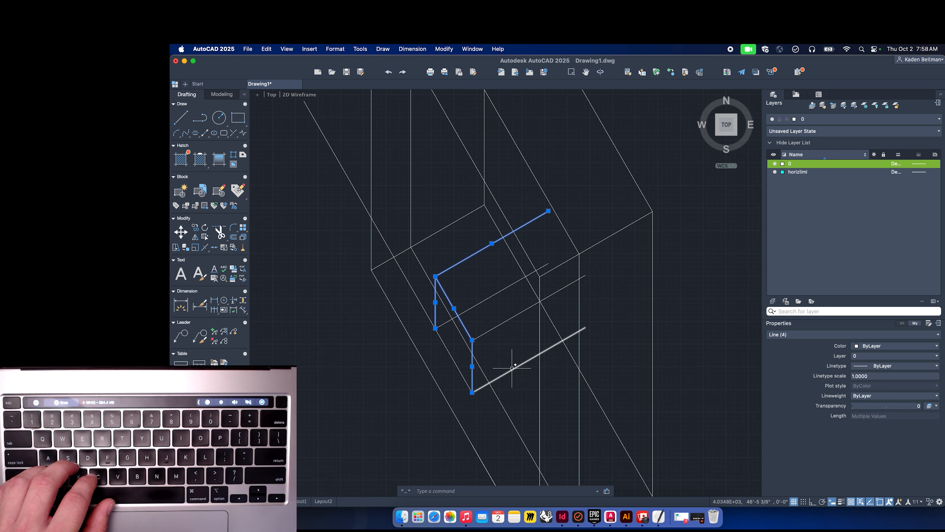
{"action": "key", "text": "Escape"}
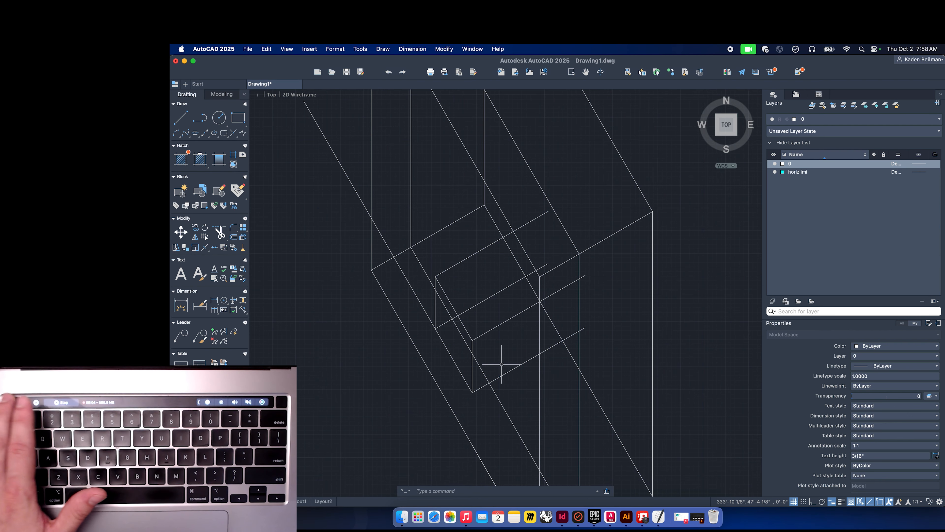
Trim the excess segment inside the box face and delete the leftover 30° line.
{"action": "type", "text": "tr"}
{"action": "key", "text": "Return"}
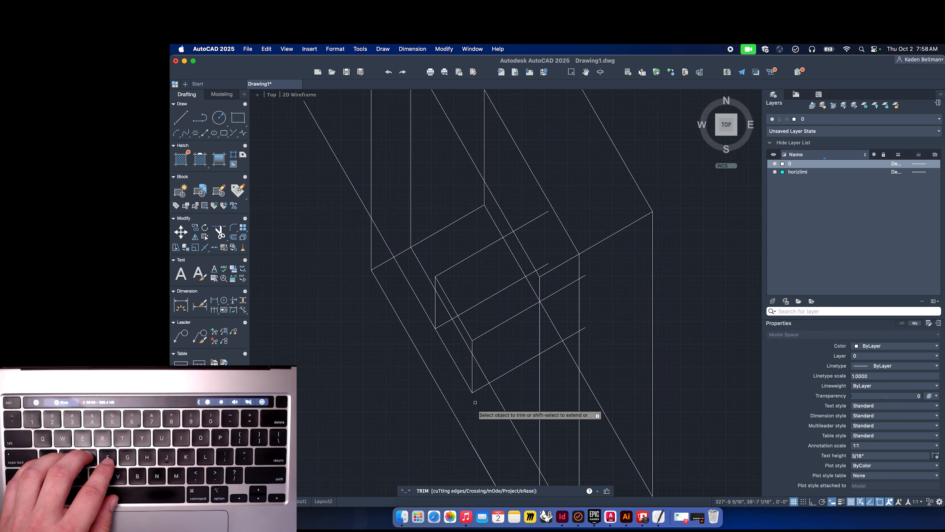
{"action": "left_click", "coordinate": [423, 307]}
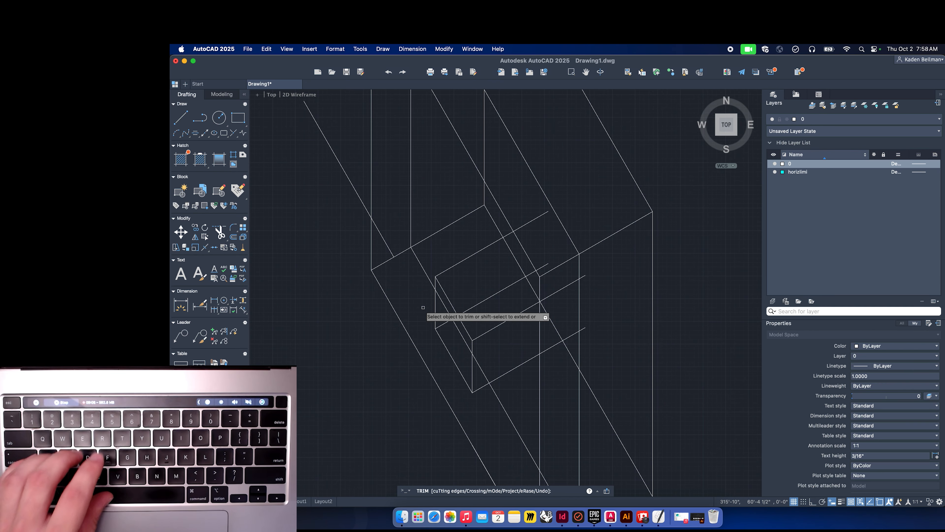
{"action": "key", "text": "Return"}
{"action": "left_click", "coordinate": [391, 249]}
{"action": "key", "text": "Delete"}
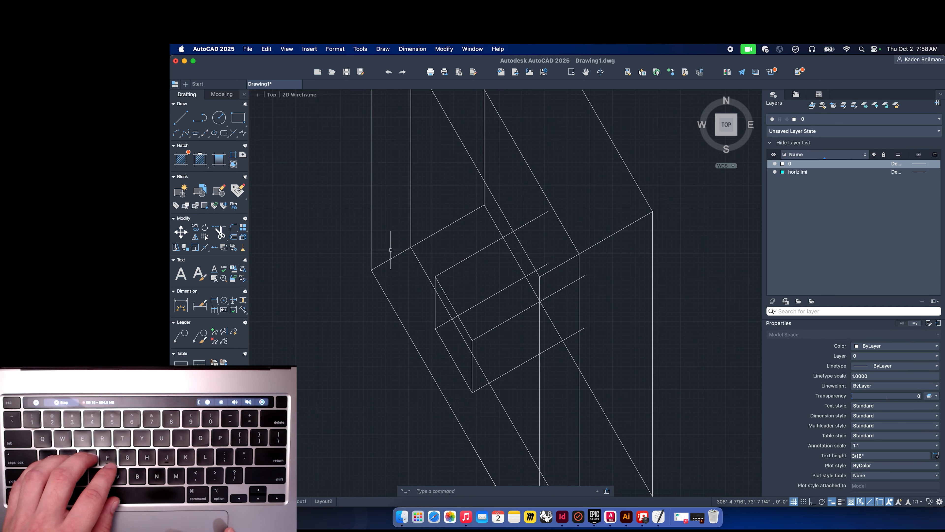
Copy the small front face's lines along the 30° direction to form the back of the small box.
{"action": "scroll", "coordinate": [390, 249], "scroll_direction": "down", "scroll_amount": 3}
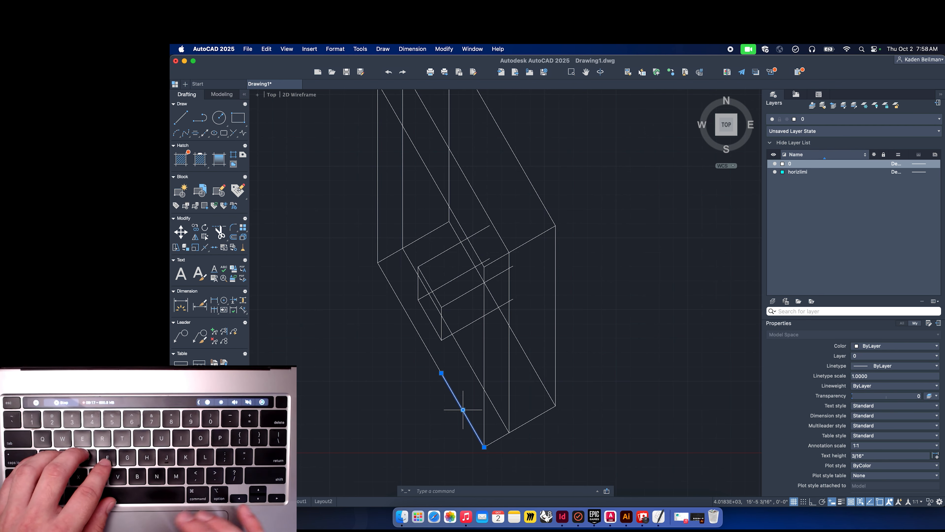
{"action": "scroll", "coordinate": [438, 356], "scroll_direction": "right", "scroll_amount": 2}
{"action": "left_click", "coordinate": [394, 324]}
{"action": "left_click", "coordinate": [388, 304]}
{"action": "left_click", "coordinate": [403, 307]}
{"action": "left_click", "coordinate": [412, 338]}
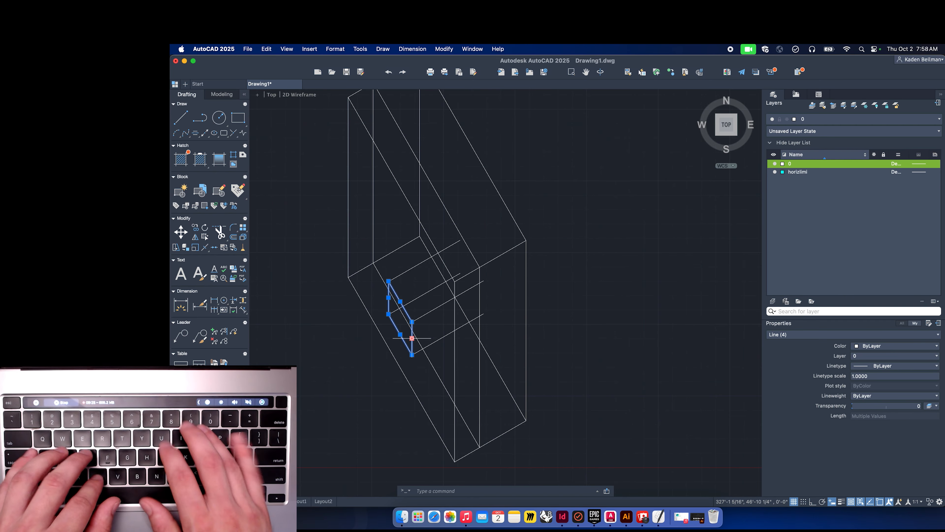
{"action": "key", "text": "Return"}
{"action": "left_click", "coordinate": [412, 354]}
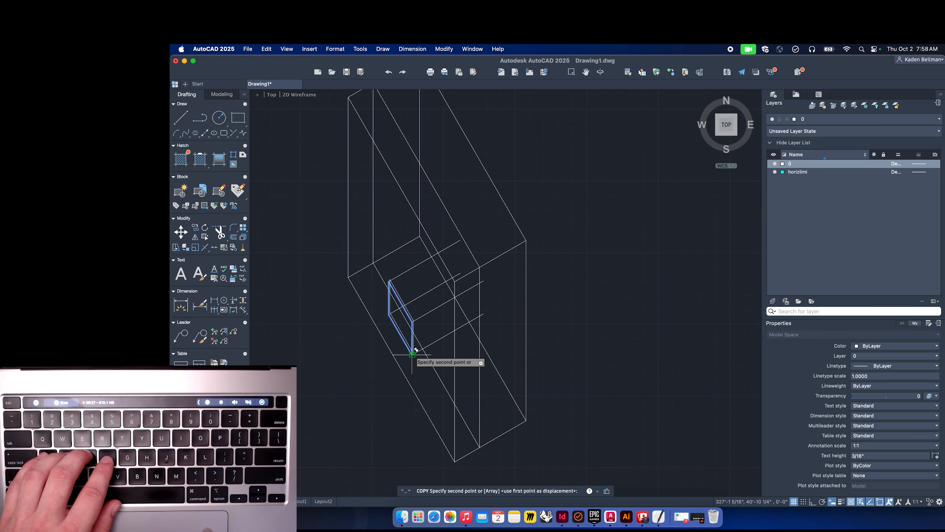
{"action": "left_click", "coordinate": [484, 313]}
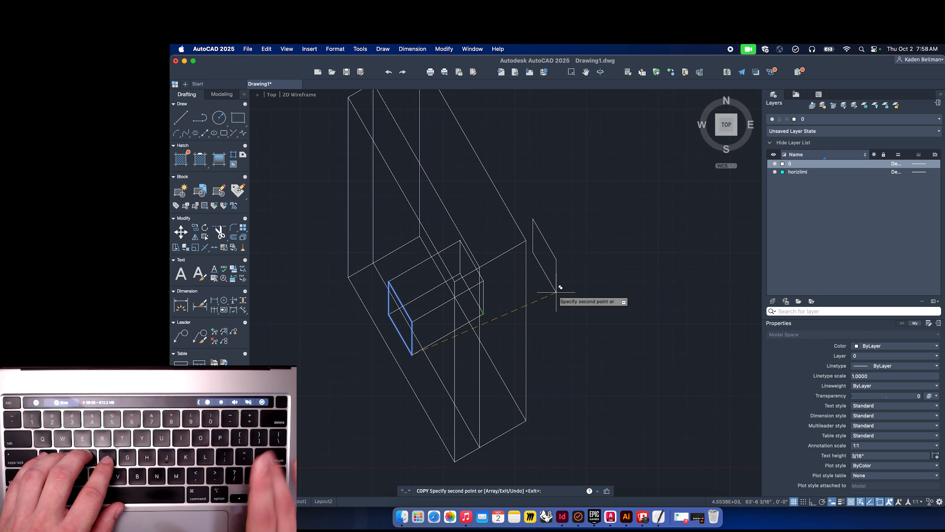
{"action": "key", "text": "Escape"}
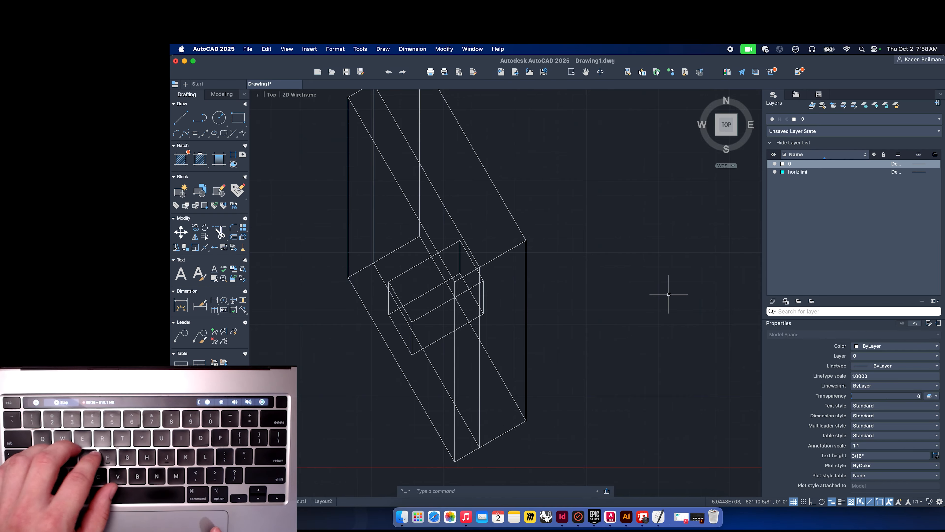
Select all lines of the small box and move them to the horizlimi layer.
{"action": "scroll", "coordinate": [669, 294], "scroll_direction": "down", "scroll_amount": 5}
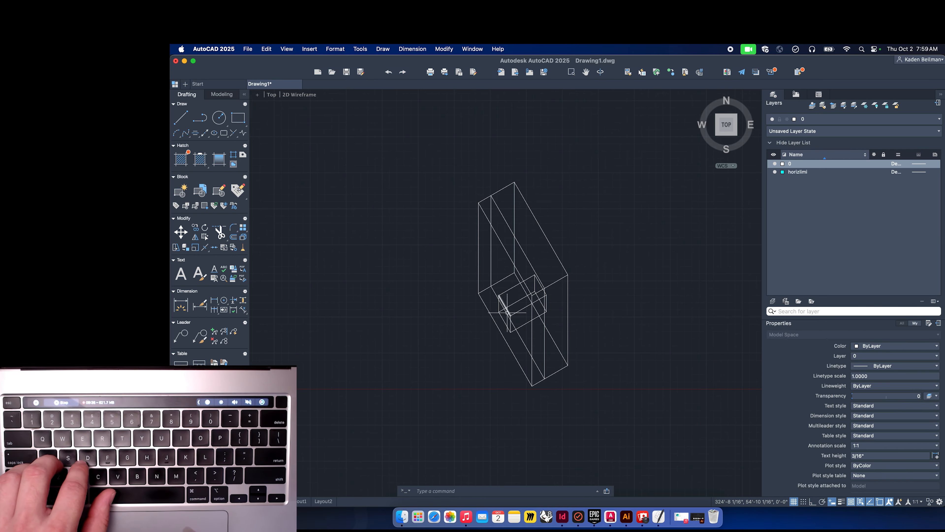
{"action": "left_click", "coordinate": [501, 317]}
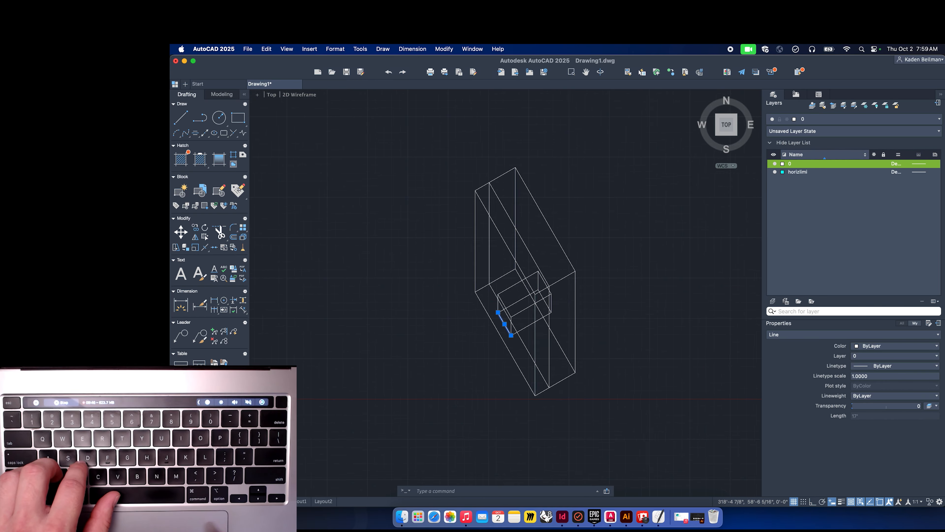
{"action": "scroll", "coordinate": [492, 309], "scroll_direction": "up", "scroll_amount": 2}
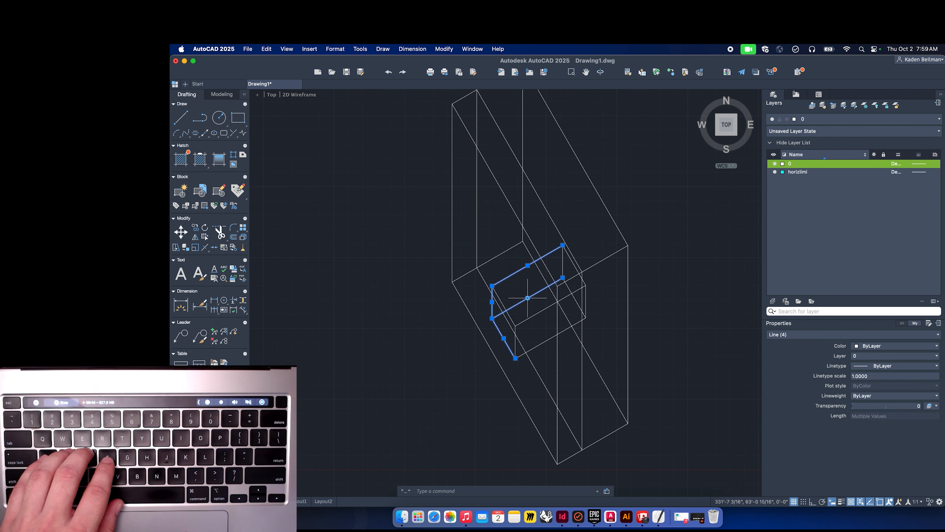
{"action": "left_click", "coordinate": [536, 347]}
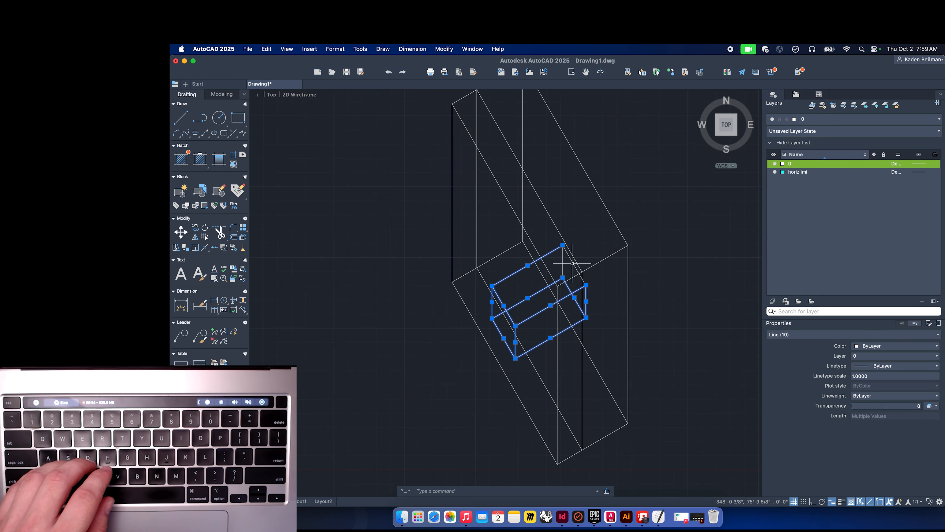
{"action": "scroll", "coordinate": [499, 309], "scroll_direction": "right", "scroll_amount": 2}
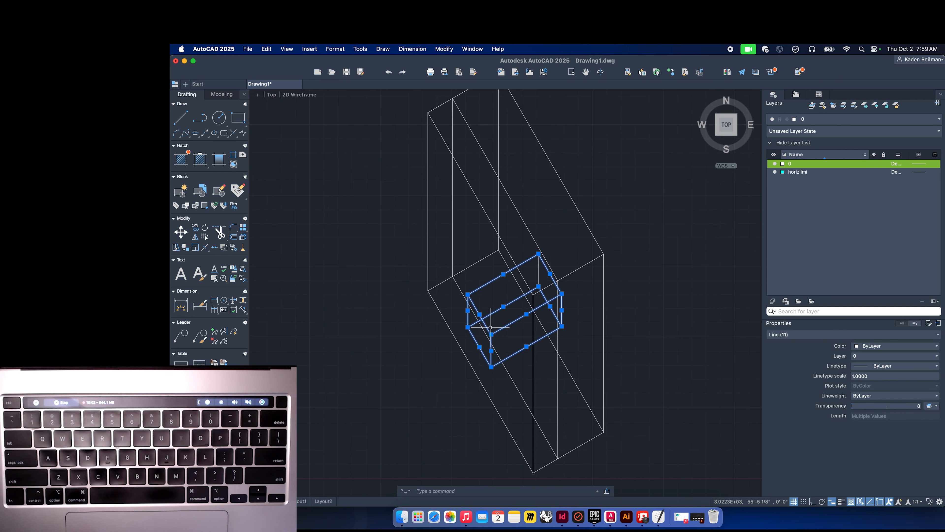
{"action": "right_click", "coordinate": [505, 330]}
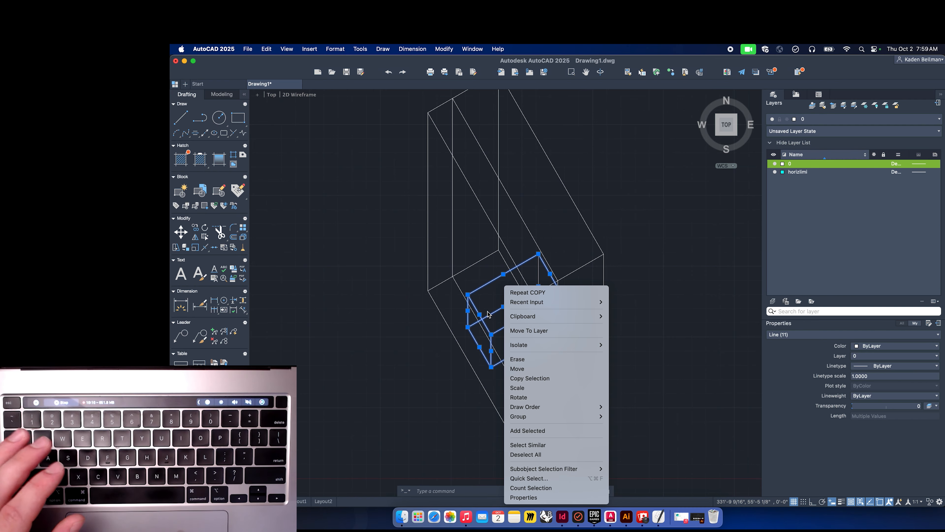
{"action": "left_click", "coordinate": [530, 331]}
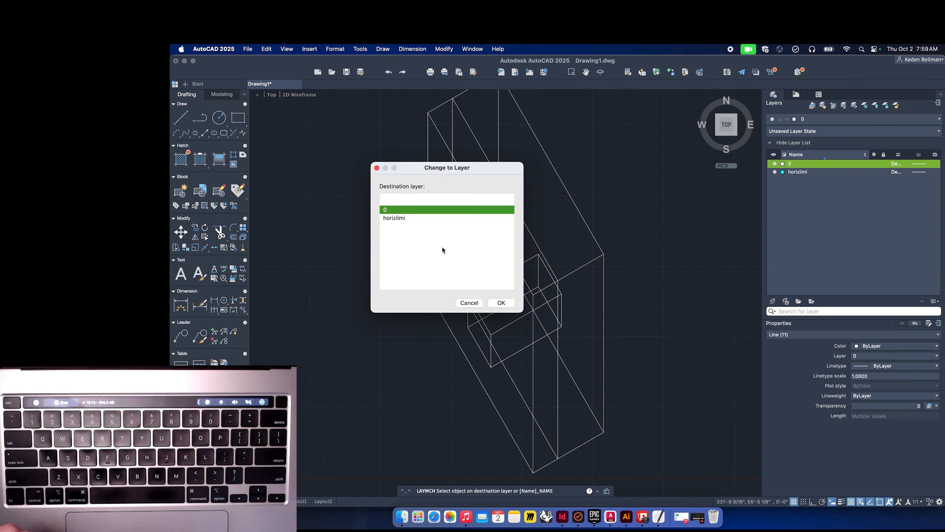
{"action": "left_click", "coordinate": [396, 218]}
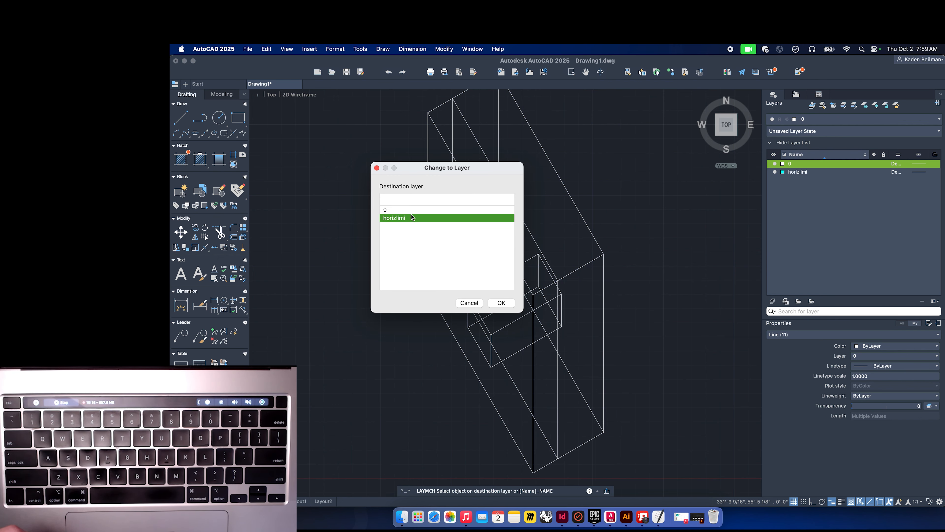
{"action": "left_click", "coordinate": [501, 303]}
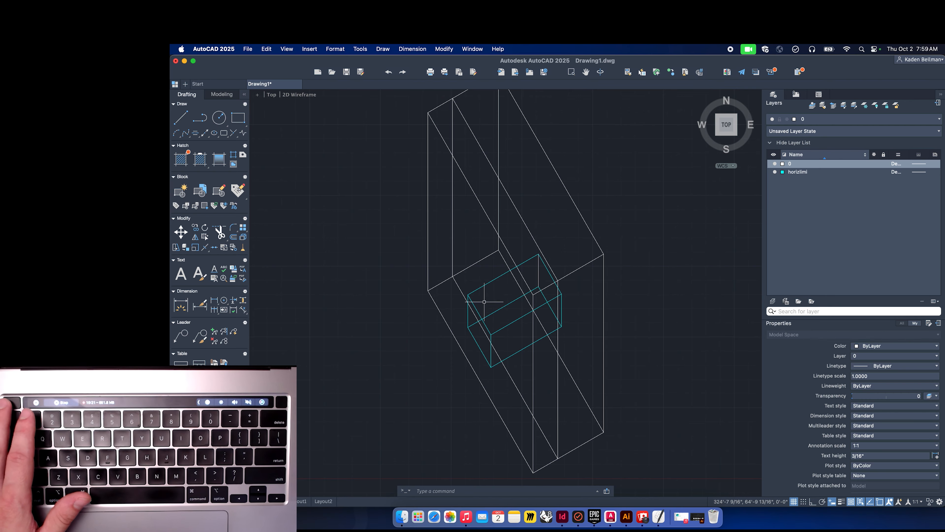
Undo the last action.
{"action": "left_click_drag", "start_coordinate": [621, 278], "coordinate": [612, 281]}
{"action": "scroll", "coordinate": [619, 276], "scroll_direction": "down", "scroll_amount": 6}
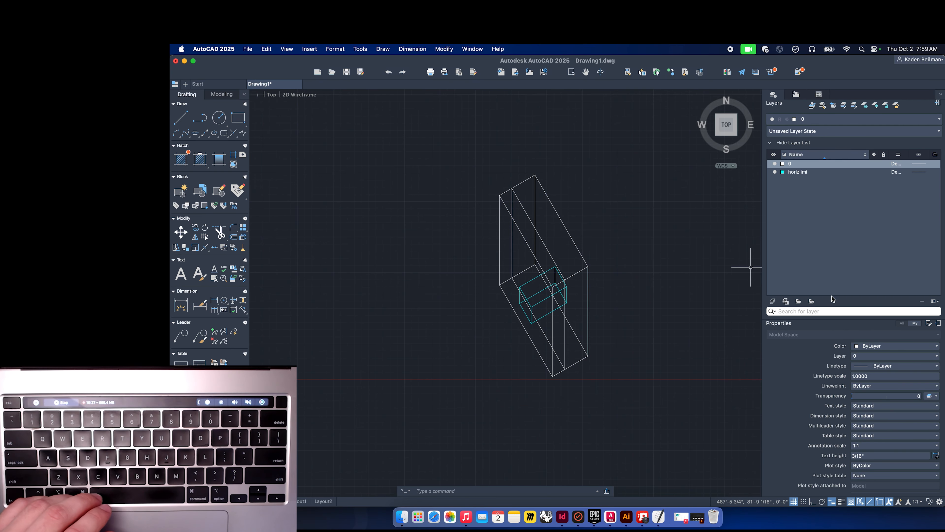
{"action": "left_click", "coordinate": [522, 210]}
{"action": "key", "text": "super+z"}
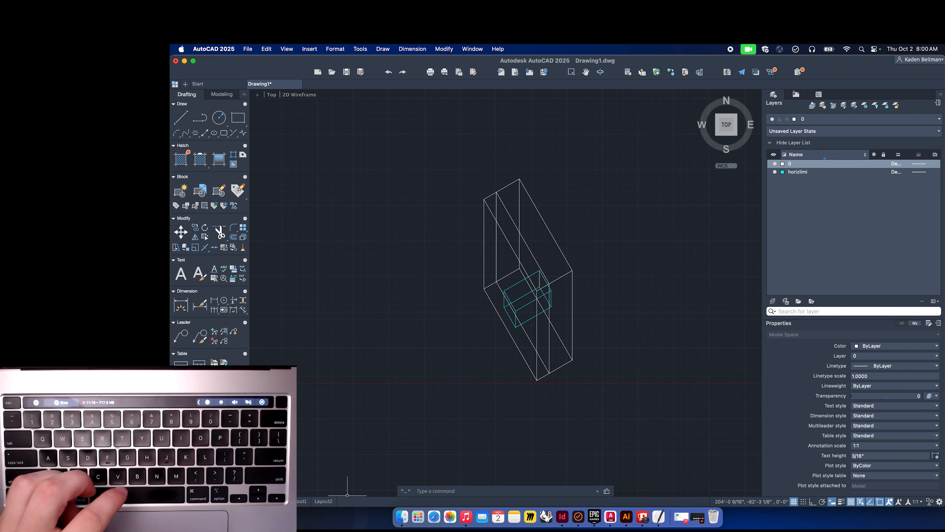
Select the drawing, switch to Layout1, and zoom and pan inside its viewport to frame the boxes on the sheet.
{"action": "left_click", "coordinate": [593, 403]}
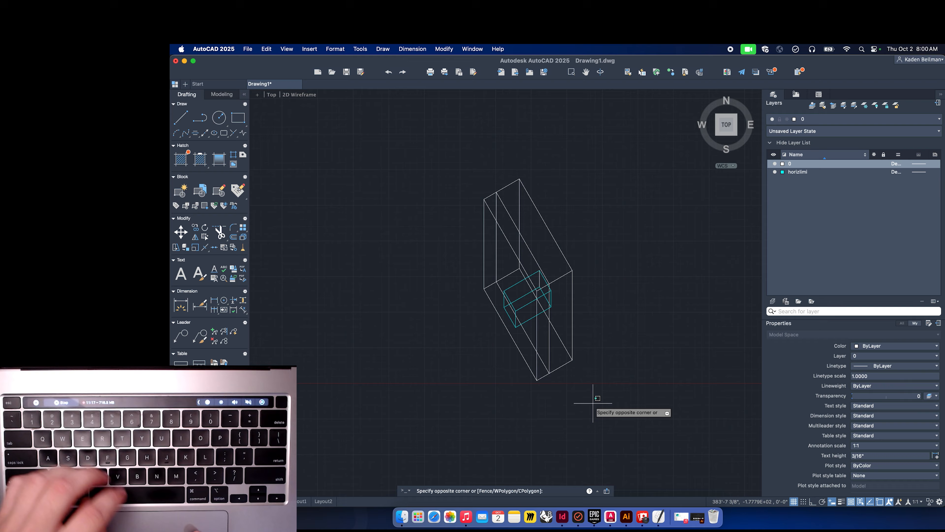
{"action": "left_click", "coordinate": [444, 156]}
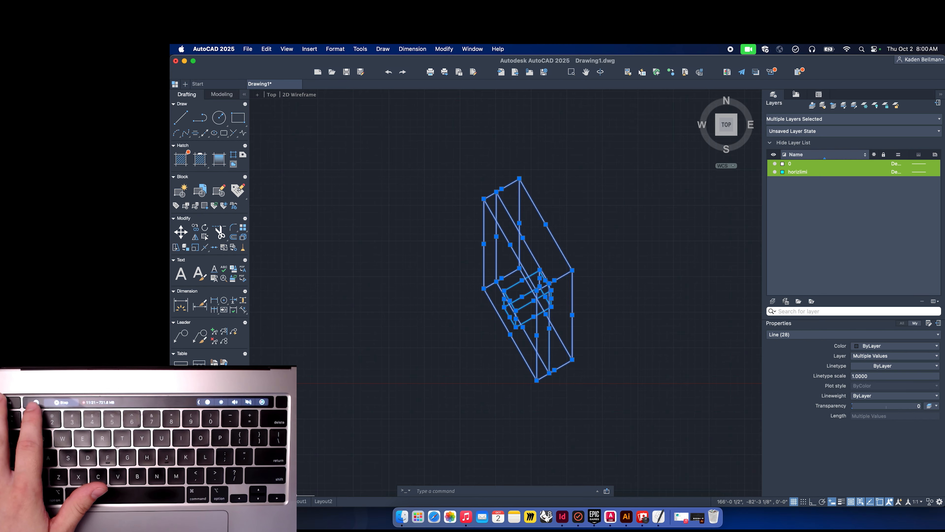
{"action": "left_click", "coordinate": [303, 500]}
{"action": "double_click", "coordinate": [509, 358]}
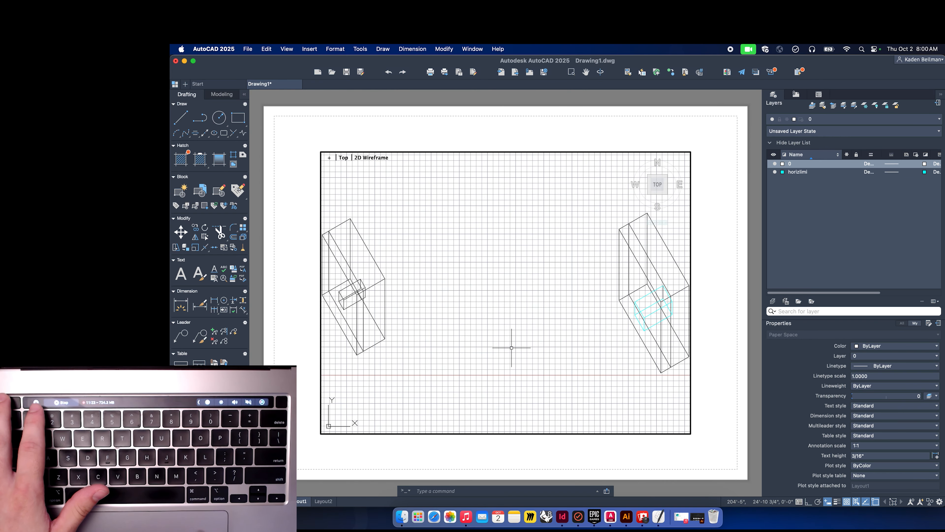
{"action": "scroll", "coordinate": [510, 352], "scroll_direction": "right", "scroll_amount": 5}
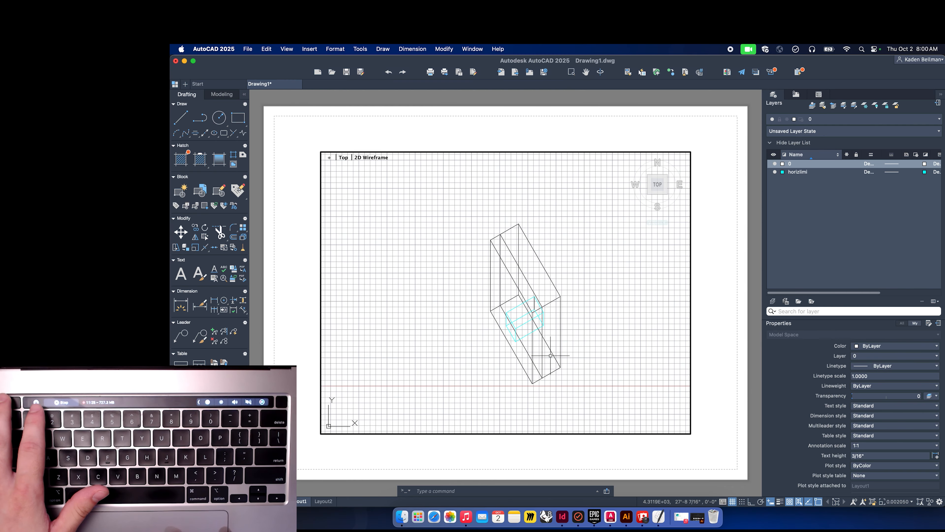
{"action": "scroll", "coordinate": [552, 356], "scroll_direction": "up", "scroll_amount": 4}
{"action": "scroll", "coordinate": [551, 355], "scroll_direction": "down", "scroll_amount": 5}
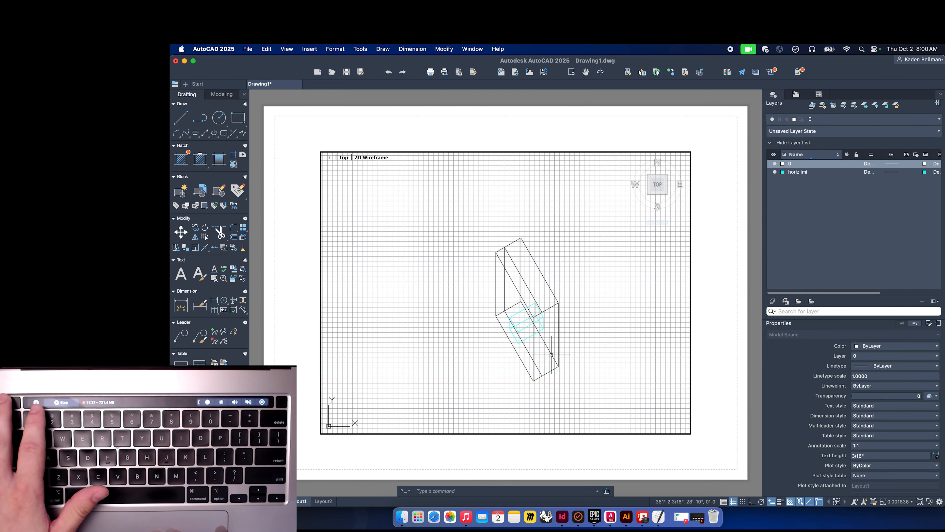
{"action": "scroll", "coordinate": [550, 353], "scroll_direction": "up", "scroll_amount": 4}
{"action": "scroll", "coordinate": [550, 356], "scroll_direction": "up", "scroll_amount": 5}
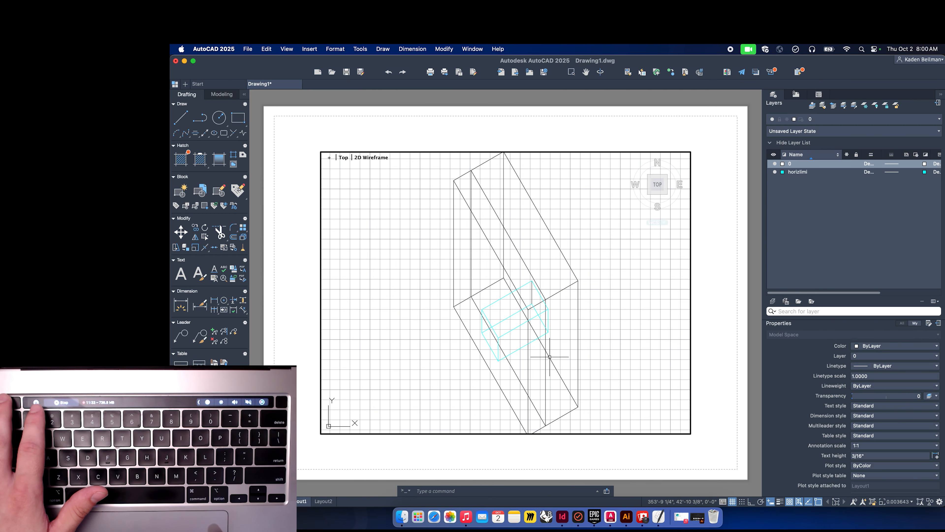
{"action": "scroll", "coordinate": [549, 357], "scroll_direction": "down", "scroll_amount": 5}
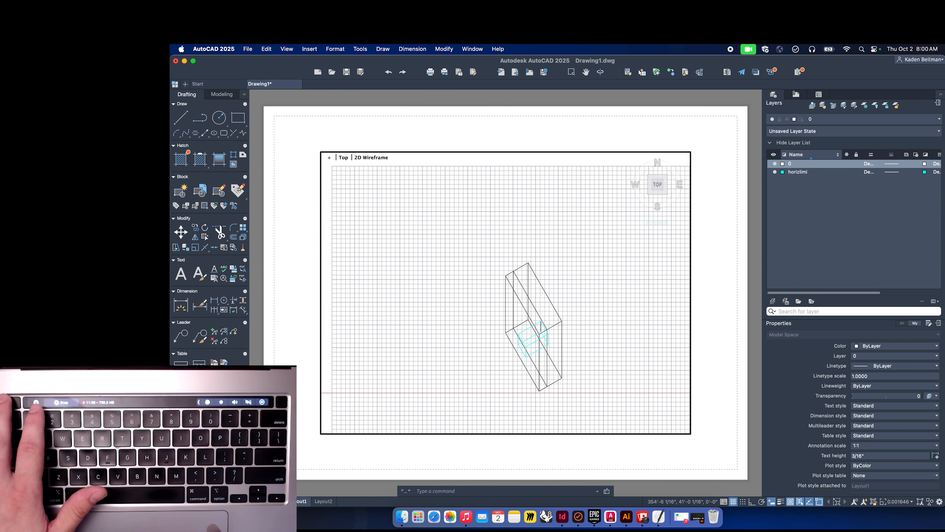
{"action": "scroll", "coordinate": [550, 357], "scroll_direction": "up", "scroll_amount": 3}
{"action": "scroll", "coordinate": [549, 357], "scroll_direction": "up", "scroll_amount": 3}
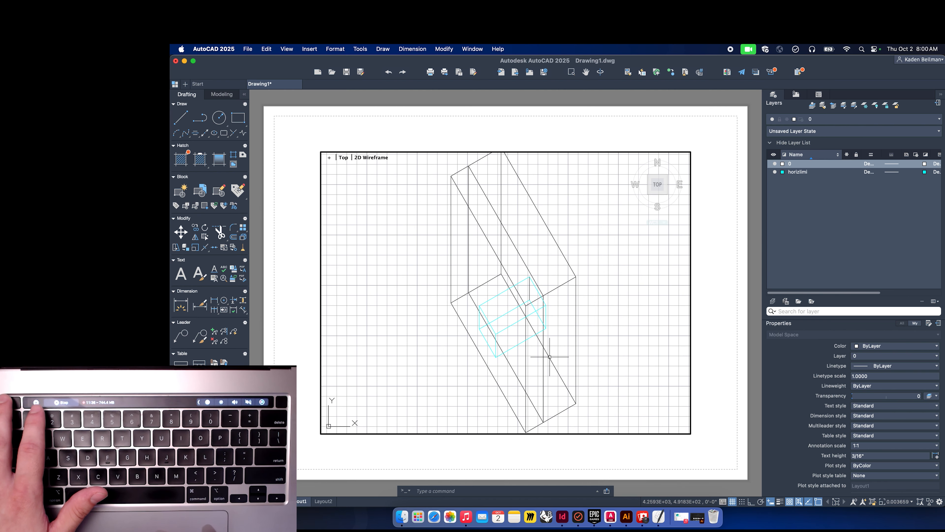
{"action": "scroll", "coordinate": [549, 356], "scroll_direction": "down", "scroll_amount": 3}
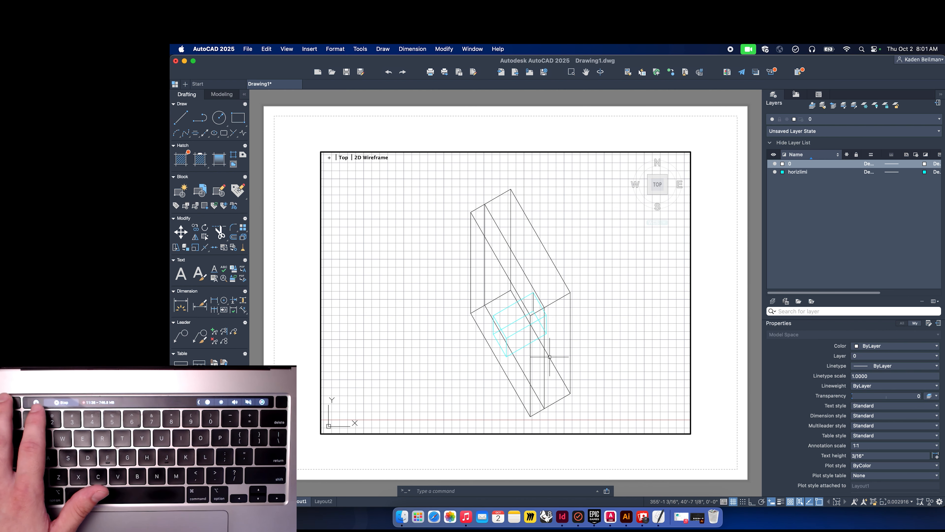
{"action": "left_click_drag", "start_coordinate": [554, 360], "coordinate": [549, 357]}
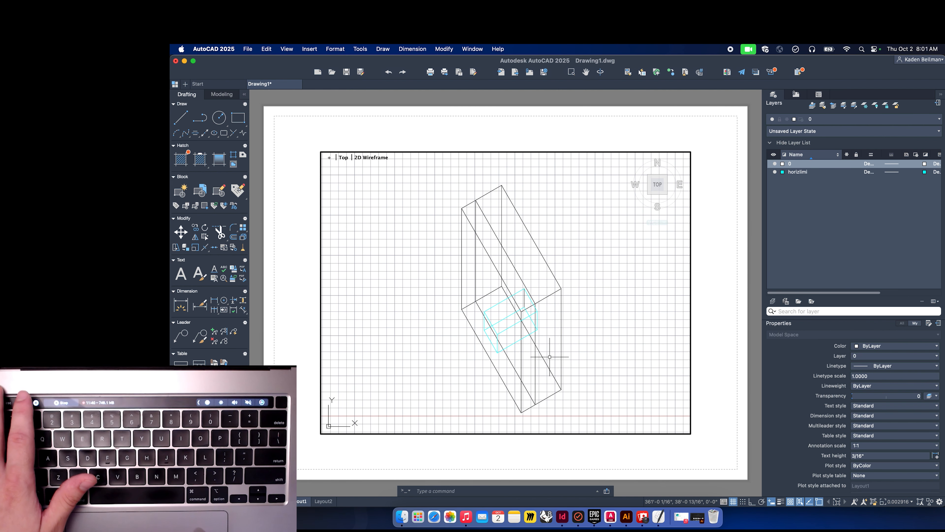
{"action": "double_click", "coordinate": [729, 339]}
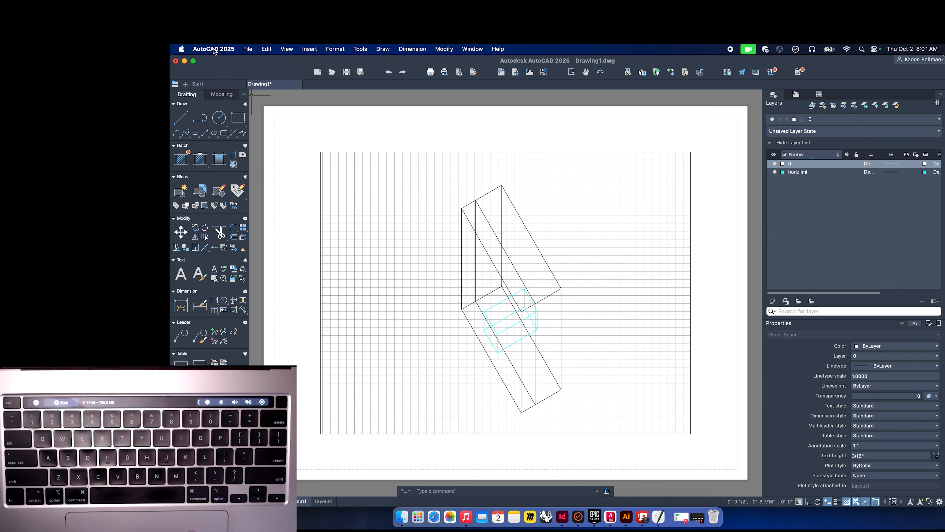
Start exporting the layout to PDF, keeping Layout as what to print, and choose Save as PDF.
{"action": "left_click", "coordinate": [248, 50]}
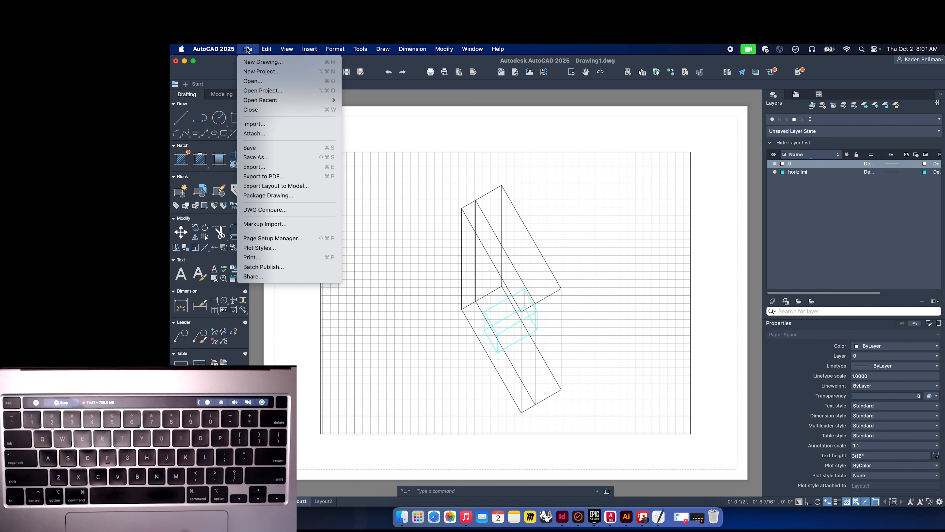
{"action": "left_click", "coordinate": [272, 177]}
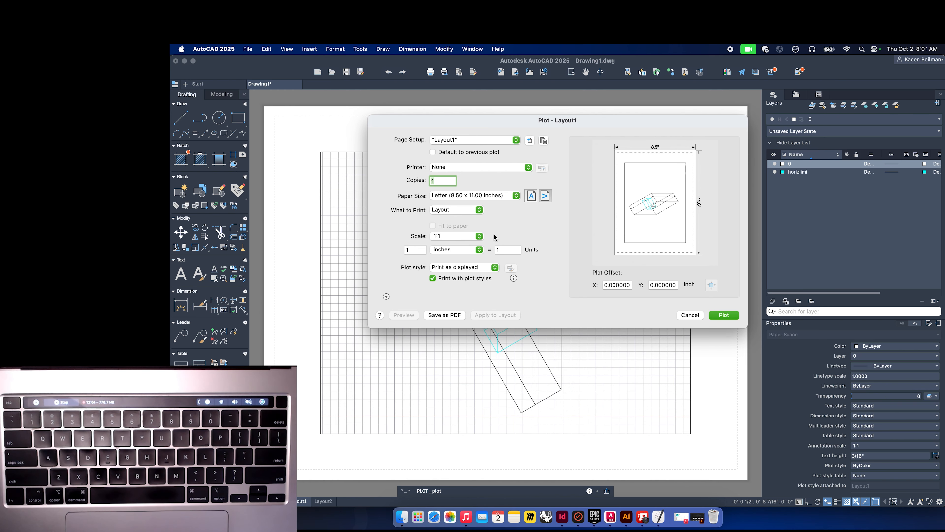
{"action": "left_click", "coordinate": [517, 142]}
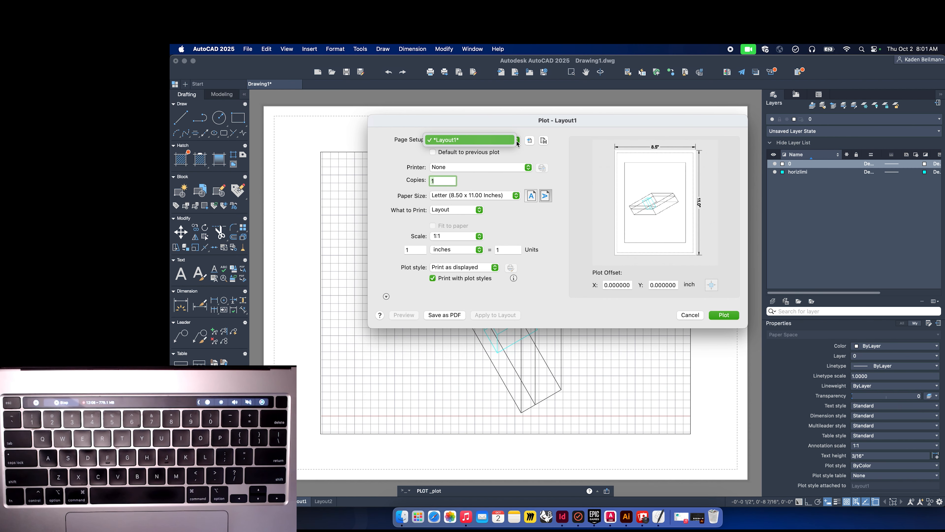
{"action": "left_click", "coordinate": [517, 141]}
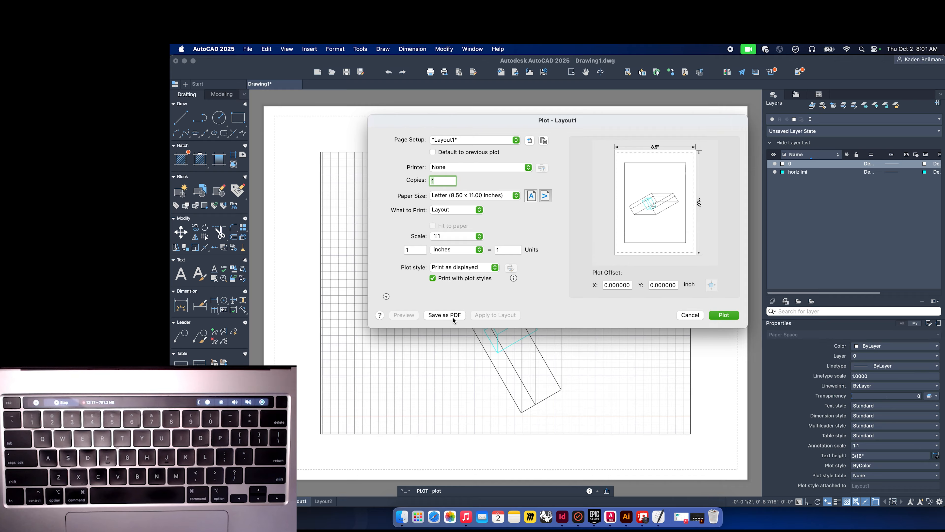
{"action": "left_click", "coordinate": [454, 210]}
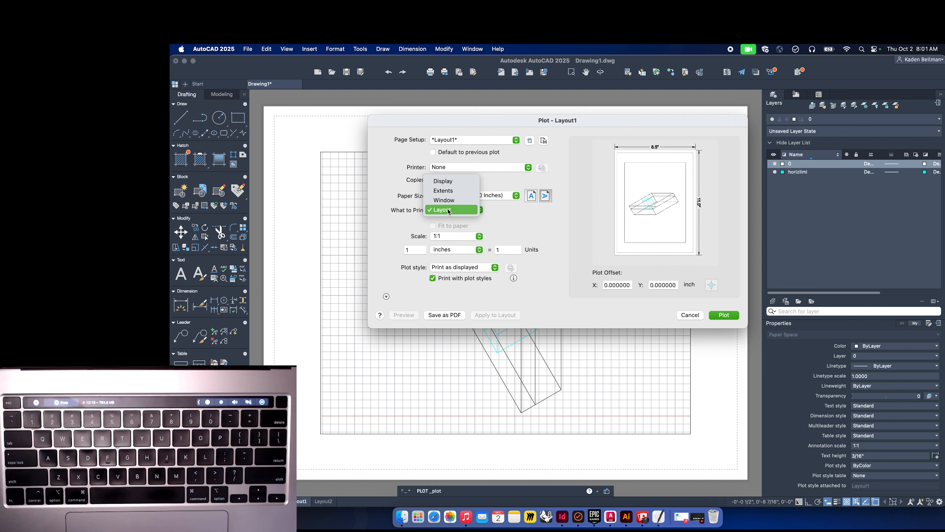
{"action": "left_click", "coordinate": [448, 211]}
{"action": "left_click", "coordinate": [444, 316]}
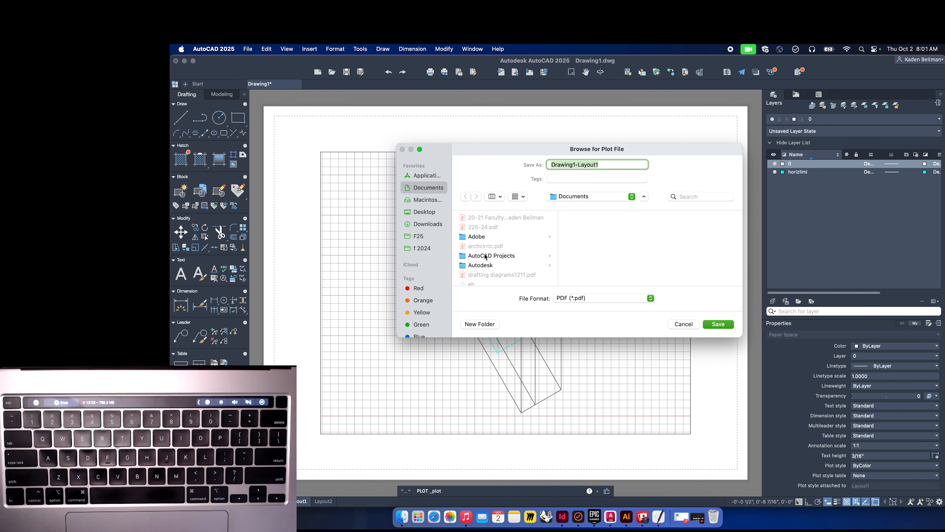
Browse to the F25 > 215 folder and create a new folder named tutorialthingz.
{"action": "left_click", "coordinate": [422, 237]}
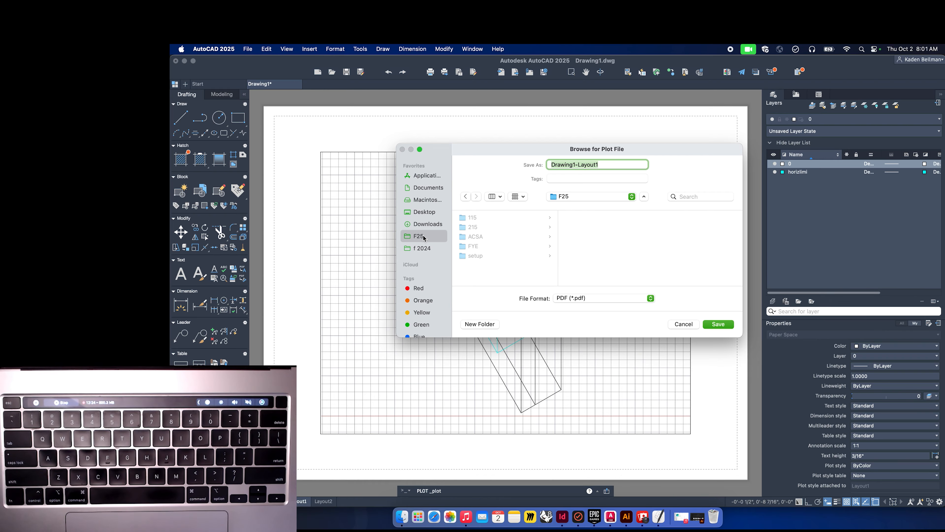
{"action": "left_click", "coordinate": [482, 228]}
{"action": "left_click", "coordinate": [481, 325]}
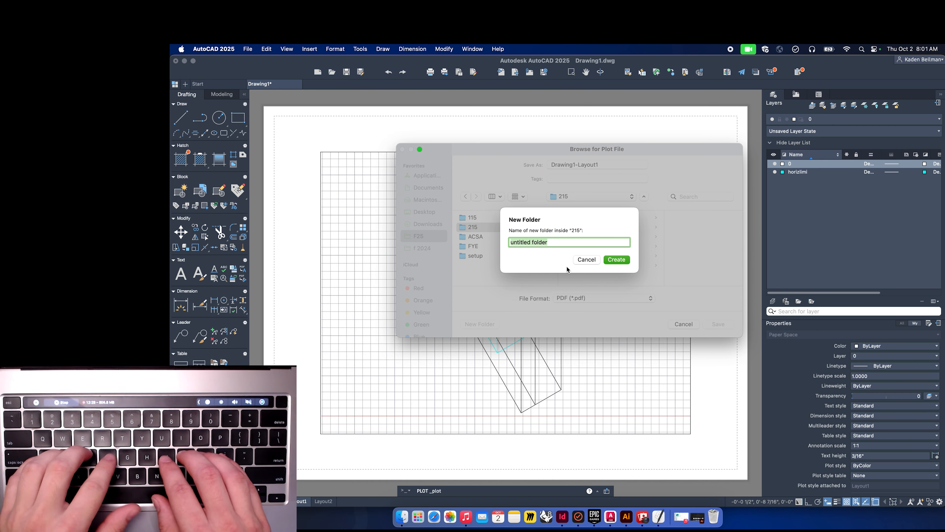
{"action": "type", "text": "tut"}
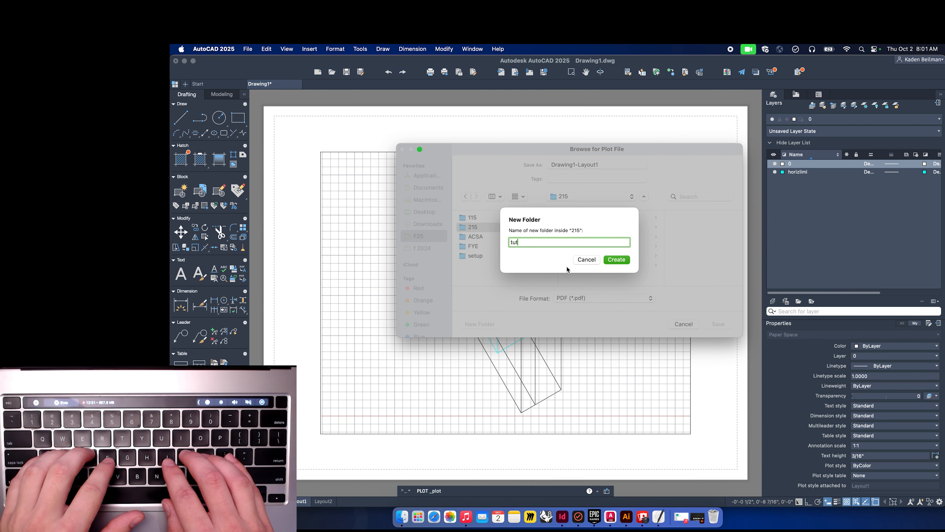
{"action": "type", "text": "oria"}
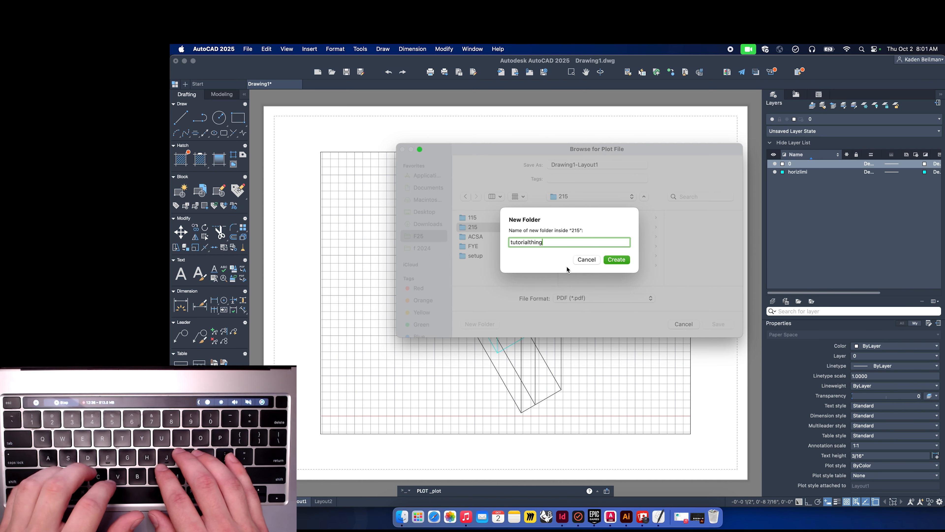
{"action": "type", "text": "lthingz"}
{"action": "key", "text": "Return"}
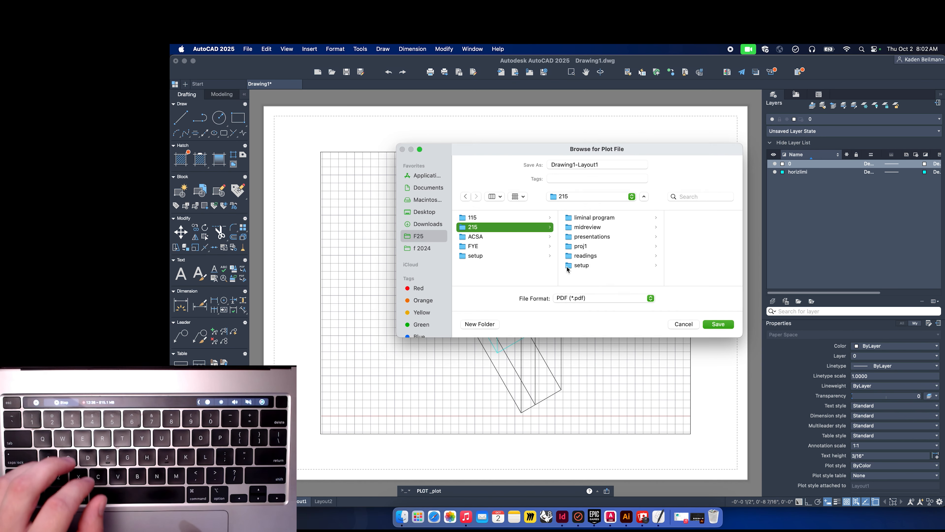
Save the PDF as autocad in the tutorialthingz folder.
{"action": "triple_click", "coordinate": [606, 165]}
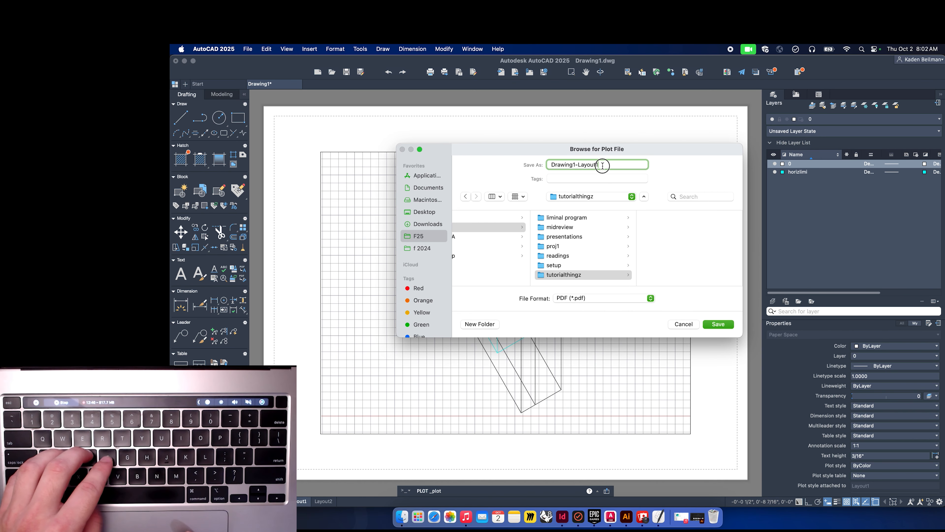
{"action": "type", "text": "autocad-export"}
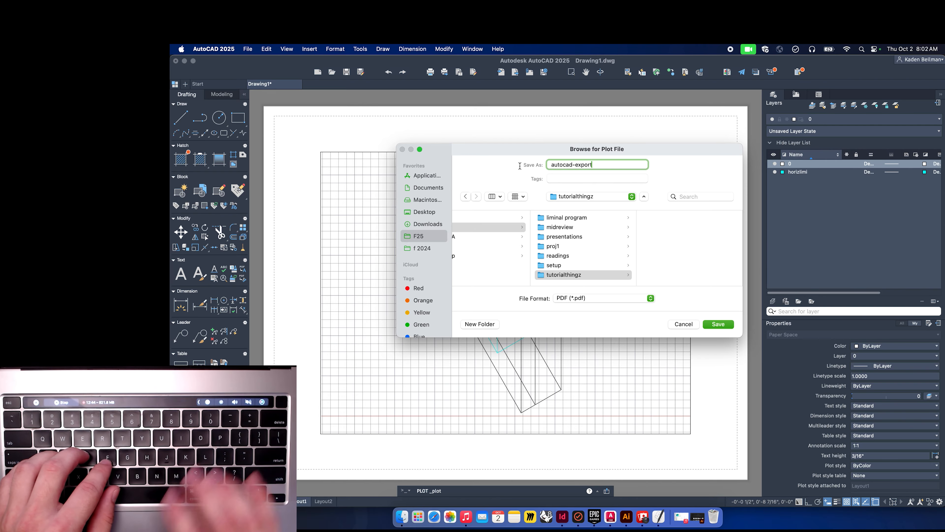
{"action": "key", "text": "Return"}
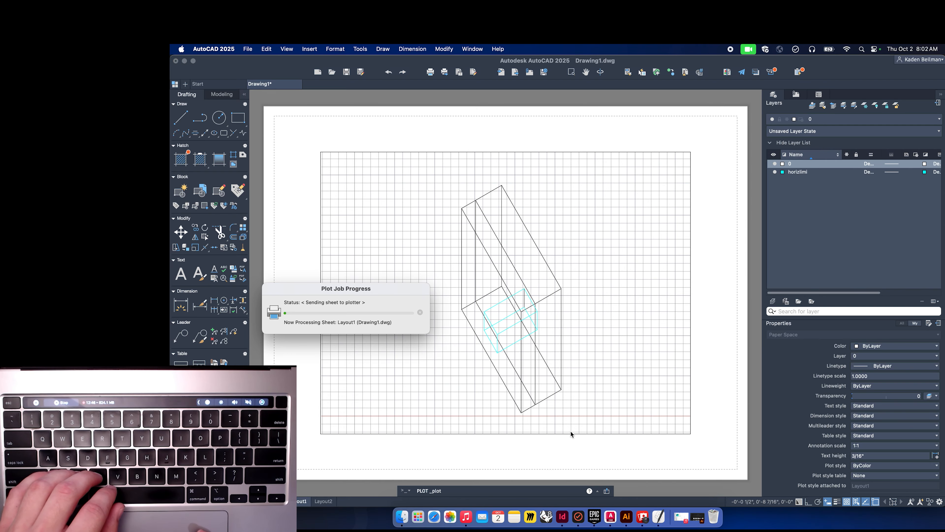
Minimize AutoCAD and switch to Illustrator.
{"action": "left_click_drag", "start_coordinate": [372, 291], "coordinate": [461, 236]}
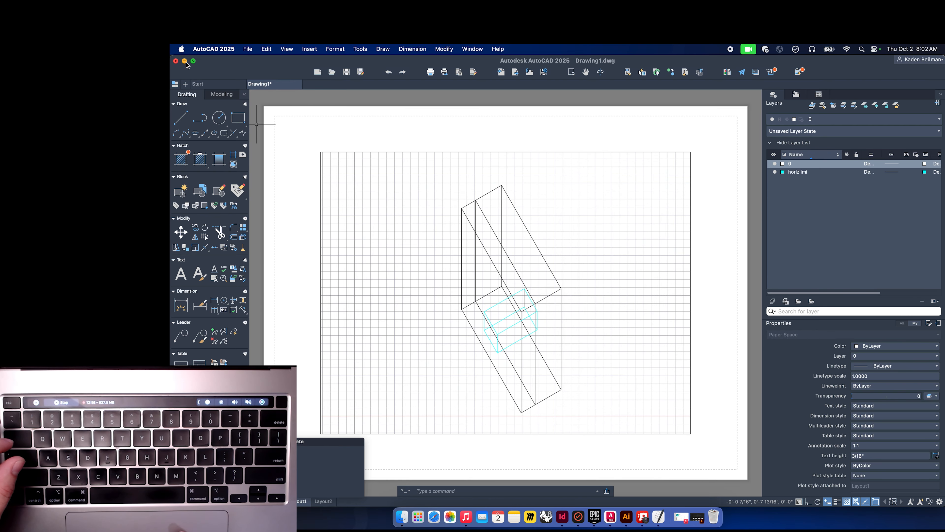
{"action": "left_click", "coordinate": [185, 61]}
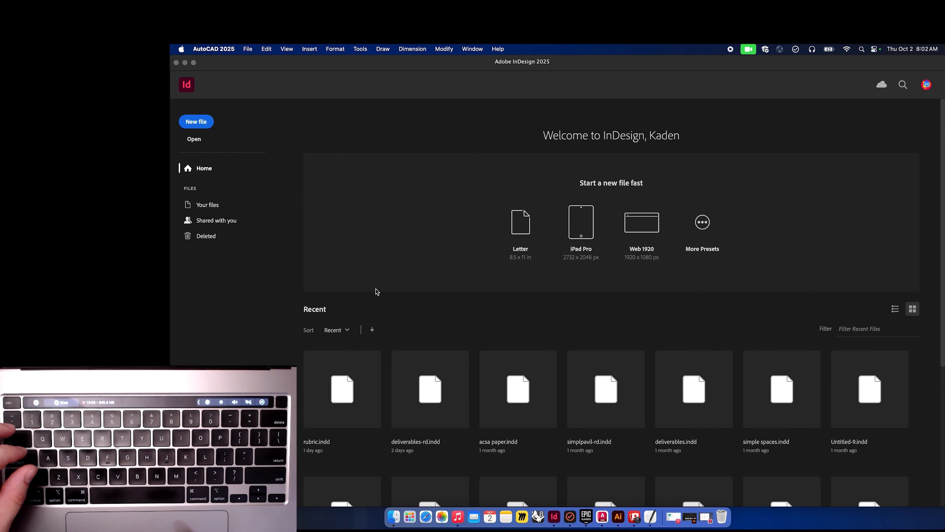
{"action": "left_click", "coordinate": [620, 520]}
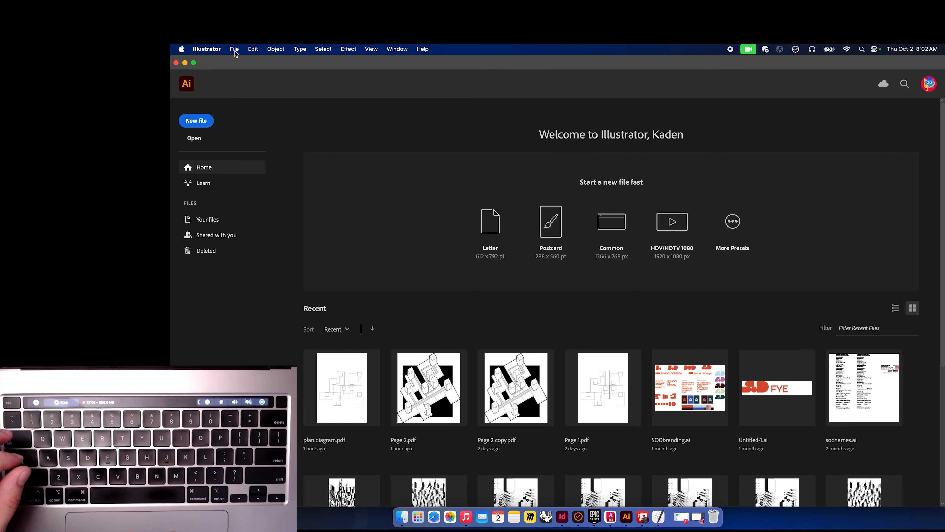
Create a new document from the 4400 x 2400 px Mobile preset in portrait orientation.
{"action": "left_click", "coordinate": [201, 122]}
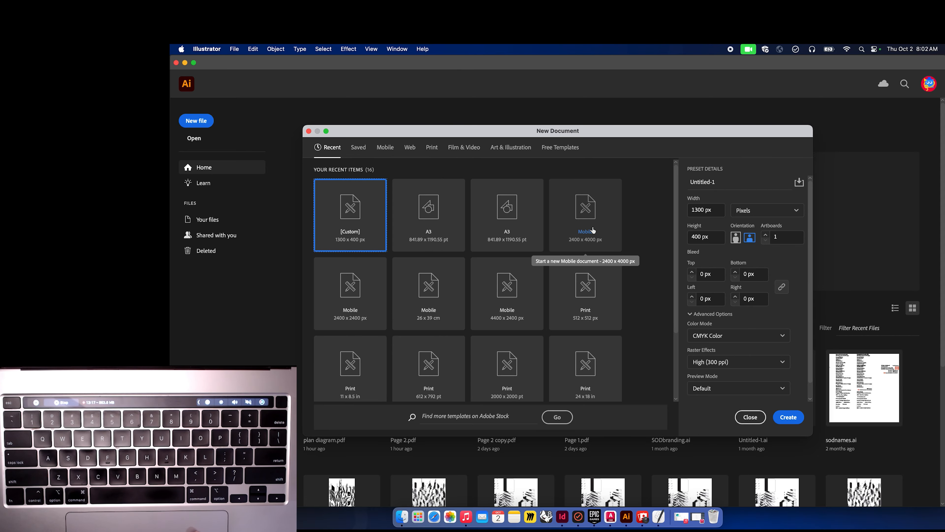
{"action": "left_click", "coordinate": [526, 282]}
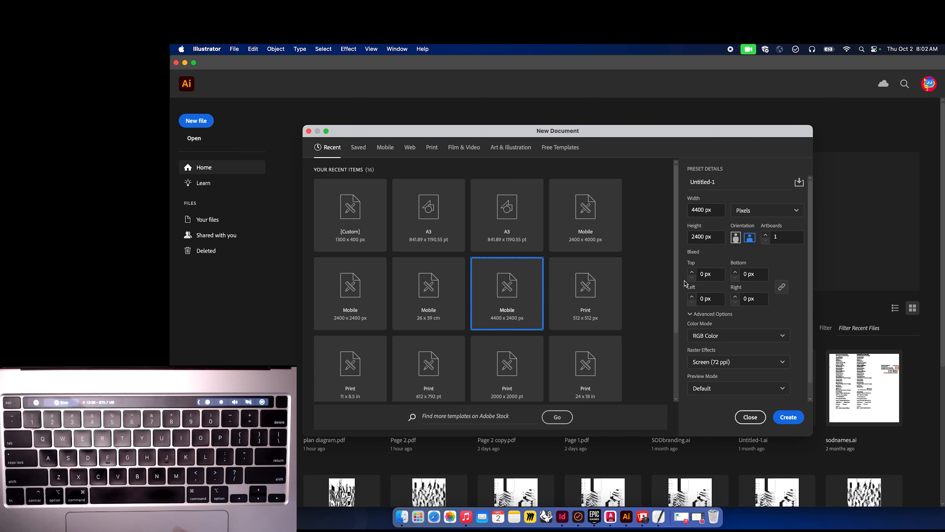
{"action": "left_click", "coordinate": [789, 417]}
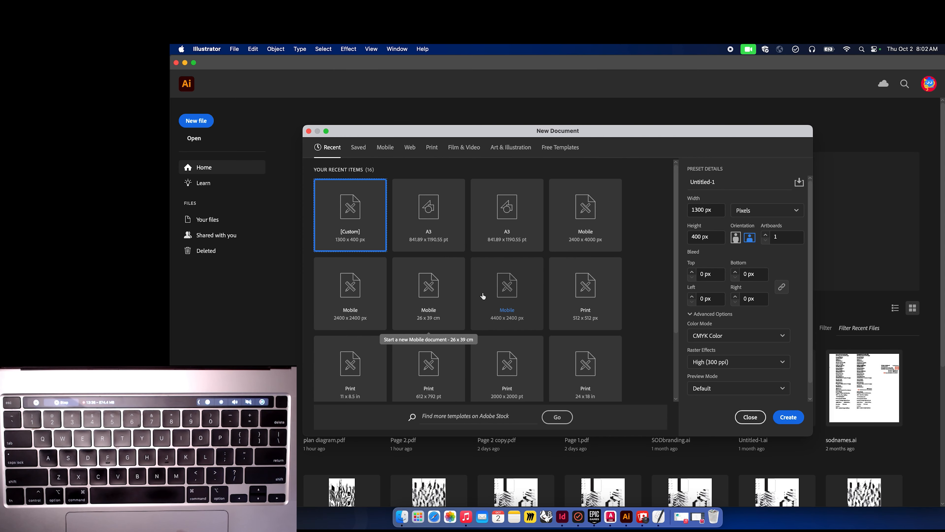
{"action": "left_click", "coordinate": [503, 295]}
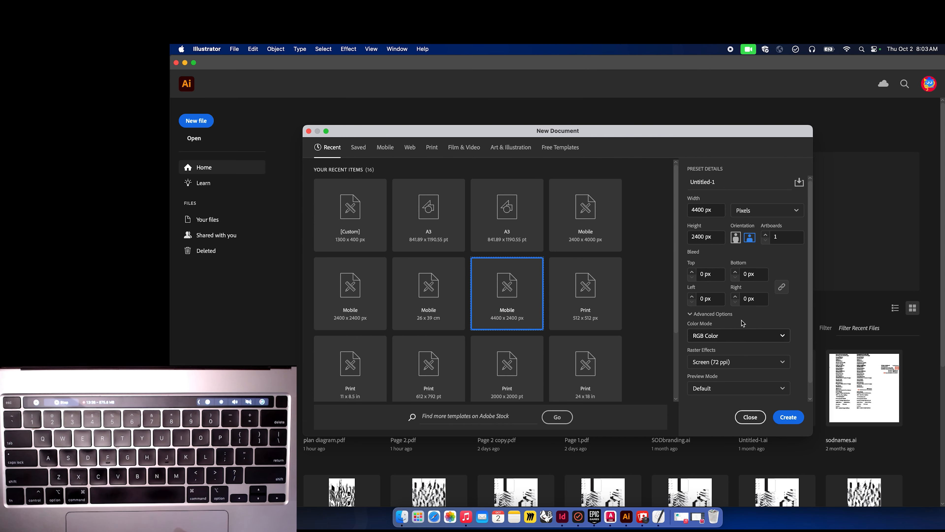
{"action": "left_click", "coordinate": [735, 237]}
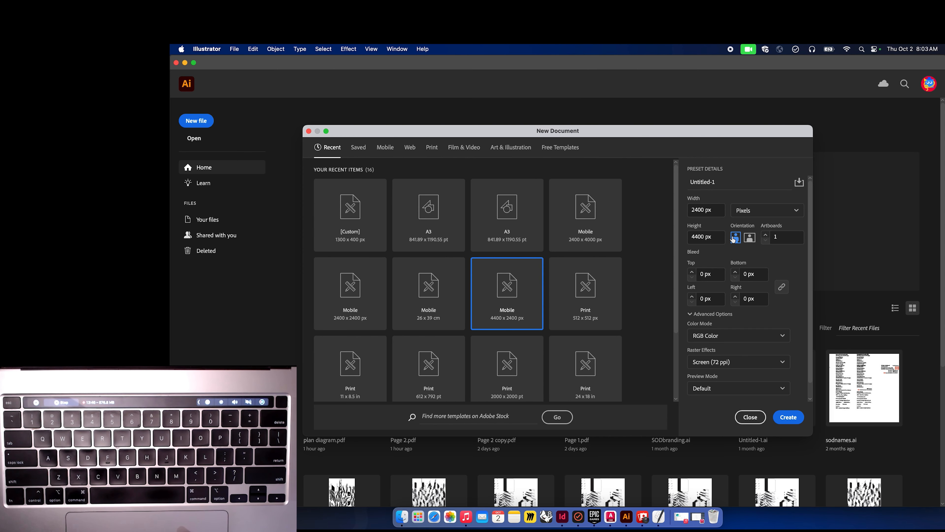
{"action": "left_click", "coordinate": [791, 417]}
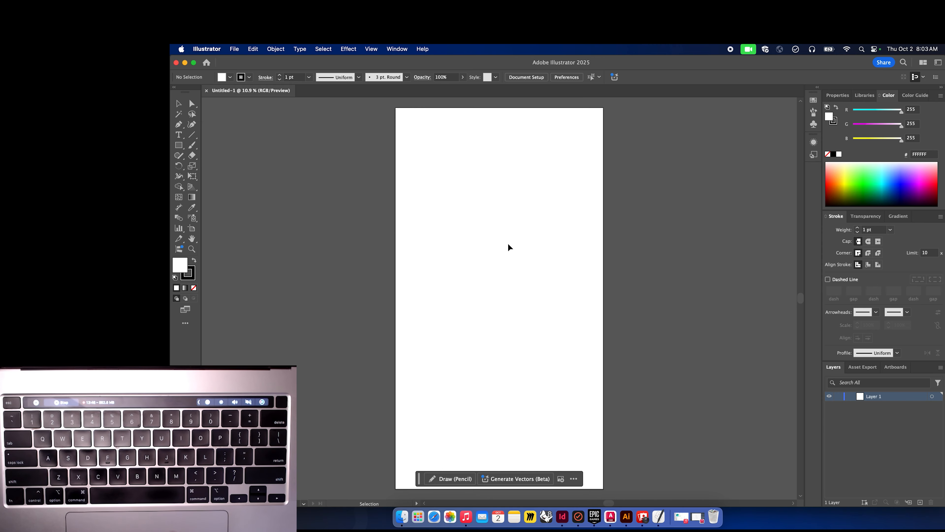
Widen the artboard to about 3525 px by extending its left edge, dismissing the artboard options.
{"action": "left_click", "coordinate": [192, 228]}
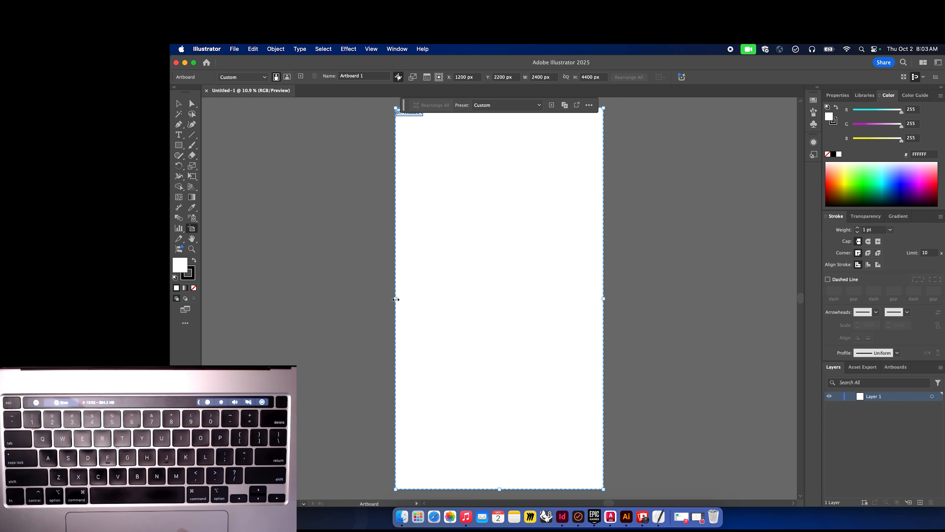
{"action": "left_click_drag", "start_coordinate": [396, 299], "coordinate": [297, 297]}
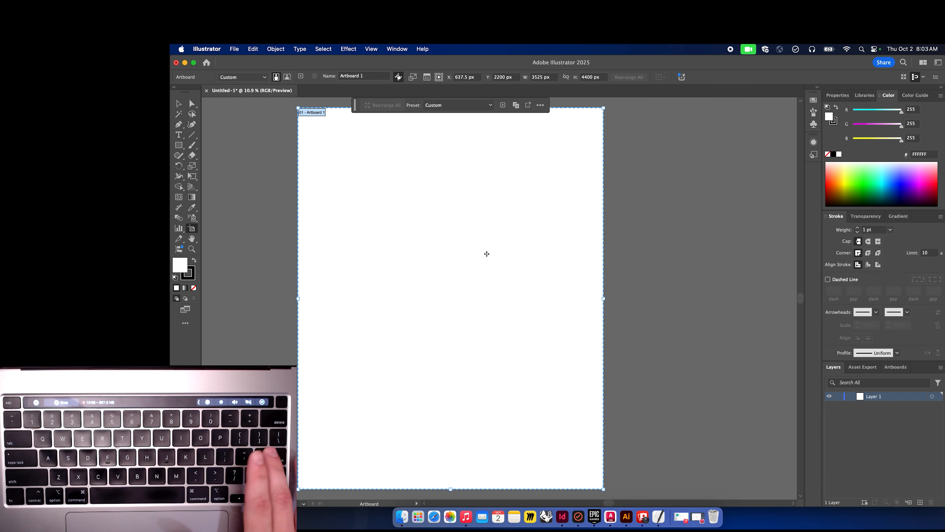
{"action": "key", "text": "Return"}
{"action": "type", "text": "v"}
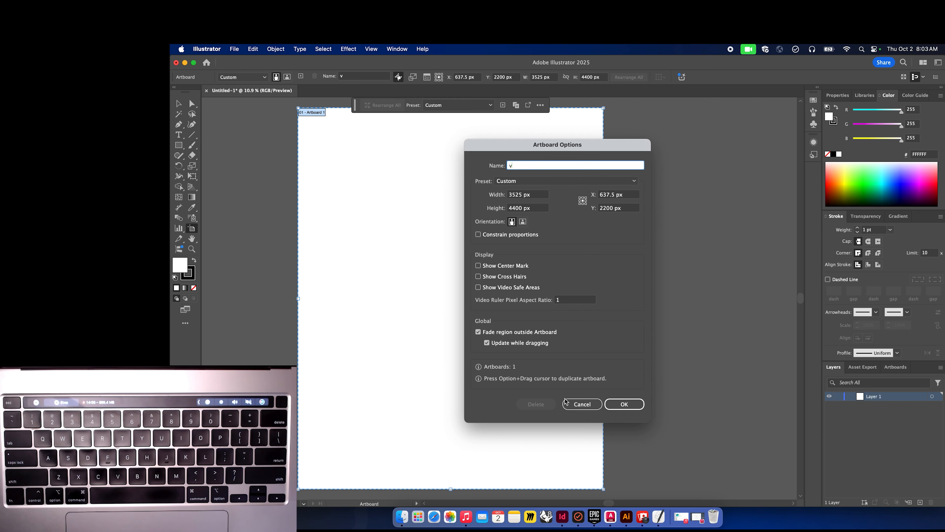
{"action": "left_click", "coordinate": [583, 404]}
{"action": "key", "text": "v"}
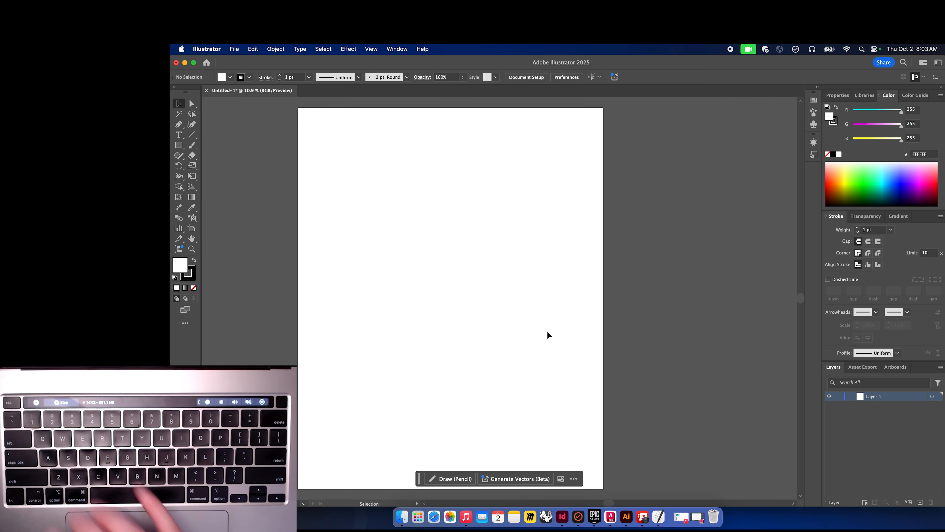
Open autocad-export.pdf from the F25 > 215 > tutorialthingz folder.
{"action": "scroll", "coordinate": [547, 331], "scroll_direction": "left", "scroll_amount": 2}
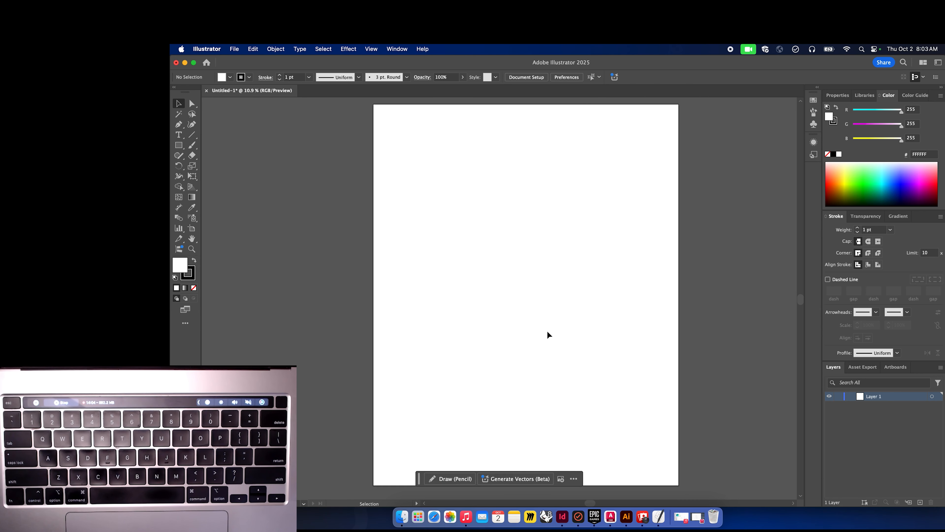
{"action": "left_click", "coordinate": [234, 53]}
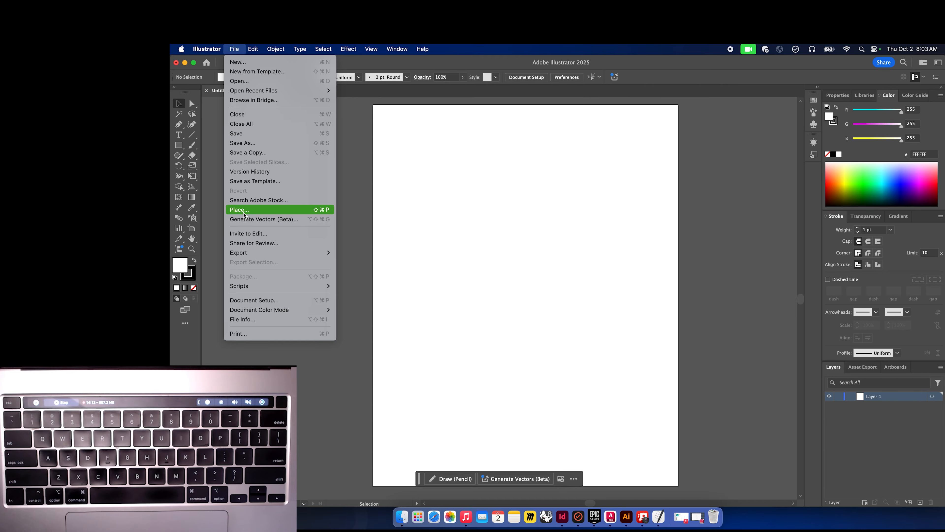
{"action": "left_click", "coordinate": [243, 82]}
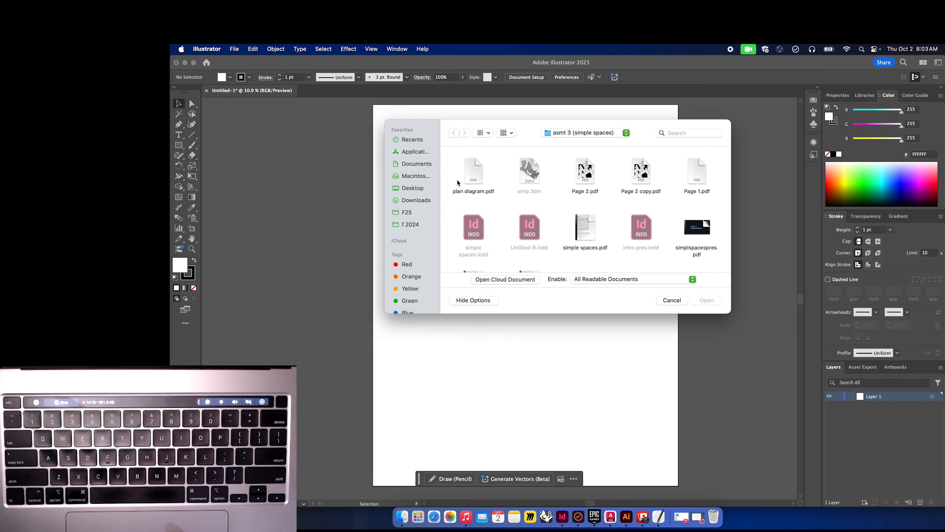
{"action": "left_click", "coordinate": [413, 186]}
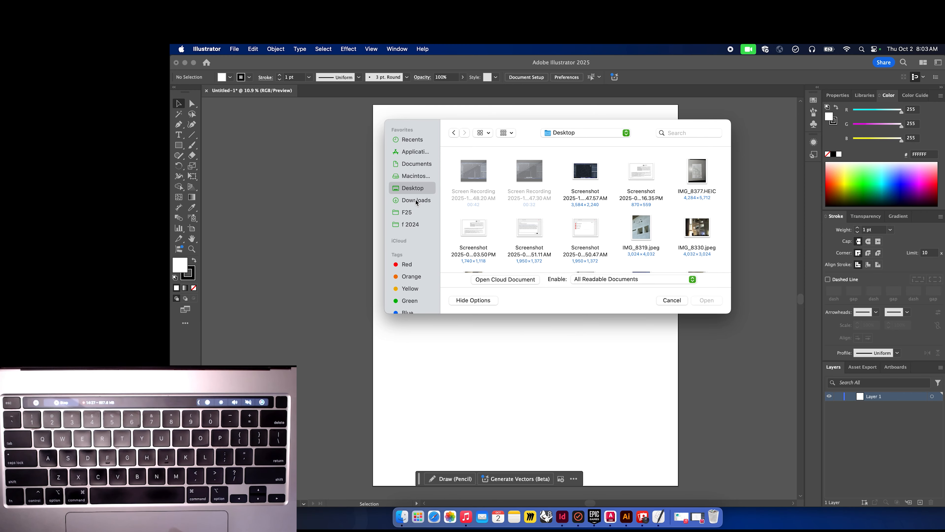
{"action": "left_click", "coordinate": [407, 212]}
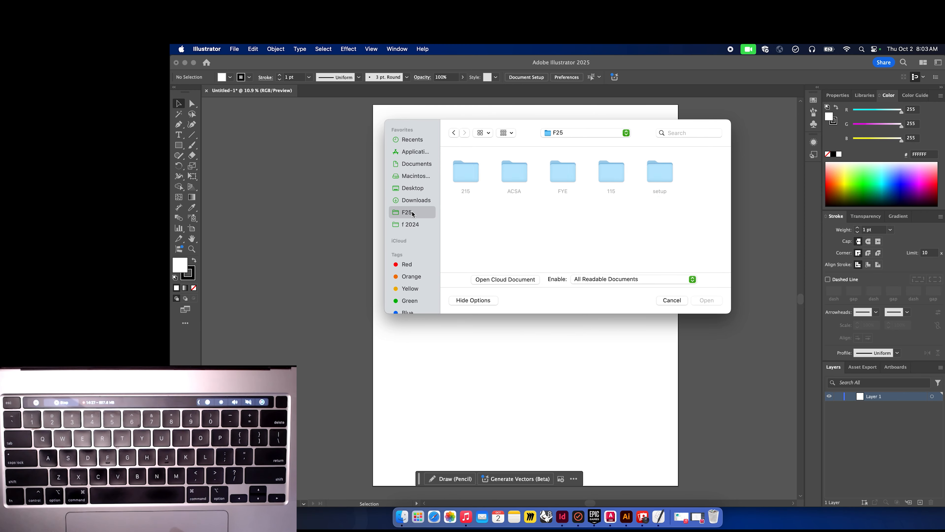
{"action": "double_click", "coordinate": [467, 174]}
{"action": "left_click", "coordinate": [470, 175]}
{"action": "key", "text": "Return"}
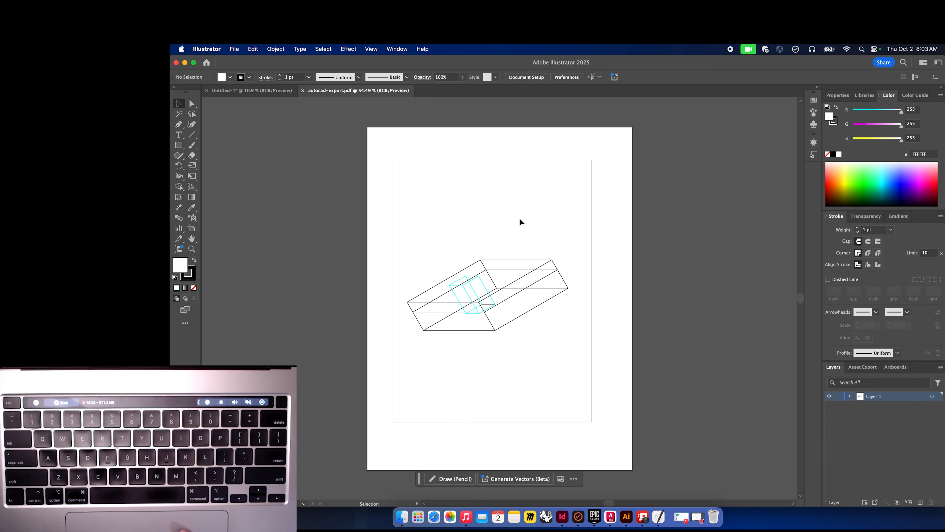
Select the whole exported drawing in the PDF and drag it into the Untitled document.
{"action": "left_click_drag", "start_coordinate": [610, 203], "coordinate": [579, 185]}
{"action": "key", "text": "super+shift+a"}
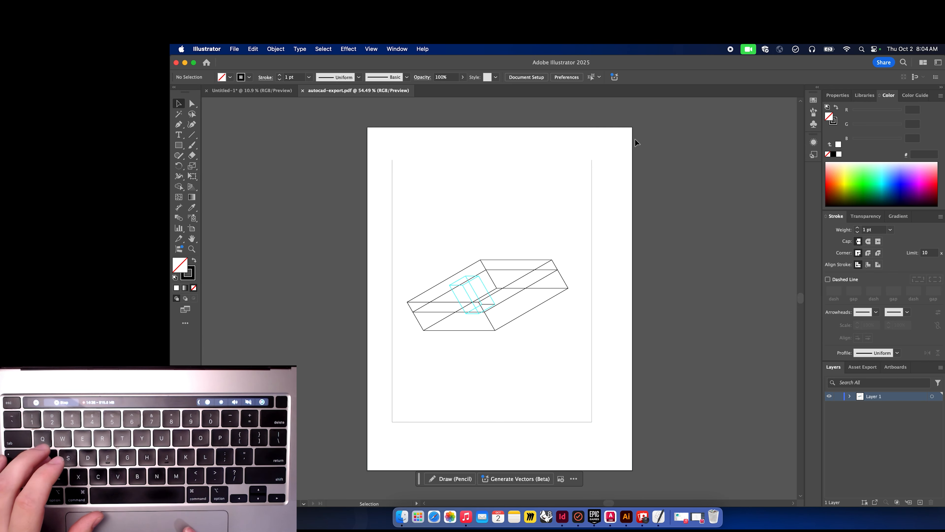
{"action": "left_click_drag", "start_coordinate": [591, 127], "coordinate": [331, 471]}
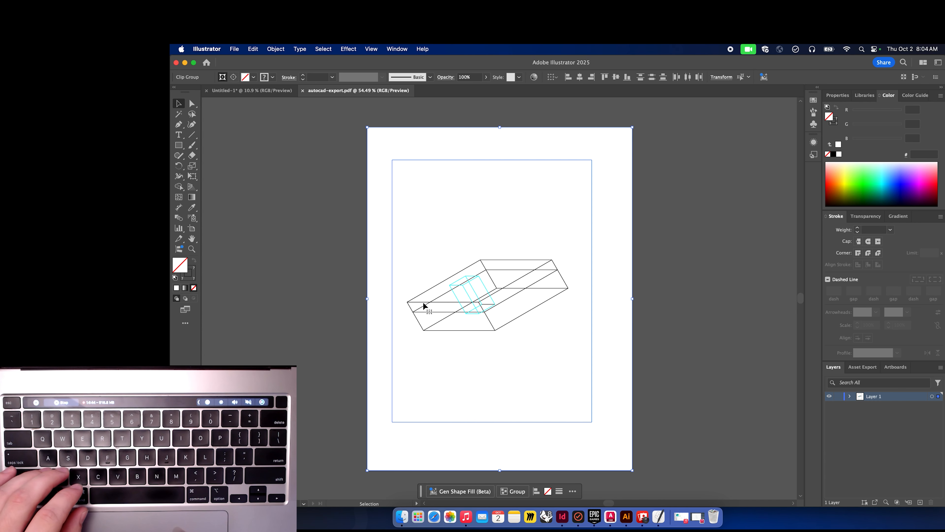
{"action": "left_click_drag", "start_coordinate": [424, 305], "coordinate": [491, 274]}
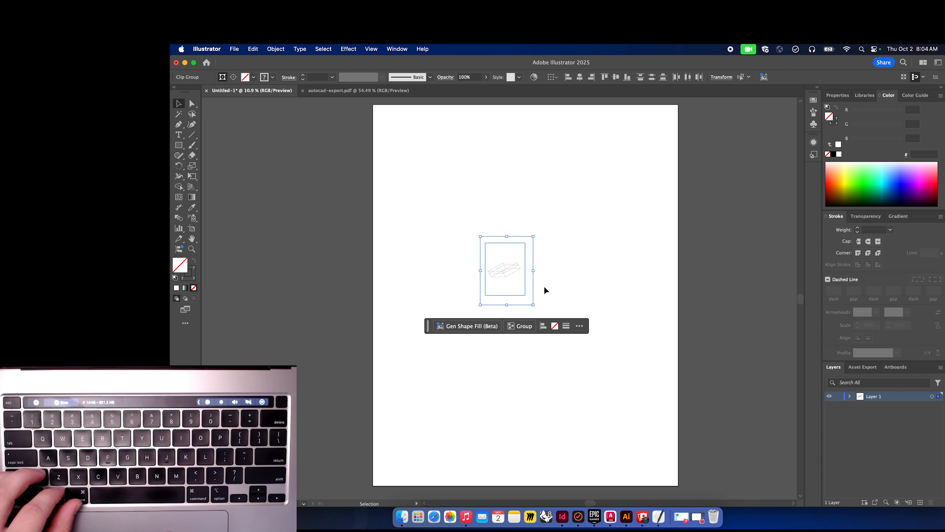
Try scaling the imported drawing by its corner handle, undoing each attempt.
{"action": "left_click_drag", "start_coordinate": [534, 306], "coordinate": [572, 338]}
{"action": "key", "text": "super+z"}
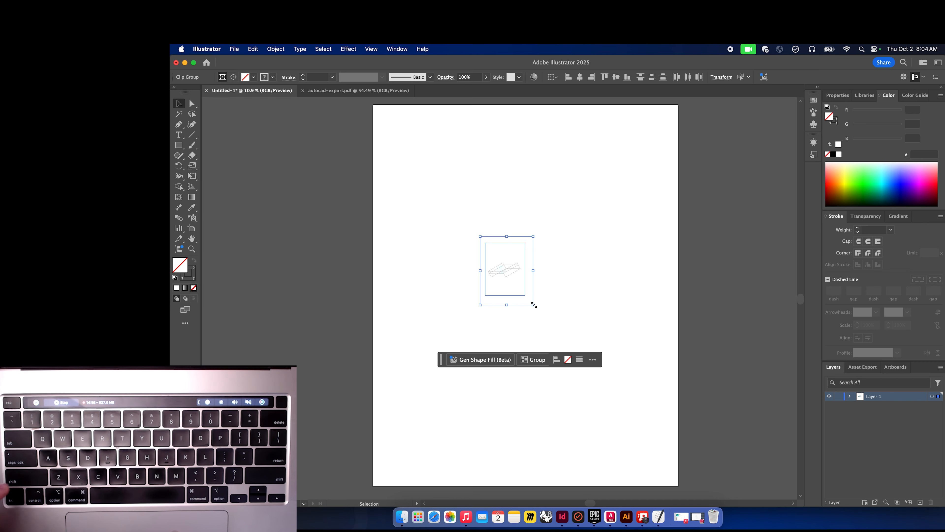
{"action": "left_click_drag", "start_coordinate": [533, 305], "coordinate": [664, 441]}
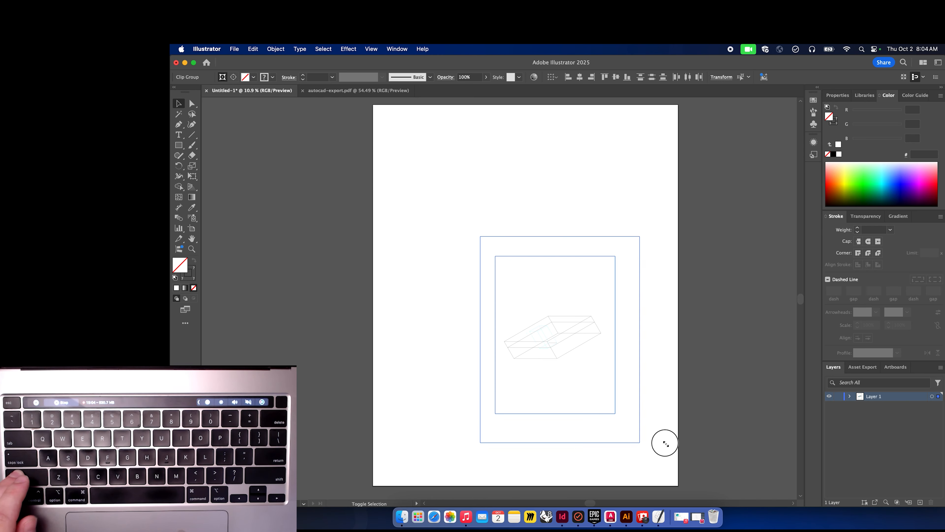
{"action": "key", "text": "super+z"}
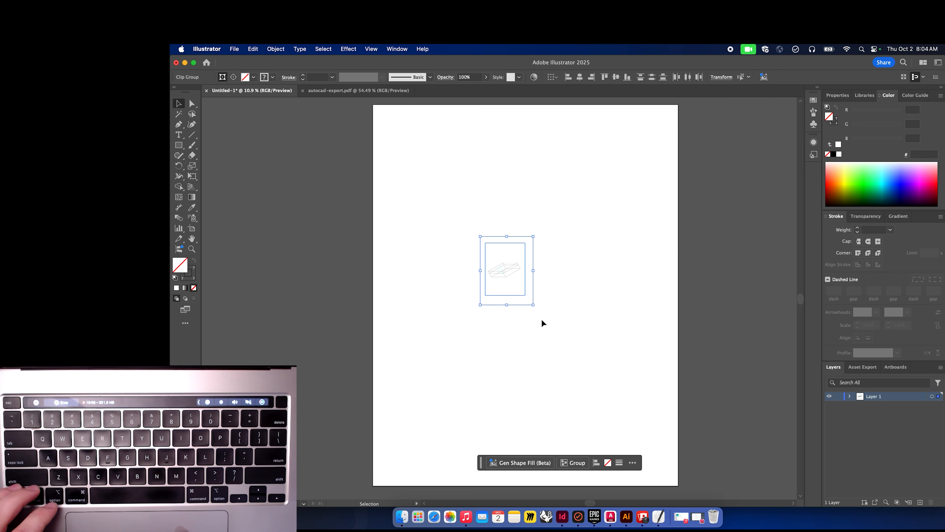
{"action": "left_click_drag", "start_coordinate": [534, 305], "coordinate": [639, 280]}
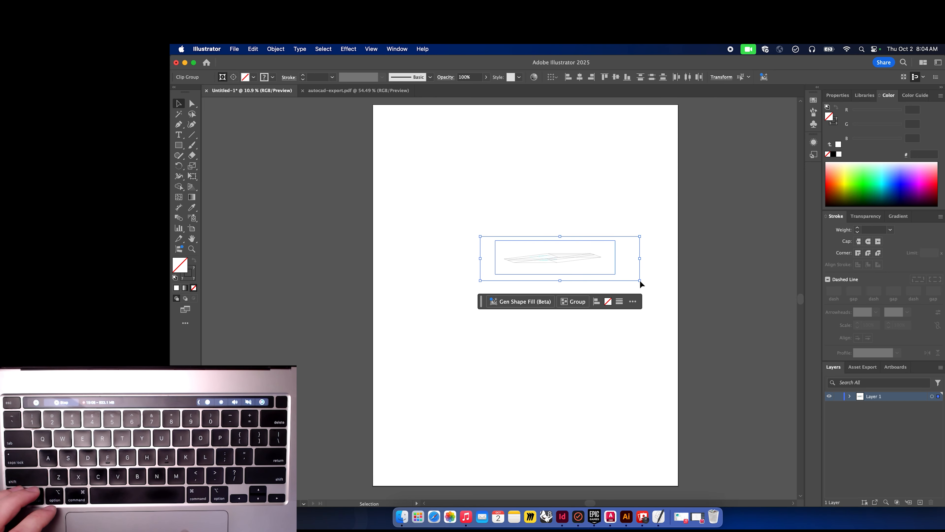
{"action": "key", "text": "super+z"}
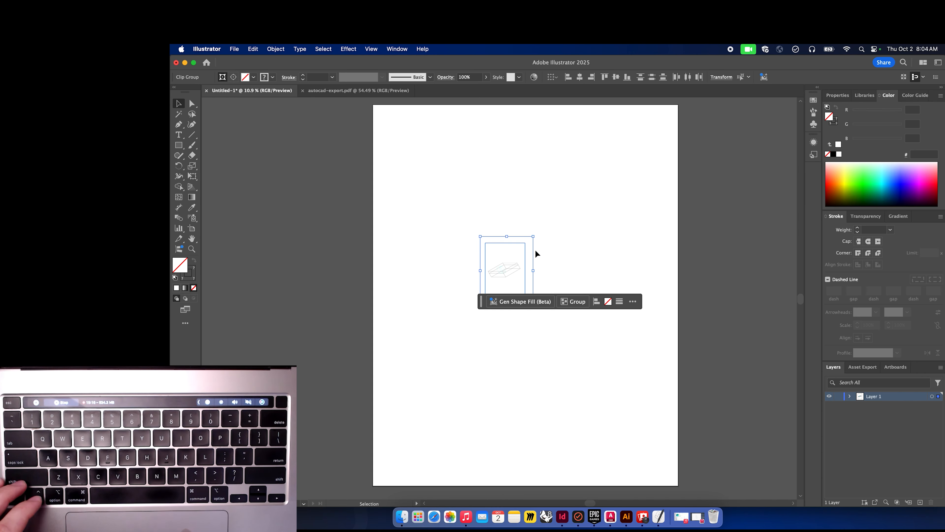
Enlarge the imported drawing by its corner handles and reposition it on the artboard.
{"action": "left_click_drag", "start_coordinate": [533, 235], "coordinate": [610, 138]}
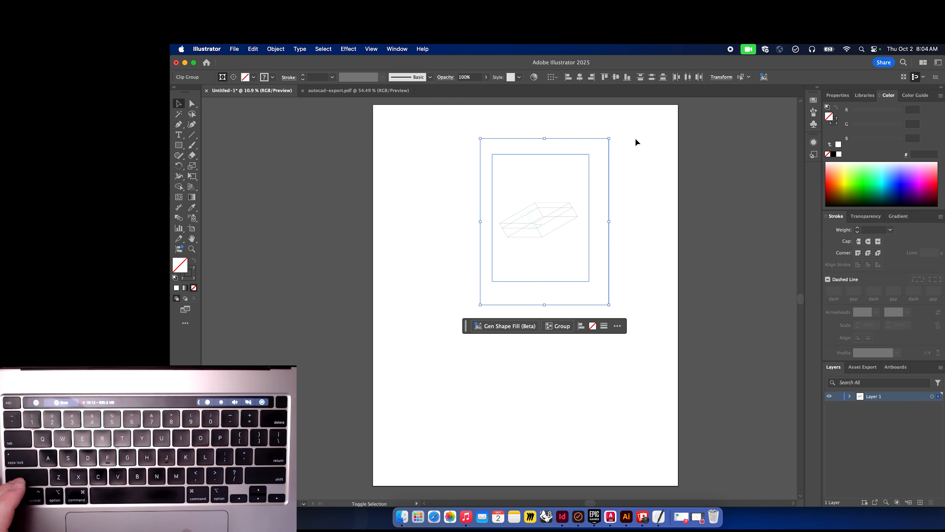
{"action": "mouse_move", "coordinate": [609, 304]}
{"action": "left_mouse_down"}
{"action": "mouse_move", "coordinate": [642, 373]}
{"action": "mouse_move", "coordinate": [679, 395]}
{"action": "left_mouse_up"}
{"action": "left_click_drag", "start_coordinate": [590, 287], "coordinate": [561, 309]}
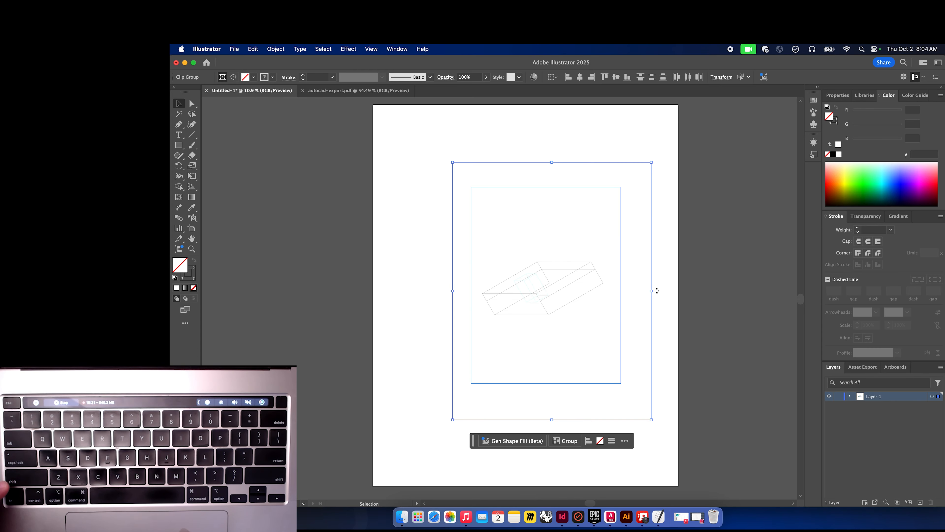
Rotate the drawing a quarter turn and shift it slightly left.
{"action": "left_click_drag", "start_coordinate": [657, 291], "coordinate": [552, 161]}
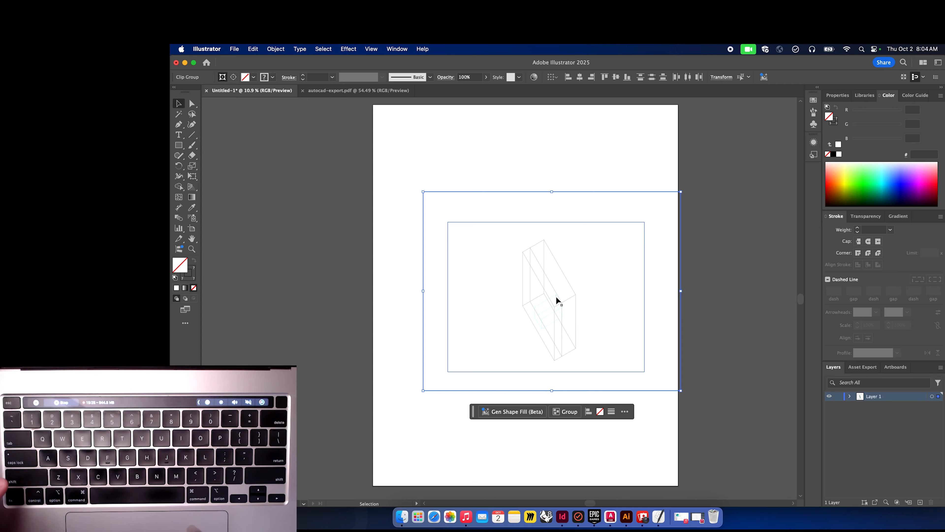
{"action": "left_click_drag", "start_coordinate": [547, 276], "coordinate": [520, 269]}
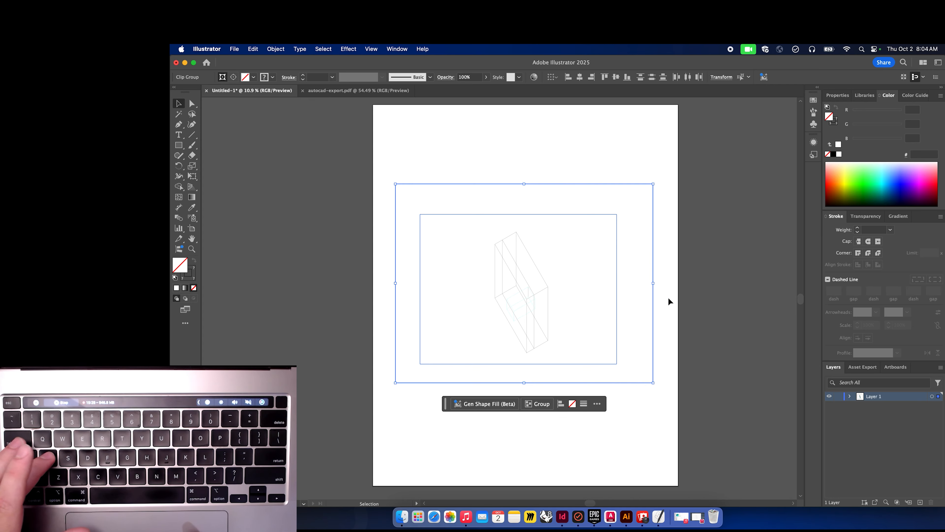
Delete the inner clipping rectangle around the box using Direct Selection.
{"action": "left_click", "coordinate": [680, 299]}
{"action": "key", "text": "a"}
{"action": "left_click", "coordinate": [616, 232]}
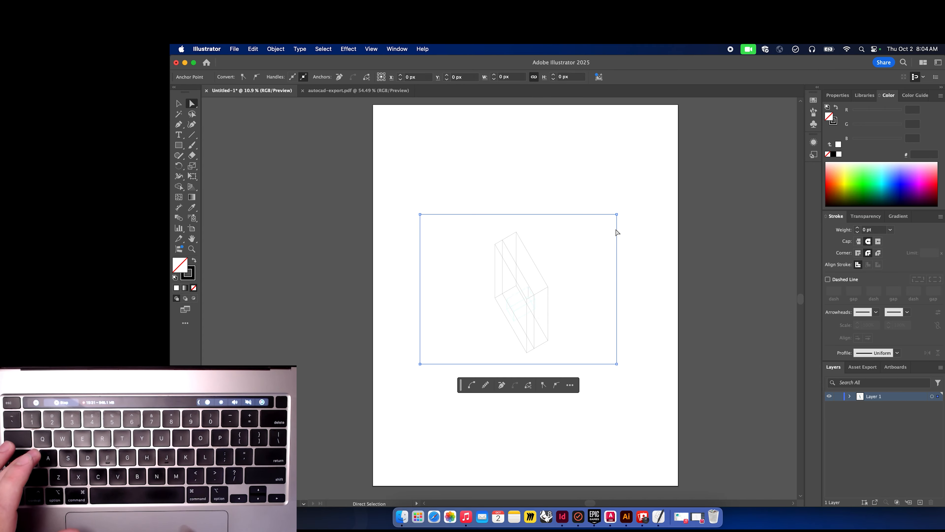
{"action": "key", "text": "BackSpace"}
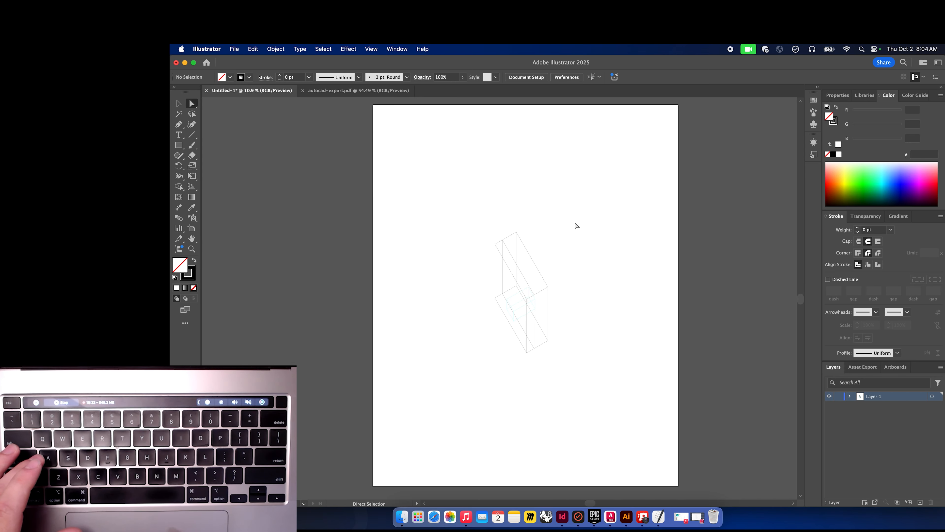
Remove the leftover outer frame rectangle edges surrounding the box drawing.
{"action": "left_click_drag", "start_coordinate": [644, 175], "coordinate": [585, 264]}
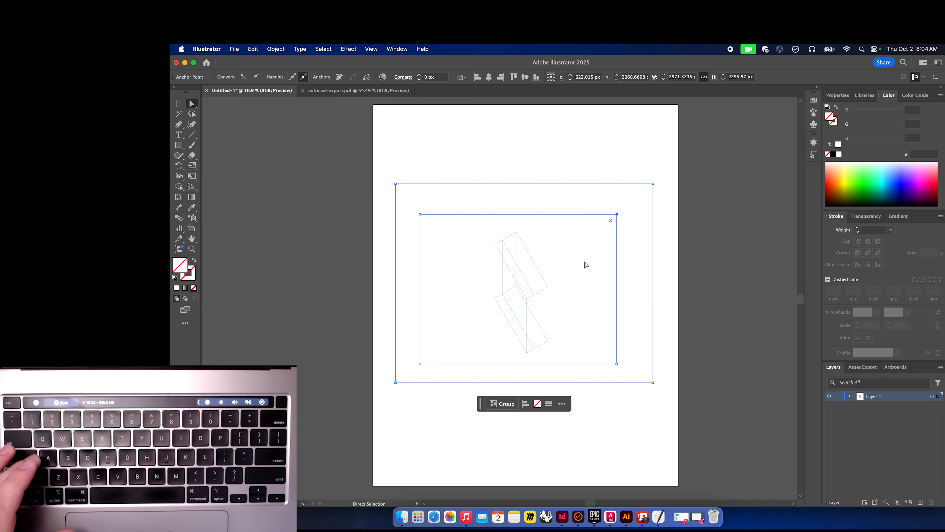
{"action": "left_click", "coordinate": [661, 154]}
{"action": "left_click_drag", "start_coordinate": [658, 163], "coordinate": [592, 268]}
{"action": "key", "text": "BackSpace"}
{"action": "key", "text": "BackSpace"}
{"action": "left_click", "coordinate": [634, 203]}
{"action": "key", "text": "BackSpace"}
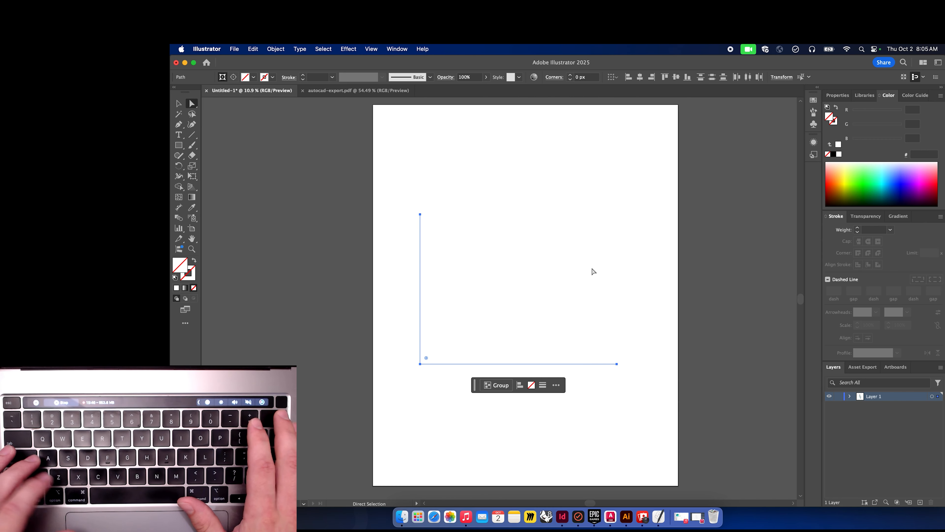
{"action": "key", "text": "super+z"}
{"action": "left_click", "coordinate": [597, 209]}
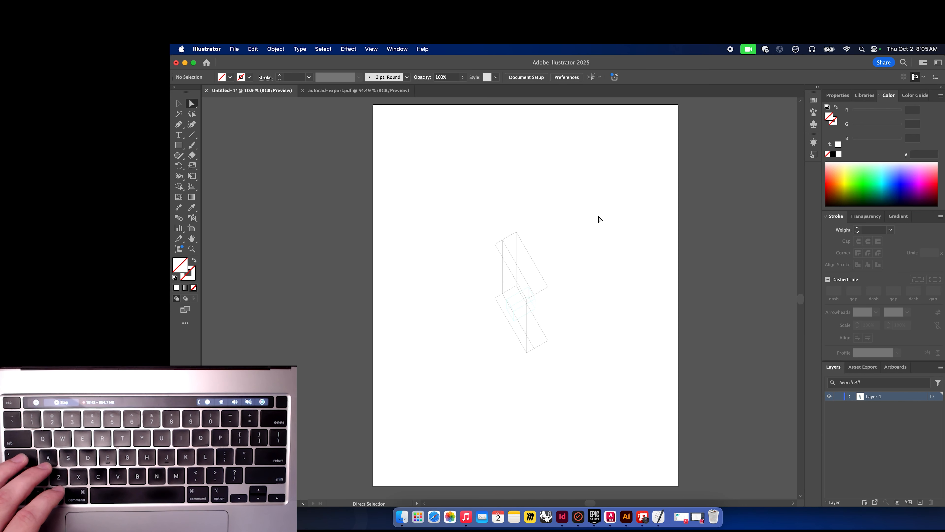
{"action": "key", "text": "super+a"}
{"action": "key", "text": "BackSpace"}
{"action": "key", "text": "BackSpace"}
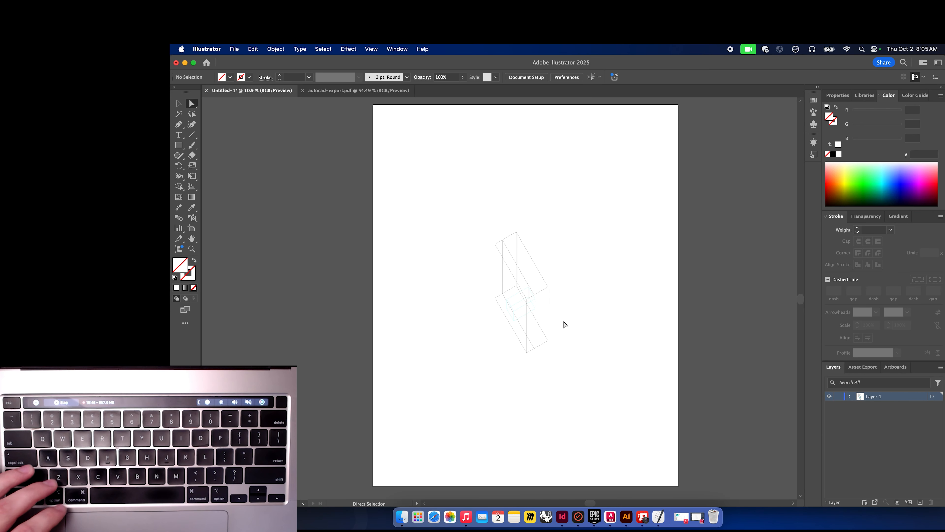
Set the stroke weight of the box linework to 1 pt.
{"action": "left_click_drag", "start_coordinate": [582, 368], "coordinate": [465, 178]}
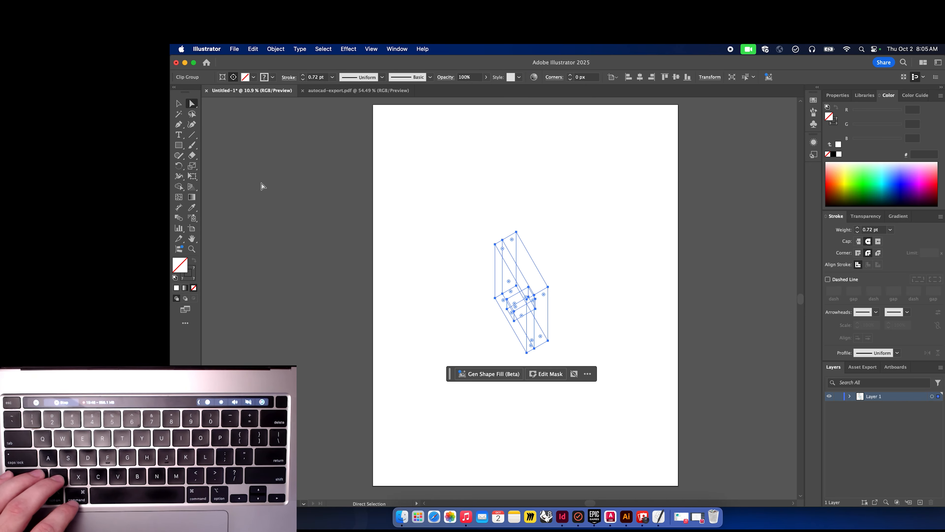
{"action": "left_click", "coordinate": [857, 228]}
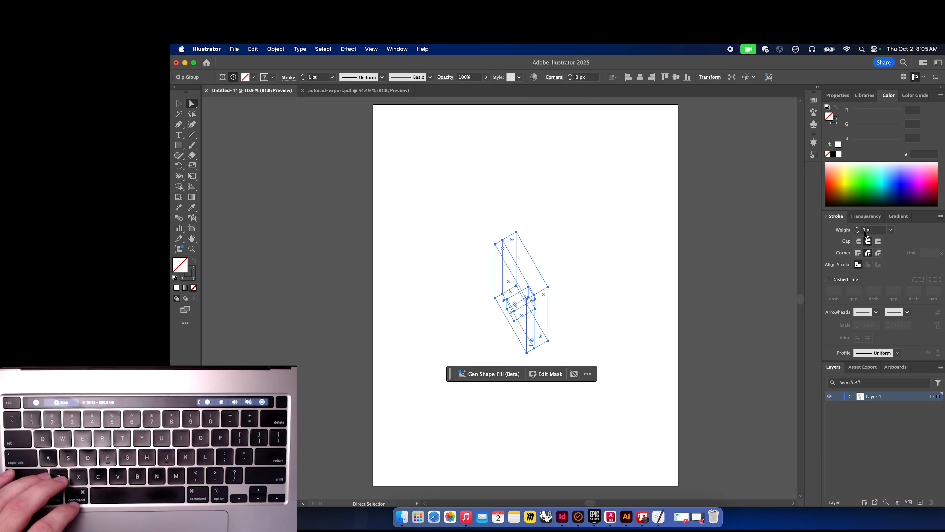
{"action": "left_click", "coordinate": [600, 264]}
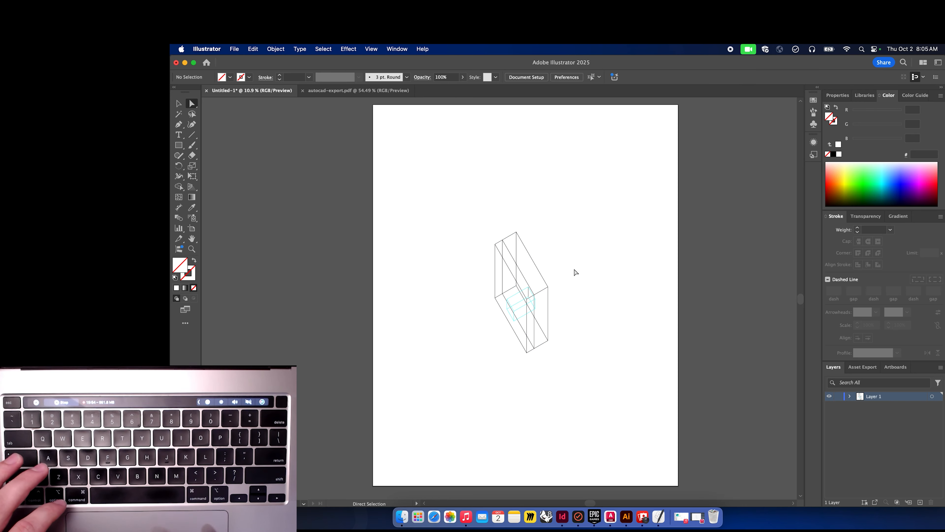
Try moving the box's upper-right edge away with Direct Selection.
{"action": "scroll", "coordinate": [537, 287], "scroll_direction": "up", "scroll_amount": 1}
{"action": "scroll", "coordinate": [537, 287], "scroll_direction": "up", "scroll_amount": 2}
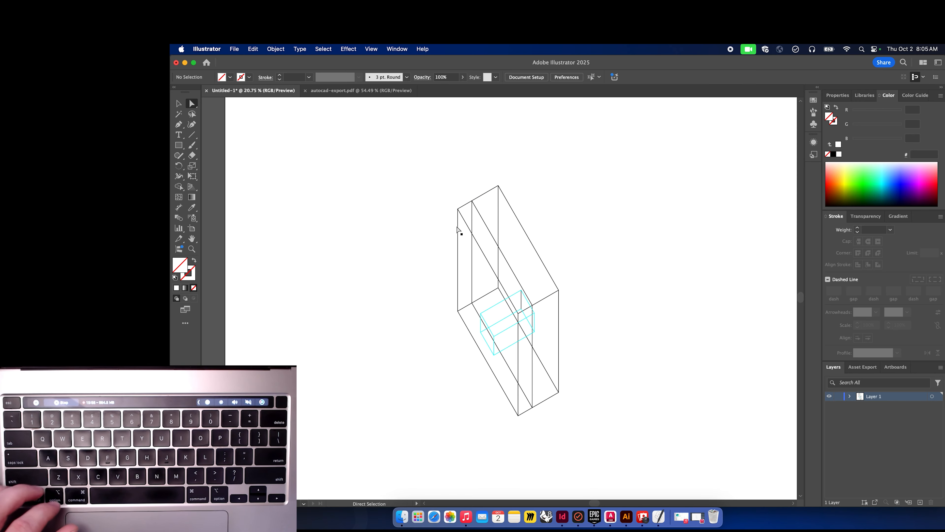
{"action": "left_click", "coordinate": [179, 108]}
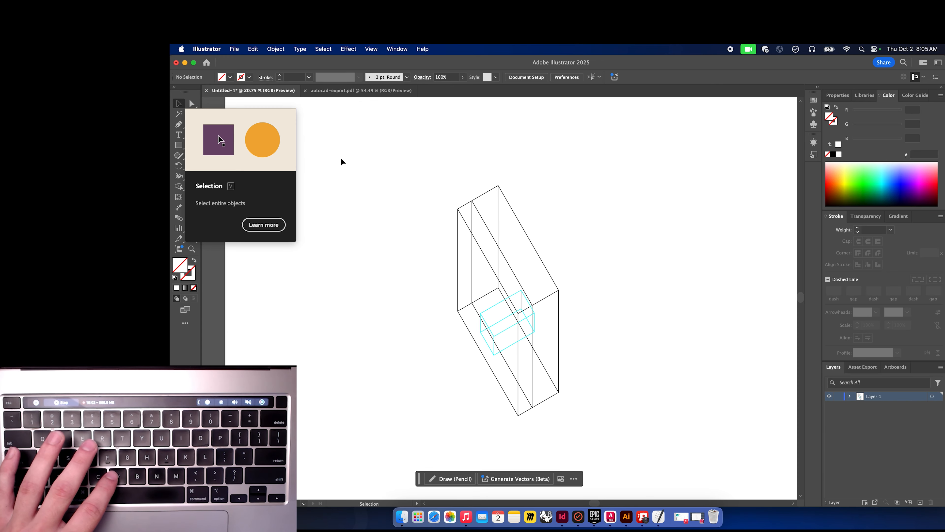
{"action": "left_click", "coordinate": [422, 189]}
{"action": "left_click", "coordinate": [478, 198]}
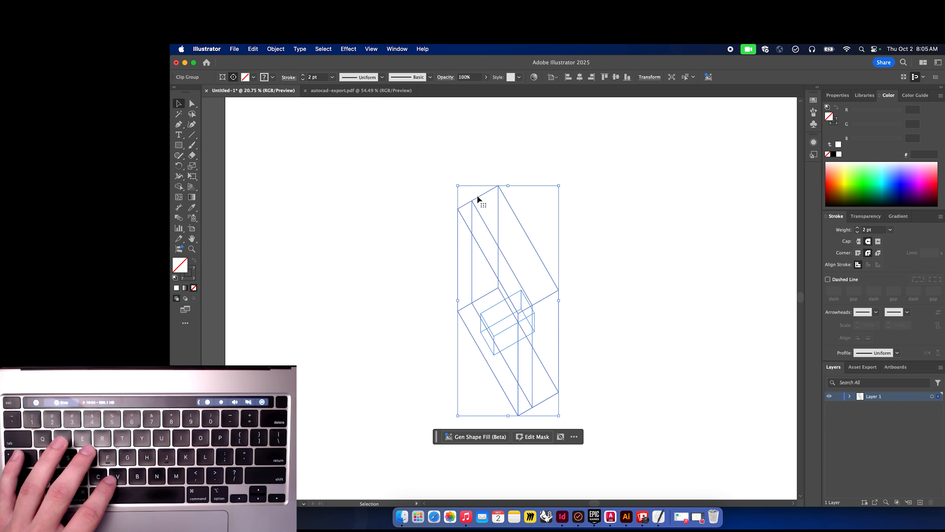
{"action": "key", "text": "a"}
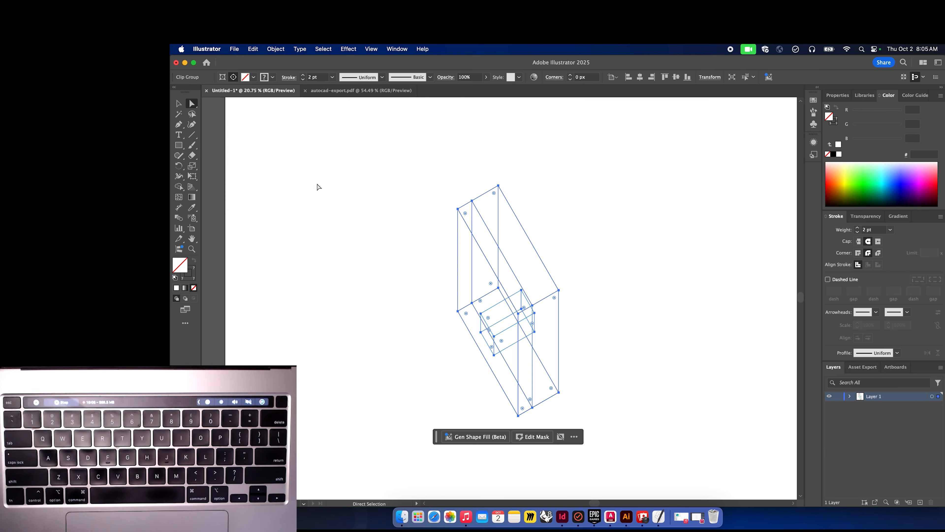
{"action": "key", "text": "v"}
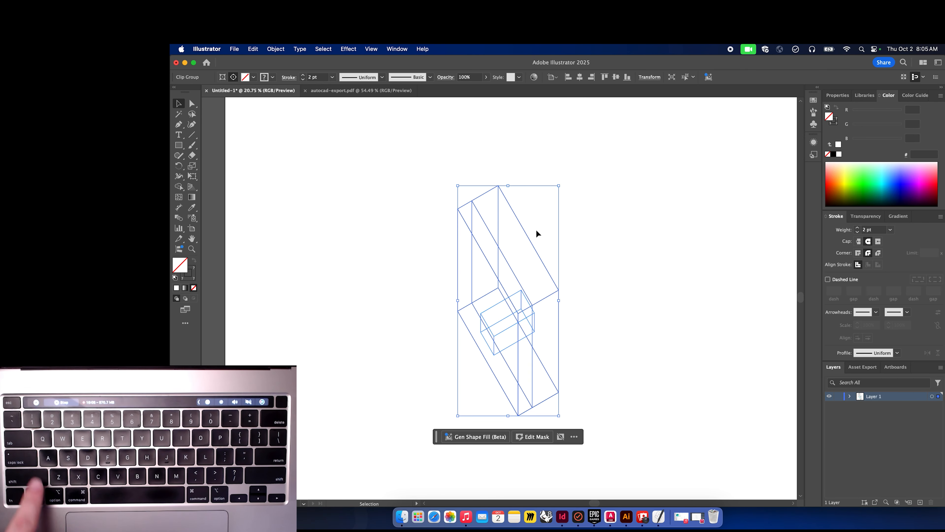
{"action": "key", "text": "a"}
{"action": "left_click", "coordinate": [531, 228]}
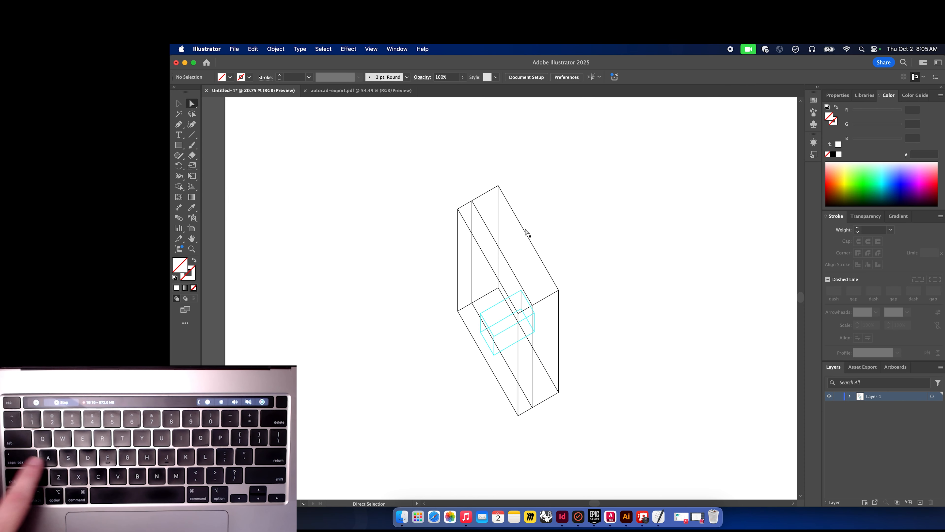
{"action": "left_click", "coordinate": [525, 235]}
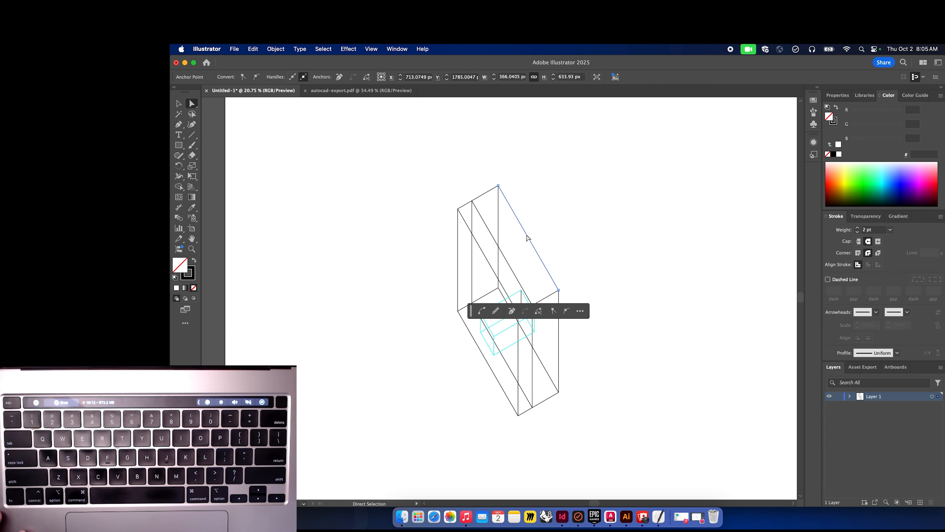
{"action": "left_click_drag", "start_coordinate": [529, 236], "coordinate": [599, 177]}
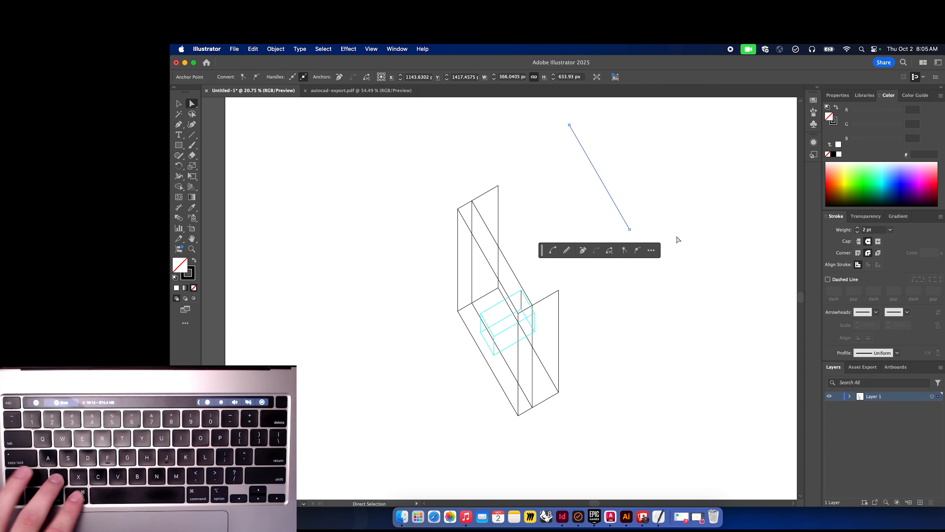
{"action": "key", "text": "super+z"}
{"action": "key", "text": "v"}
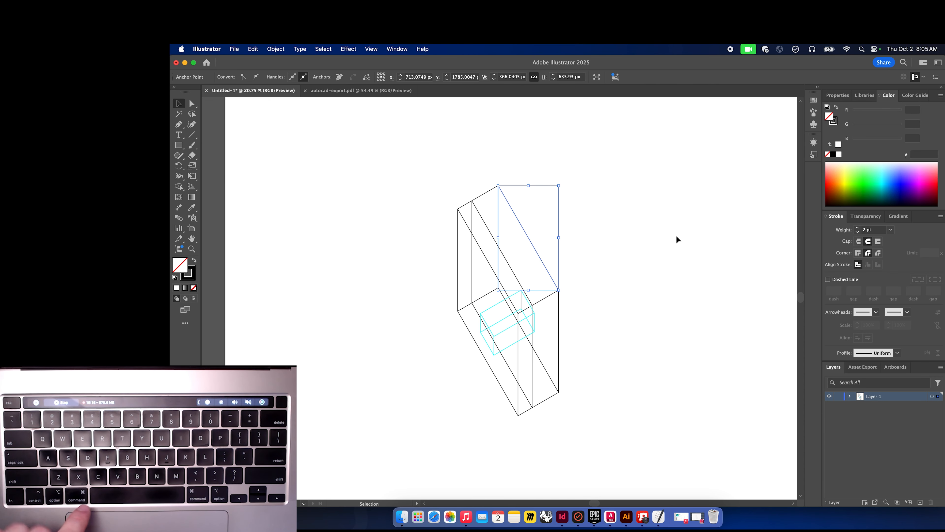
{"action": "left_click", "coordinate": [675, 235]}
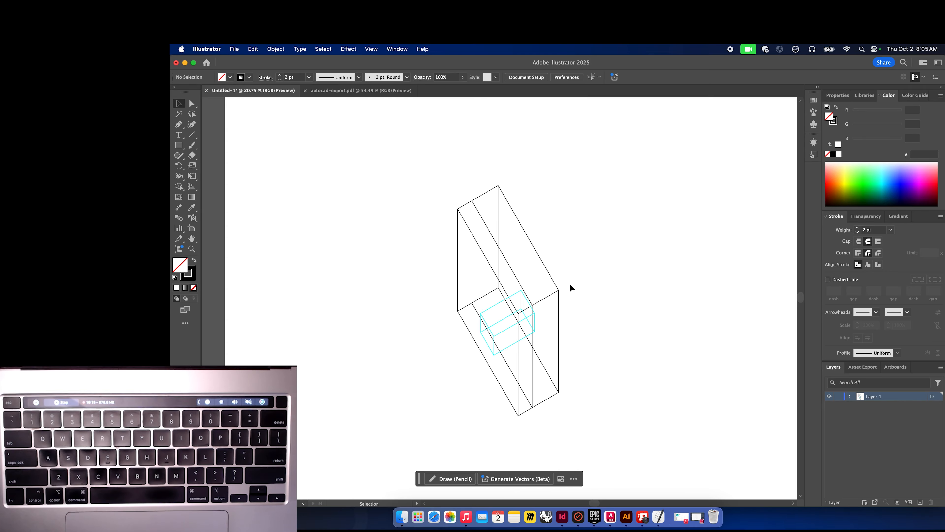
Shift the whole box drawing slightly up and to the right.
{"action": "mouse_move", "coordinate": [559, 289]}
{"action": "left_mouse_down"}
{"action": "mouse_move", "coordinate": [582, 268]}
{"action": "mouse_move", "coordinate": [566, 265]}
{"action": "left_mouse_up"}
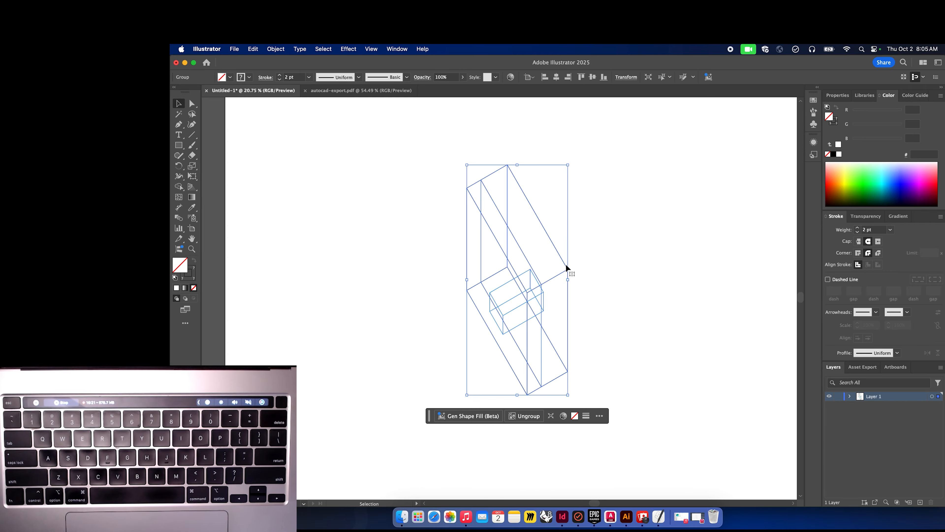
{"action": "left_click", "coordinate": [602, 249]}
Recolor the black vertical edge inside the small box to the cyan stroke using the Eyedropper.
{"action": "key", "text": "a"}
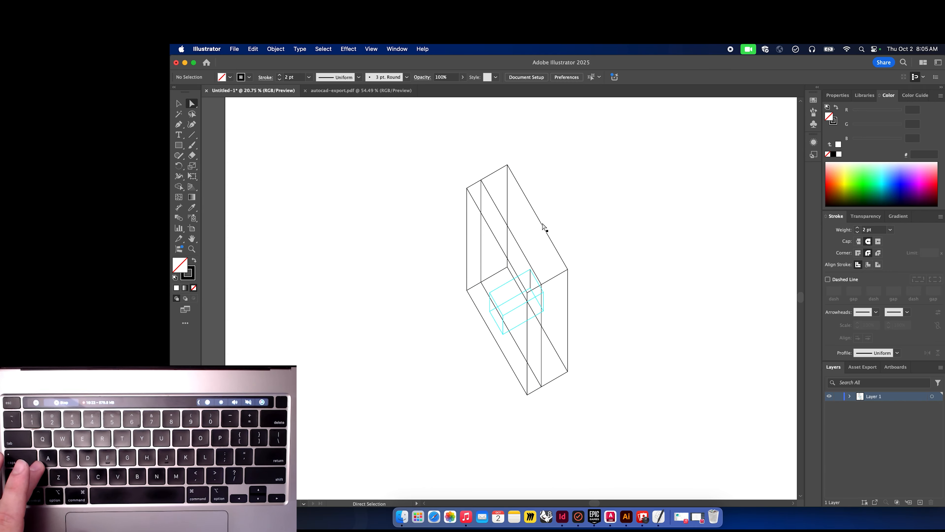
{"action": "left_click", "coordinate": [543, 225]}
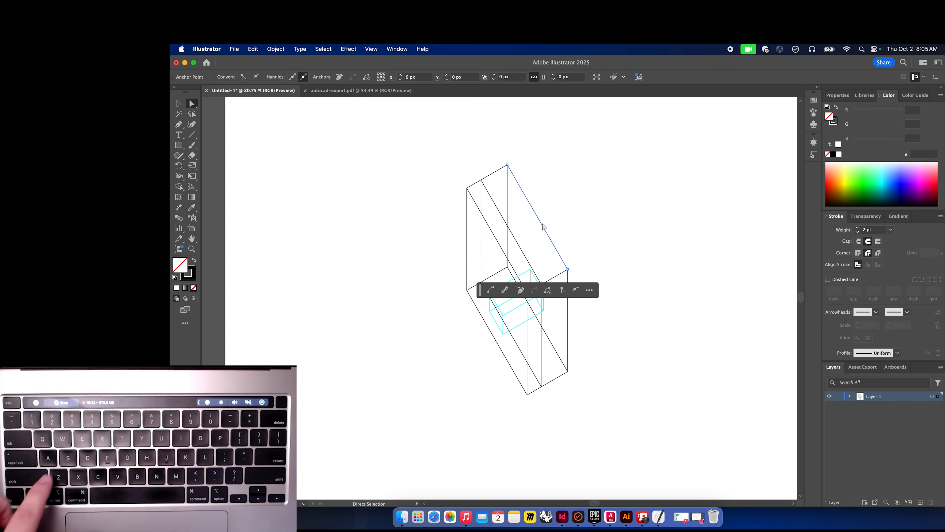
{"action": "left_click", "coordinate": [531, 279]}
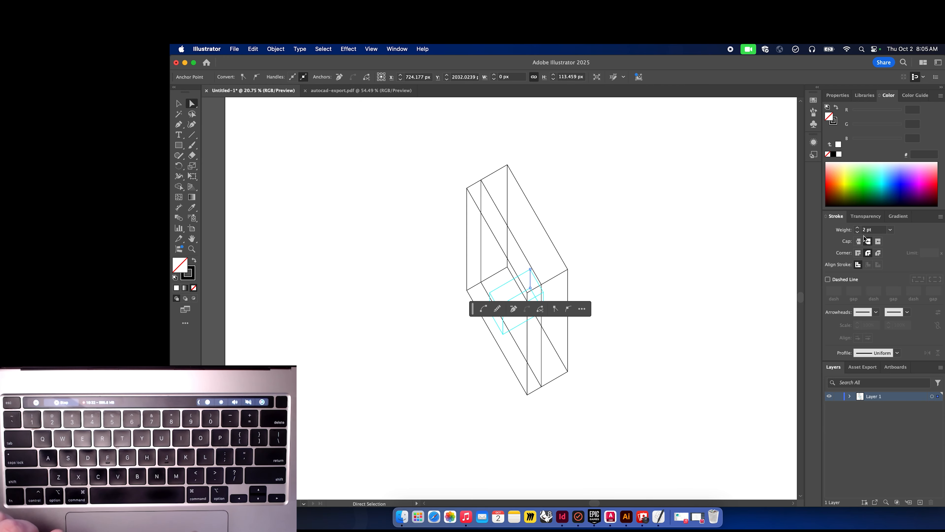
{"action": "scroll", "coordinate": [517, 259], "scroll_direction": "up", "scroll_amount": 10}
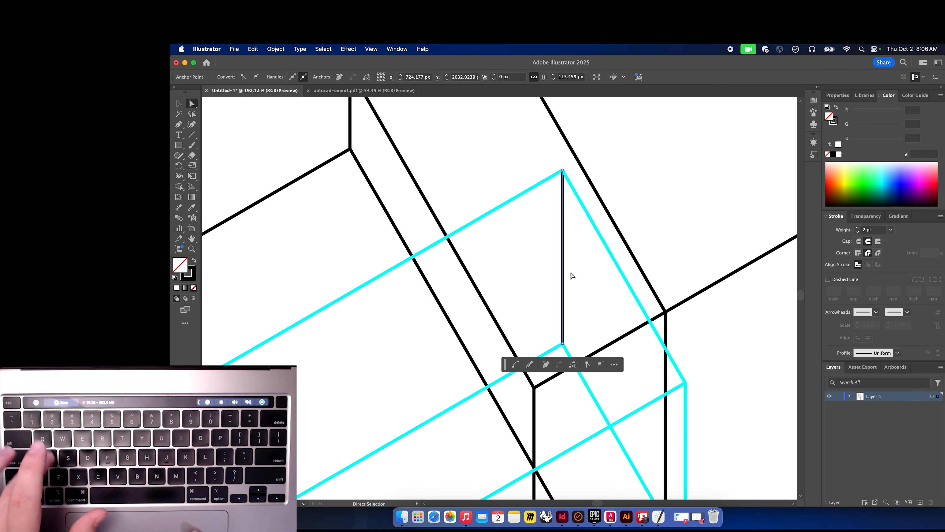
{"action": "left_click", "coordinate": [563, 271]}
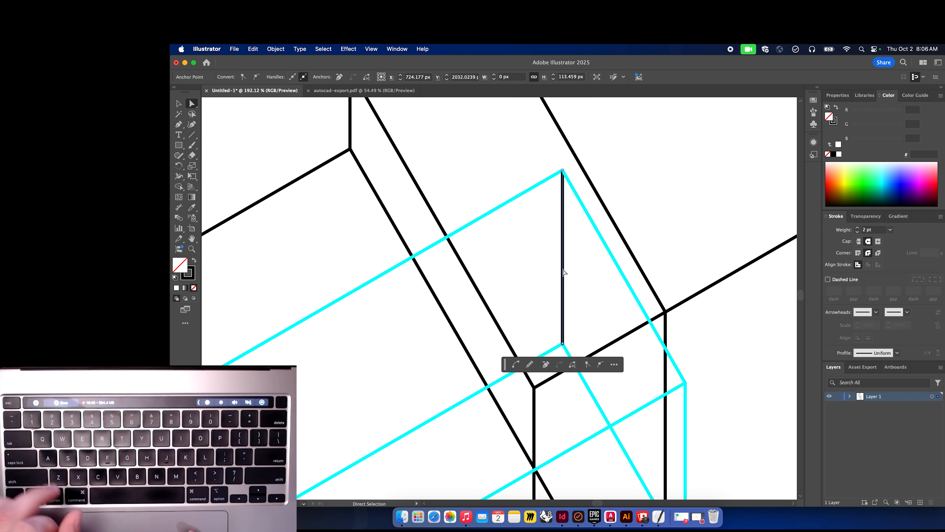
{"action": "left_click", "coordinate": [563, 271]}
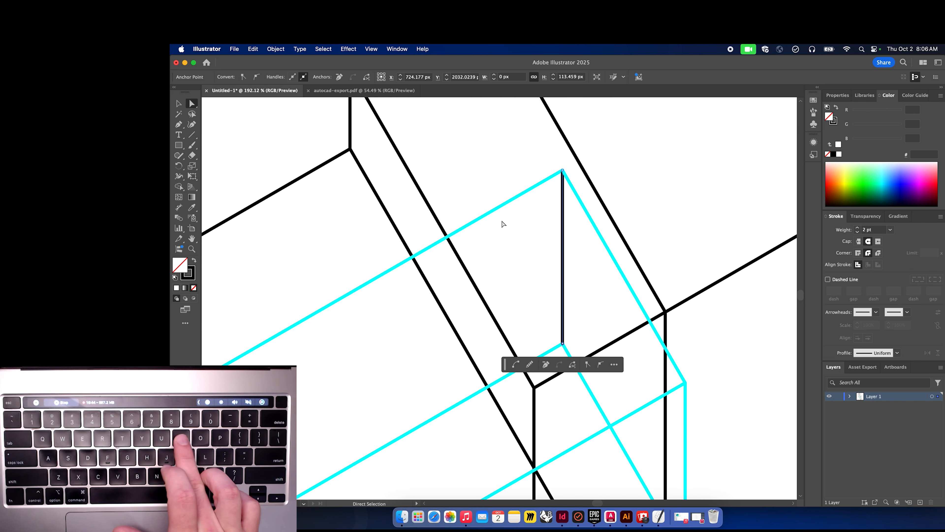
{"action": "key", "text": "i"}
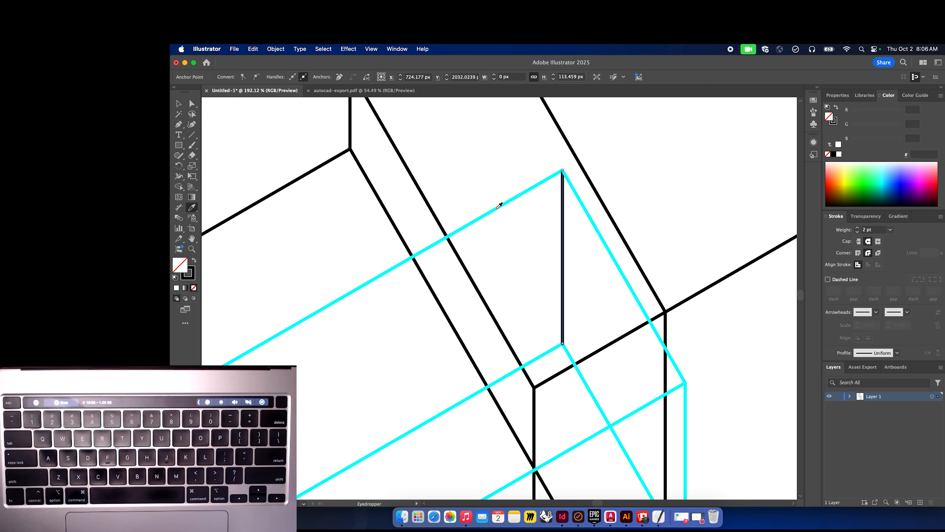
{"action": "left_click", "coordinate": [498, 208]}
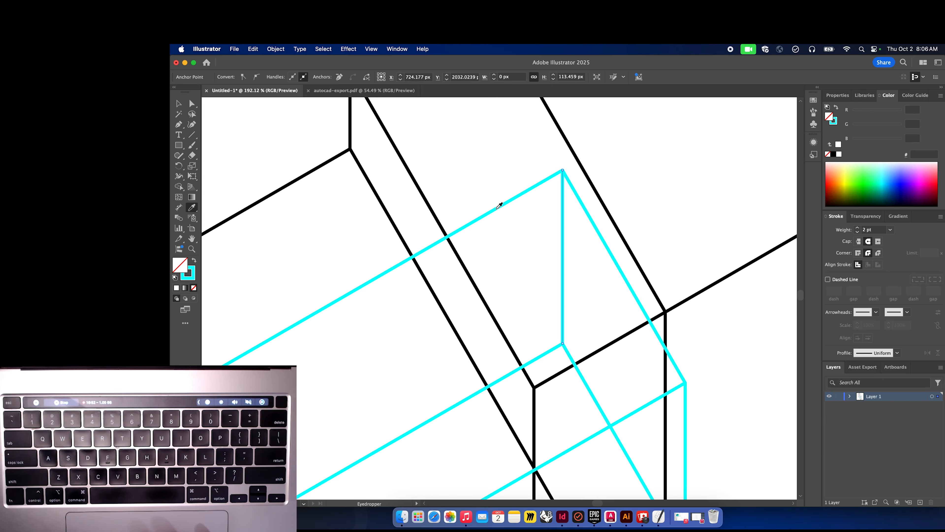
{"action": "key", "text": "v"}
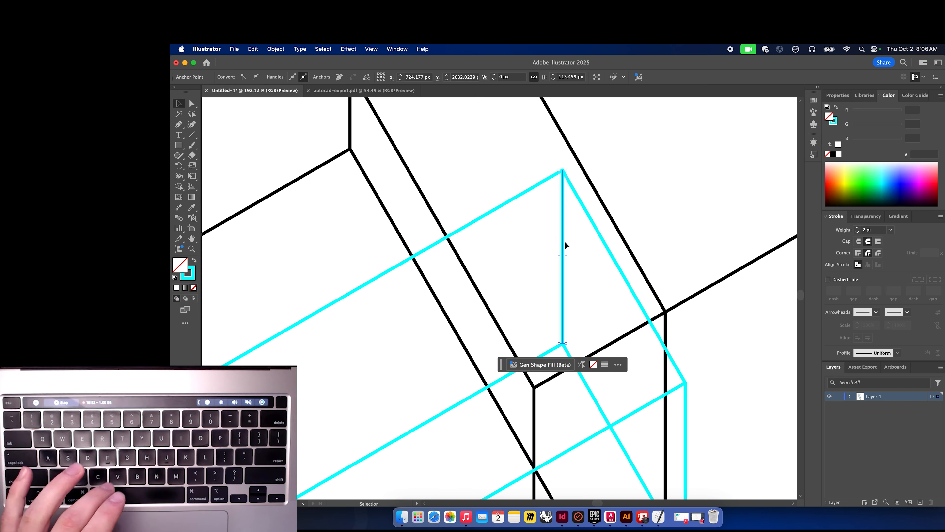
{"action": "left_click", "coordinate": [643, 223]}
Try recoloring the box's long right edge cyan with the Eyedropper.
{"action": "key", "text": "i"}
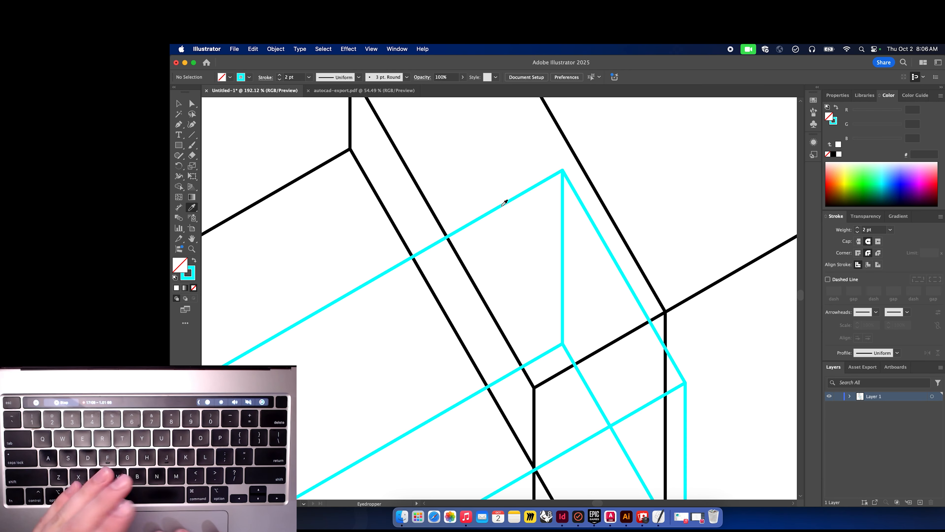
{"action": "key", "text": "a"}
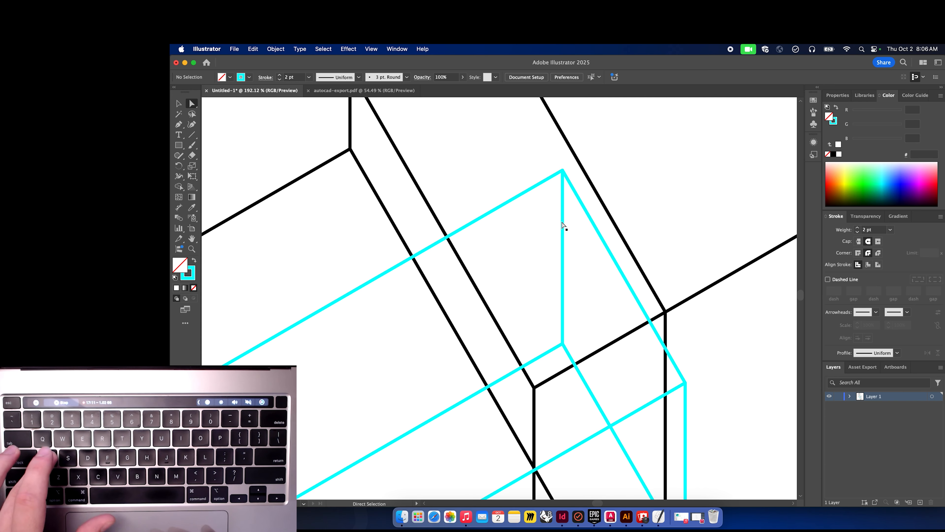
{"action": "left_click", "coordinate": [593, 188]}
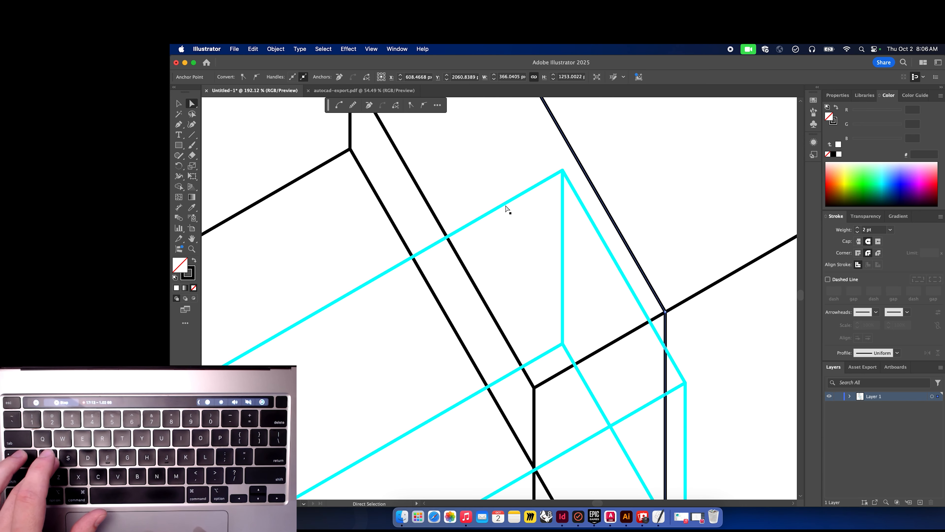
{"action": "key", "text": "i"}
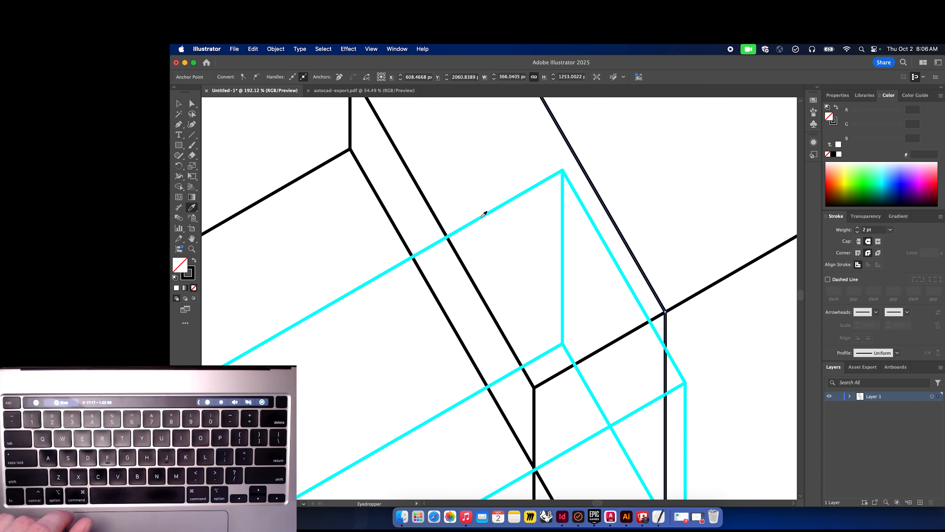
{"action": "left_click", "coordinate": [484, 215]}
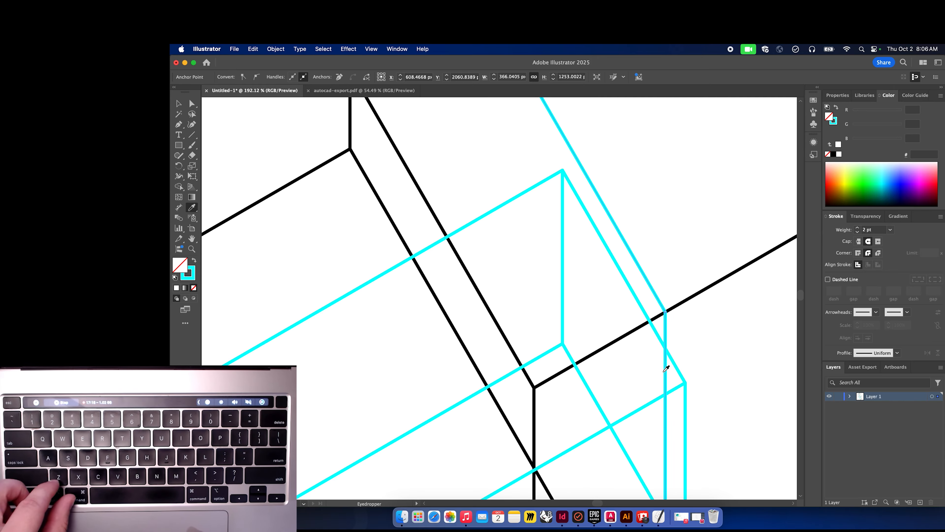
{"action": "key", "text": "super+z"}
{"action": "key", "text": "v"}
{"action": "scroll", "coordinate": [651, 248], "scroll_direction": "down", "scroll_amount": 5}
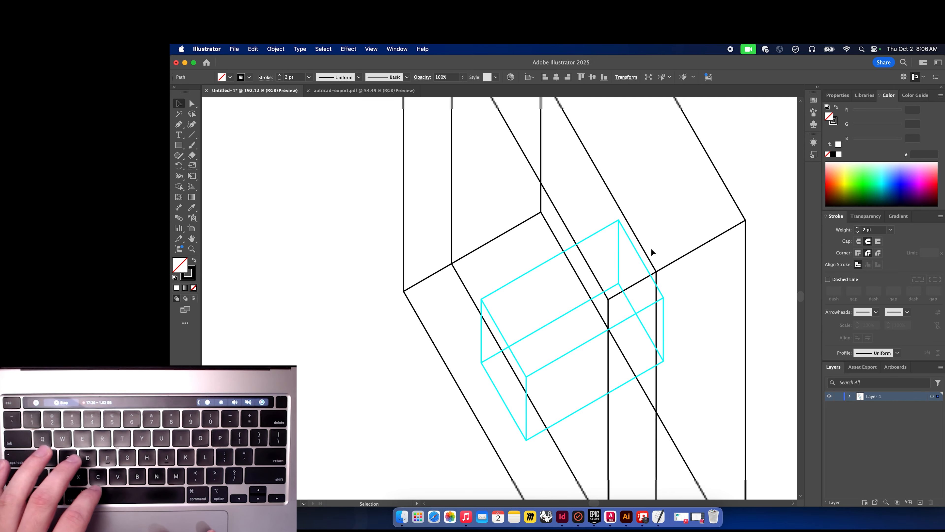
{"action": "scroll", "coordinate": [650, 247], "scroll_direction": "down", "scroll_amount": 10}
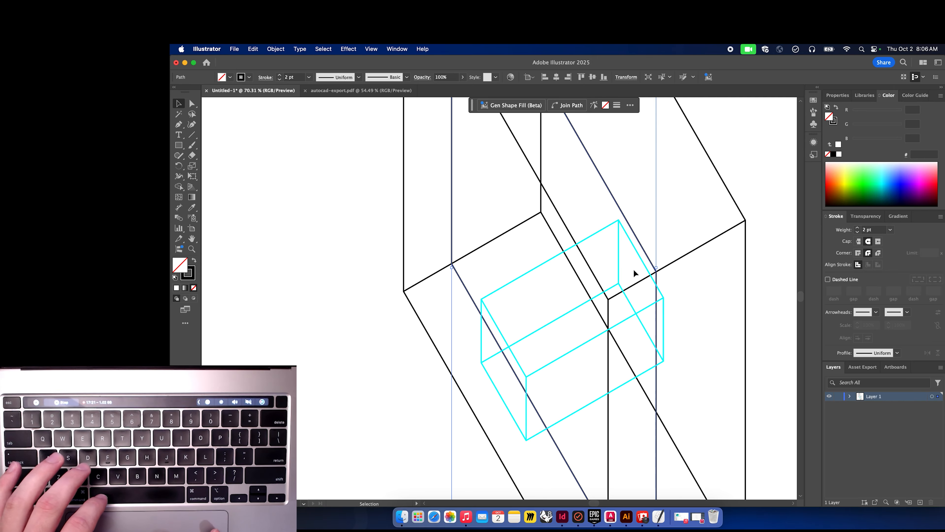
{"action": "left_click", "coordinate": [715, 238]}
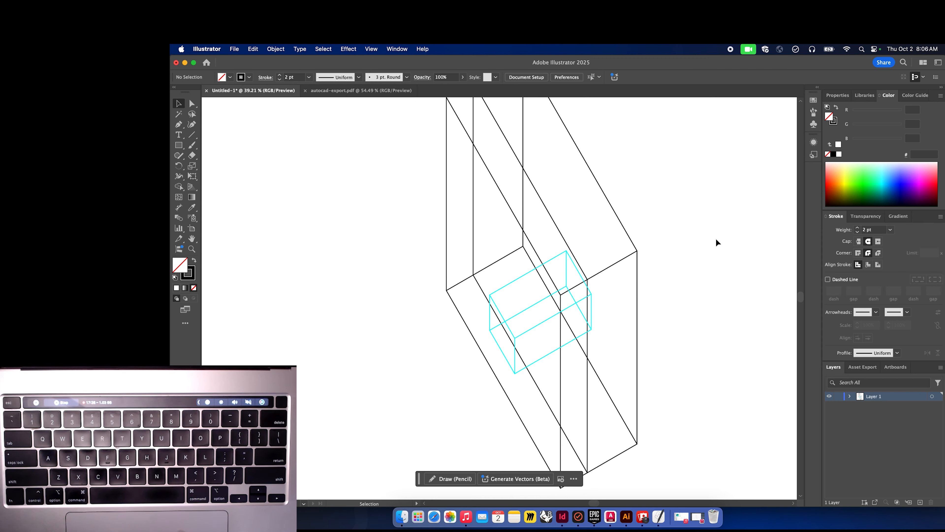
Select the whole box drawing and set its stroke weight to 4 pt.
{"action": "scroll", "coordinate": [716, 240], "scroll_direction": "down", "scroll_amount": 4}
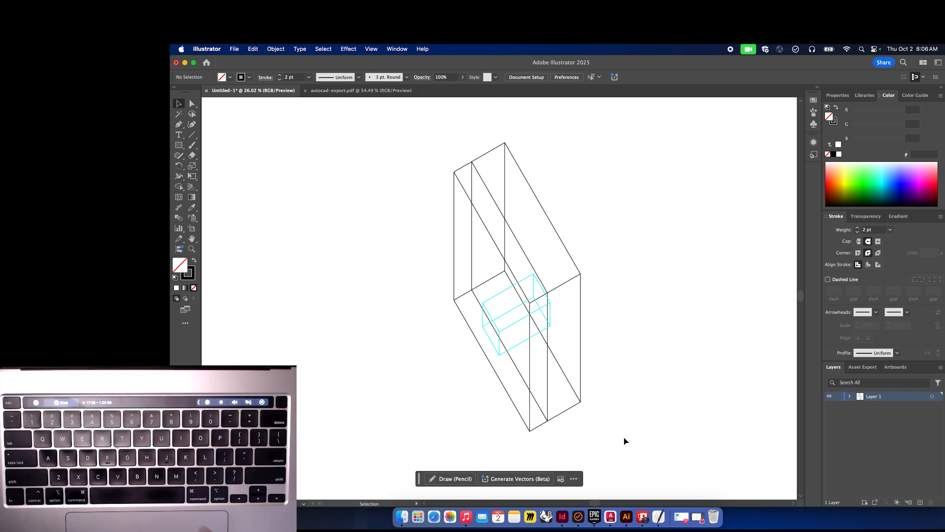
{"action": "mouse_move", "coordinate": [624, 437]}
{"action": "left_mouse_down"}
{"action": "mouse_move", "coordinate": [494, 296]}
{"action": "mouse_move", "coordinate": [406, 111]}
{"action": "left_mouse_up"}
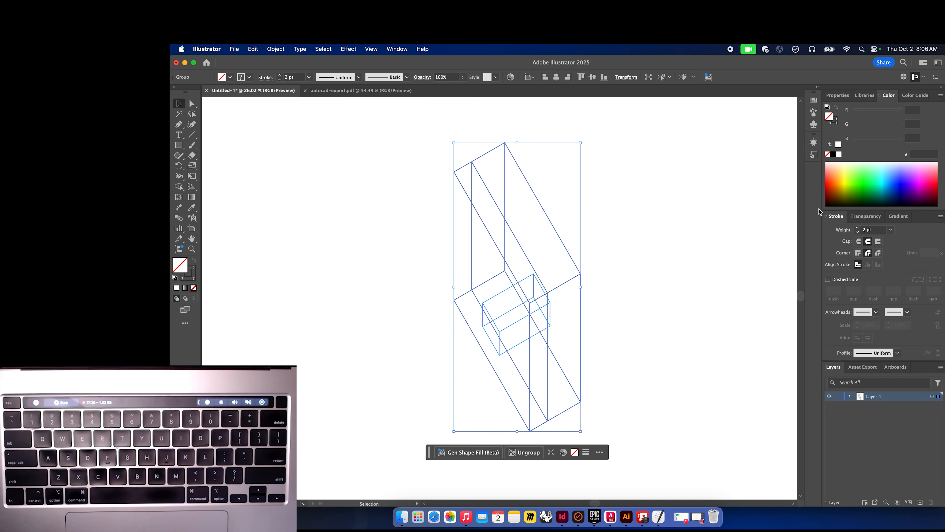
{"action": "left_click", "coordinate": [858, 228]}
{"action": "left_click", "coordinate": [857, 228]}
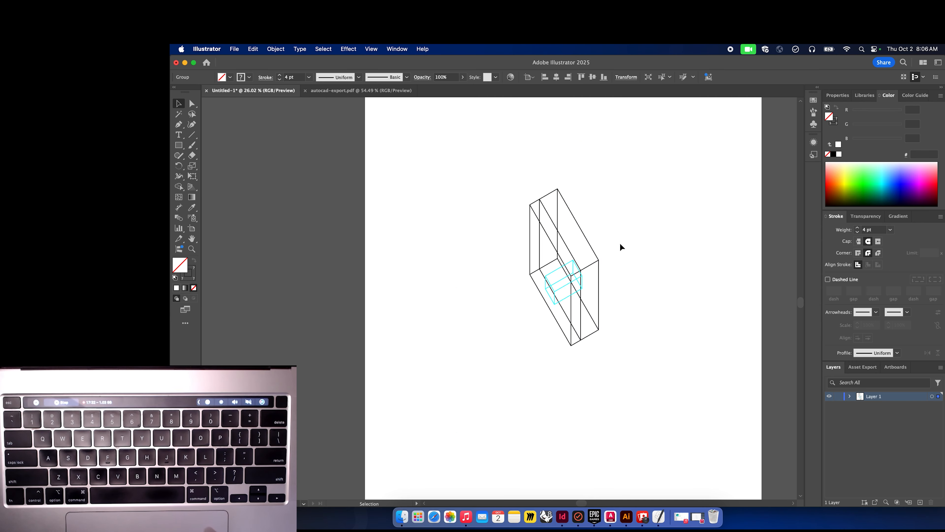
{"action": "scroll", "coordinate": [620, 242], "scroll_direction": "down", "scroll_amount": 2}
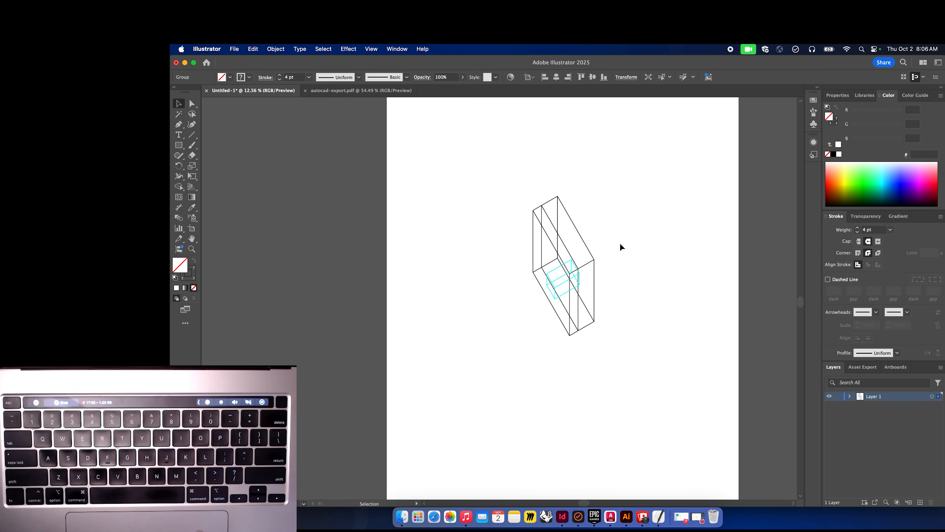
Reposition the box drawing higher on the artboard.
{"action": "key", "text": "super+a"}
{"action": "left_click_drag", "start_coordinate": [579, 337], "coordinate": [687, 462]}
{"action": "left_click", "coordinate": [688, 312]}
{"action": "scroll", "coordinate": [687, 312], "scroll_direction": "down", "scroll_amount": 1}
{"action": "scroll", "coordinate": [688, 313], "scroll_direction": "right", "scroll_amount": 1}
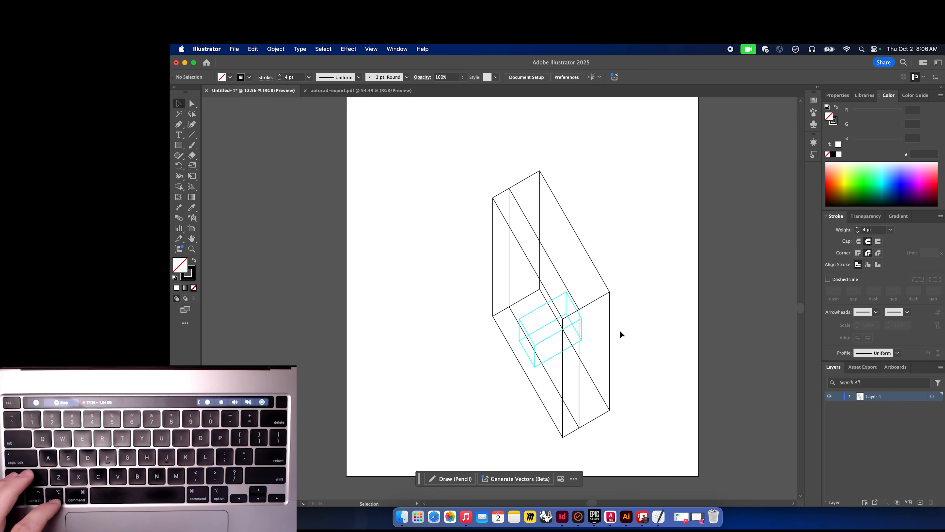
{"action": "mouse_move", "coordinate": [620, 425]}
{"action": "left_mouse_down"}
{"action": "mouse_move", "coordinate": [485, 250]}
{"action": "mouse_move", "coordinate": [456, 153]}
{"action": "left_mouse_up"}
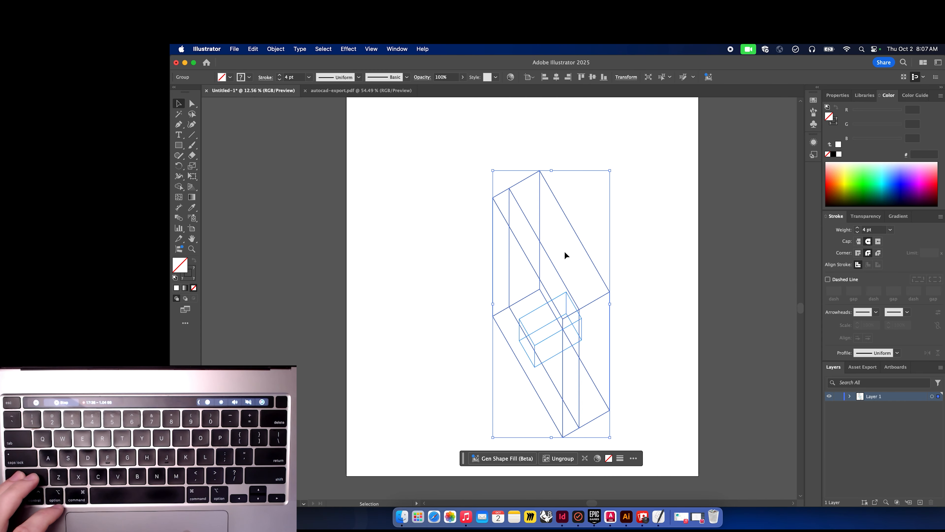
{"action": "left_click_drag", "start_coordinate": [544, 251], "coordinate": [523, 213]}
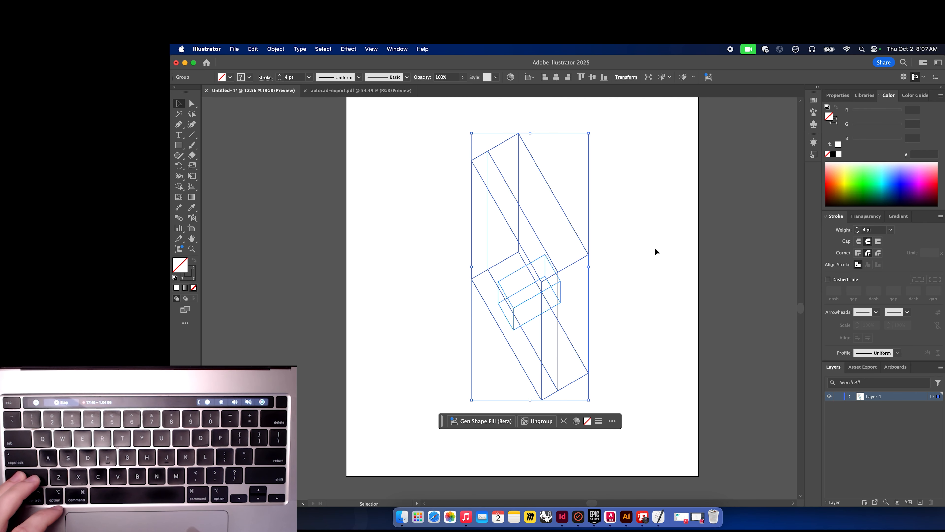
{"action": "left_click", "coordinate": [655, 247]}
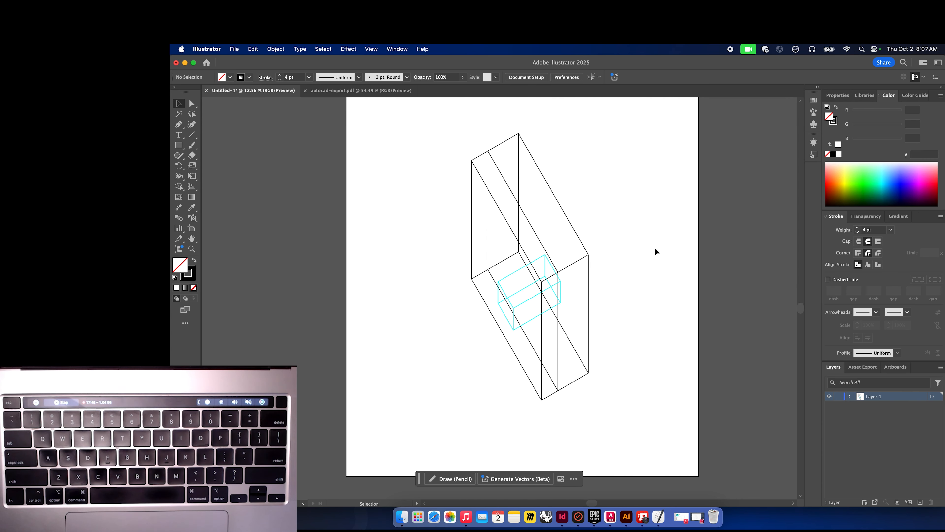
Add a new layer to the document.
{"action": "left_click", "coordinate": [522, 268]}
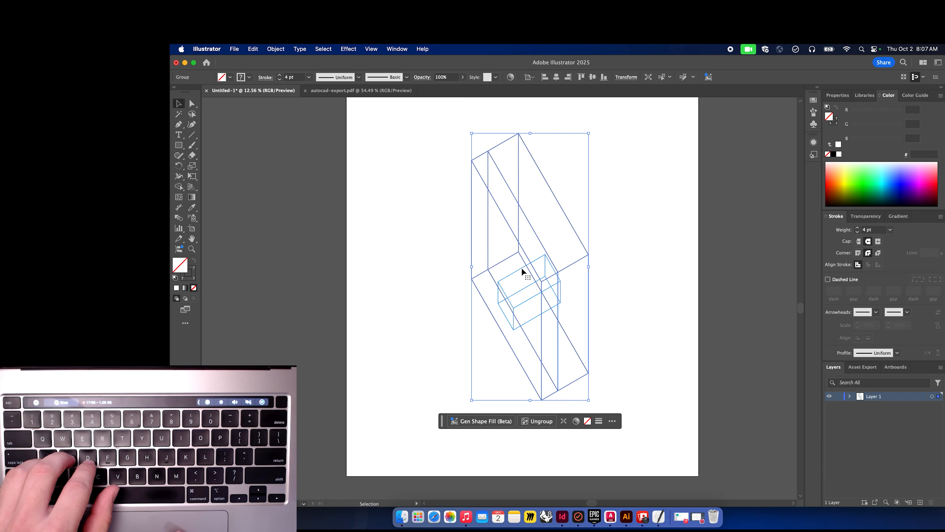
{"action": "left_click", "coordinate": [614, 262]}
{"action": "key", "text": "a"}
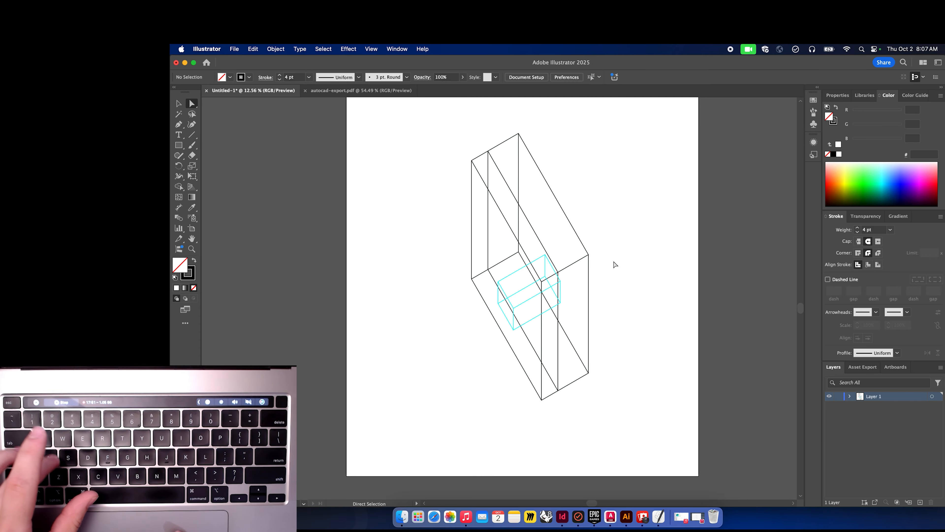
{"action": "left_click", "coordinate": [516, 275]}
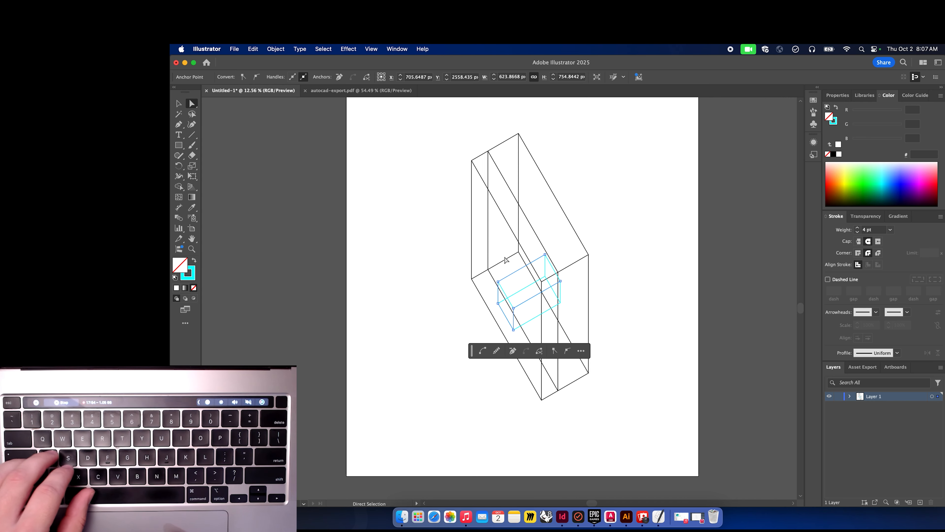
{"action": "key", "text": "super+shift+a"}
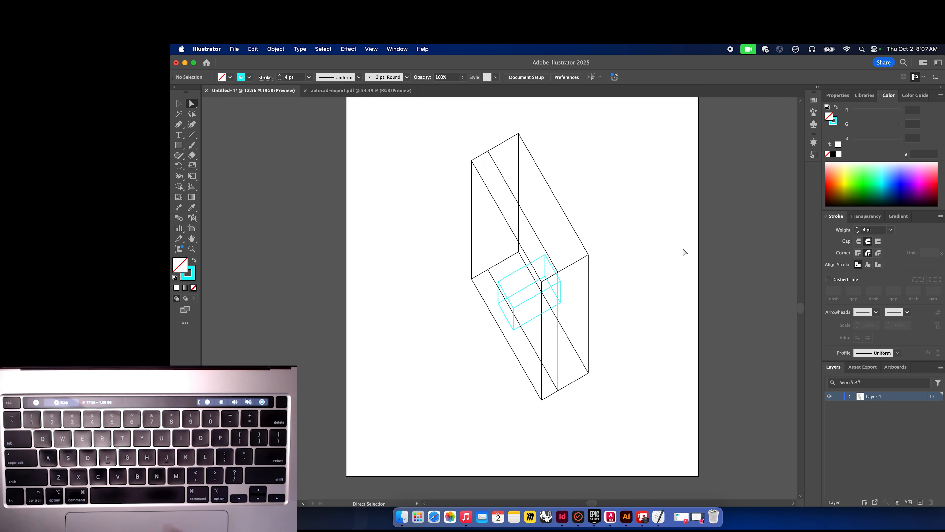
{"action": "left_click", "coordinate": [919, 501]}
{"action": "left_click_drag", "start_coordinate": [876, 400], "coordinate": [875, 410]}
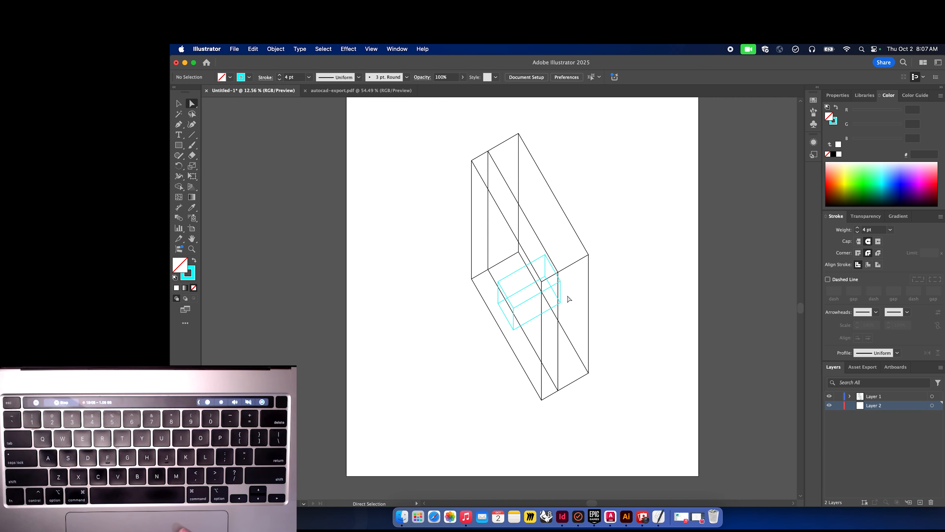
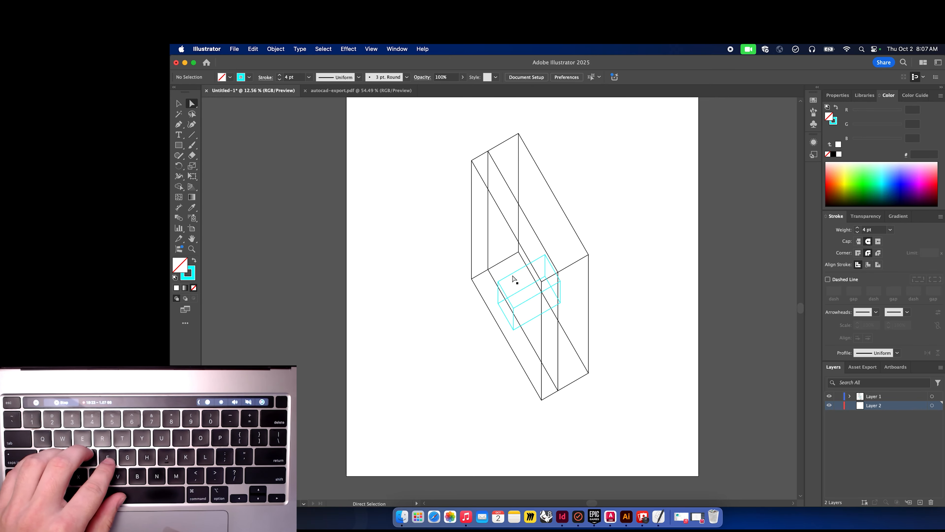
Delete the duplicate inner vertical edge lines of the large box.
{"action": "left_click", "coordinate": [488, 234]}
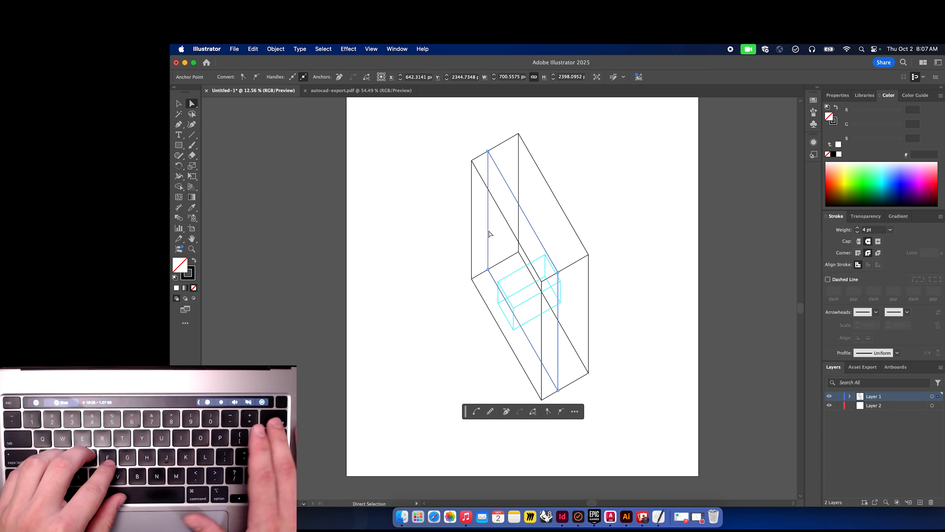
{"action": "key", "text": "BackSpace"}
{"action": "key", "text": "BackSpace"}
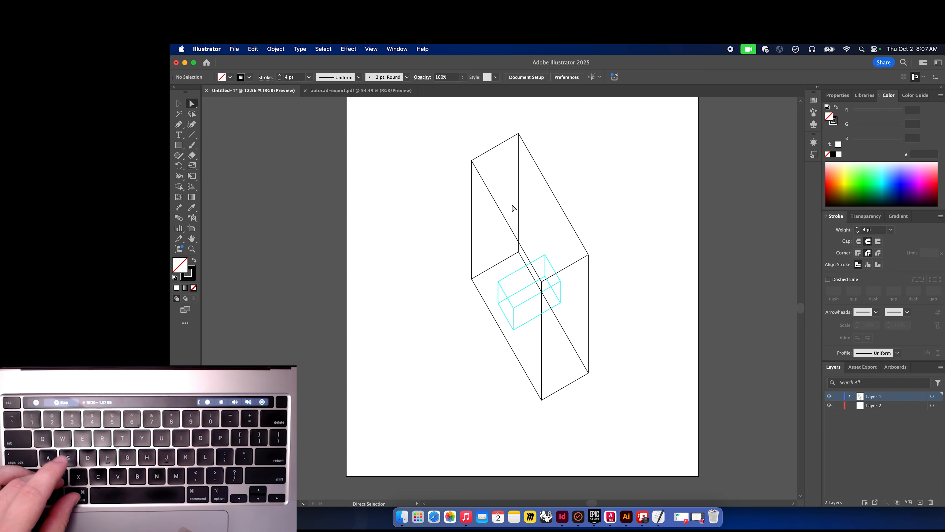
Inspect the paths of the large box and the small cyan box by selecting them in turn.
{"action": "left_click", "coordinate": [471, 187]}
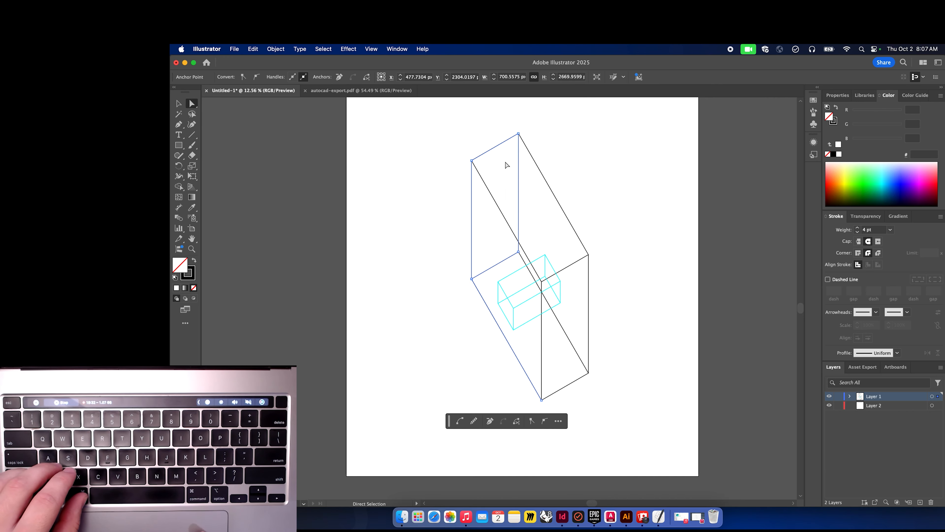
{"action": "left_click", "coordinate": [587, 168]}
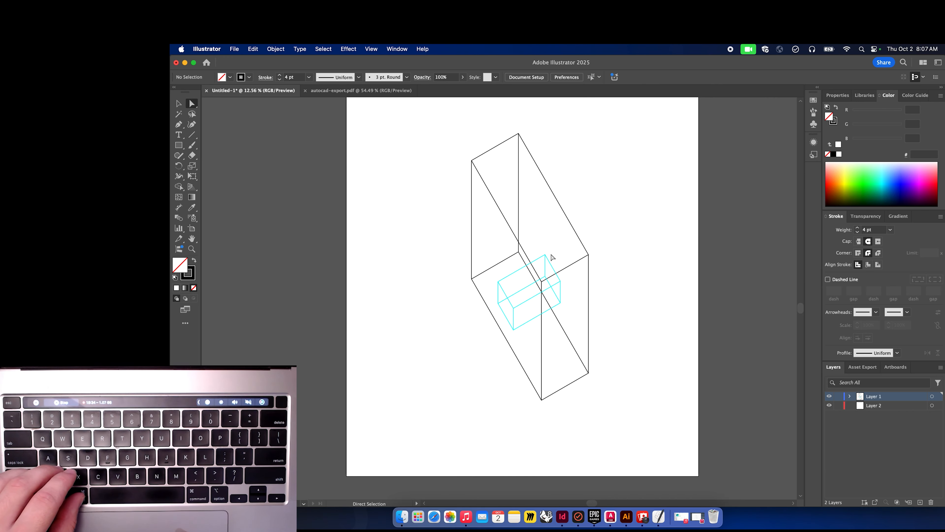
{"action": "left_click", "coordinate": [544, 260]}
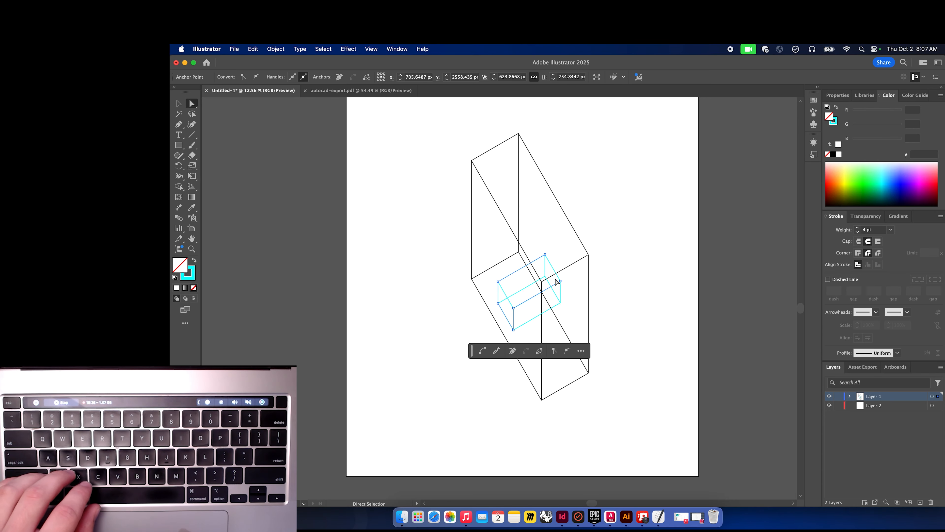
{"action": "left_click", "coordinate": [633, 287]}
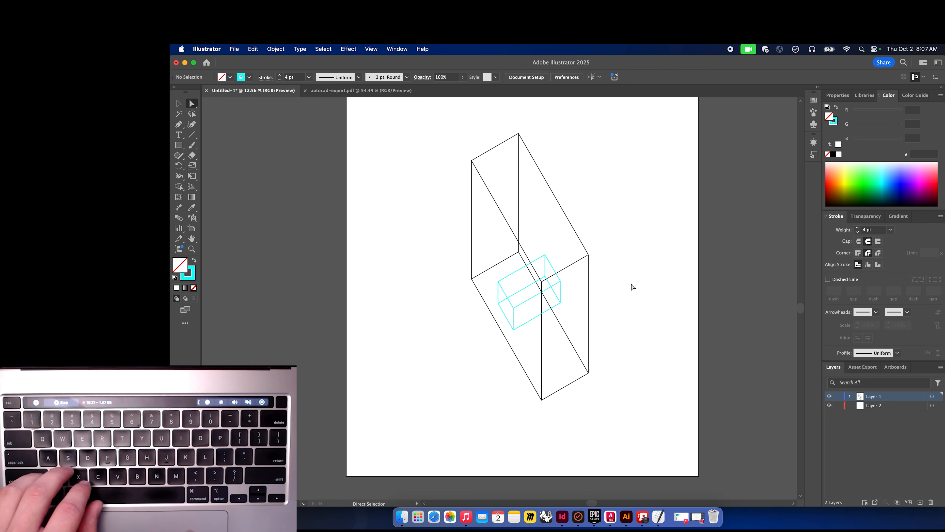
{"action": "left_click", "coordinate": [561, 289]}
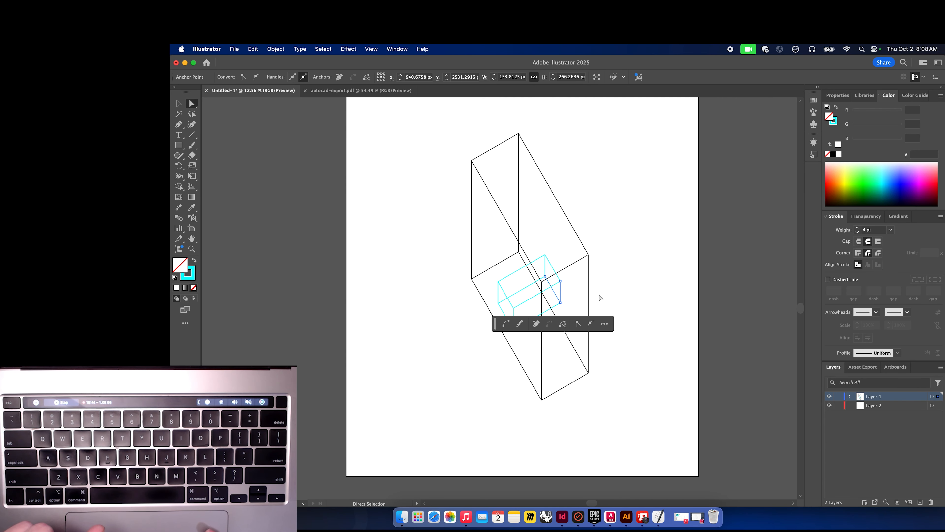
{"action": "left_click", "coordinate": [628, 286]}
{"action": "left_click", "coordinate": [561, 289]}
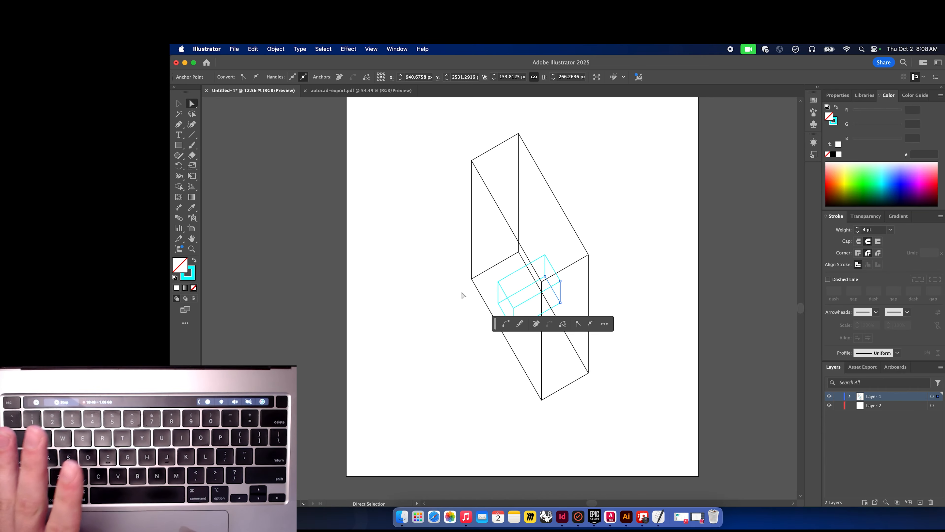
{"action": "left_click", "coordinate": [453, 308]}
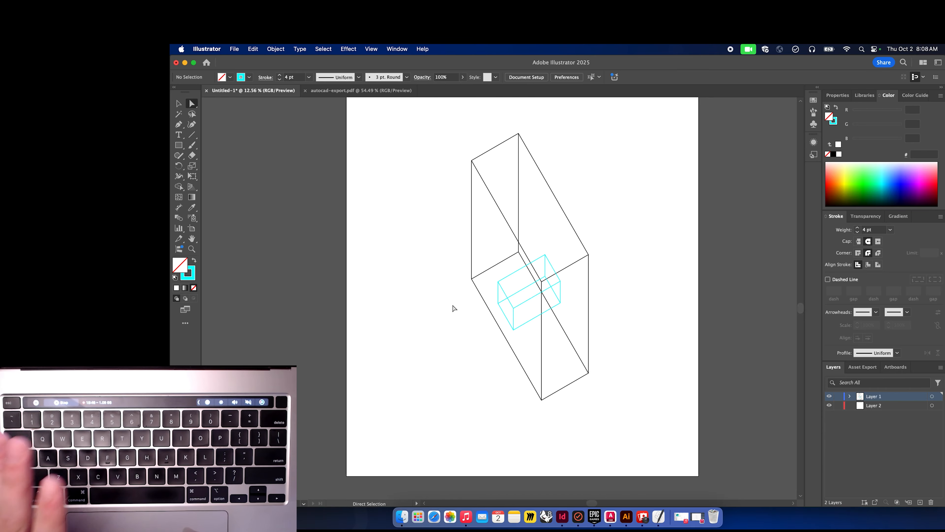
{"action": "left_click", "coordinate": [511, 276]}
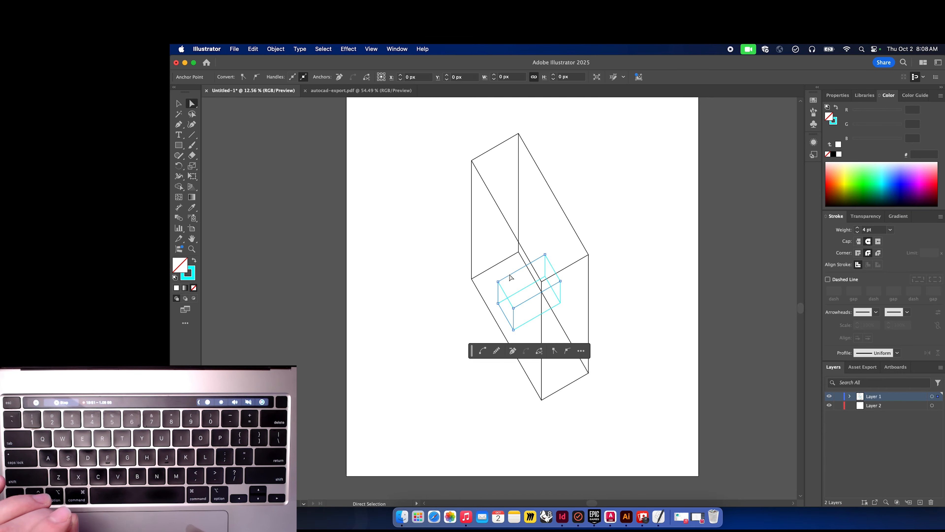
{"action": "left_click", "coordinate": [447, 317]}
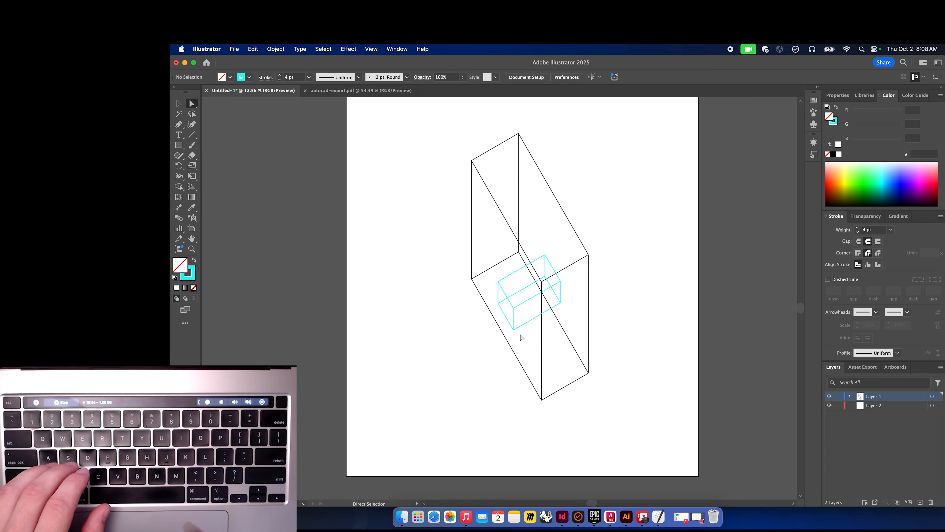
{"action": "left_click_drag", "start_coordinate": [521, 337], "coordinate": [506, 262]}
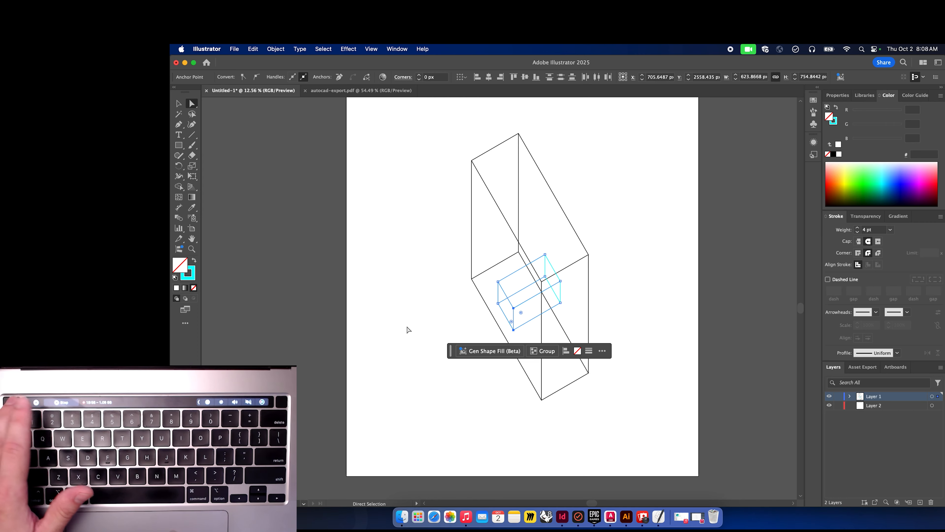
{"action": "left_click", "coordinate": [435, 327]}
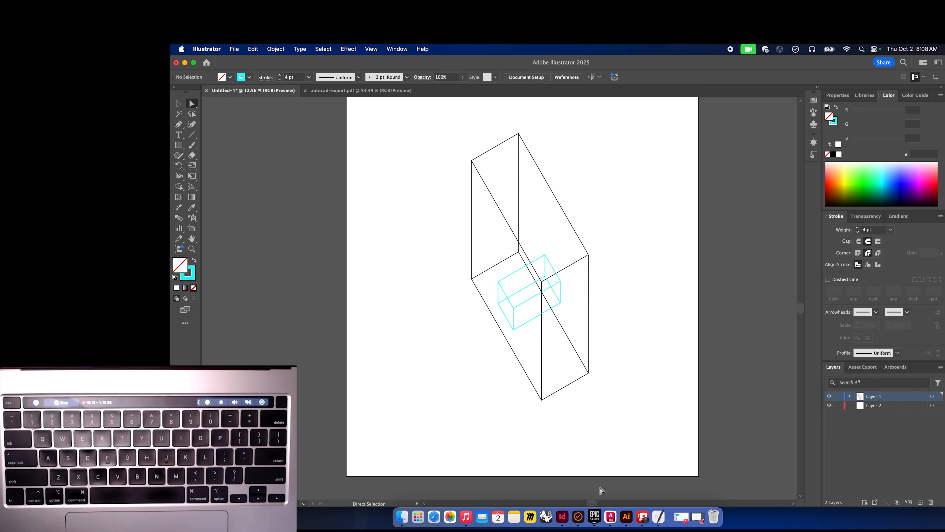
Switch to AutoCAD and quit it, saving the drawing into the F25 > 215 > tutorialthingz folder under a new name.
{"action": "left_click", "coordinate": [611, 518]}
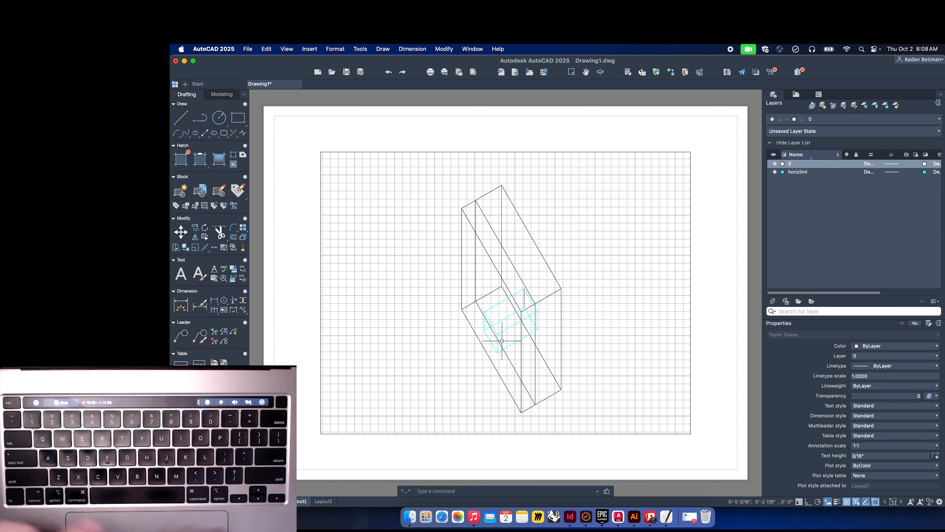
{"action": "left_click", "coordinate": [784, 172]}
{"action": "left_click", "coordinate": [849, 191]}
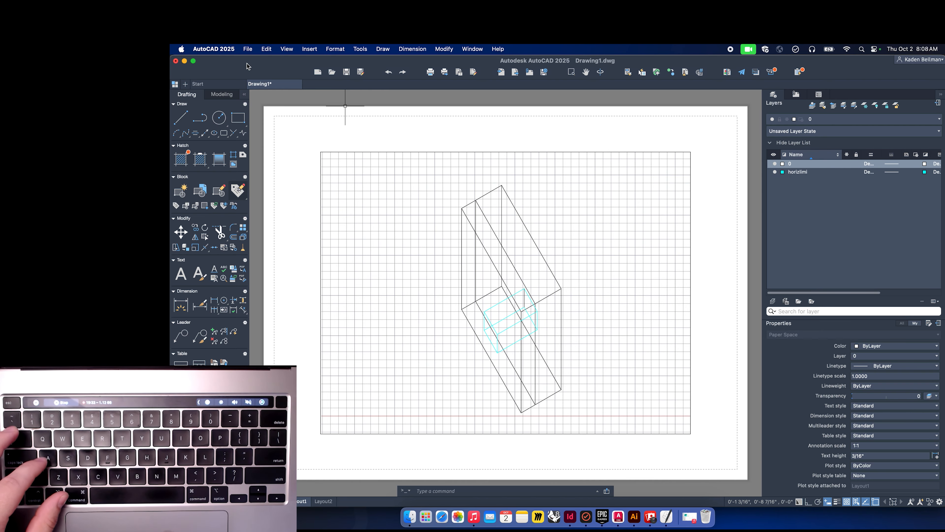
{"action": "key", "text": "super+q"}
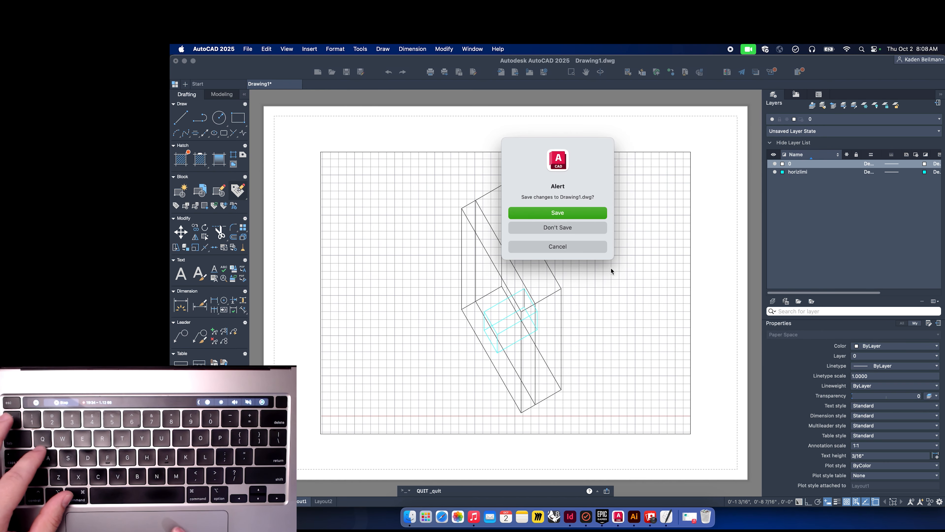
{"action": "left_click", "coordinate": [550, 215]}
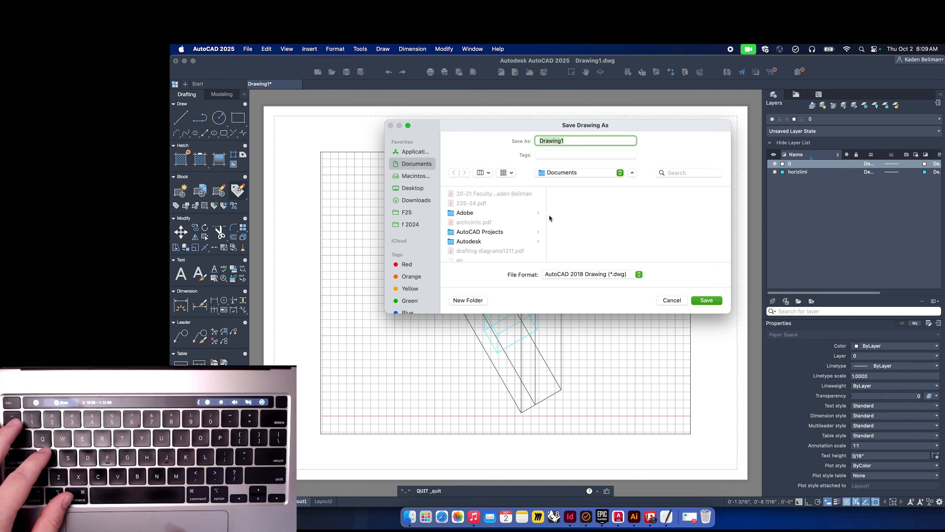
{"action": "left_click", "coordinate": [428, 212]}
{"action": "left_click", "coordinate": [469, 204]}
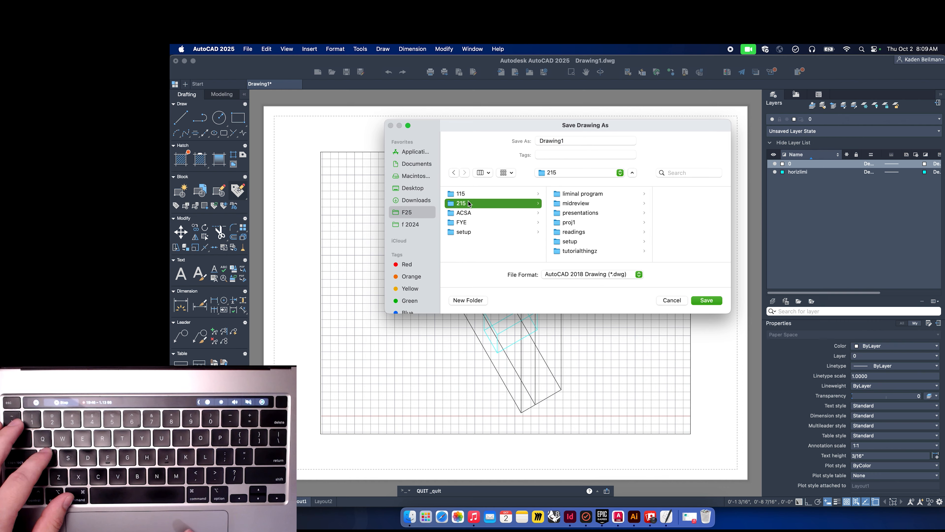
{"action": "left_click", "coordinate": [575, 252]}
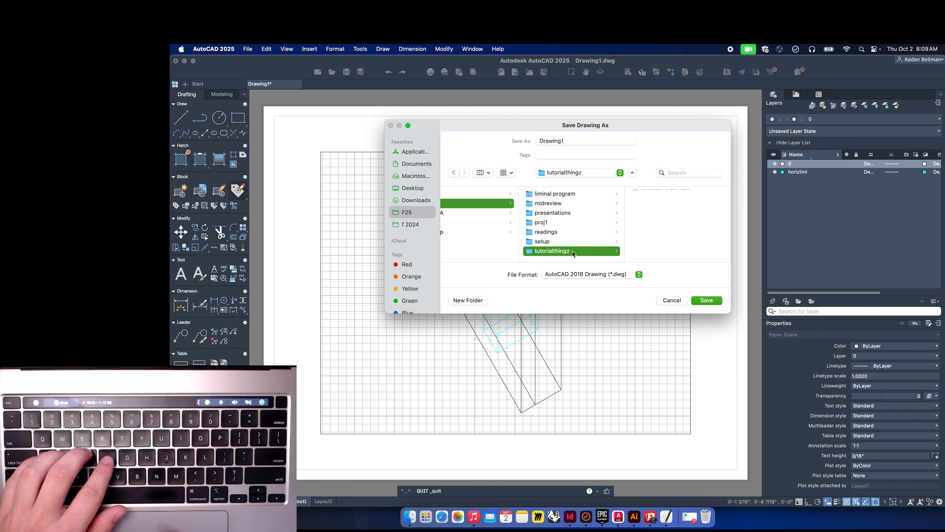
{"action": "key", "text": "Tab"}
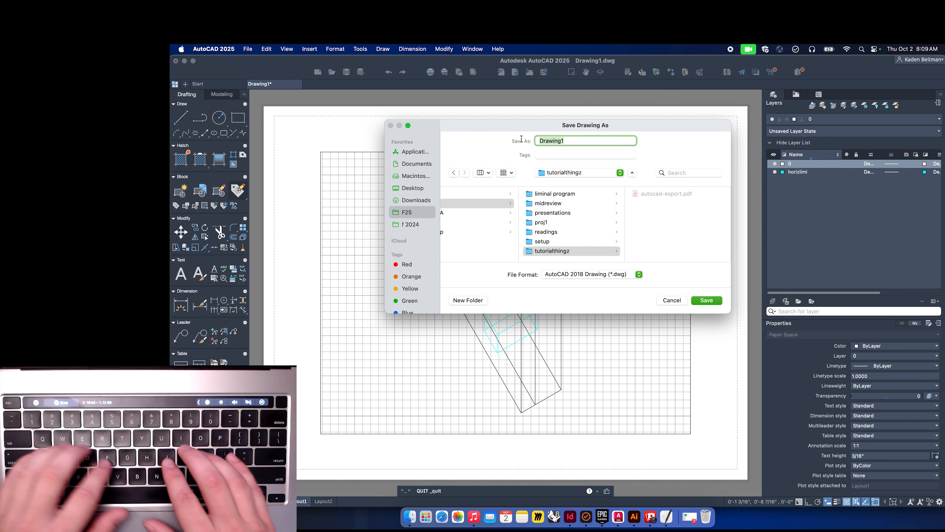
{"action": "type", "text": "g8p5w;sc;ksz;jf;j;g;id"}
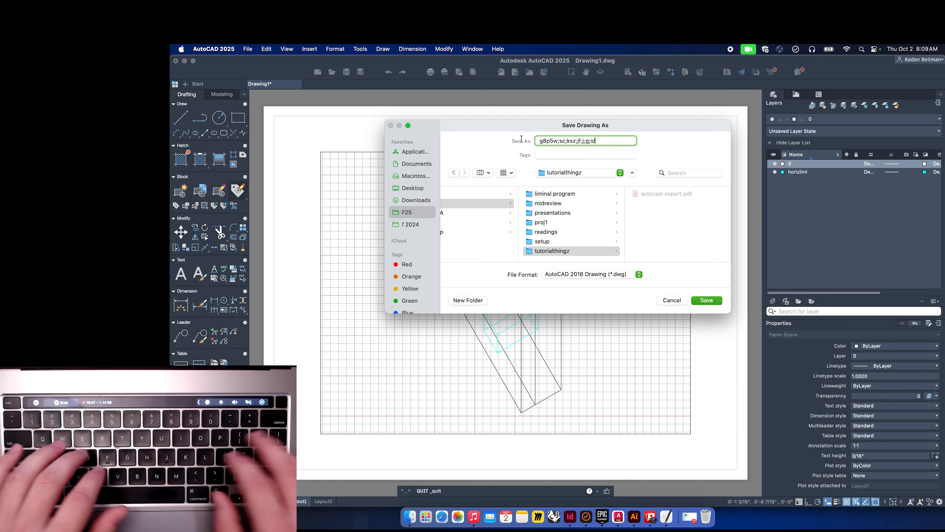
{"action": "key", "text": "Return"}
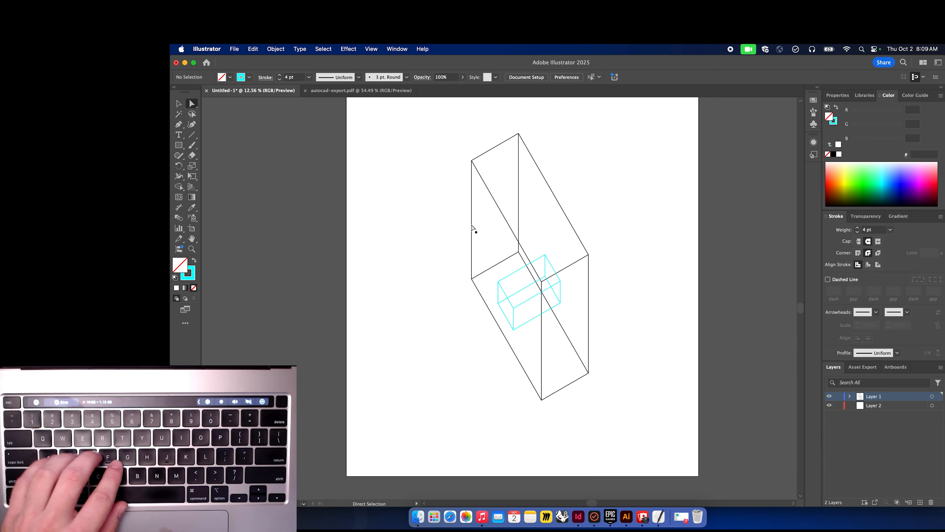
Select the small box and all other paths with the same cyan stroke color.
{"action": "left_click", "coordinate": [507, 276]}
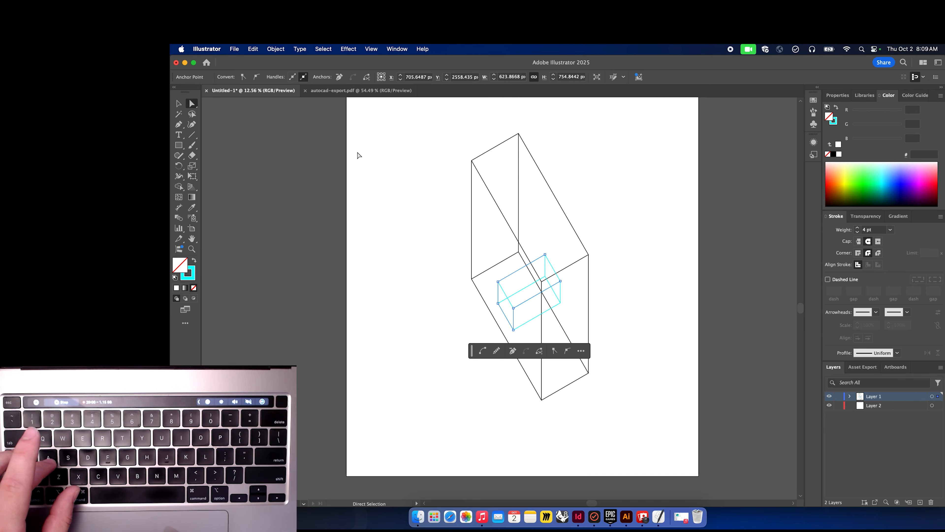
{"action": "left_click", "coordinate": [366, 201]}
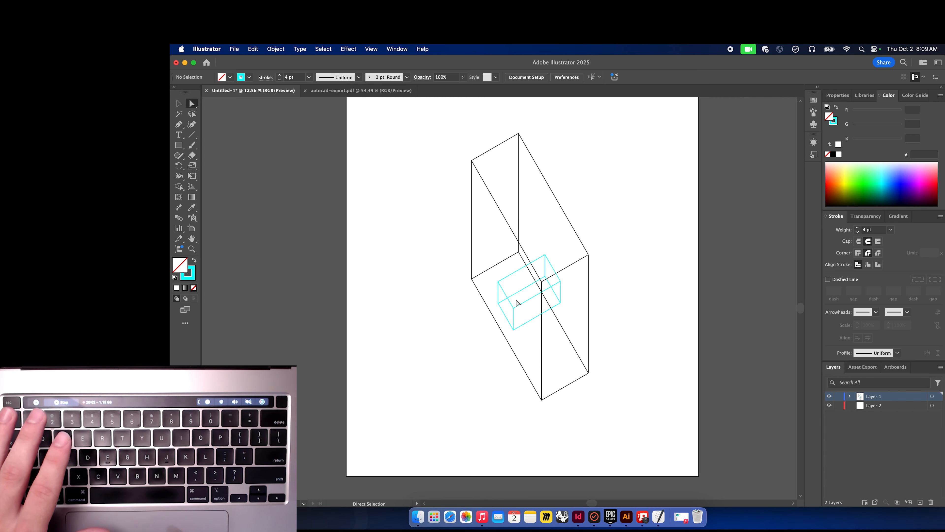
{"action": "left_click", "coordinate": [507, 282]}
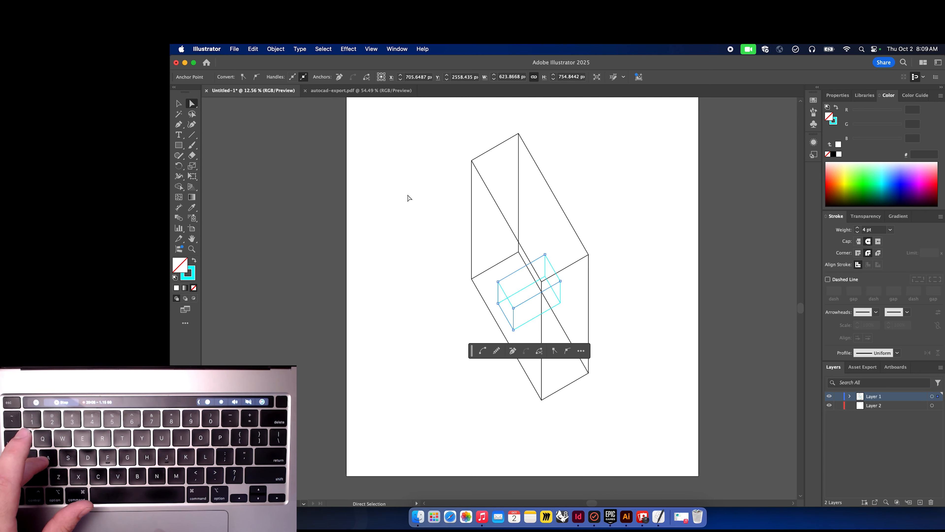
{"action": "left_click", "coordinate": [323, 48]}
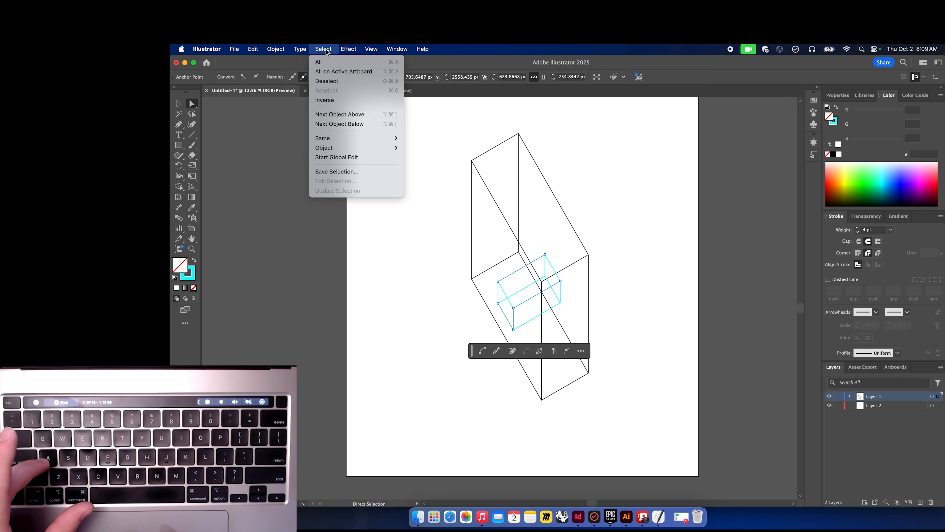
{"action": "mouse_move", "coordinate": [359, 139]}
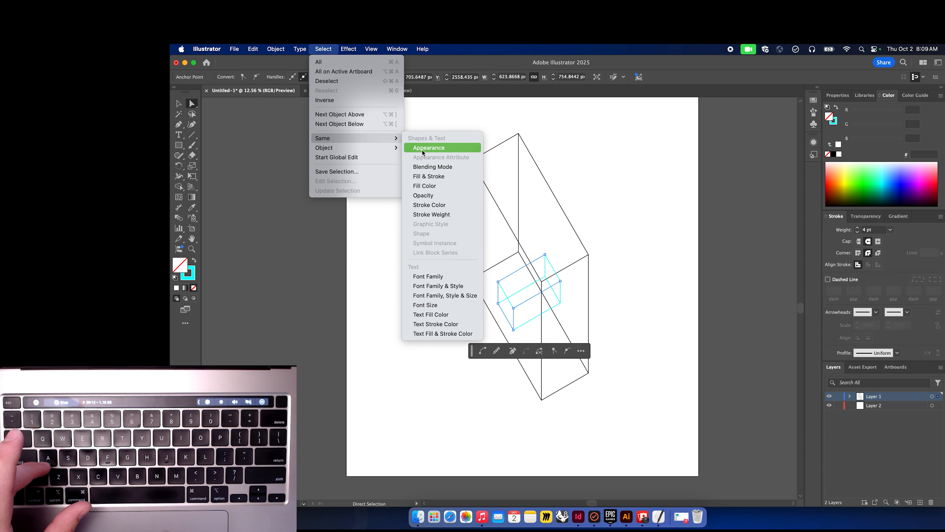
{"action": "left_click", "coordinate": [435, 207]}
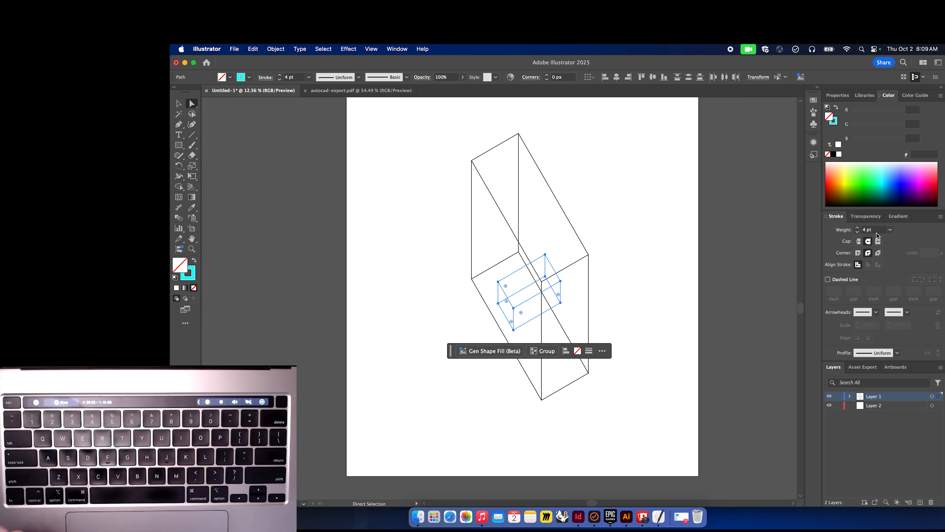
Set the selected cyan paths' stroke weight to 9.43 pt.
{"action": "left_click_drag", "start_coordinate": [869, 232], "coordinate": [847, 231]}
{"action": "type", "text": "6.43"}
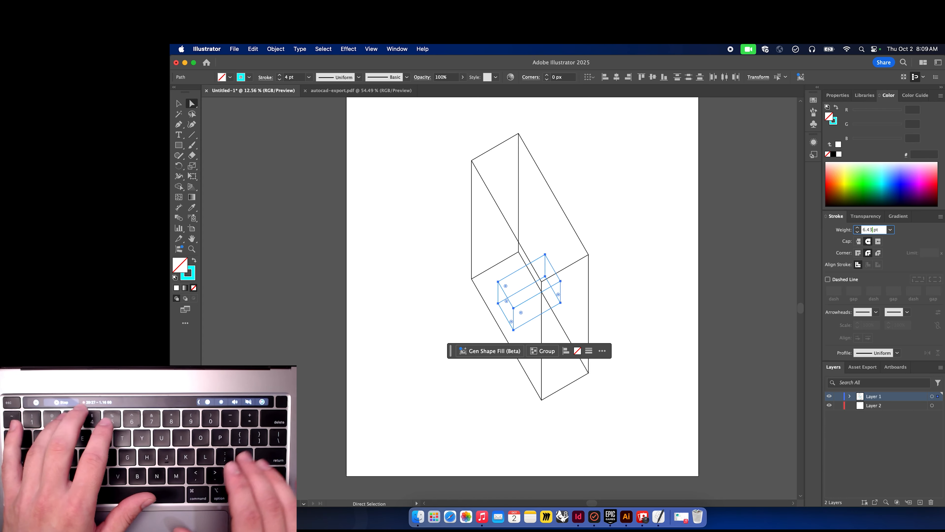
{"action": "key", "text": "Return"}
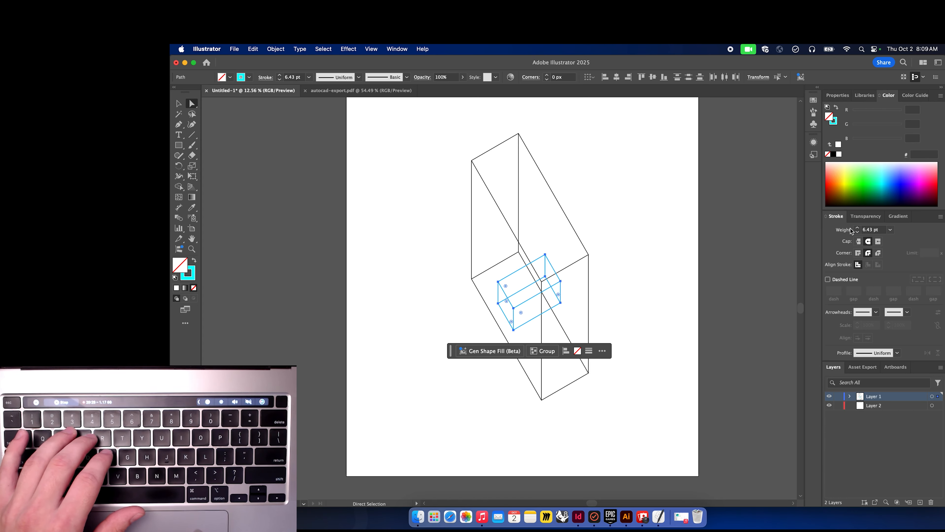
{"action": "left_click", "coordinate": [868, 230]}
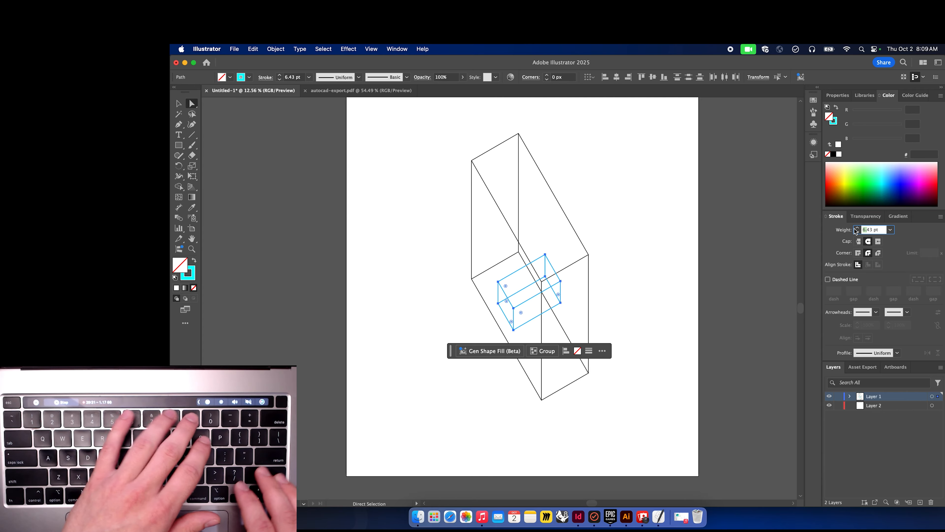
{"action": "type", "text": "9"}
{"action": "key", "text": "Return"}
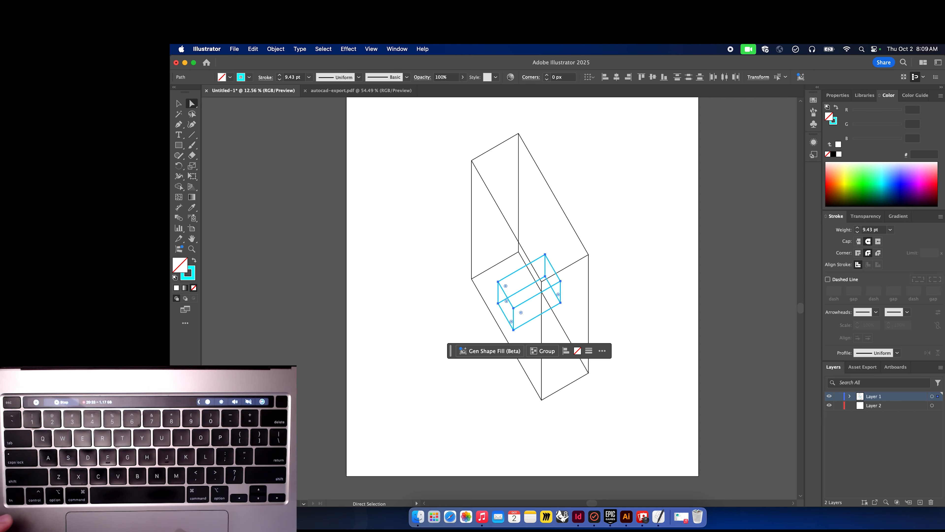
Change the selected paths' stroke color to hex 161616 and return to the Selection tool.
{"action": "double_click", "coordinate": [188, 273]}
{"action": "type", "text": "000000"}
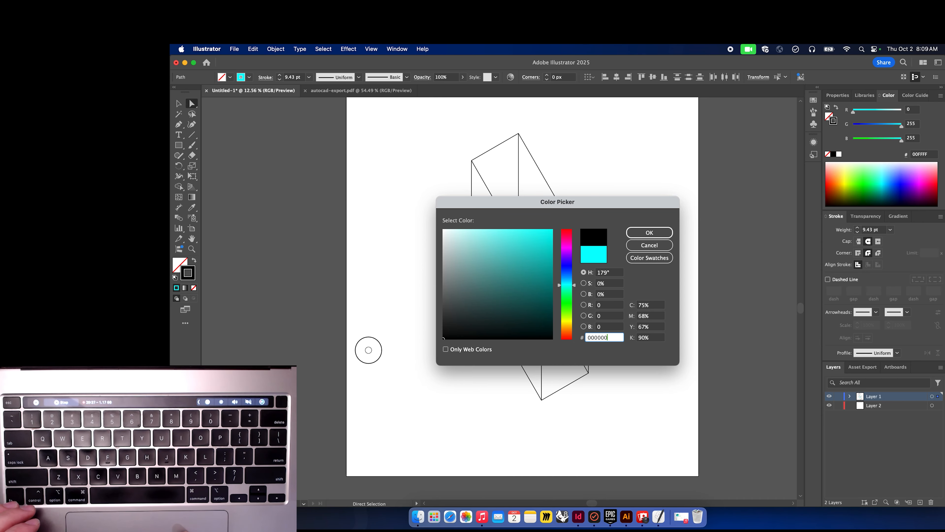
{"action": "key", "text": "BackSpace"}
{"action": "key", "text": "BackSpace"}
{"action": "key", "text": "BackSpace"}
{"action": "key", "text": "BackSpace"}
{"action": "key", "text": "BackSpace"}
{"action": "key", "text": "BackSpace"}
{"action": "type", "text": "161616"}
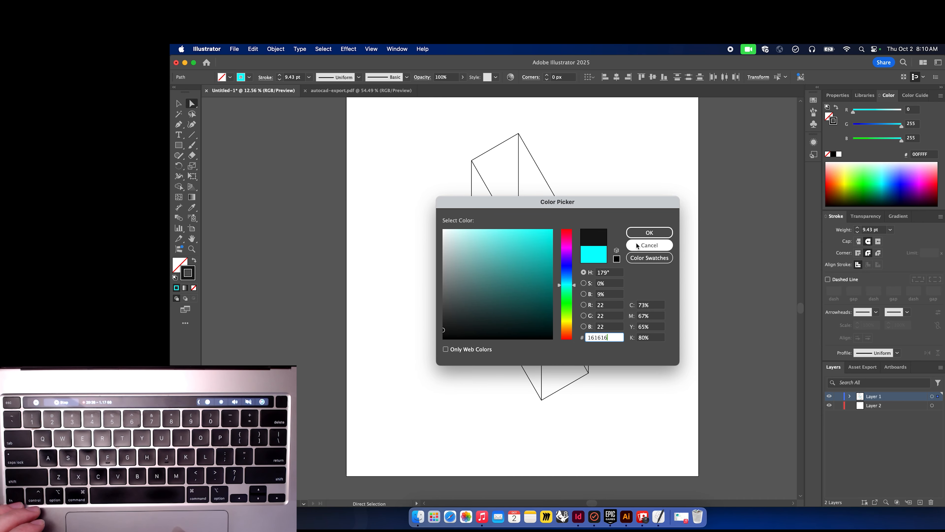
{"action": "left_click", "coordinate": [639, 234]}
{"action": "key", "text": "v"}
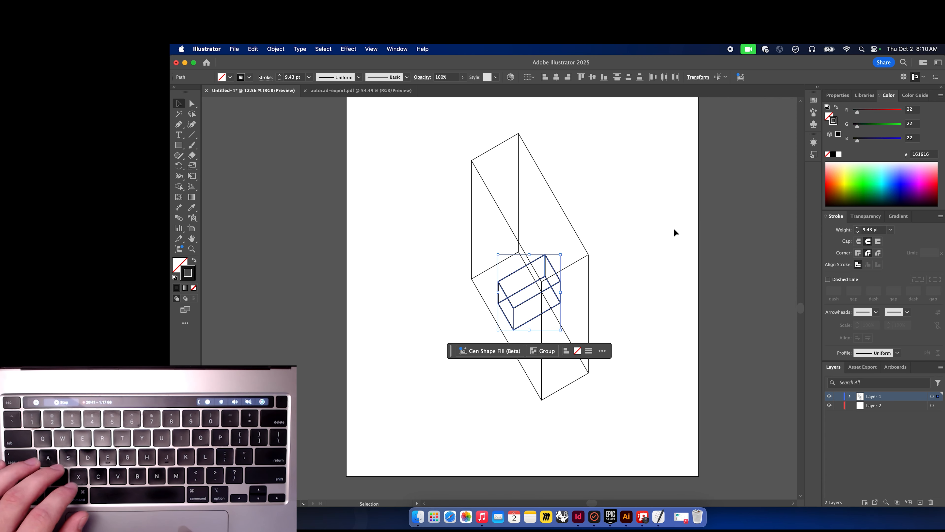
{"action": "left_click", "coordinate": [674, 228]}
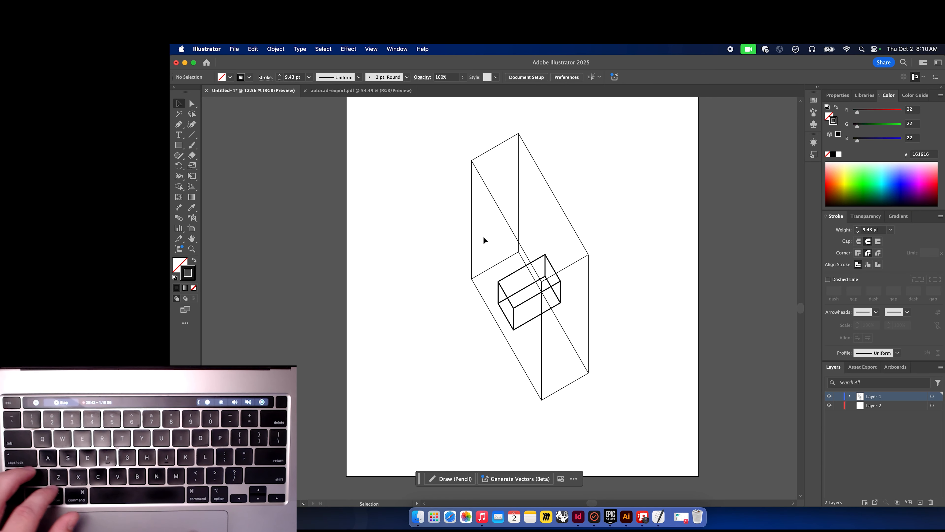
{"action": "key", "text": "a"}
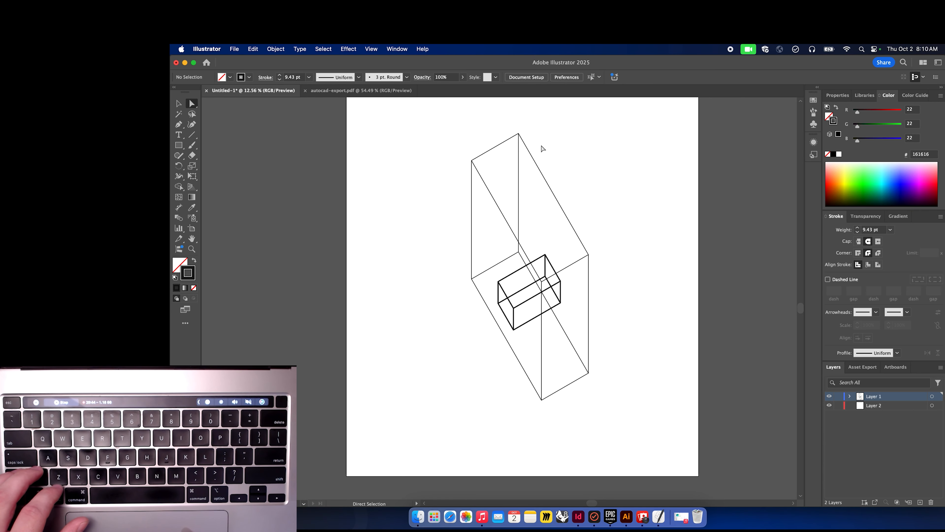
{"action": "left_click_drag", "start_coordinate": [538, 130], "coordinate": [471, 193]}
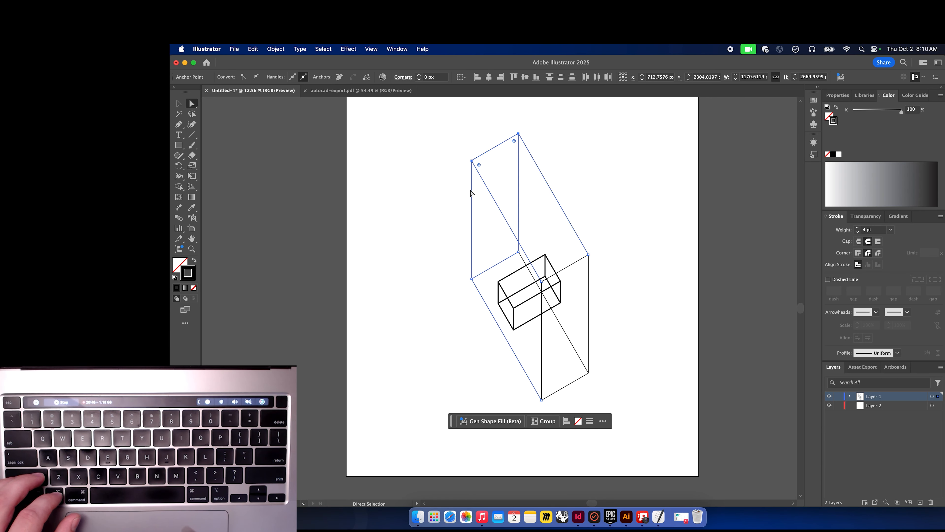
{"action": "left_click", "coordinate": [589, 372], "text": "shift"}
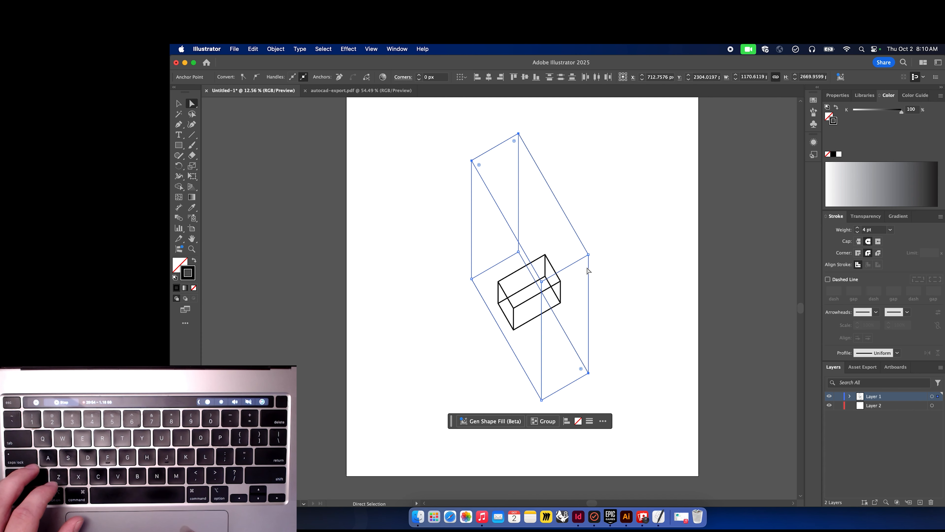
{"action": "right_click", "coordinate": [589, 269]}
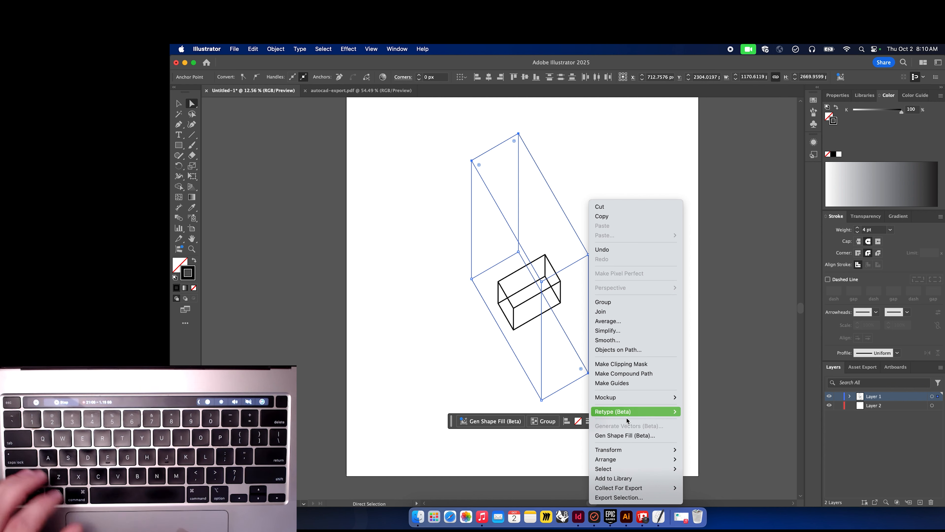
{"action": "left_click", "coordinate": [712, 336]}
{"action": "left_click", "coordinate": [582, 208]}
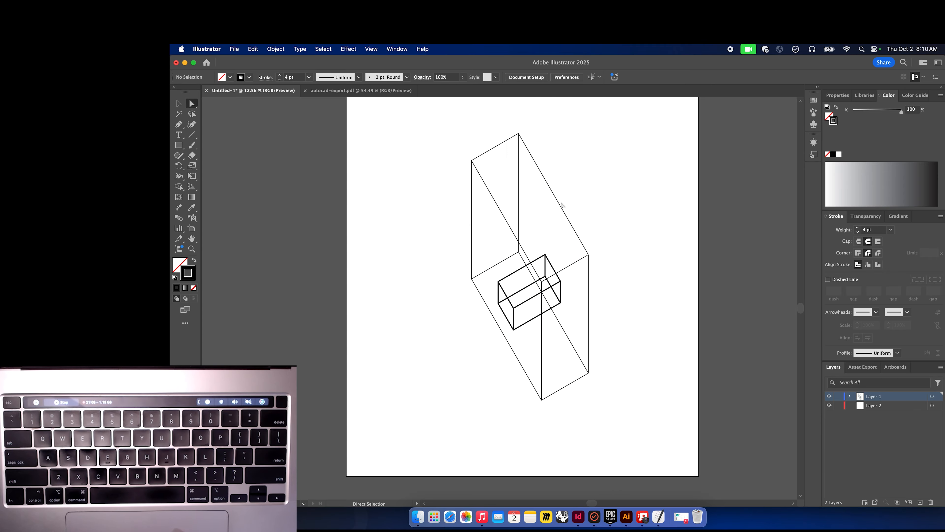
{"action": "left_click", "coordinate": [560, 205]}
{"action": "left_click", "coordinate": [608, 203]}
{"action": "left_click", "coordinate": [589, 304]}
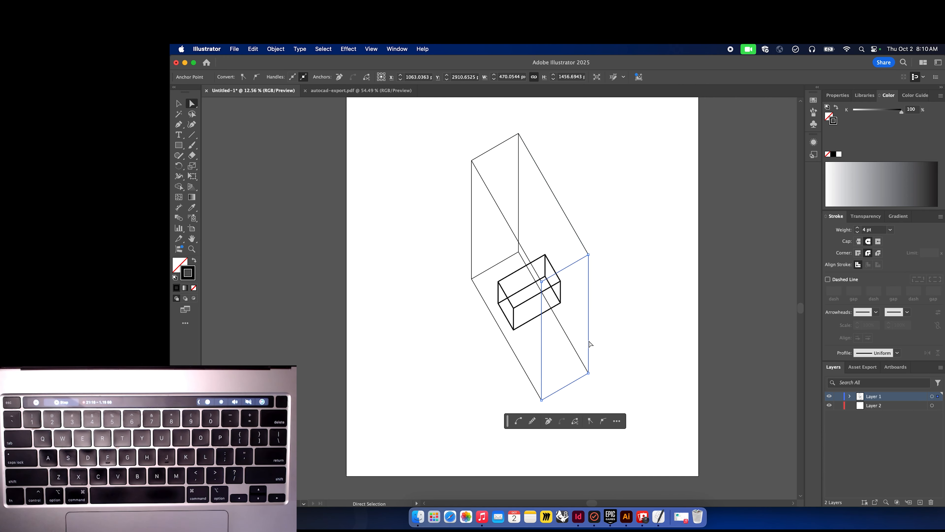
{"action": "right_click", "coordinate": [589, 343]}
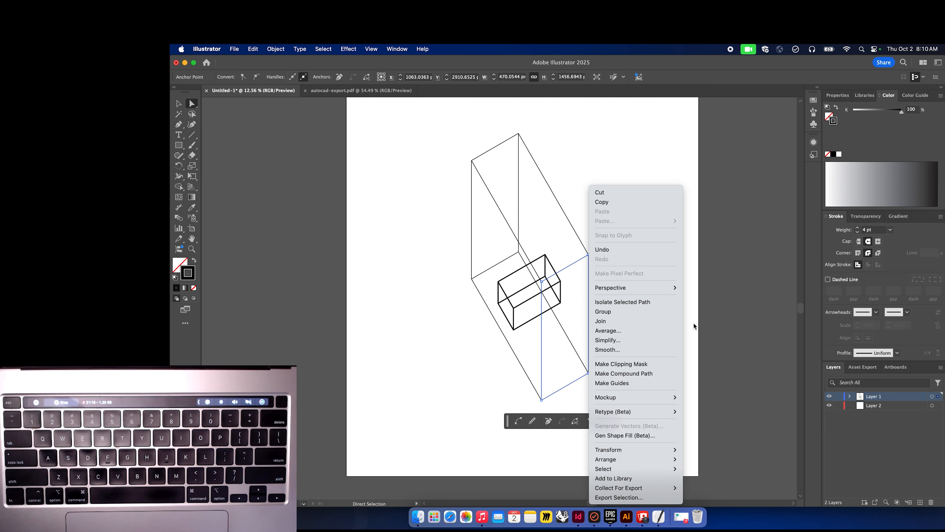
{"action": "left_click", "coordinate": [734, 322]}
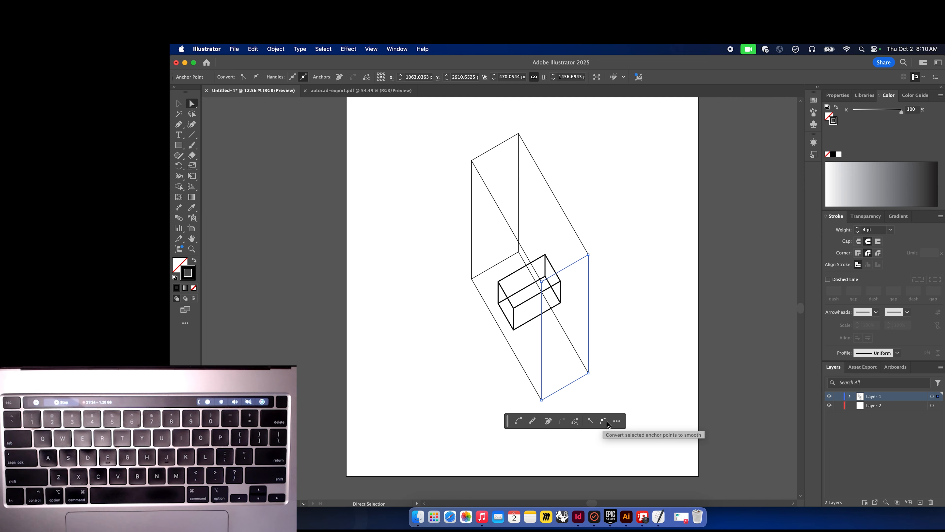
{"action": "left_click", "coordinate": [633, 358]}
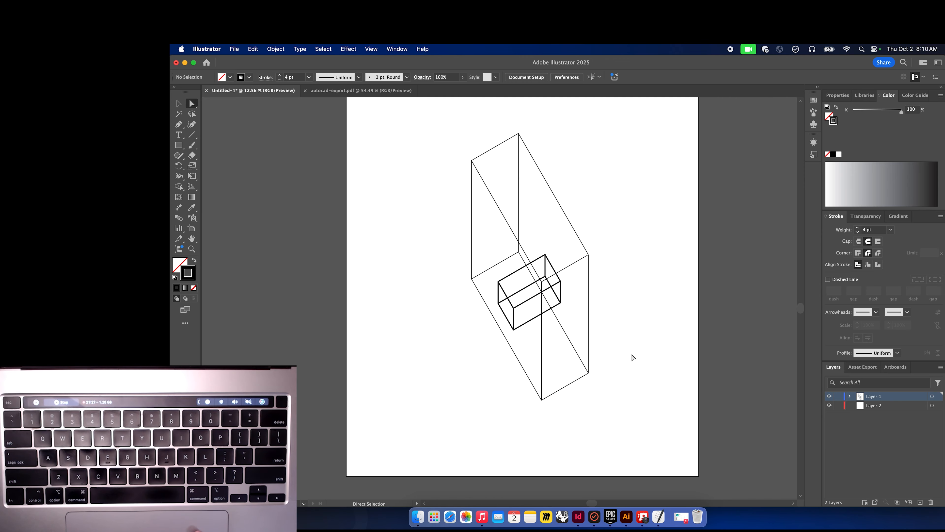
Switch to the Pen tool and add a new layer to the Layers panel.
{"action": "key", "text": "n"}
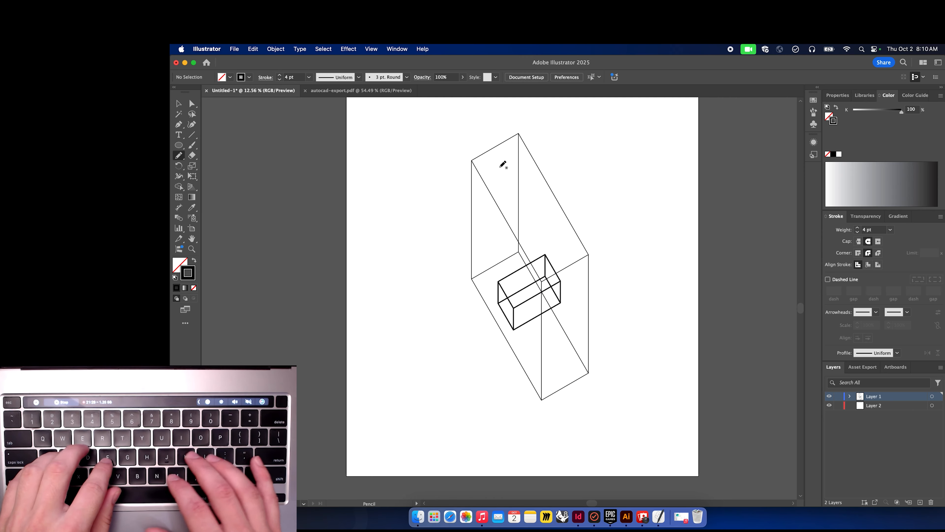
{"action": "key", "text": "l"}
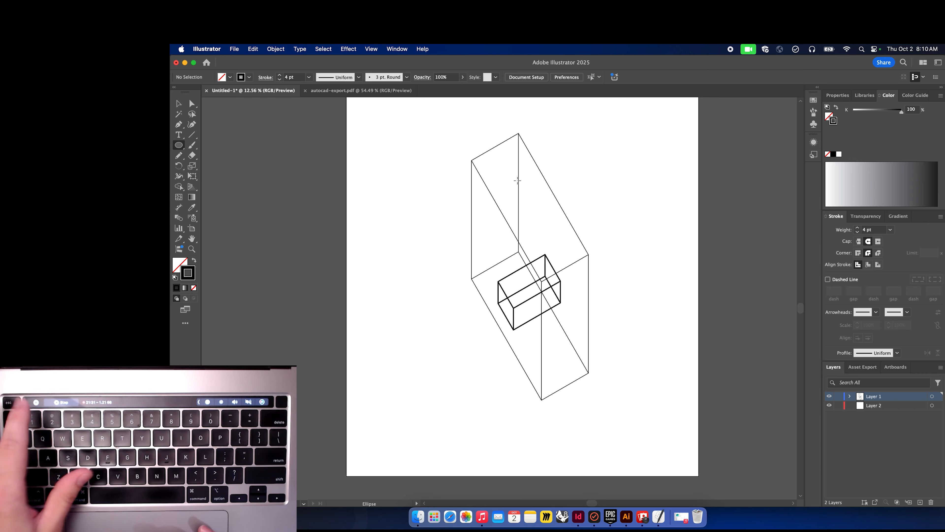
{"action": "key", "text": "p"}
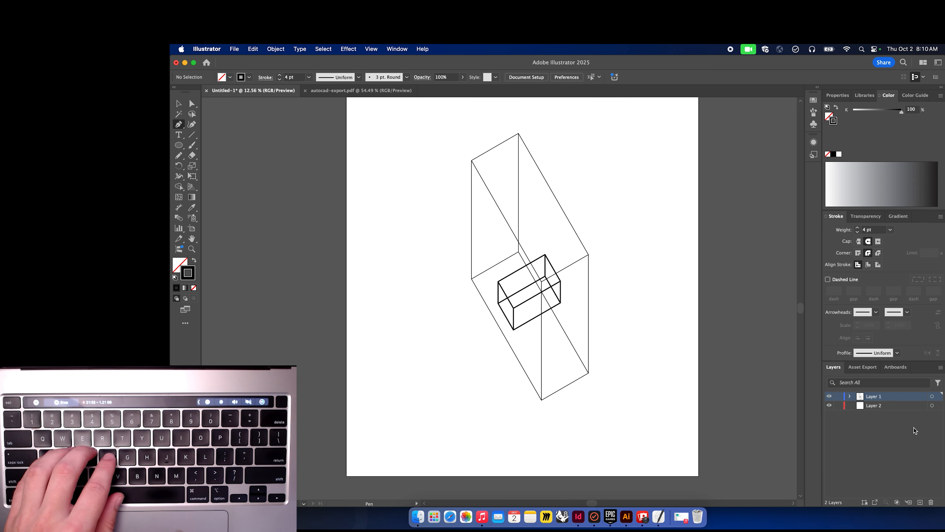
{"action": "left_click", "coordinate": [911, 406]}
{"action": "left_click", "coordinate": [921, 502]}
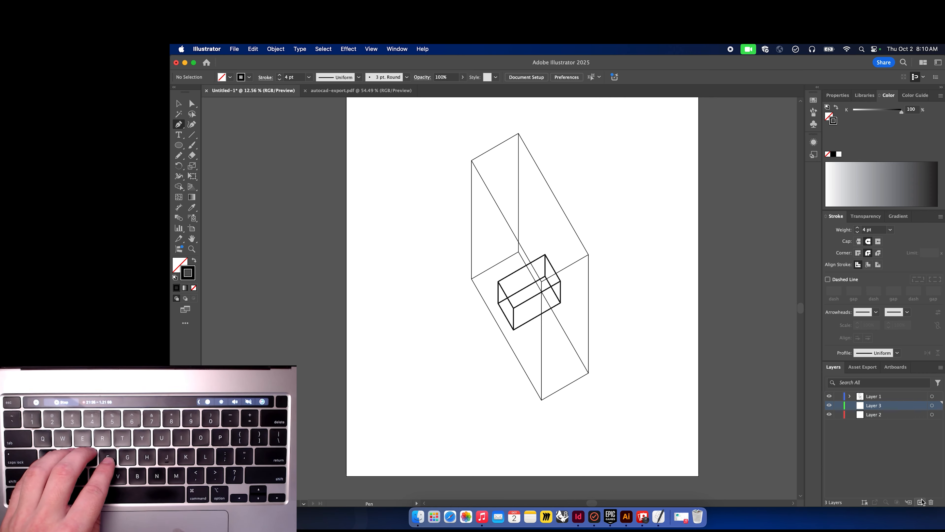
Move the new Layer 3 to the bottom of the layer stack and lock Layers 1 and 2.
{"action": "left_click", "coordinate": [894, 428]}
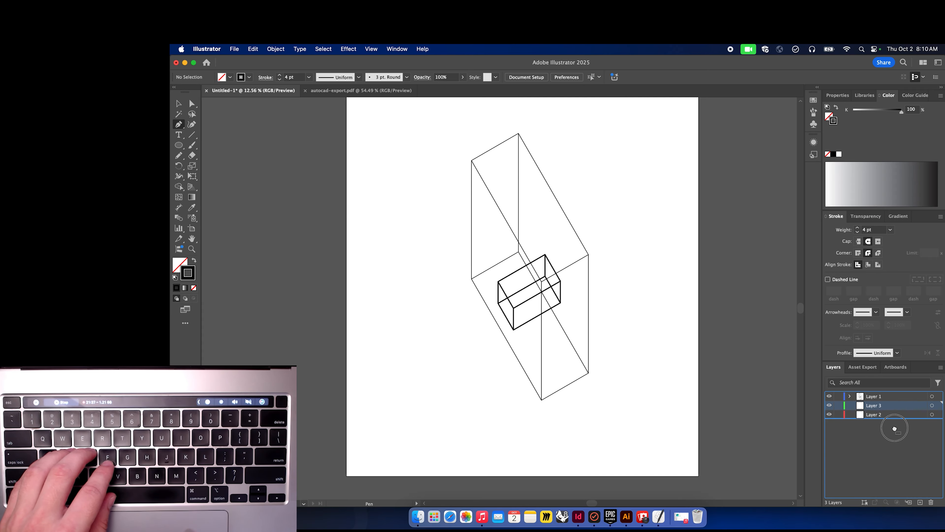
{"action": "left_click_drag", "start_coordinate": [895, 428], "coordinate": [895, 425]}
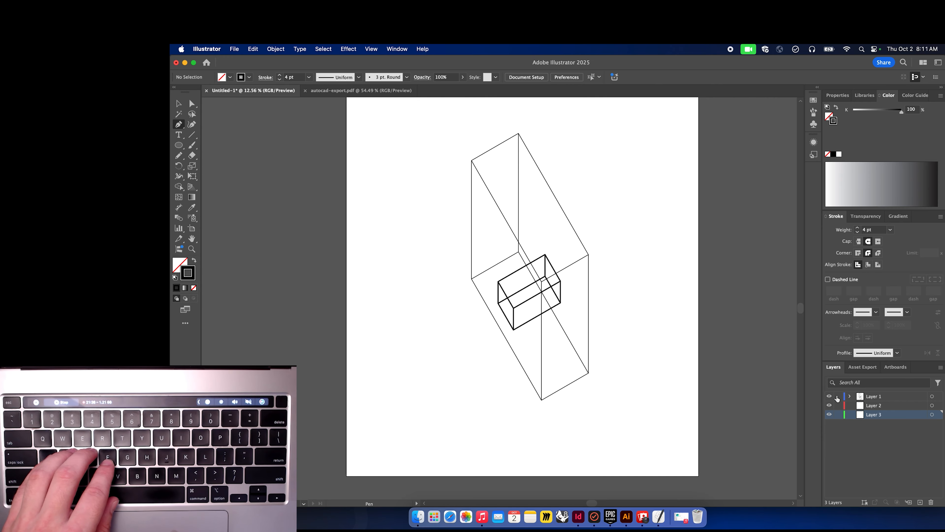
{"action": "left_click", "coordinate": [841, 406]}
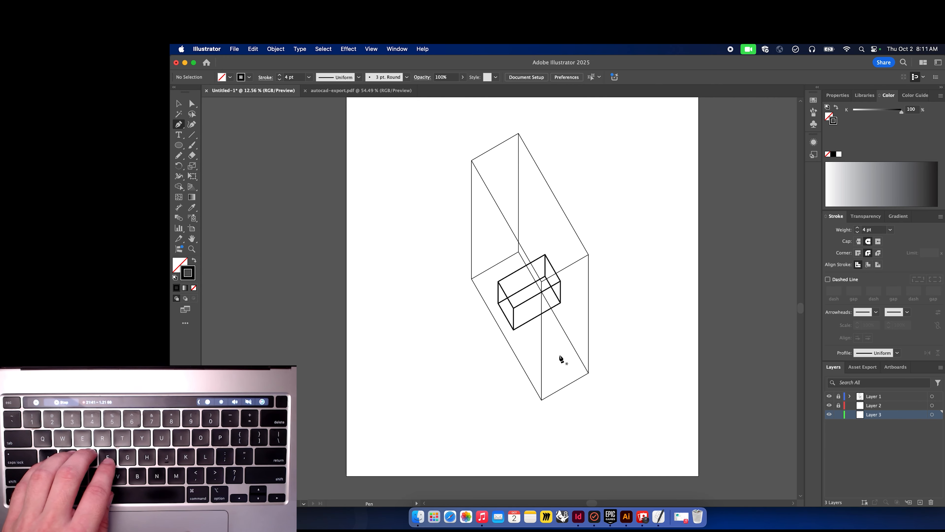
Trace the large box's outer silhouette as a closed Pen path around its corner points on Layer 3.
{"action": "scroll", "coordinate": [472, 253], "scroll_direction": "up", "scroll_amount": 5}
{"action": "scroll", "coordinate": [472, 253], "scroll_direction": "up", "scroll_amount": 1}
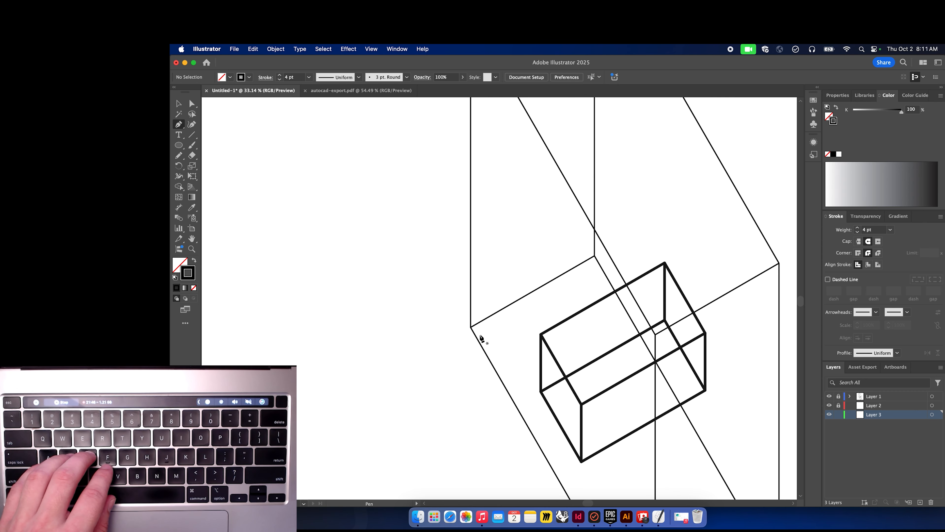
{"action": "left_click", "coordinate": [471, 328]}
{"action": "scroll", "coordinate": [472, 330], "scroll_direction": "up", "scroll_amount": 5}
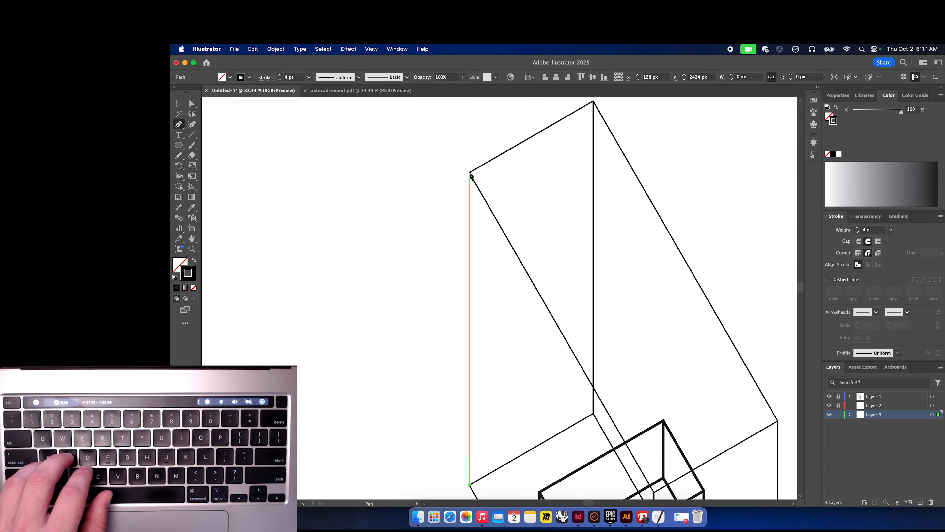
{"action": "left_click", "coordinate": [470, 173]}
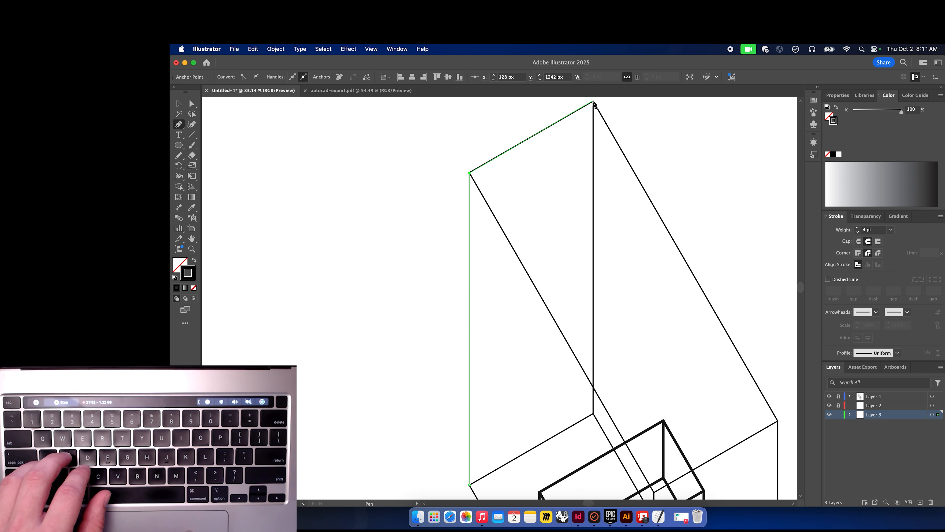
{"action": "left_click", "coordinate": [594, 103]}
{"action": "scroll", "coordinate": [633, 173], "scroll_direction": "down", "scroll_amount": 8}
{"action": "scroll", "coordinate": [634, 173], "scroll_direction": "right", "scroll_amount": 8}
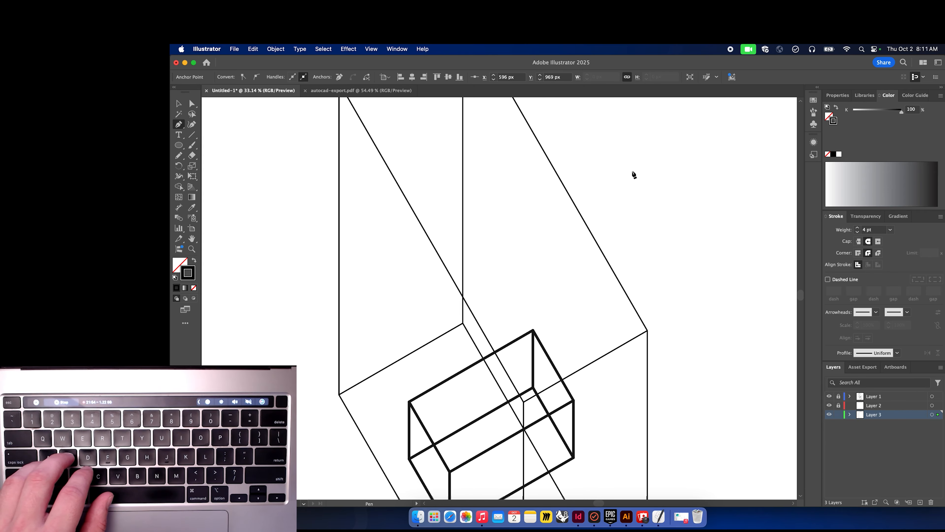
{"action": "left_click", "coordinate": [607, 268]}
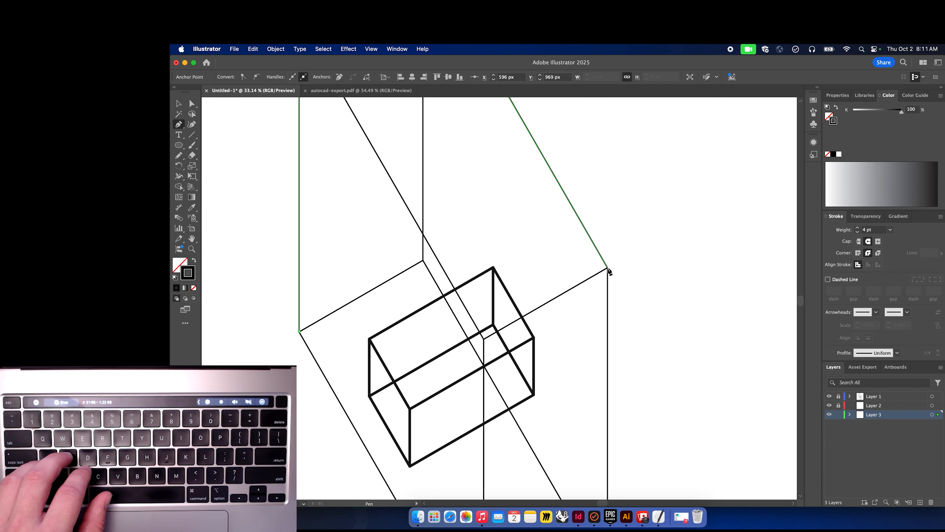
{"action": "scroll", "coordinate": [615, 329], "scroll_direction": "down", "scroll_amount": 6}
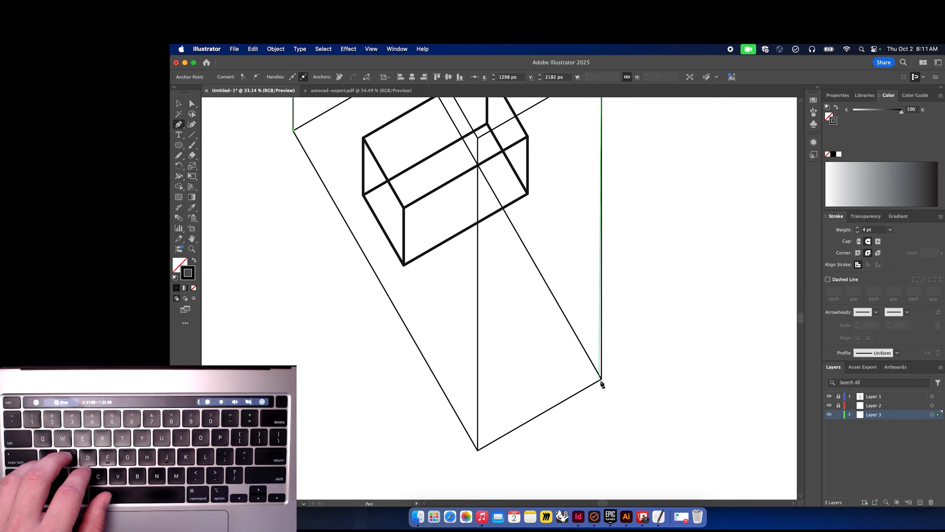
{"action": "left_click", "coordinate": [602, 379]}
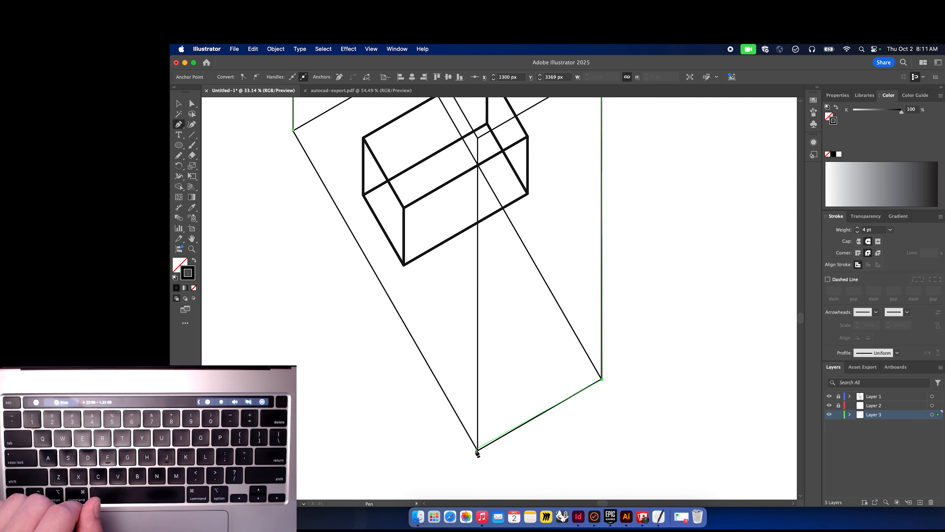
{"action": "left_click", "coordinate": [478, 451]}
{"action": "scroll", "coordinate": [375, 310], "scroll_direction": "up", "scroll_amount": 2}
{"action": "scroll", "coordinate": [376, 310], "scroll_direction": "left", "scroll_amount": 2}
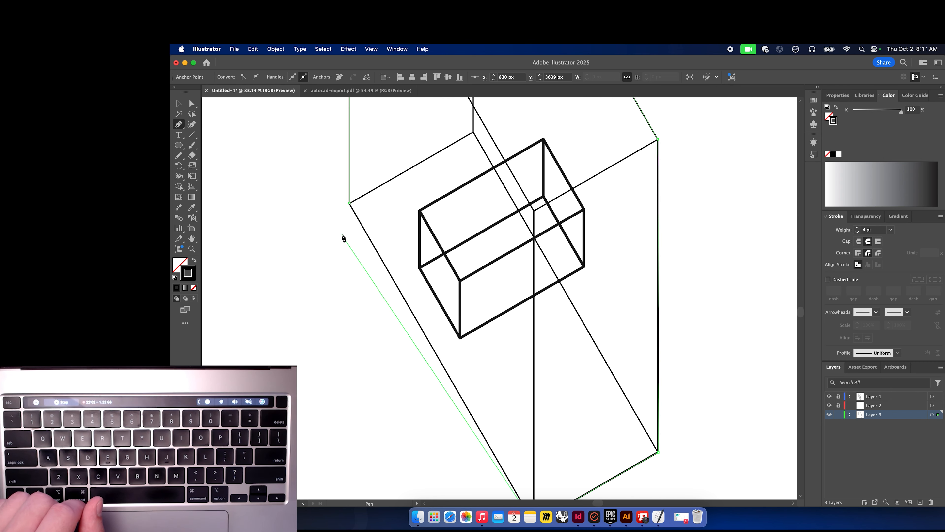
{"action": "left_click", "coordinate": [350, 204]}
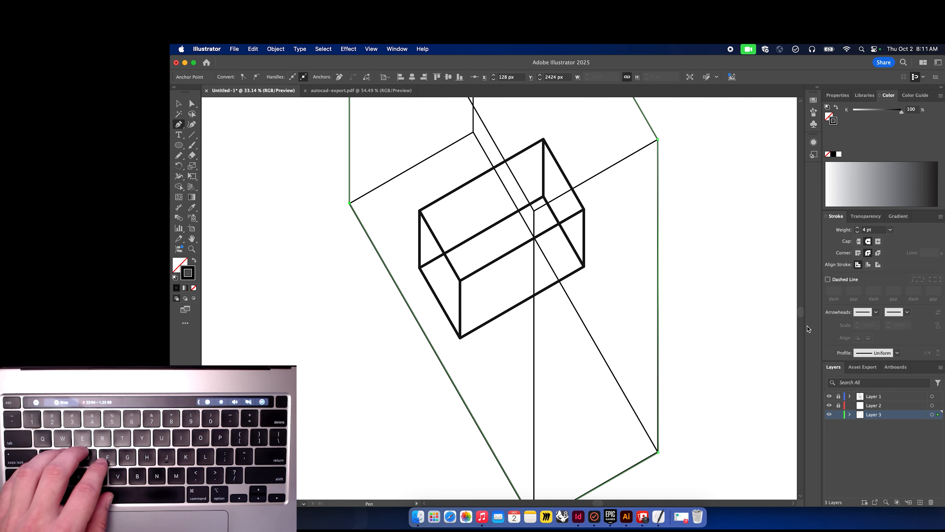
Set the traced silhouette's stroke weight to 16 pt and deselect it.
{"action": "left_click", "coordinate": [858, 228]}
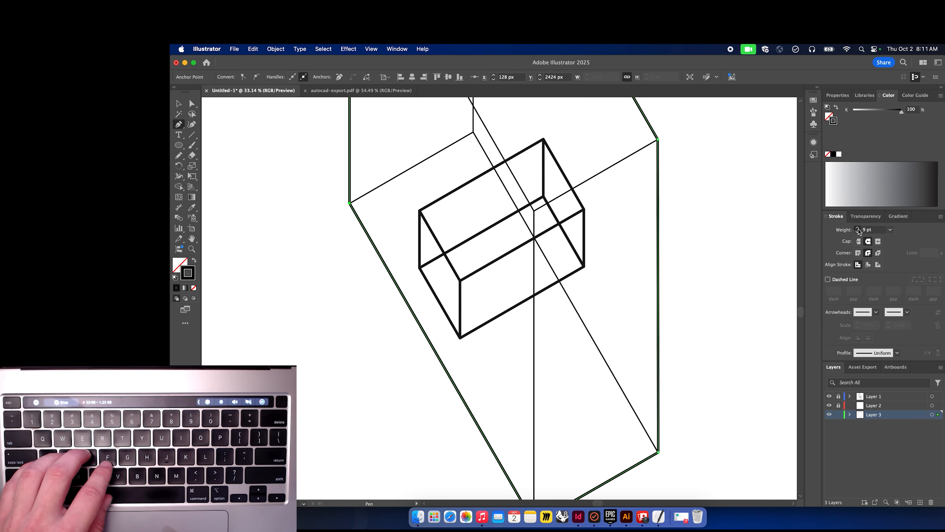
{"action": "key", "text": "v"}
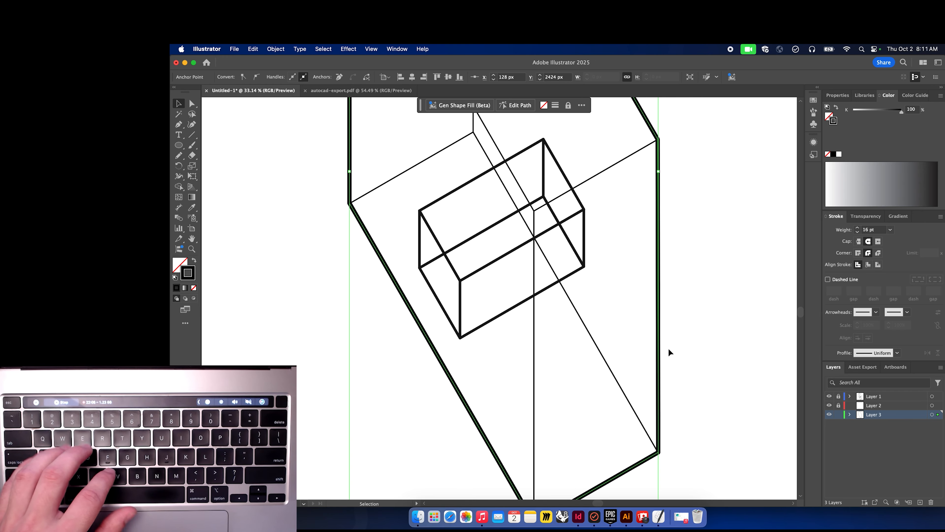
{"action": "left_click", "coordinate": [691, 347]}
Add another new layer above Layer 3 and switch back to the Pen tool, zooming in on the small box.
{"action": "scroll", "coordinate": [690, 347], "scroll_direction": "down", "scroll_amount": 5}
{"action": "scroll", "coordinate": [690, 348], "scroll_direction": "up", "scroll_amount": 2}
{"action": "scroll", "coordinate": [690, 347], "scroll_direction": "right", "scroll_amount": 2}
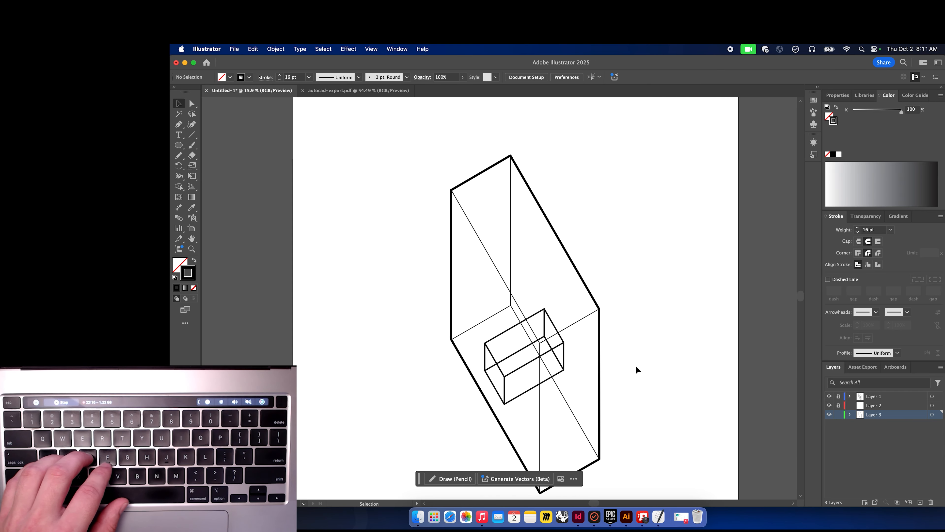
{"action": "scroll", "coordinate": [636, 366], "scroll_direction": "down", "scroll_amount": 2}
{"action": "scroll", "coordinate": [637, 366], "scroll_direction": "right", "scroll_amount": 1}
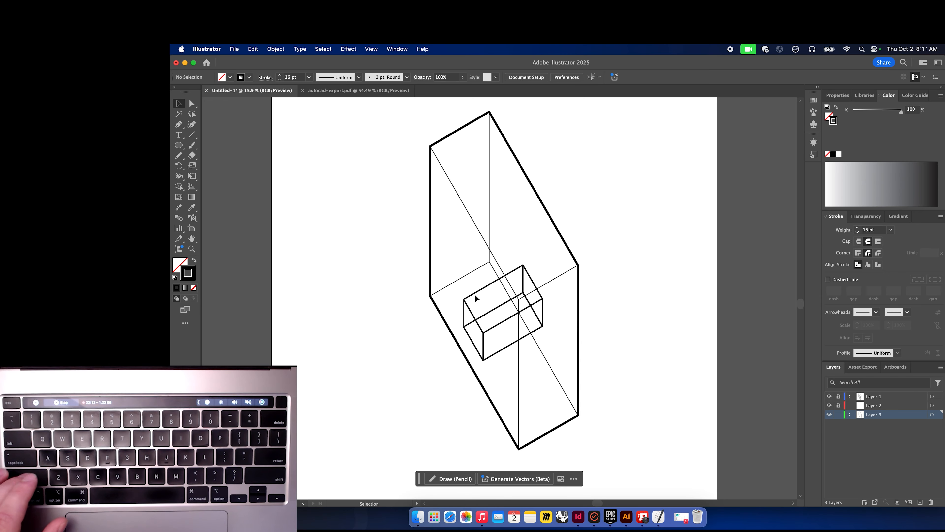
{"action": "key", "text": "a"}
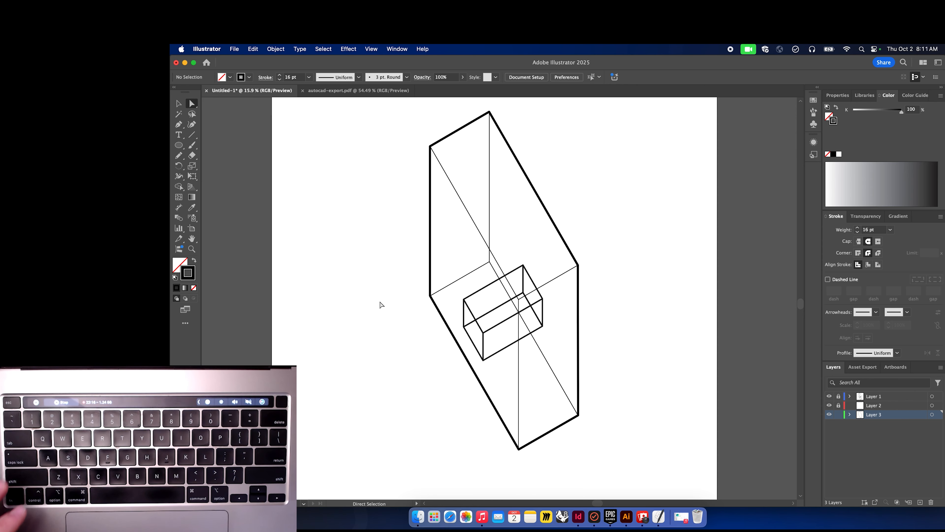
{"action": "scroll", "coordinate": [381, 304], "scroll_direction": "left", "scroll_amount": 2}
{"action": "scroll", "coordinate": [380, 304], "scroll_direction": "up", "scroll_amount": 1}
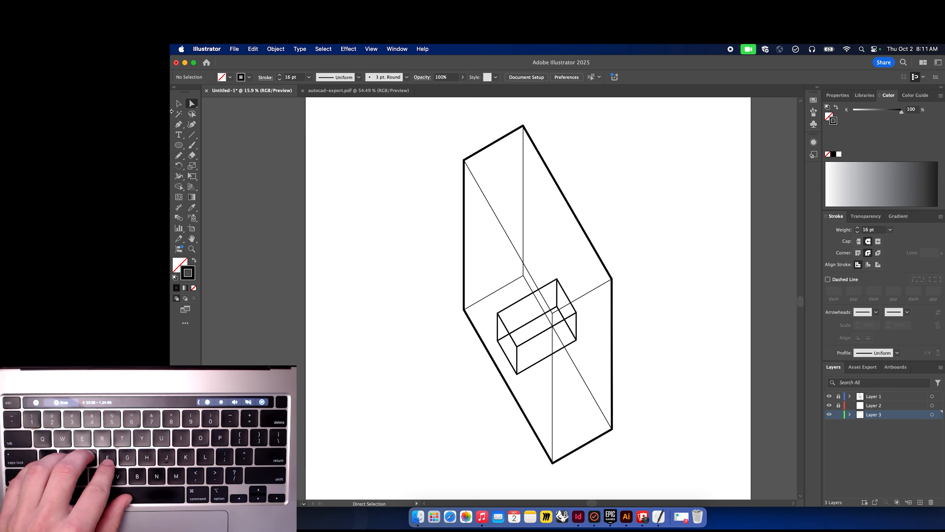
{"action": "left_click", "coordinate": [921, 502]}
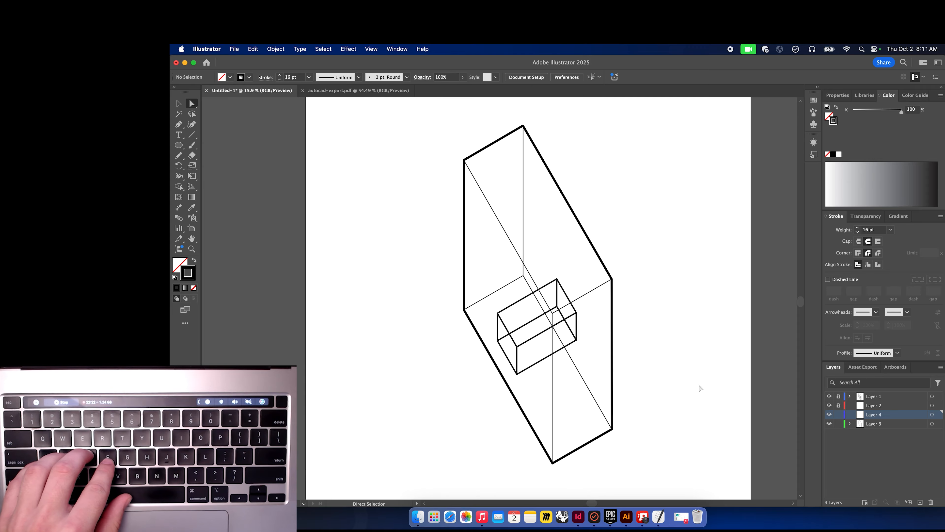
{"action": "left_click", "coordinate": [179, 124]}
{"action": "scroll", "coordinate": [499, 344], "scroll_direction": "up", "scroll_amount": 3}
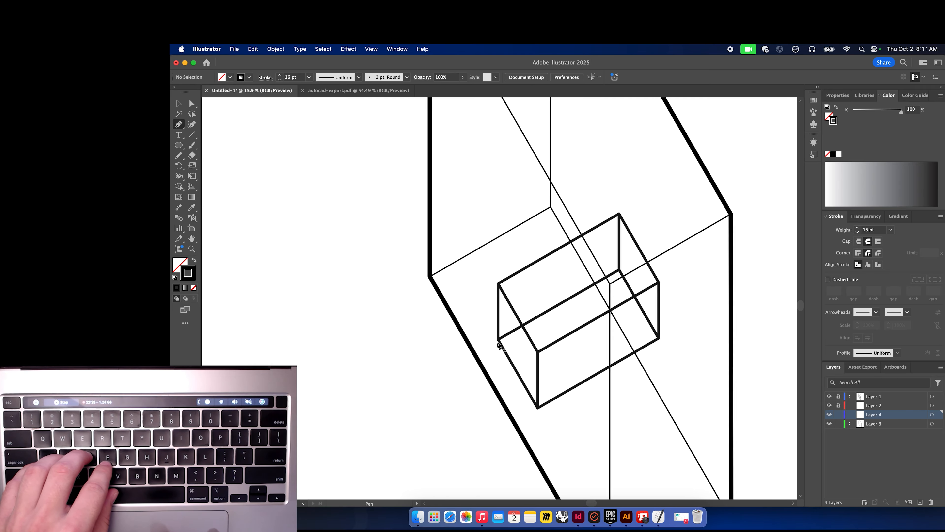
{"action": "scroll", "coordinate": [499, 344], "scroll_direction": "up", "scroll_amount": 5}
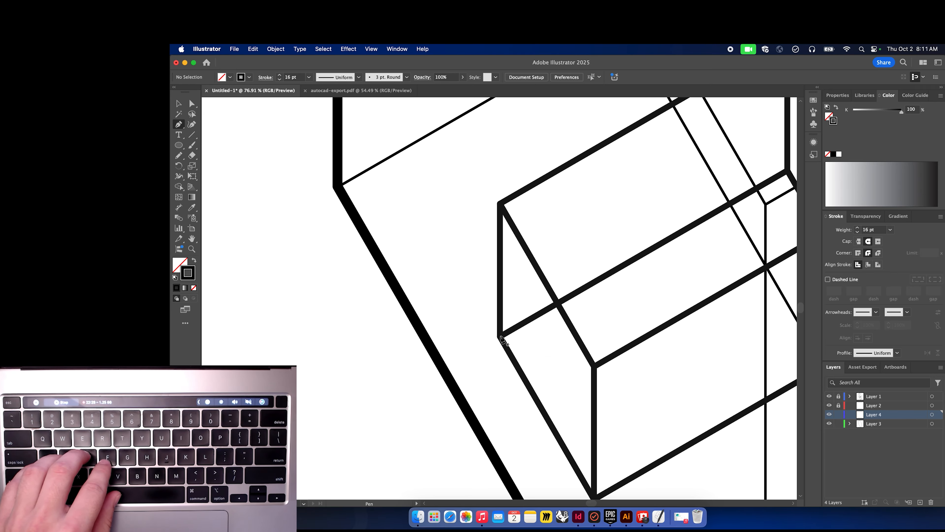
Lock Layer 3 and trace the small box's outer silhouette as a closed Pen path on Layer 4.
{"action": "left_click", "coordinate": [838, 424]}
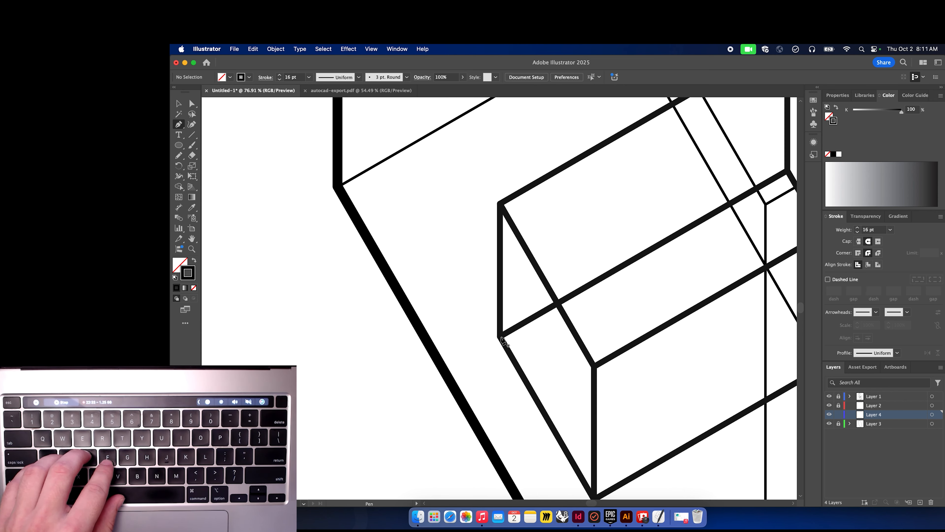
{"action": "left_click", "coordinate": [501, 337]}
{"action": "left_click", "coordinate": [501, 206]}
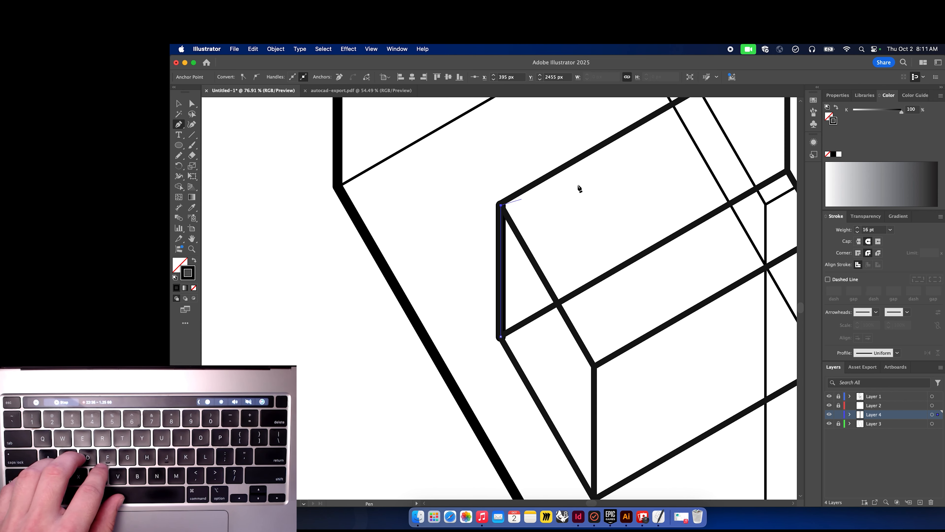
{"action": "scroll", "coordinate": [580, 188], "scroll_direction": "right", "scroll_amount": 5}
{"action": "scroll", "coordinate": [581, 188], "scroll_direction": "up", "scroll_amount": 4}
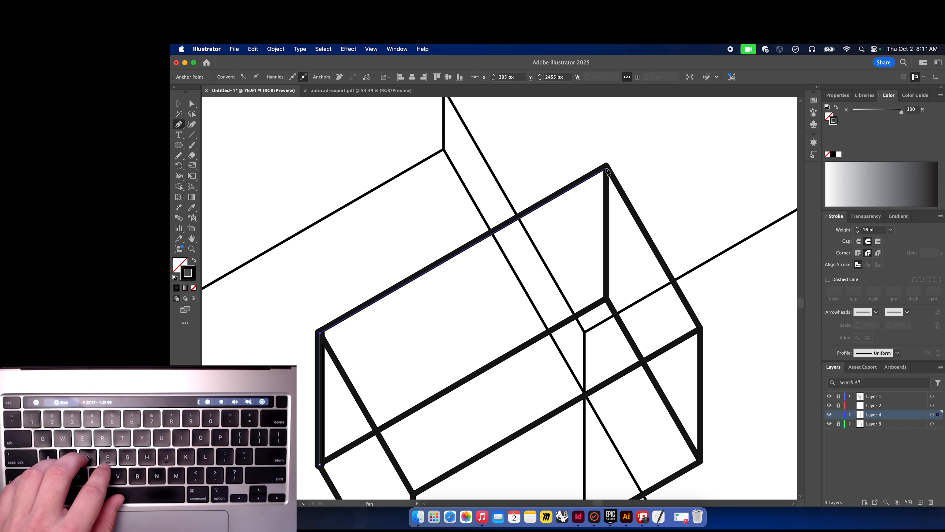
{"action": "left_click", "coordinate": [607, 169]}
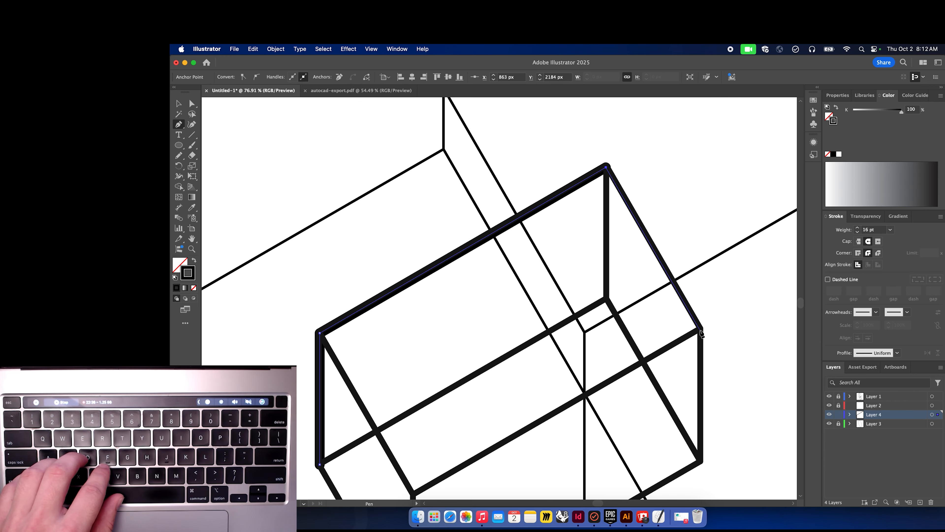
{"action": "left_click", "coordinate": [700, 329]}
{"action": "scroll", "coordinate": [697, 420], "scroll_direction": "down", "scroll_amount": 3}
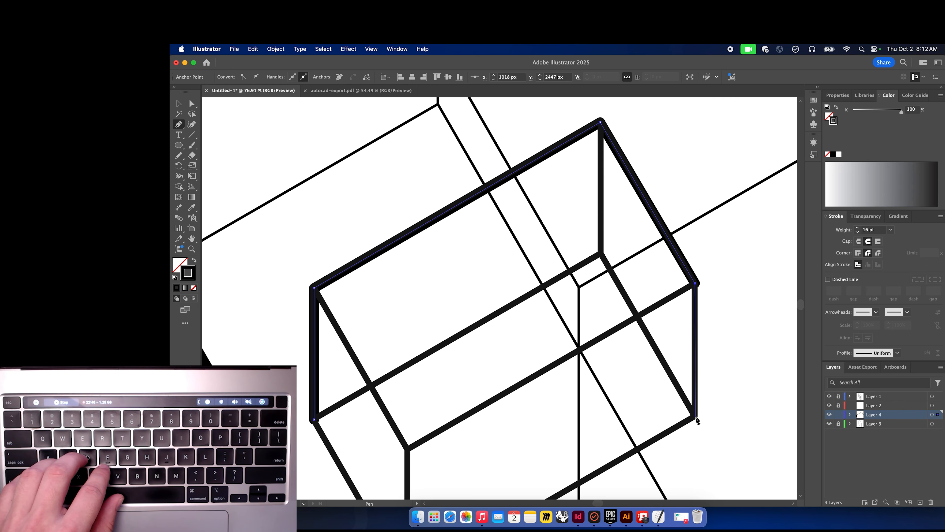
{"action": "left_click", "coordinate": [696, 418]}
{"action": "scroll", "coordinate": [637, 447], "scroll_direction": "down", "scroll_amount": 4}
{"action": "scroll", "coordinate": [637, 447], "scroll_direction": "left", "scroll_amount": 2}
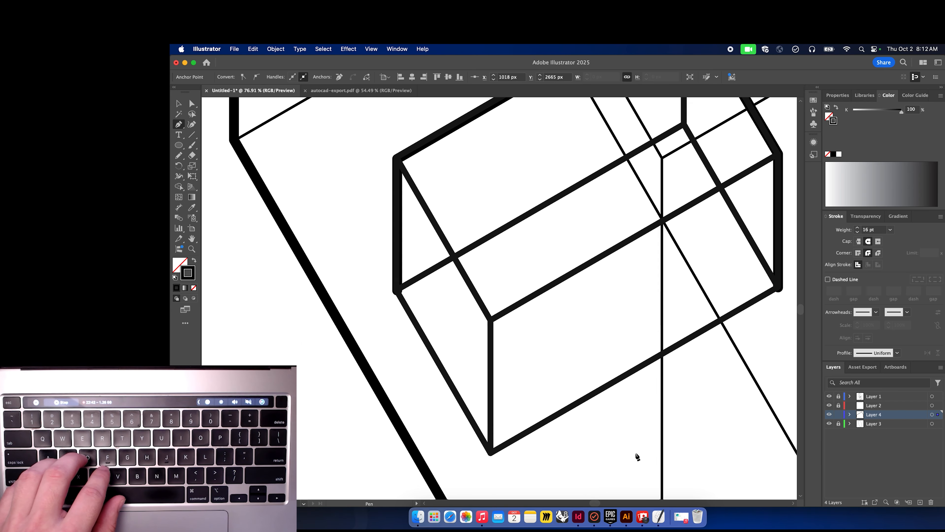
{"action": "left_click", "coordinate": [490, 454]}
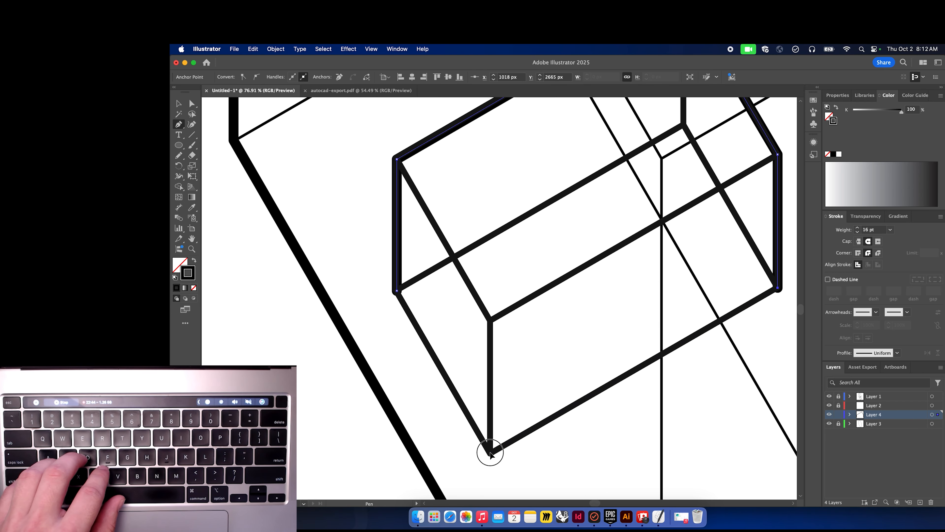
{"action": "left_click", "coordinate": [397, 291]}
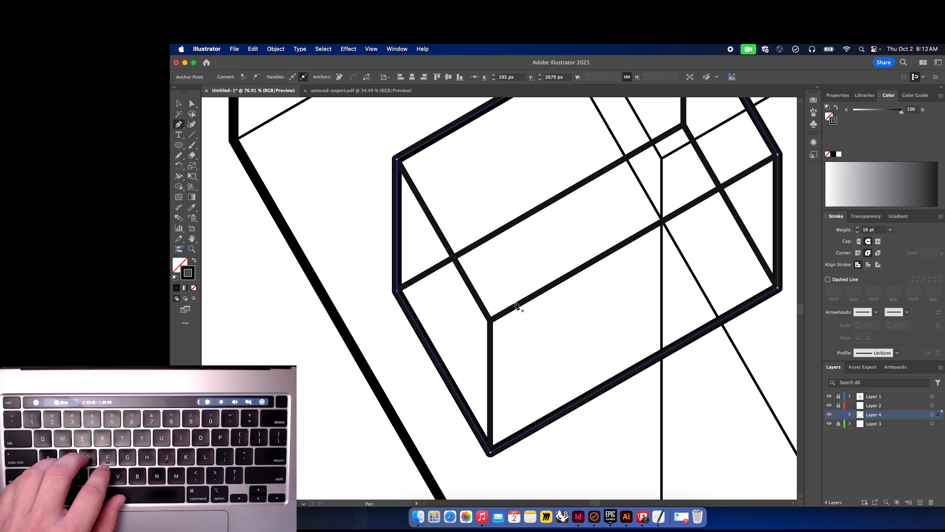
Set the small box silhouette's stroke weight to 8 pt.
{"action": "scroll", "coordinate": [326, 356], "scroll_direction": "down", "scroll_amount": 5}
{"action": "scroll", "coordinate": [326, 358], "scroll_direction": "down", "scroll_amount": 2}
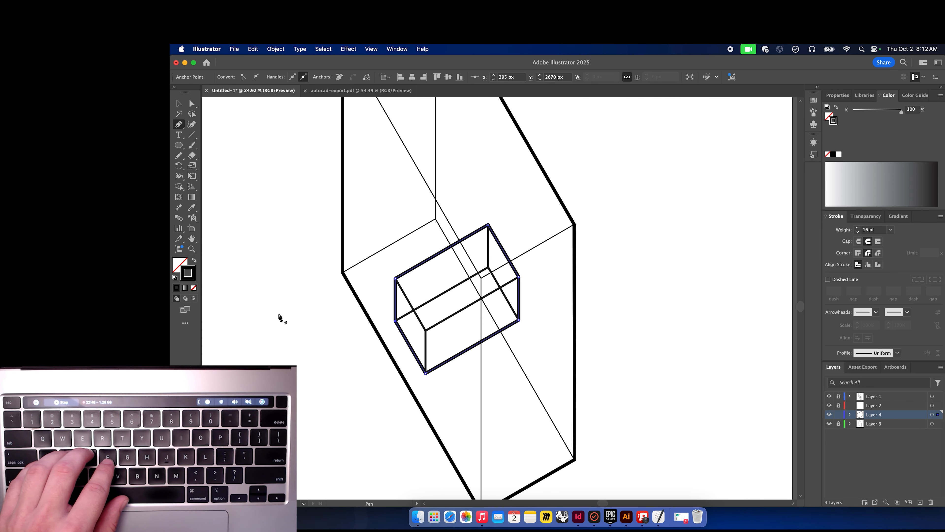
{"action": "left_click", "coordinate": [858, 231]}
{"action": "left_click", "coordinate": [858, 232]}
{"action": "left_click", "coordinate": [858, 232]}
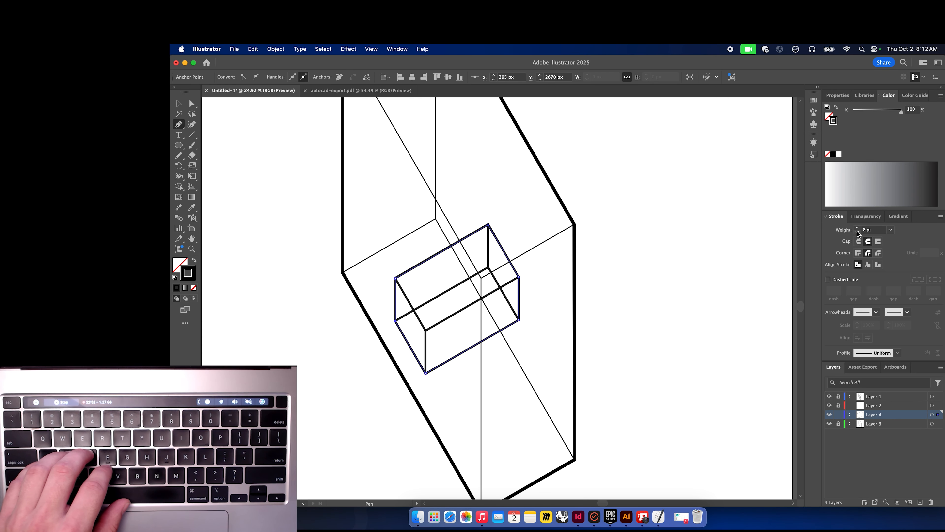
Remove the silhouette's stroke and fill it with a light blue, 85A2CC, in the Color Picker.
{"action": "left_click", "coordinate": [192, 286]}
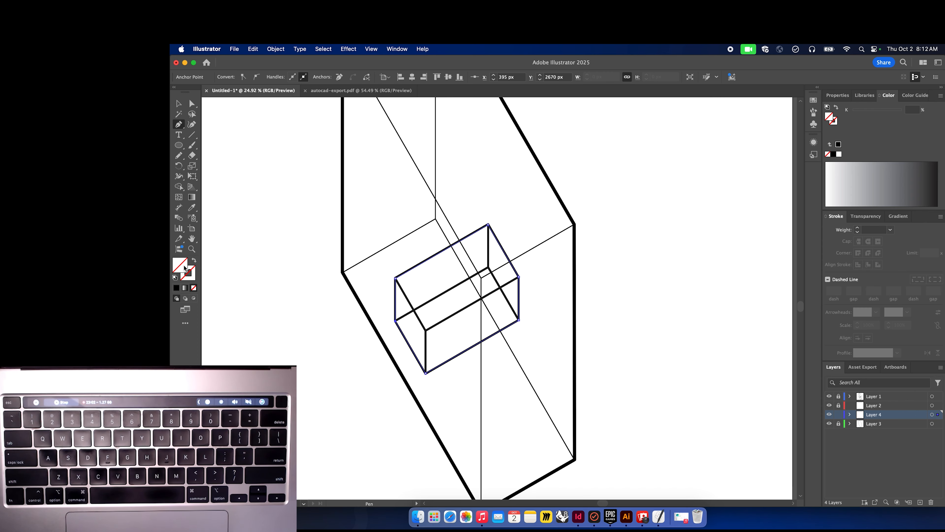
{"action": "double_click", "coordinate": [183, 268]}
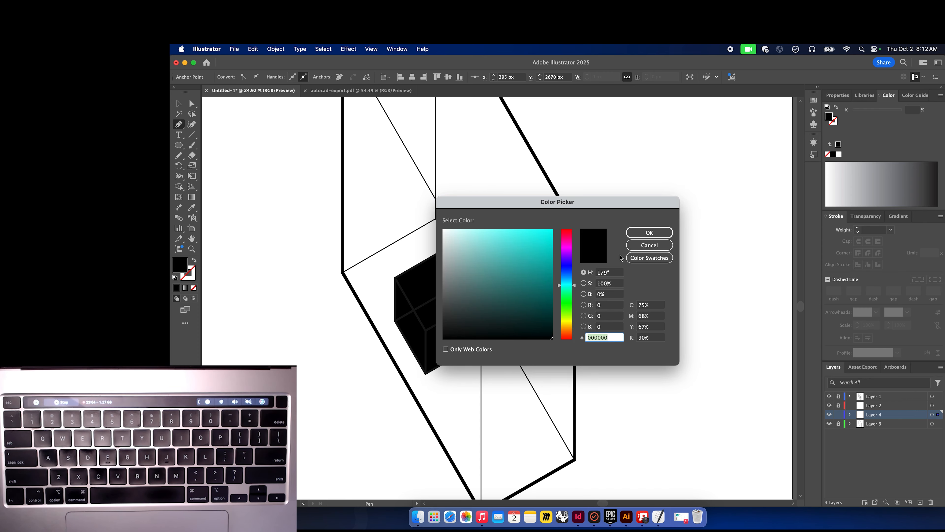
{"action": "left_click_drag", "start_coordinate": [492, 279], "coordinate": [443, 284]}
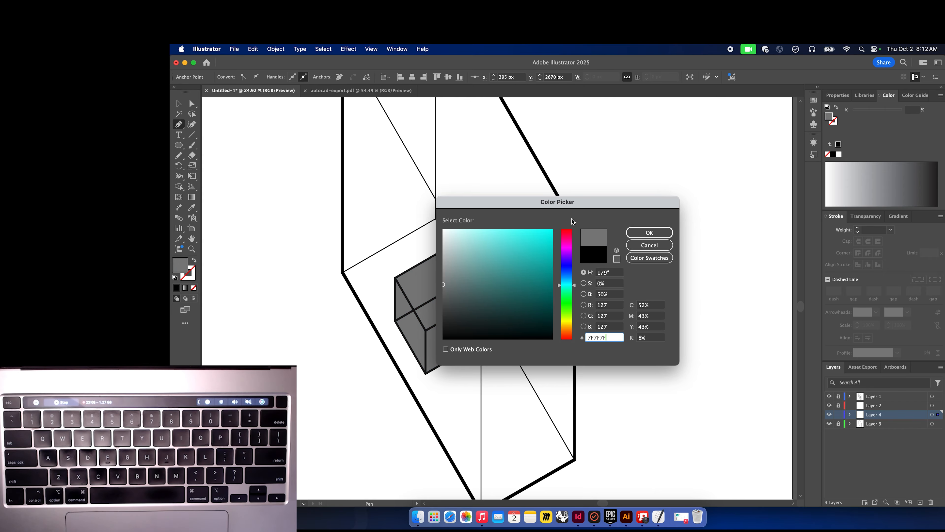
{"action": "left_click_drag", "start_coordinate": [606, 202], "coordinate": [734, 198]}
{"action": "mouse_move", "coordinate": [578, 286]}
{"action": "left_mouse_down"}
{"action": "mouse_move", "coordinate": [597, 297]}
{"action": "mouse_move", "coordinate": [576, 290]}
{"action": "left_mouse_up"}
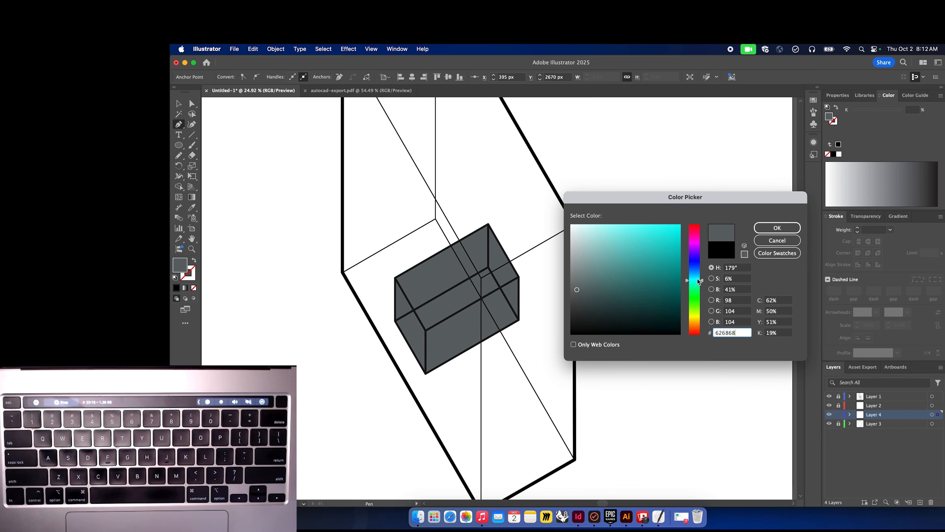
{"action": "left_click_drag", "start_coordinate": [698, 282], "coordinate": [698, 268]}
{"action": "left_click", "coordinate": [582, 291]}
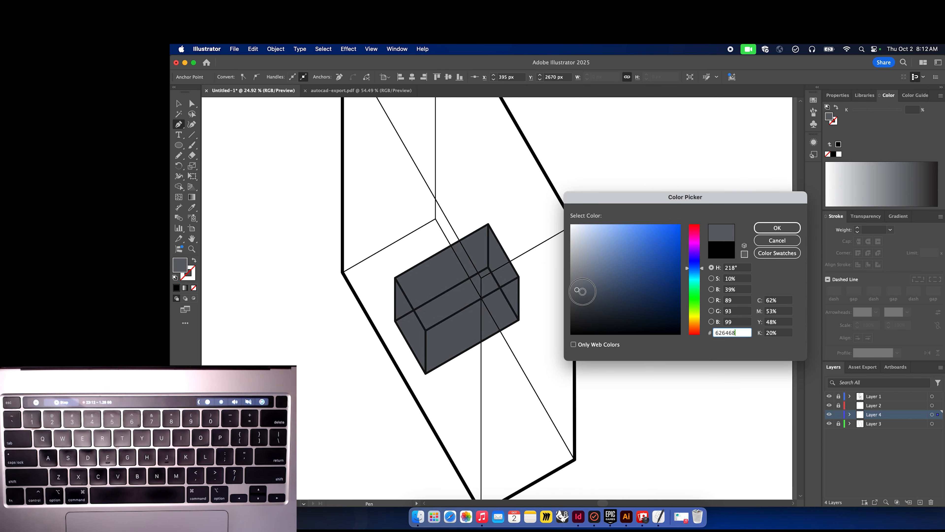
{"action": "left_click_drag", "start_coordinate": [583, 291], "coordinate": [596, 253]}
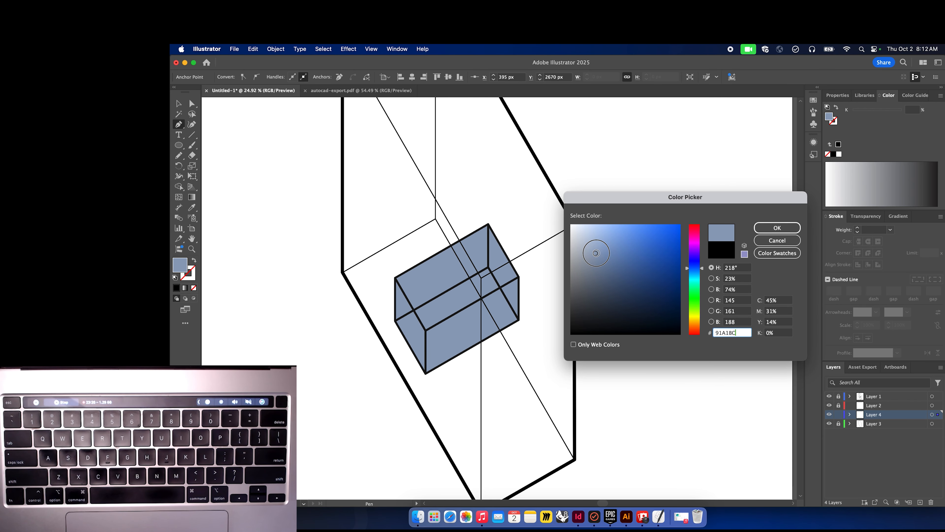
{"action": "left_click_drag", "start_coordinate": [596, 253], "coordinate": [595, 249]}
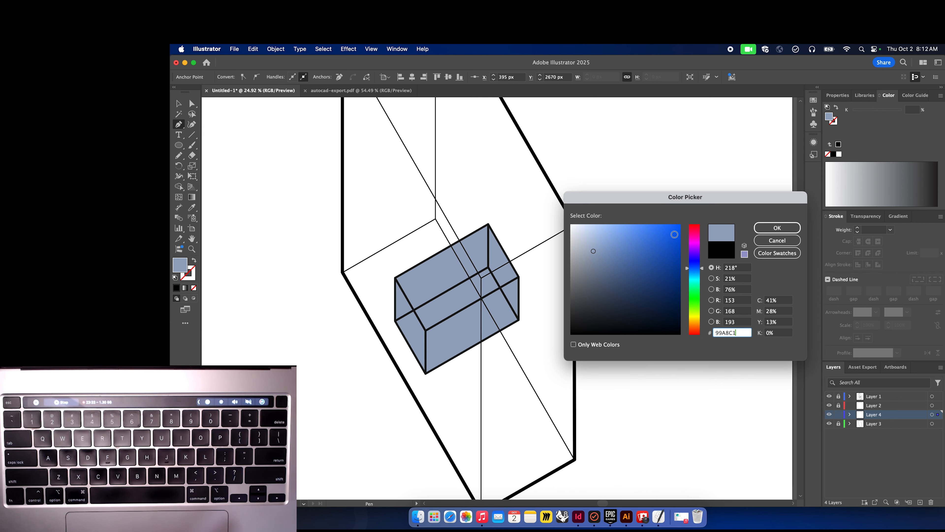
{"action": "left_click", "coordinate": [679, 225]}
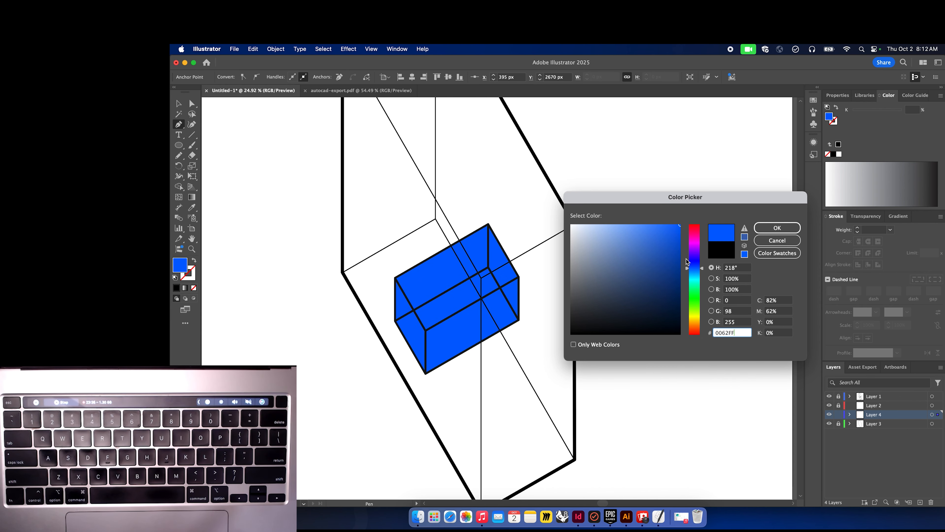
{"action": "left_click_drag", "start_coordinate": [694, 264], "coordinate": [694, 260]}
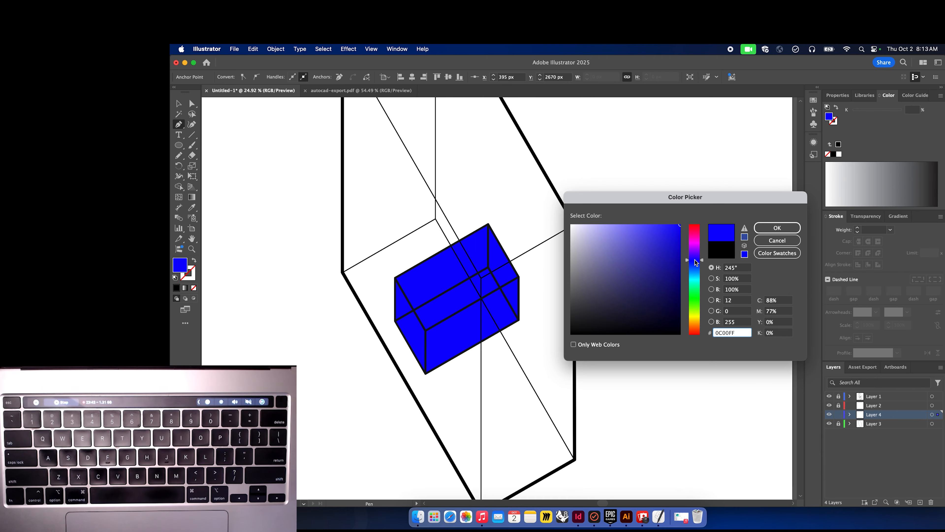
{"action": "left_click", "coordinate": [698, 244]}
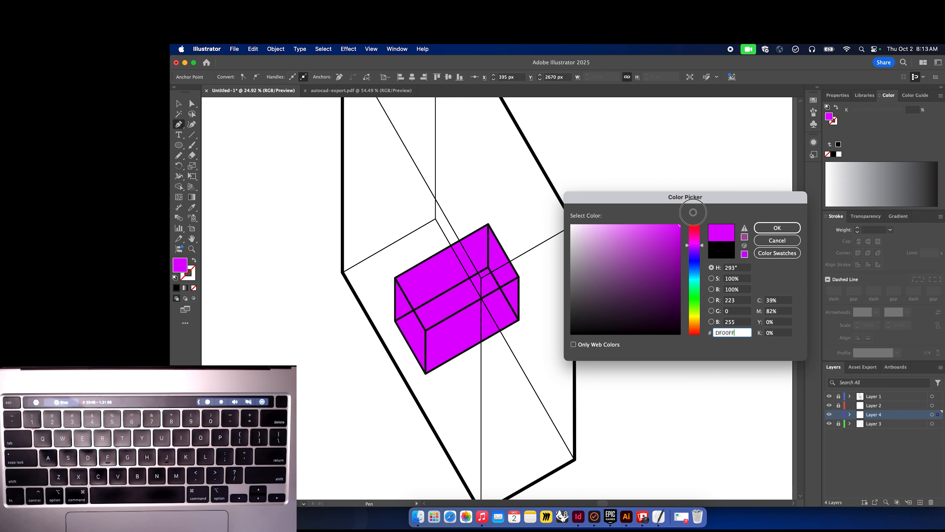
{"action": "mouse_move", "coordinate": [694, 245]}
{"action": "left_mouse_down"}
{"action": "mouse_move", "coordinate": [694, 270]}
{"action": "mouse_move", "coordinate": [639, 232]}
{"action": "mouse_move", "coordinate": [663, 270]}
{"action": "mouse_move", "coordinate": [642, 242]}
{"action": "mouse_move", "coordinate": [649, 273]}
{"action": "mouse_move", "coordinate": [629, 244]}
{"action": "mouse_move", "coordinate": [623, 315]}
{"action": "mouse_move", "coordinate": [606, 313]}
{"action": "mouse_move", "coordinate": [605, 333]}
{"action": "mouse_move", "coordinate": [659, 275]}
{"action": "mouse_move", "coordinate": [656, 246]}
{"action": "mouse_move", "coordinate": [628, 241]}
{"action": "left_mouse_up"}
{"action": "left_click", "coordinate": [663, 243]}
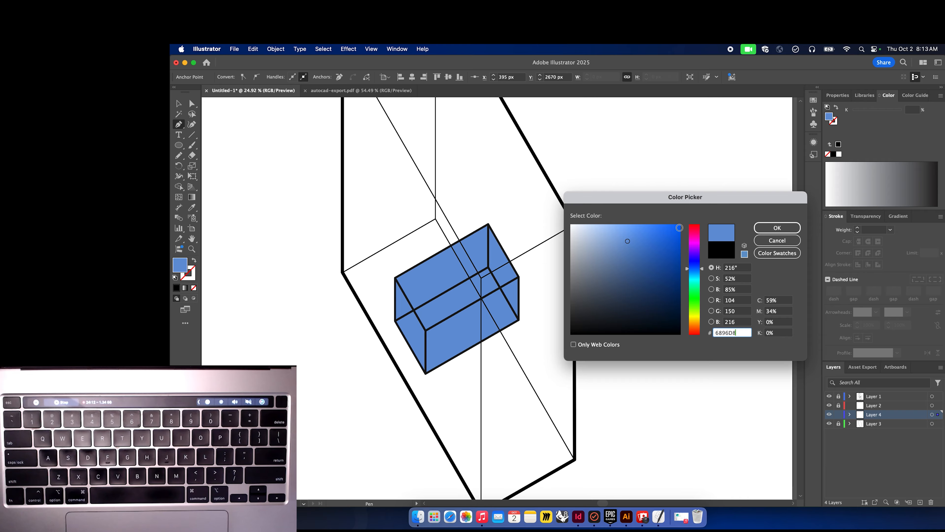
{"action": "left_click", "coordinate": [679, 226]}
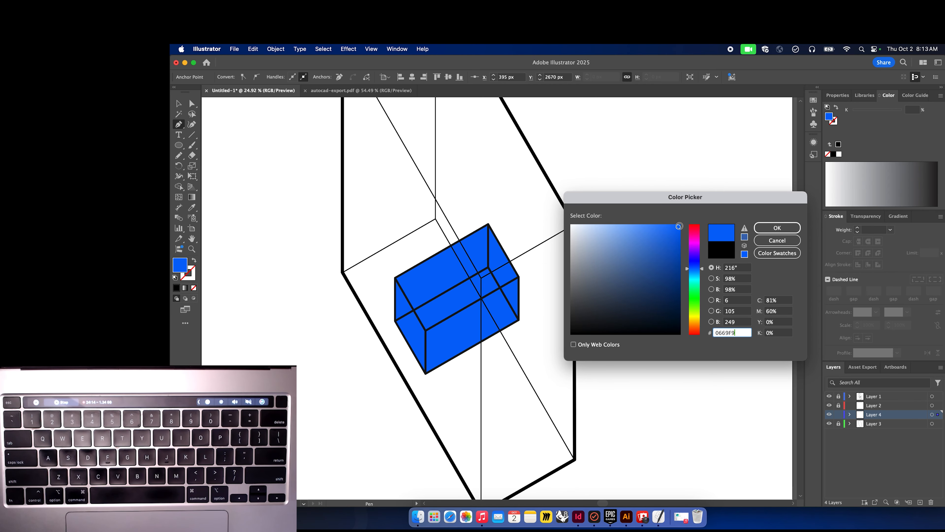
{"action": "left_click", "coordinate": [614, 251]}
{"action": "left_click_drag", "start_coordinate": [614, 250], "coordinate": [609, 246]}
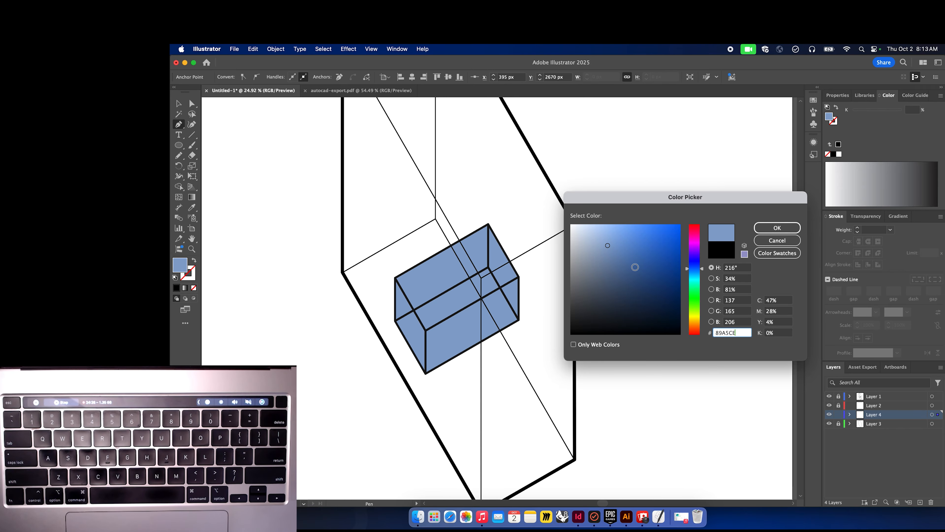
{"action": "left_click", "coordinate": [609, 246]}
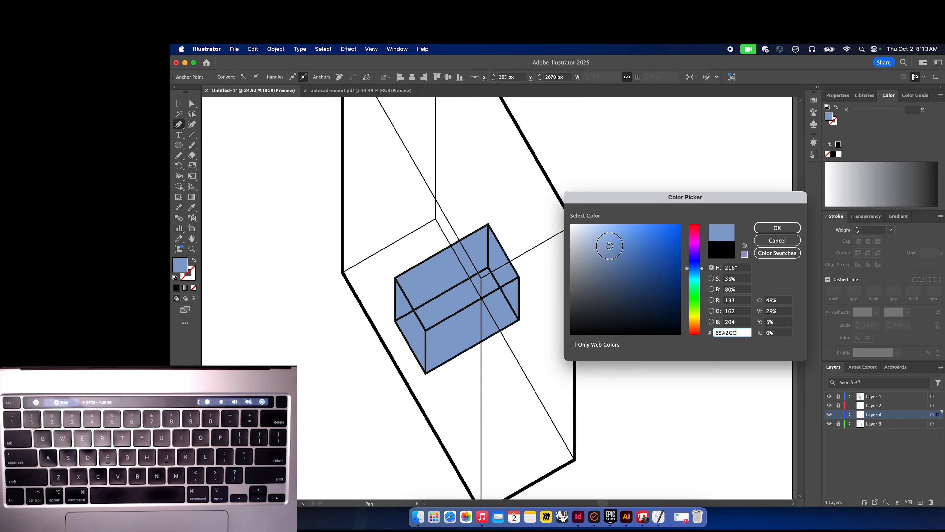
{"action": "left_click", "coordinate": [777, 228]}
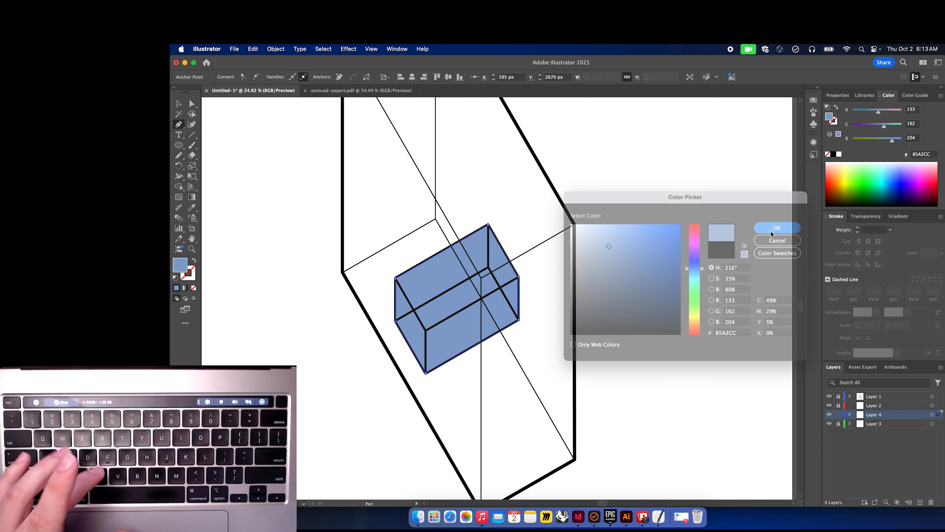
{"action": "scroll", "coordinate": [620, 284], "scroll_direction": "down", "scroll_amount": 3}
{"action": "scroll", "coordinate": [621, 284], "scroll_direction": "down", "scroll_amount": 2}
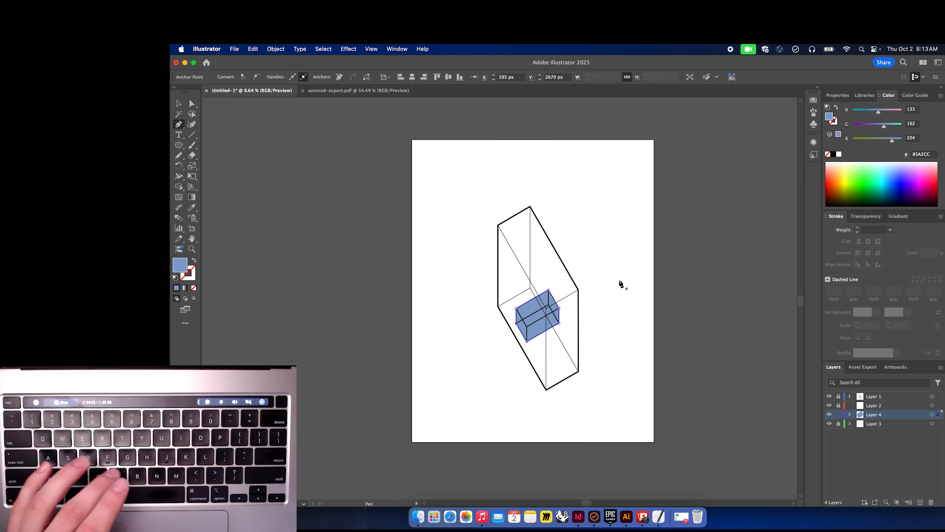
{"action": "key", "text": "v"}
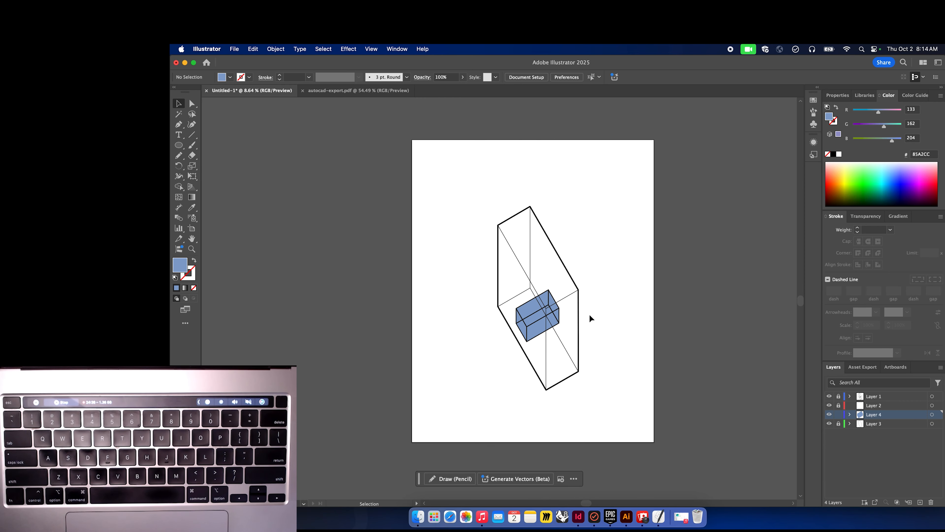
{"action": "scroll", "coordinate": [590, 314], "scroll_direction": "down", "scroll_amount": 1}
{"action": "scroll", "coordinate": [590, 314], "scroll_direction": "up", "scroll_amount": 3}
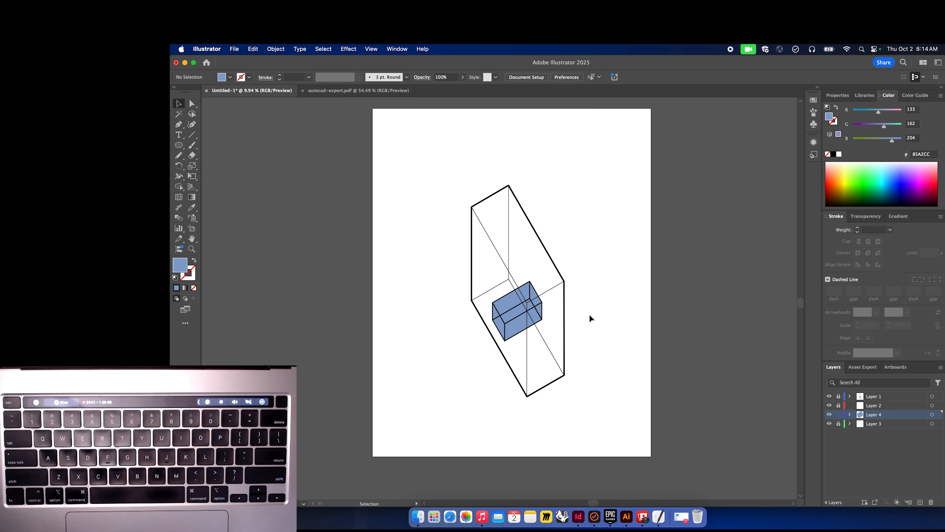
{"action": "left_click_drag", "start_coordinate": [587, 417], "coordinate": [446, 175]}
{"action": "left_click", "coordinate": [446, 188]}
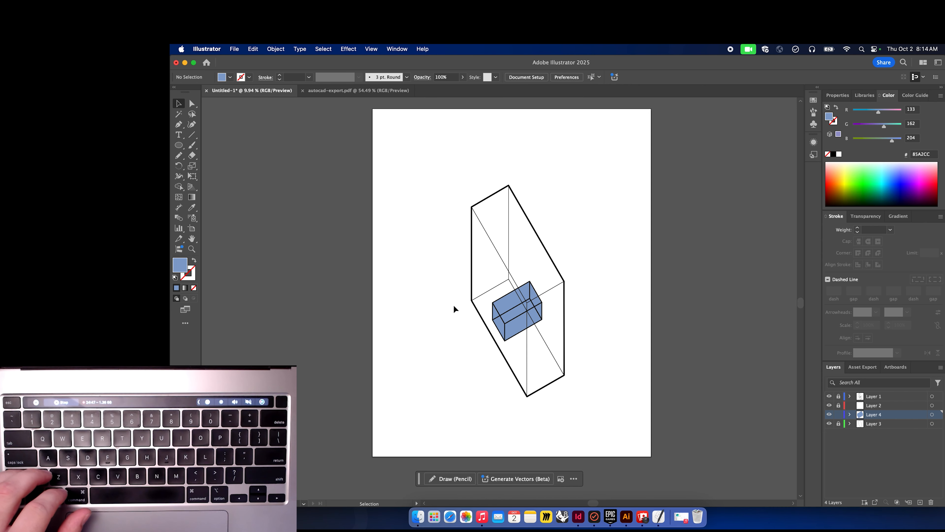
{"action": "scroll", "coordinate": [519, 337], "scroll_direction": "up", "scroll_amount": 2}
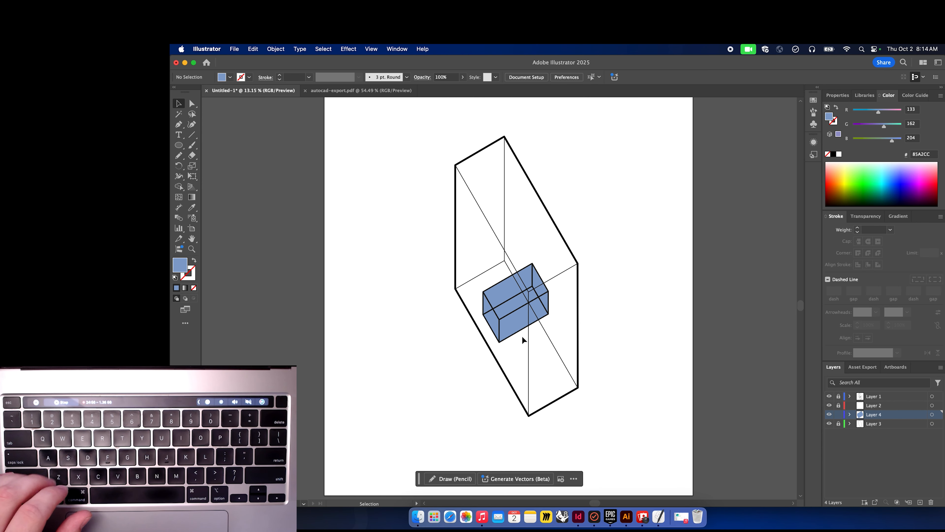
{"action": "scroll", "coordinate": [522, 336], "scroll_direction": "right", "scroll_amount": 2}
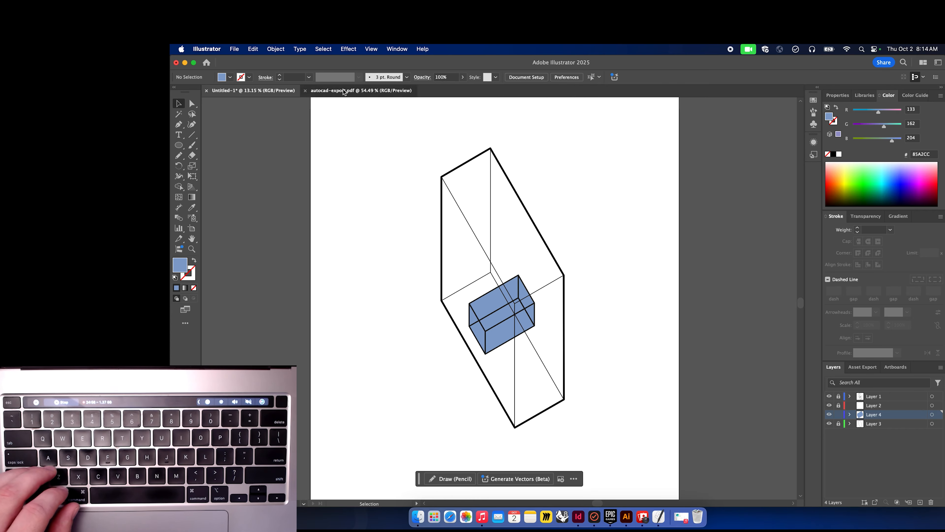
Bring the drawing's clip group from autocad-export.pdf into the working document.
{"action": "left_click", "coordinate": [335, 90]}
{"action": "left_click", "coordinate": [453, 226]}
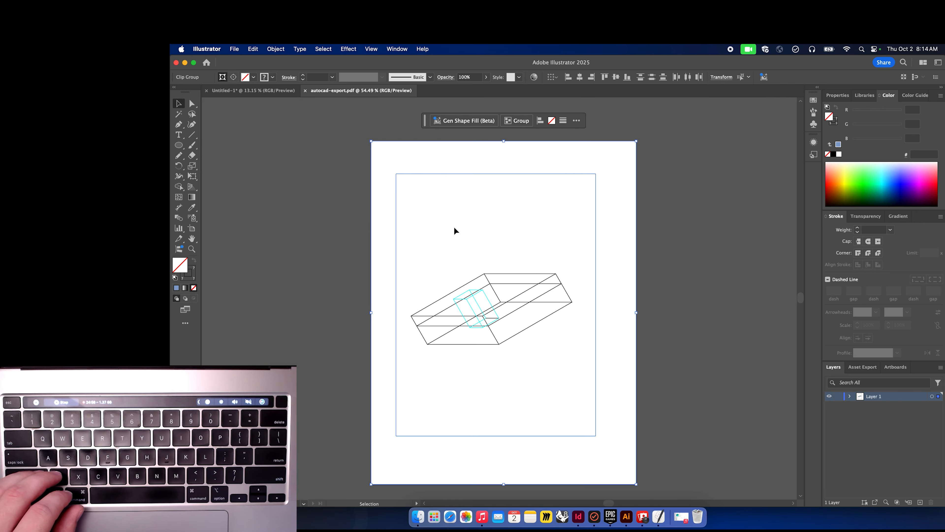
{"action": "left_click", "coordinate": [522, 286]}
{"action": "mouse_move", "coordinate": [522, 286]}
{"action": "left_mouse_down"}
{"action": "mouse_move", "coordinate": [262, 91]}
{"action": "mouse_move", "coordinate": [378, 213]}
{"action": "left_mouse_up"}
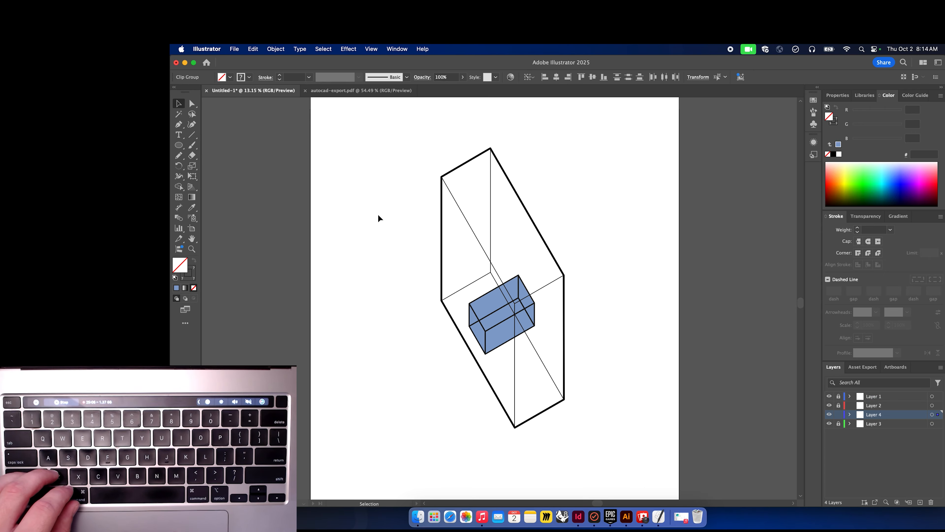
{"action": "left_click_drag", "start_coordinate": [406, 263], "coordinate": [630, 475]}
{"action": "left_click", "coordinate": [630, 474]}
{"action": "left_click", "coordinate": [548, 427]}
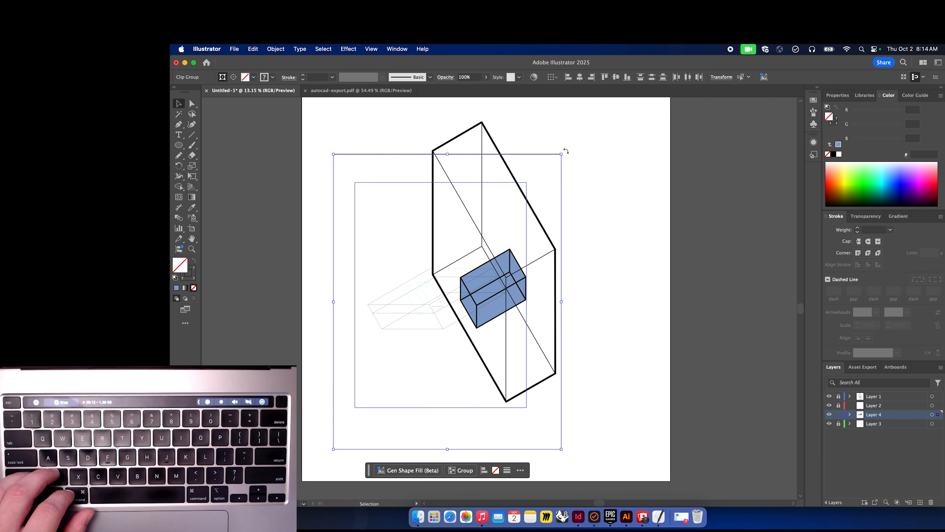
Scale and reposition the imported clip group on the artboard.
{"action": "left_click_drag", "start_coordinate": [566, 151], "coordinate": [345, 145]}
{"action": "left_click_drag", "start_coordinate": [594, 189], "coordinate": [757, 101]}
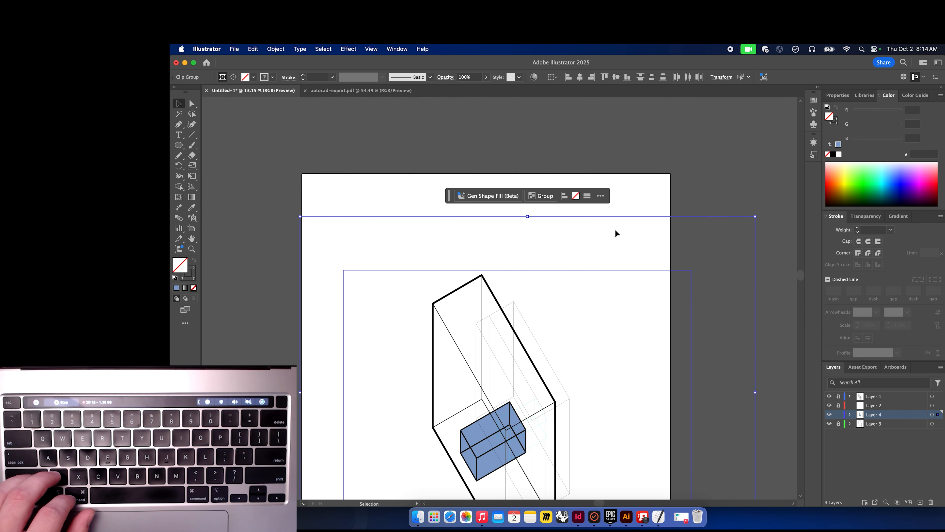
{"action": "scroll", "coordinate": [616, 233], "scroll_direction": "down", "scroll_amount": 3}
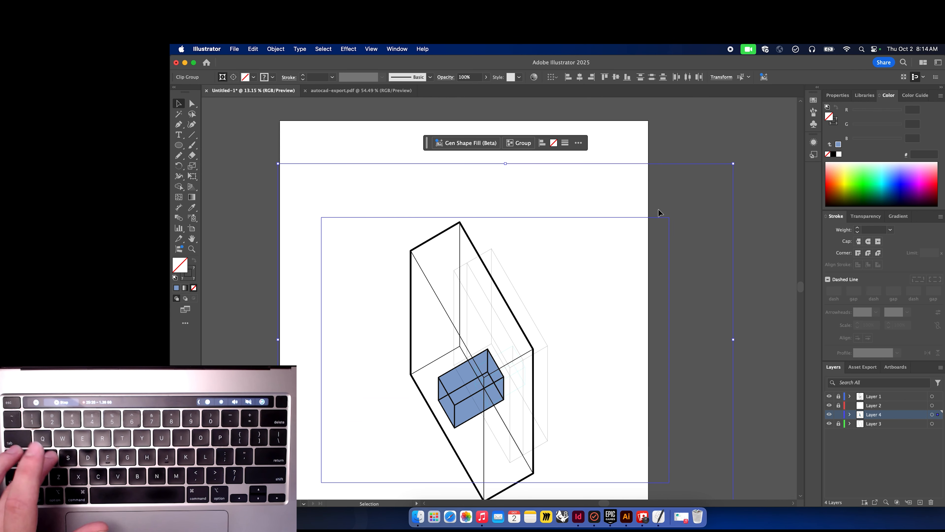
Delete the anchor points of the clipping rectangle to remove the imported group's clipping mask.
{"action": "key", "text": "a"}
{"action": "left_click", "coordinate": [672, 207]}
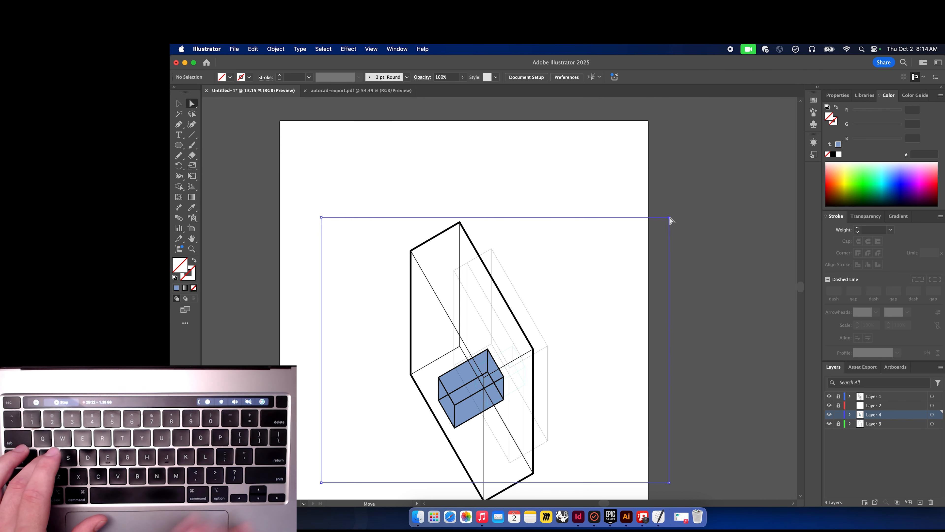
{"action": "left_click", "coordinate": [669, 217]}
{"action": "key", "text": "Delete"}
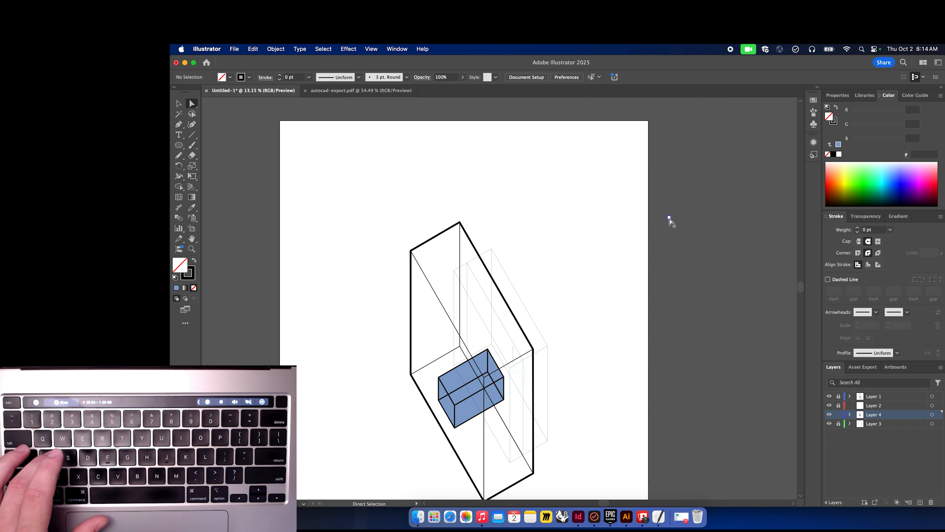
{"action": "left_click", "coordinate": [669, 218]}
{"action": "key", "text": "Delete"}
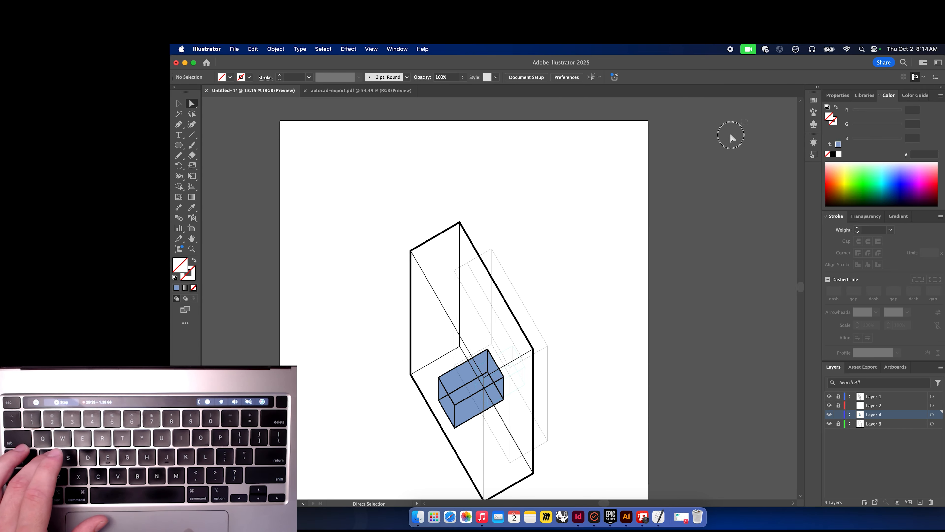
{"action": "left_click", "coordinate": [659, 218]}
{"action": "key", "text": "Delete"}
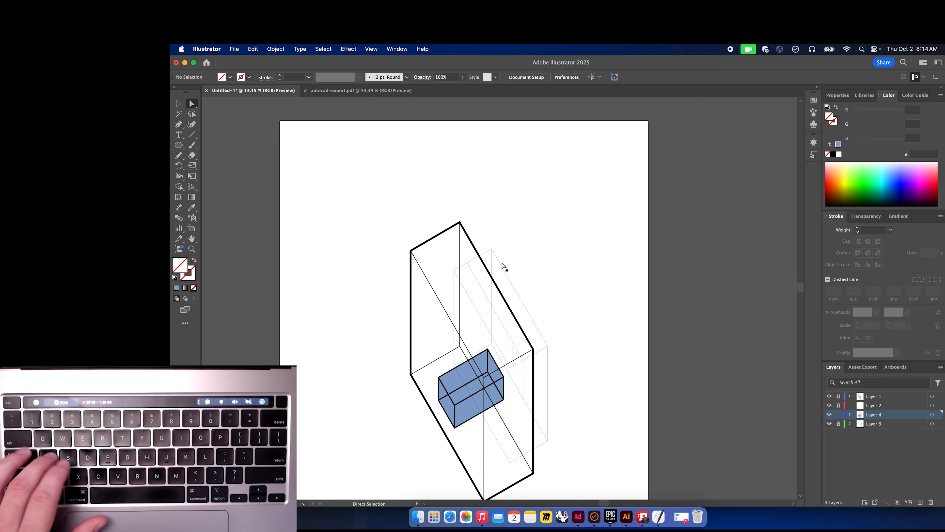
Move the imported view aside and scale it up to match the drawing's size.
{"action": "key", "text": "v"}
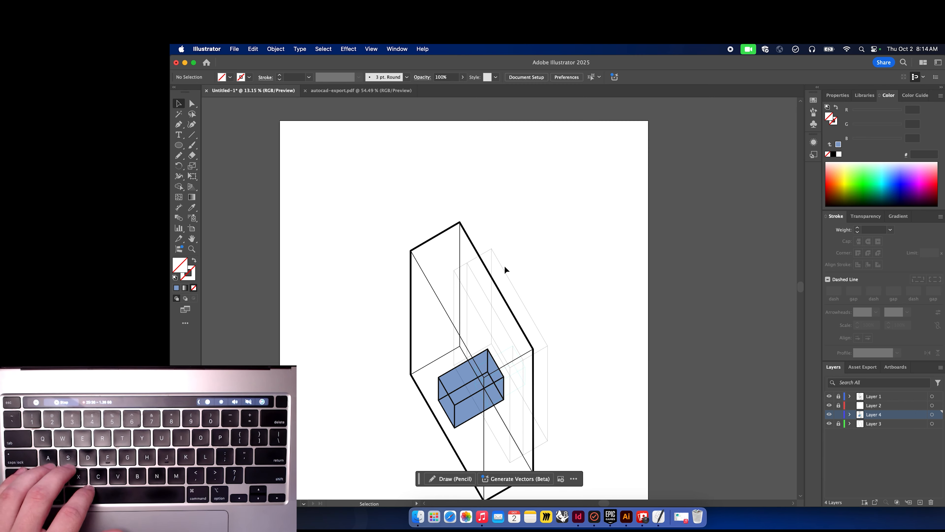
{"action": "left_click", "coordinate": [475, 273]}
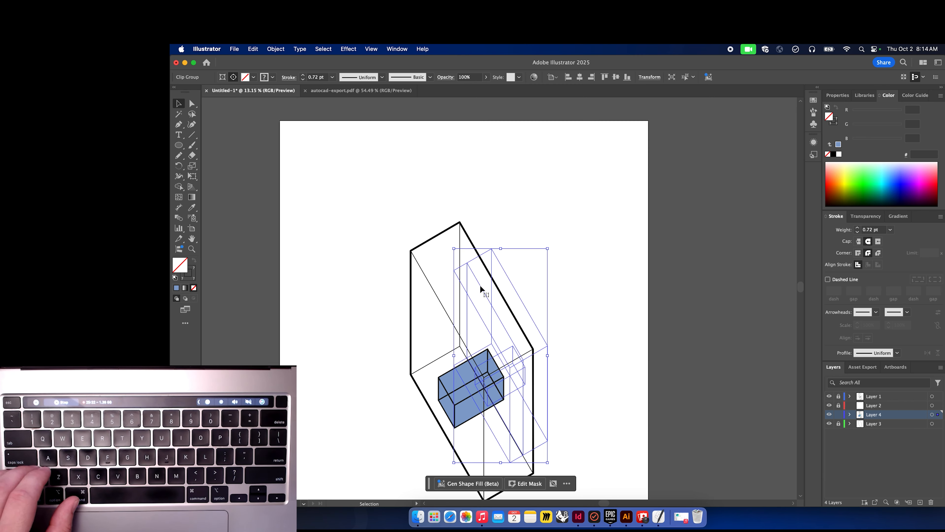
{"action": "left_click_drag", "start_coordinate": [477, 283], "coordinate": [562, 186]}
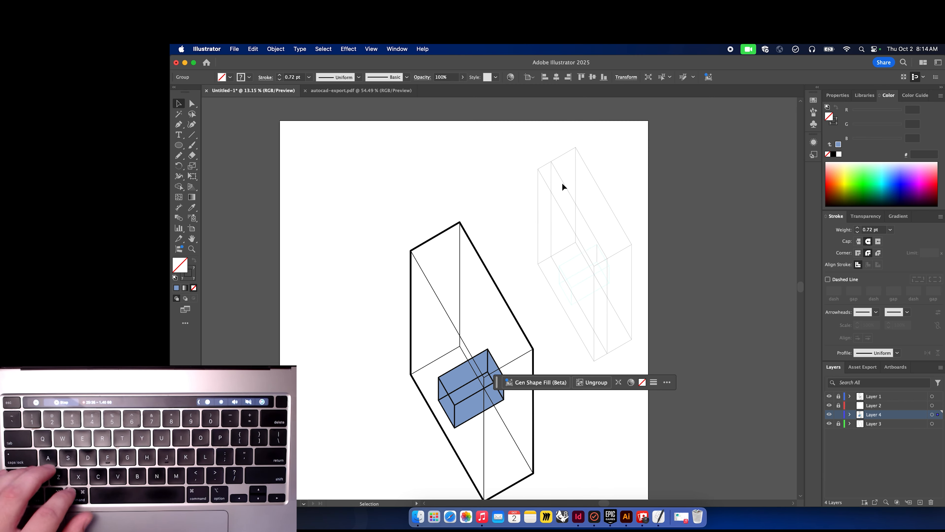
{"action": "left_click_drag", "start_coordinate": [539, 360], "coordinate": [451, 441]}
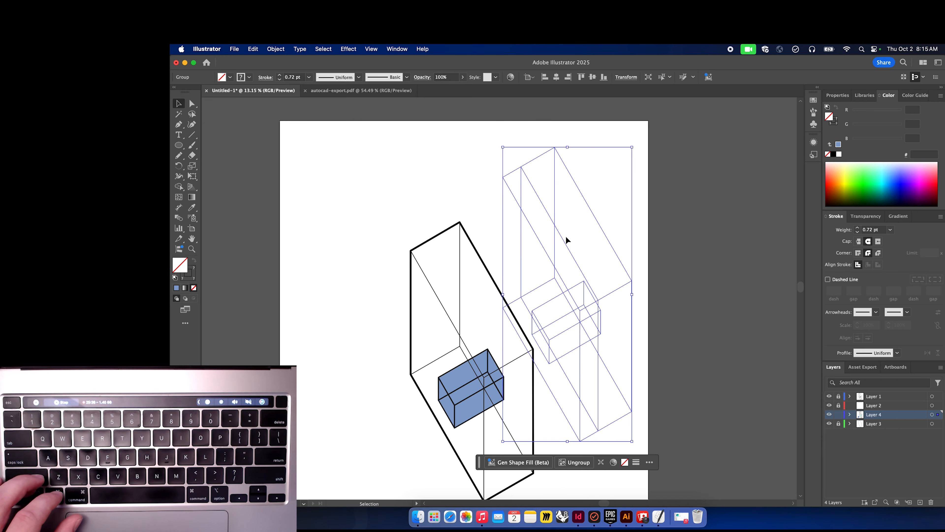
{"action": "left_click", "coordinate": [632, 233]}
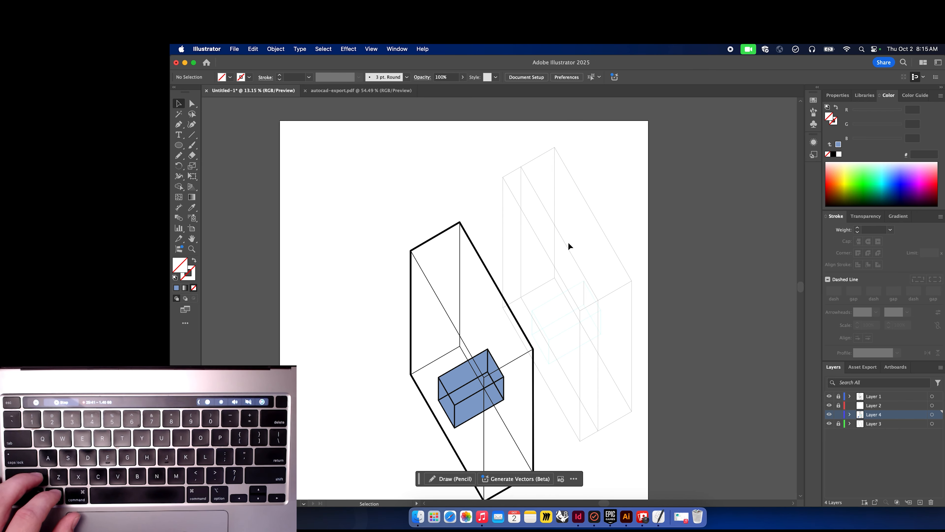
Move the imported view so it lines up over the large box drawing.
{"action": "left_click_drag", "start_coordinate": [565, 248], "coordinate": [469, 318]}
{"action": "scroll", "coordinate": [469, 319], "scroll_direction": "down", "scroll_amount": 3}
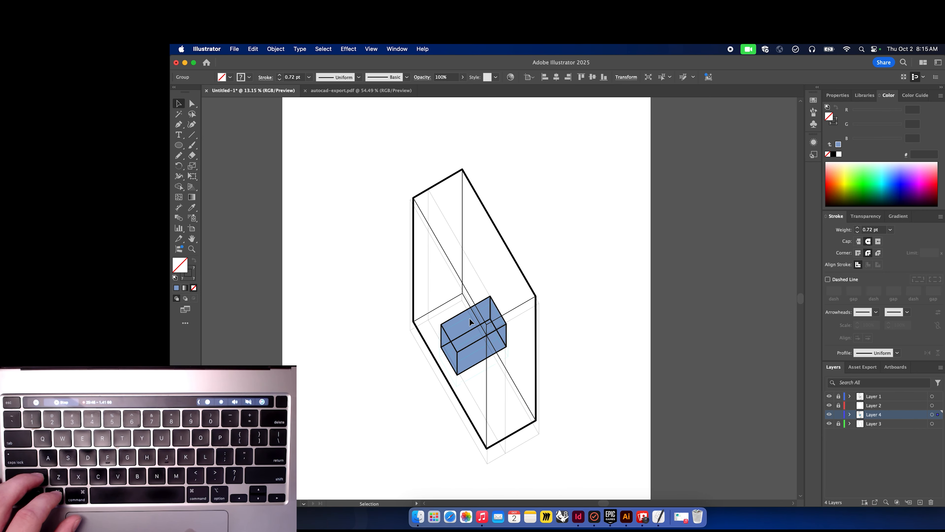
{"action": "left_click_drag", "start_coordinate": [413, 450], "coordinate": [419, 436]}
{"action": "left_click", "coordinate": [510, 402]}
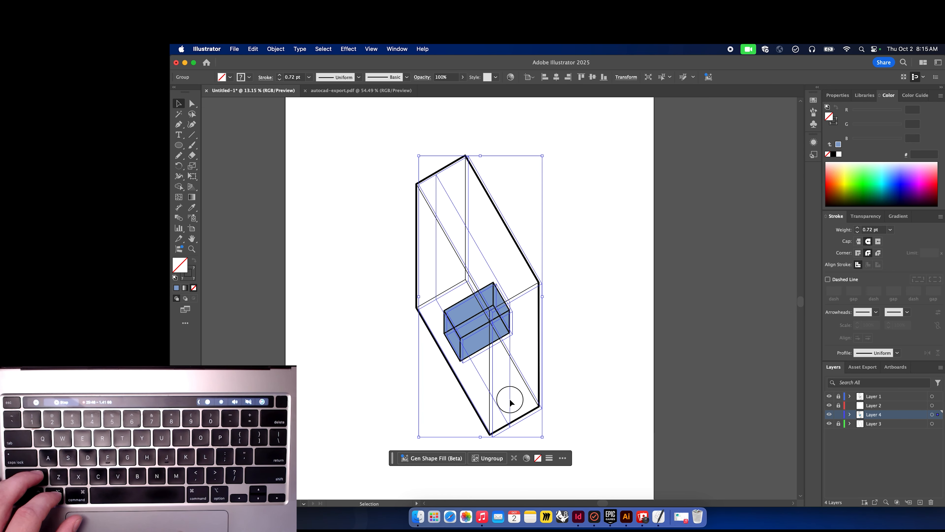
{"action": "left_click", "coordinate": [507, 401]}
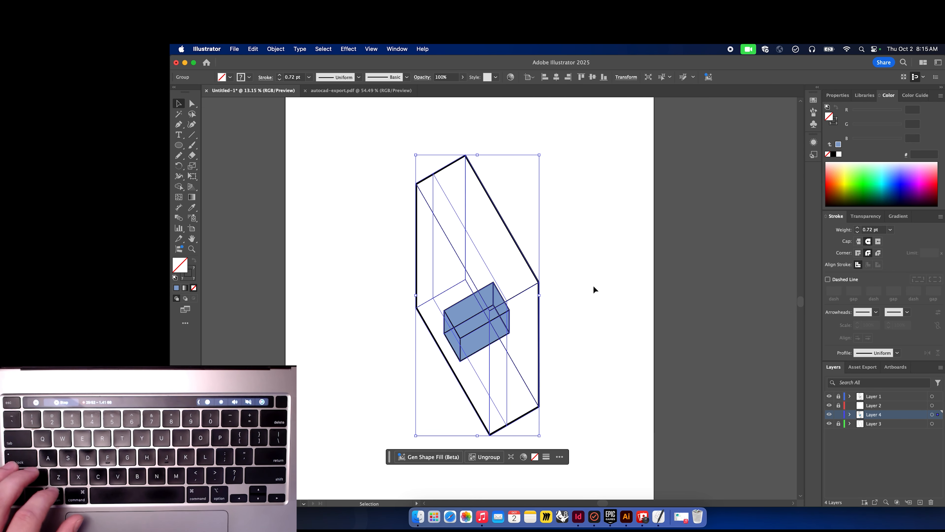
{"action": "left_click", "coordinate": [585, 287]}
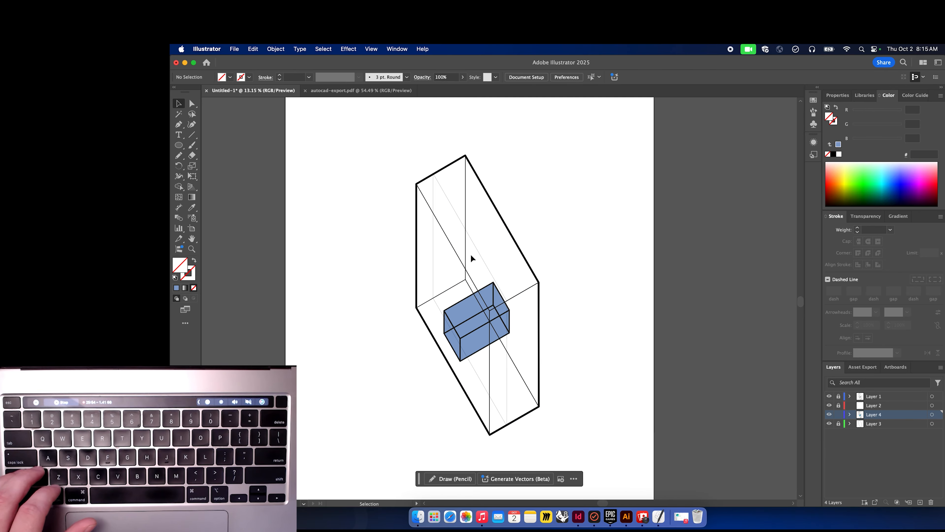
Select the imported view's edge lines and set their stroke weight to 8 pt.
{"action": "key", "text": "a"}
{"action": "left_click", "coordinate": [476, 246]}
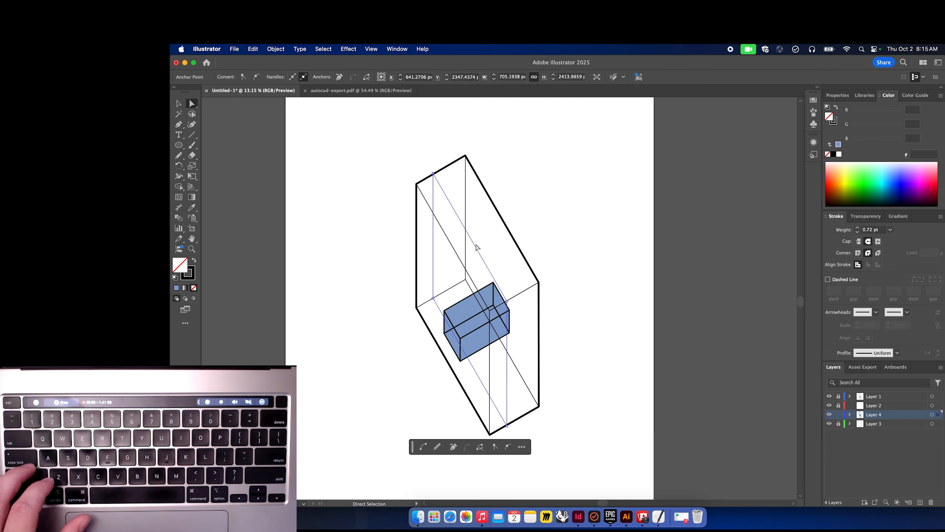
{"action": "left_click", "coordinate": [365, 245]}
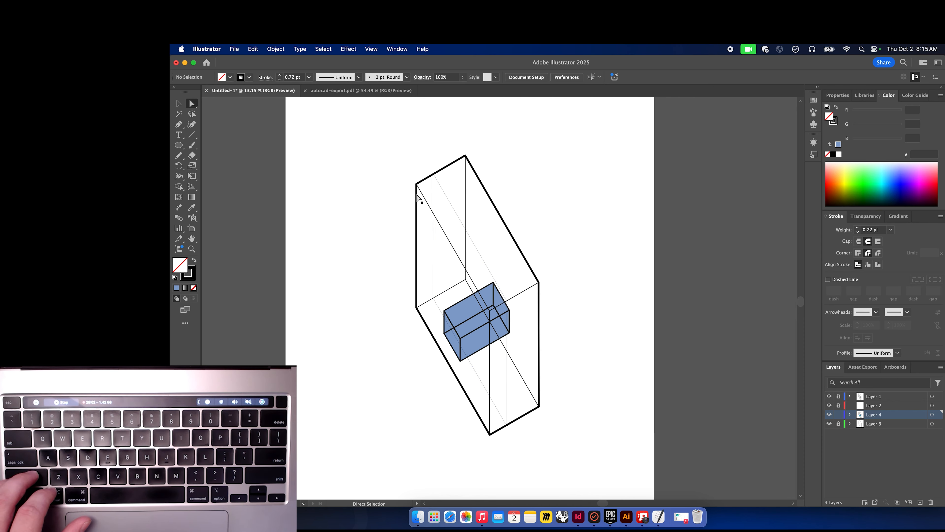
{"action": "left_click", "coordinate": [447, 197]}
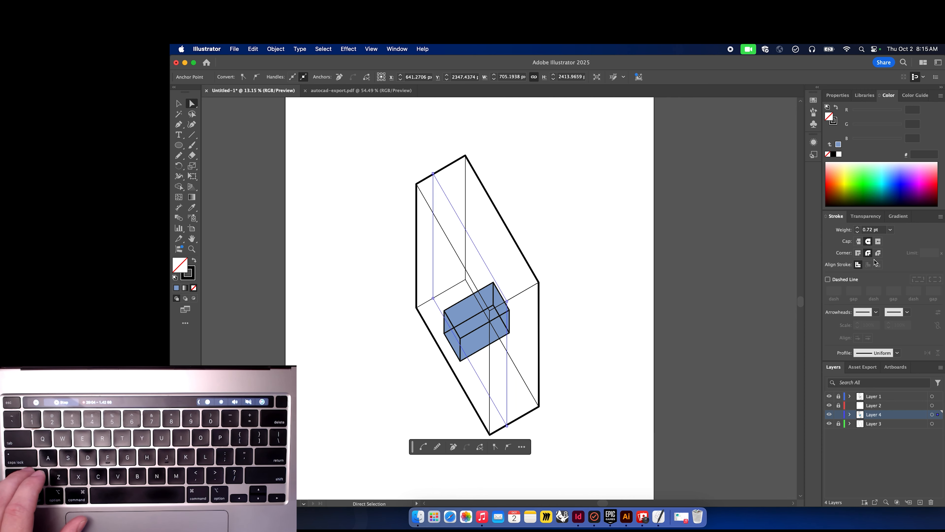
{"action": "left_click", "coordinate": [857, 227]}
{"action": "left_click", "coordinate": [858, 227]}
{"action": "left_click", "coordinate": [857, 227]}
{"action": "left_click", "coordinate": [857, 227]}
{"action": "left_click", "coordinate": [857, 228]}
{"action": "left_click", "coordinate": [858, 227]}
{"action": "left_click", "coordinate": [858, 227]}
{"action": "left_click", "coordinate": [857, 228]}
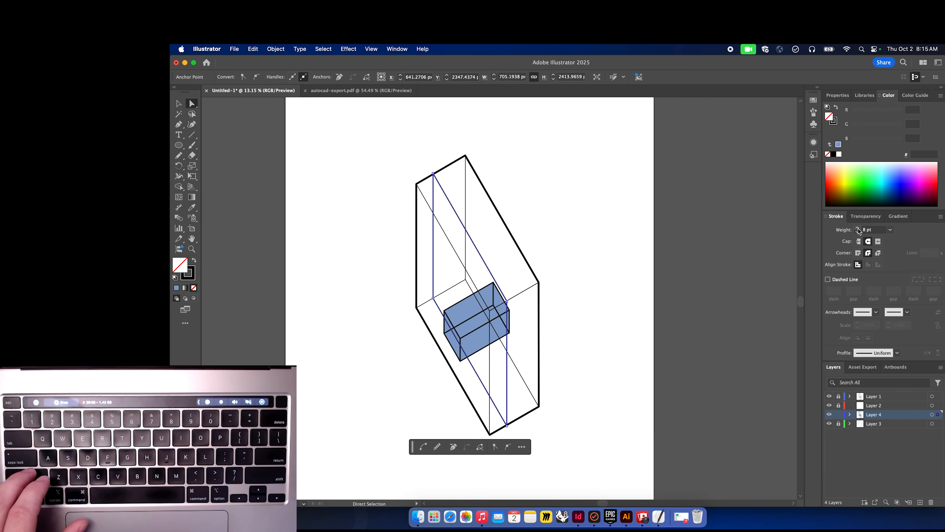
{"action": "left_click", "coordinate": [610, 261]}
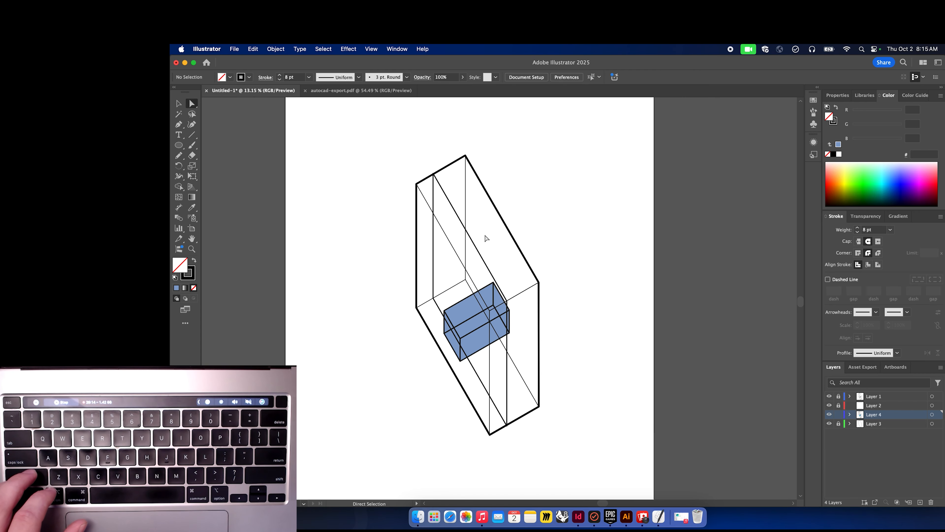
Create a new Layer 5 and move the selected thick imported lines onto it.
{"action": "left_click", "coordinate": [467, 234]}
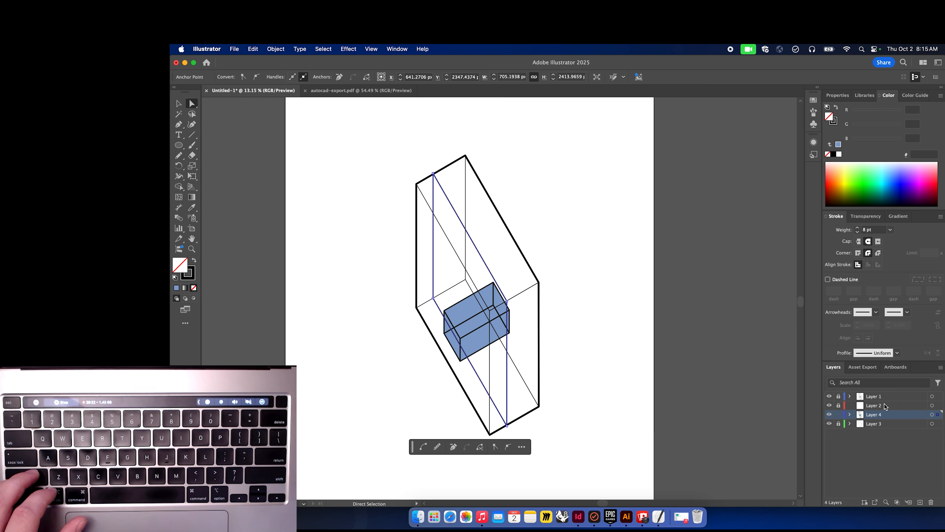
{"action": "left_click", "coordinate": [920, 501]}
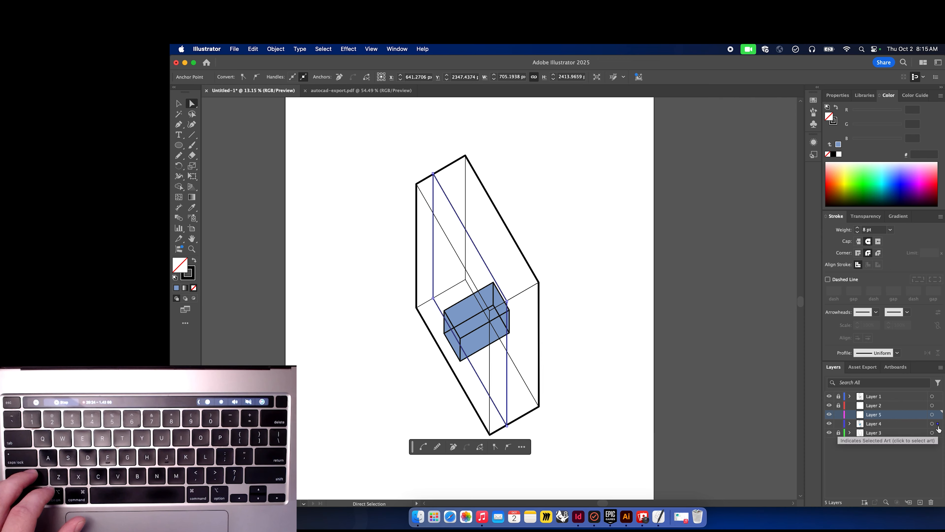
{"action": "left_click_drag", "start_coordinate": [937, 425], "coordinate": [938, 414]}
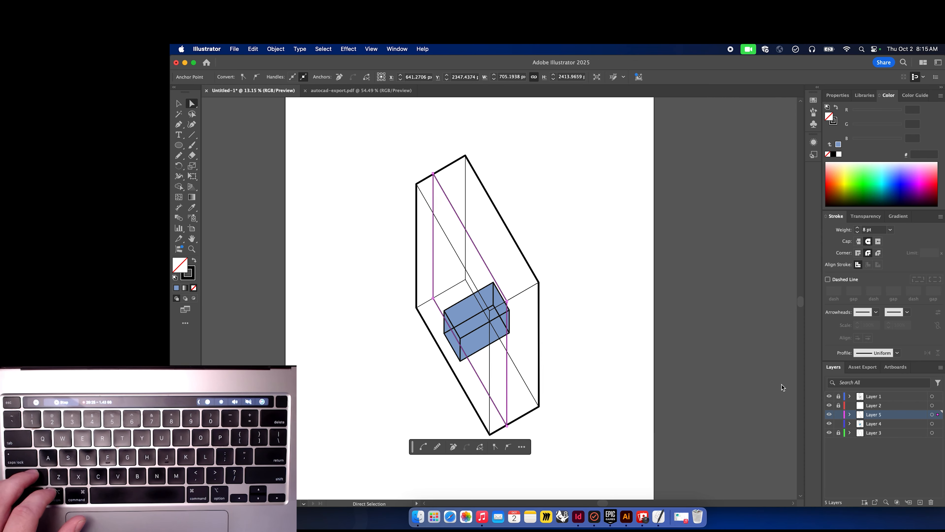
{"action": "left_click", "coordinate": [610, 339]}
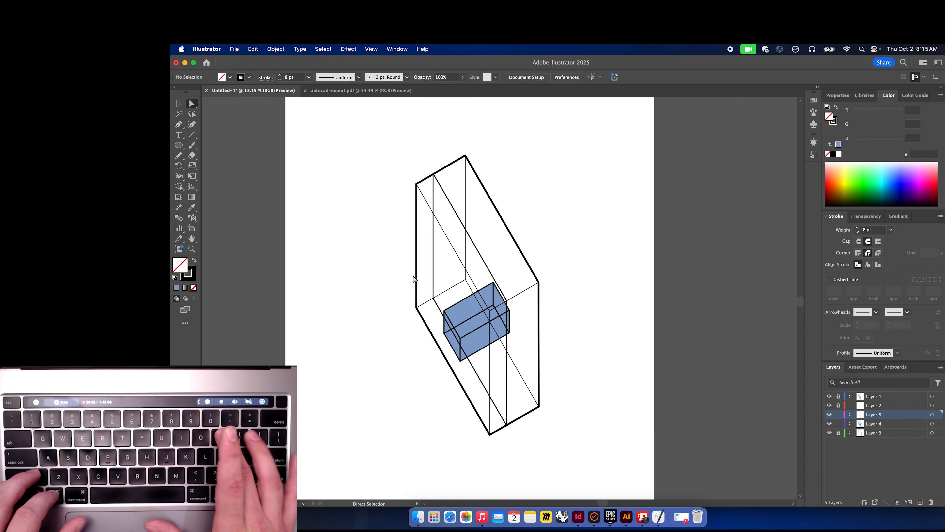
Lock Layer 4 and add a new Layer 6 for the next trace.
{"action": "key", "text": "p"}
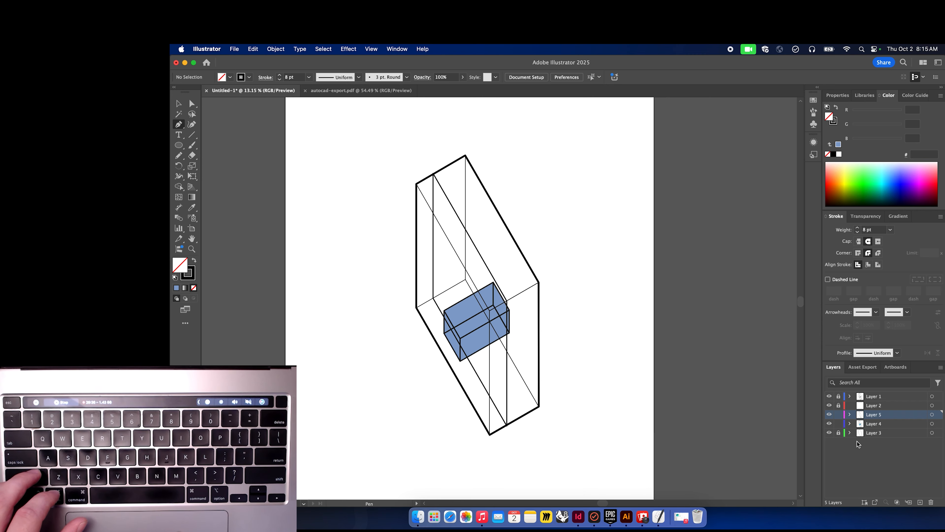
{"action": "left_click", "coordinate": [839, 424]}
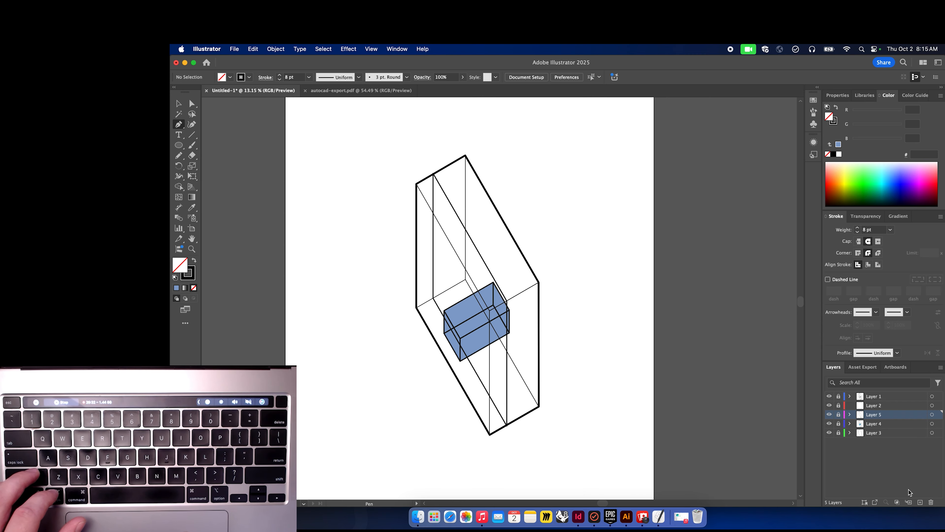
{"action": "left_click", "coordinate": [919, 502]}
Trace the imported view's outer silhouette as a closed Pen path on Layer 6.
{"action": "scroll", "coordinate": [416, 182], "scroll_direction": "up", "scroll_amount": 5}
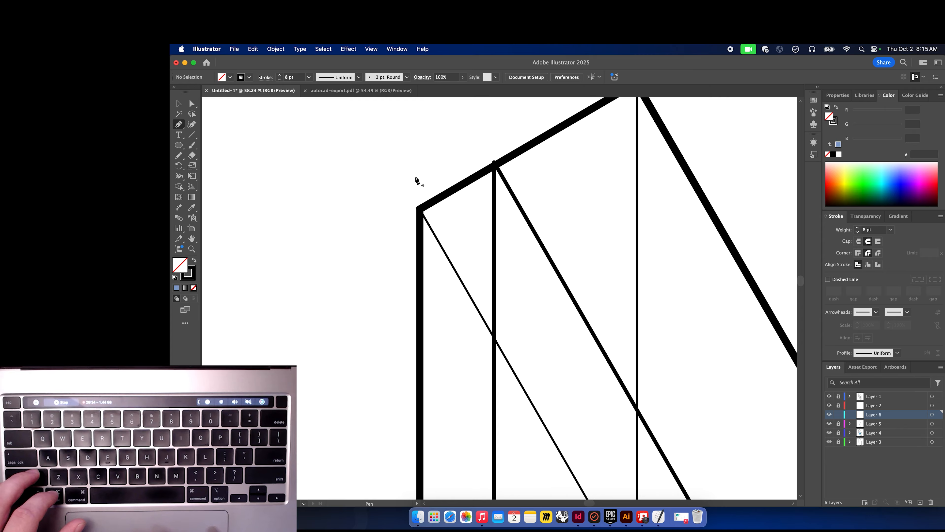
{"action": "left_click", "coordinate": [496, 166]}
{"action": "left_click", "coordinate": [423, 212]}
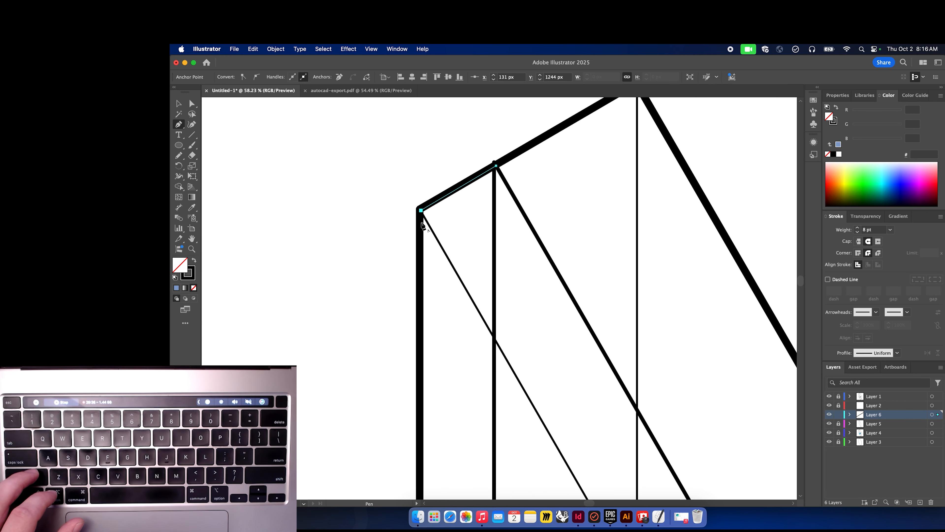
{"action": "scroll", "coordinate": [422, 261], "scroll_direction": "down", "scroll_amount": 10}
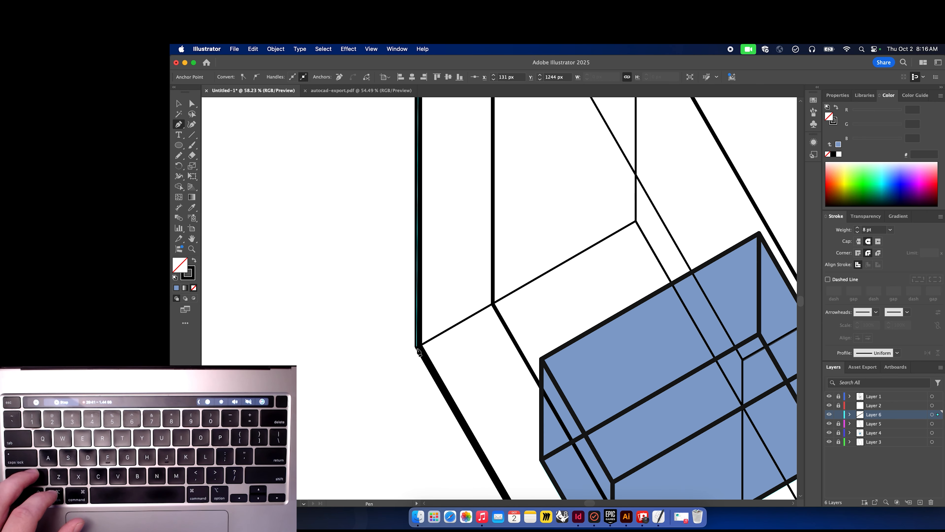
{"action": "scroll", "coordinate": [422, 347], "scroll_direction": "down", "scroll_amount": 10}
{"action": "scroll", "coordinate": [420, 350], "scroll_direction": "down", "scroll_amount": 8}
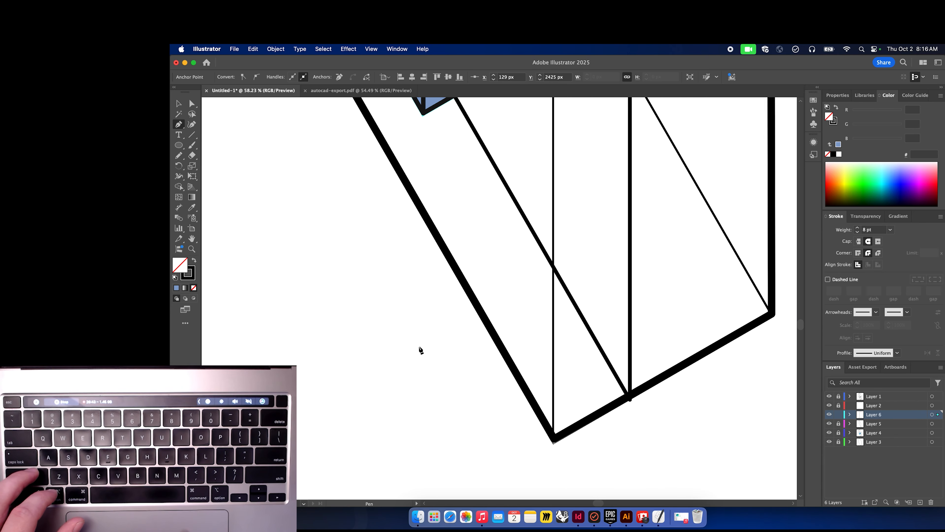
{"action": "left_click", "coordinate": [549, 433]}
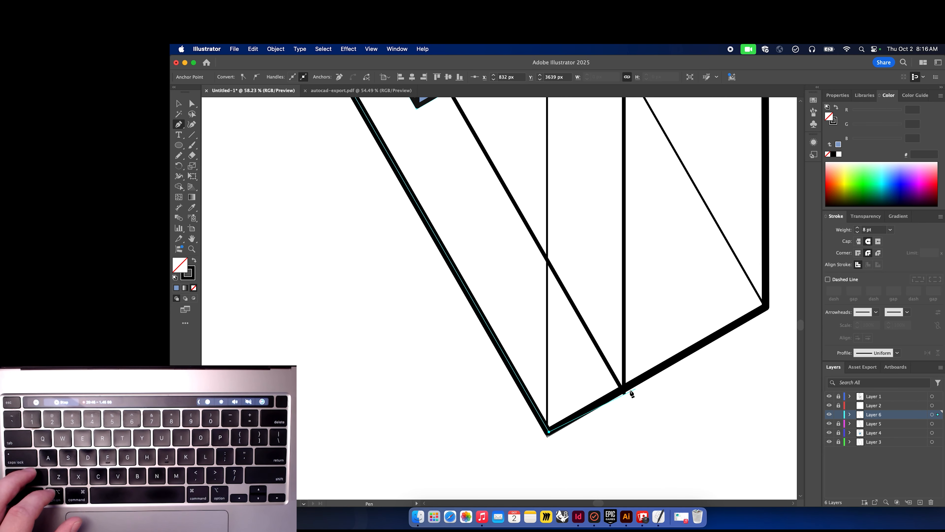
{"action": "left_click", "coordinate": [623, 390]}
{"action": "scroll", "coordinate": [639, 233], "scroll_direction": "up", "scroll_amount": 10}
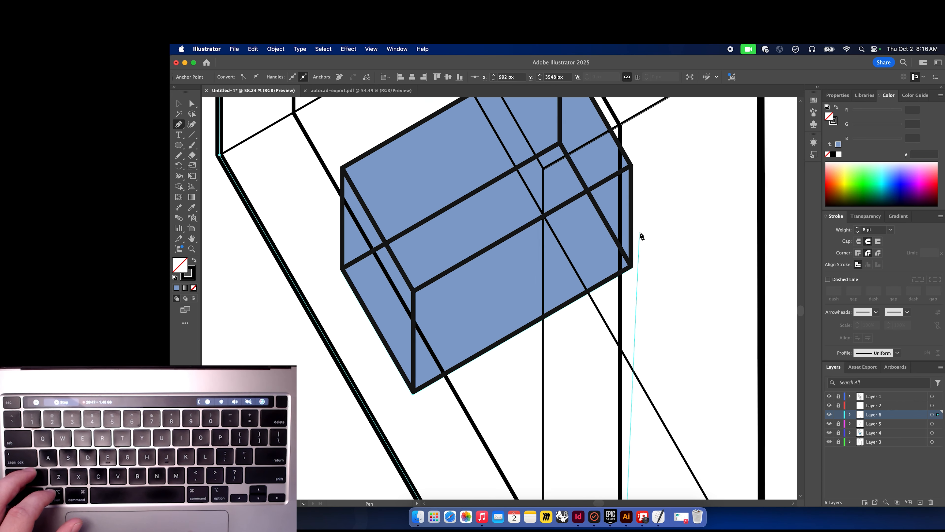
{"action": "left_click", "coordinate": [619, 258]}
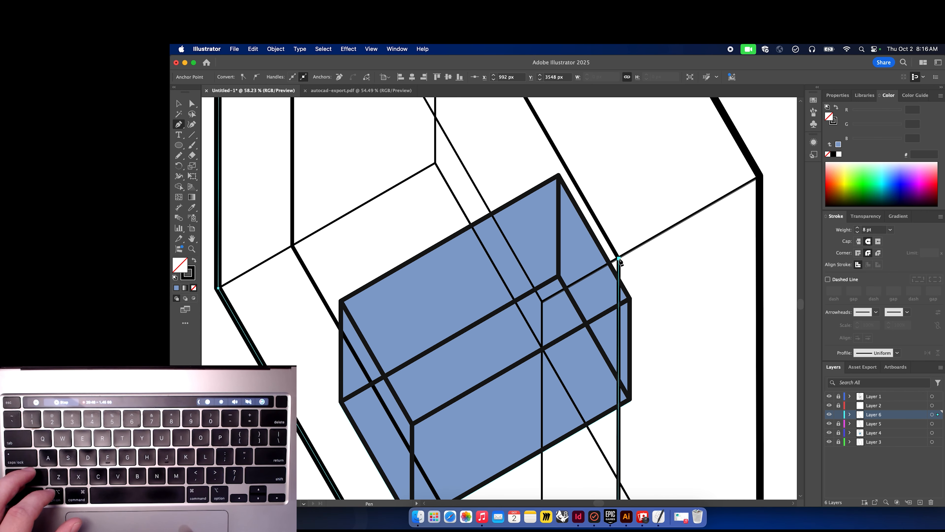
{"action": "scroll", "coordinate": [620, 262], "scroll_direction": "up", "scroll_amount": 10}
{"action": "scroll", "coordinate": [621, 262], "scroll_direction": "up", "scroll_amount": 5}
{"action": "scroll", "coordinate": [620, 262], "scroll_direction": "left", "scroll_amount": 3}
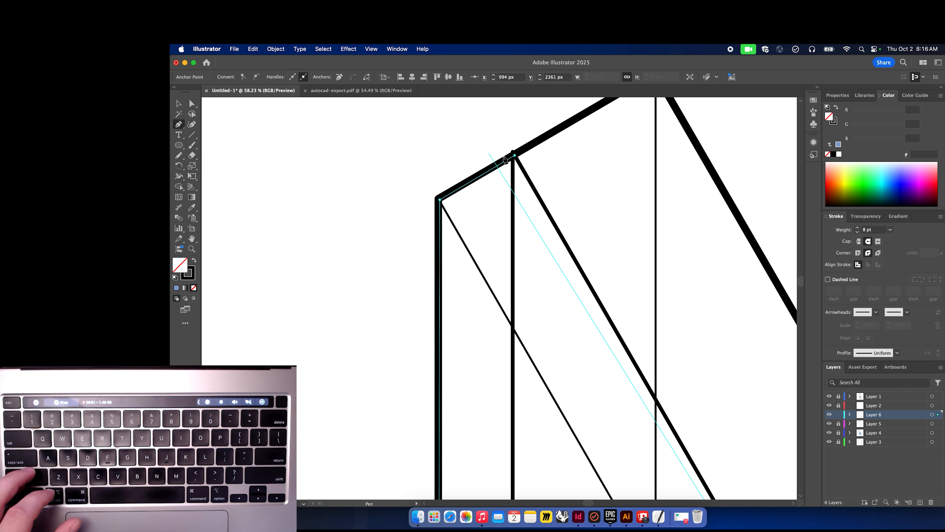
{"action": "left_click", "coordinate": [515, 156]}
{"action": "scroll", "coordinate": [549, 186], "scroll_direction": "down", "scroll_amount": 6}
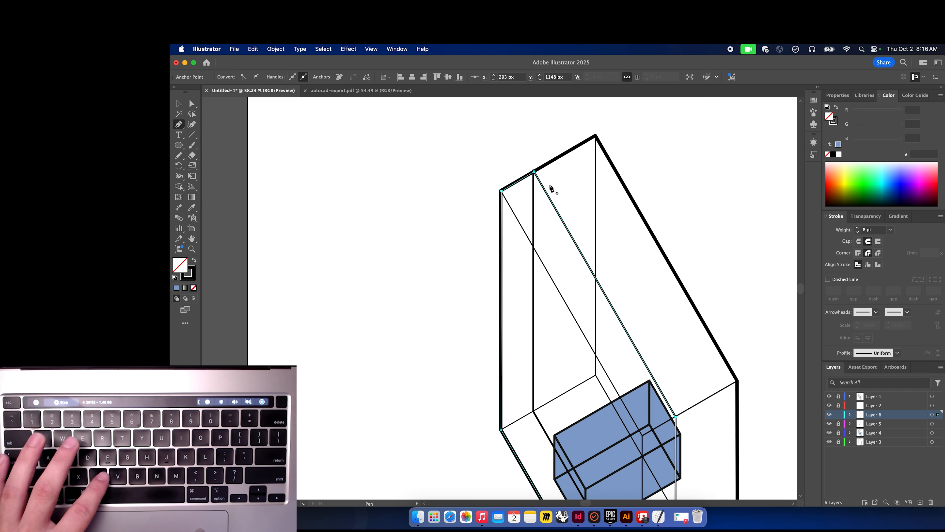
Swap the silhouette's stroke into a fill and pick a pale blue fill colour D8DCEA in the Color Picker.
{"action": "scroll", "coordinate": [552, 187], "scroll_direction": "down", "scroll_amount": 3}
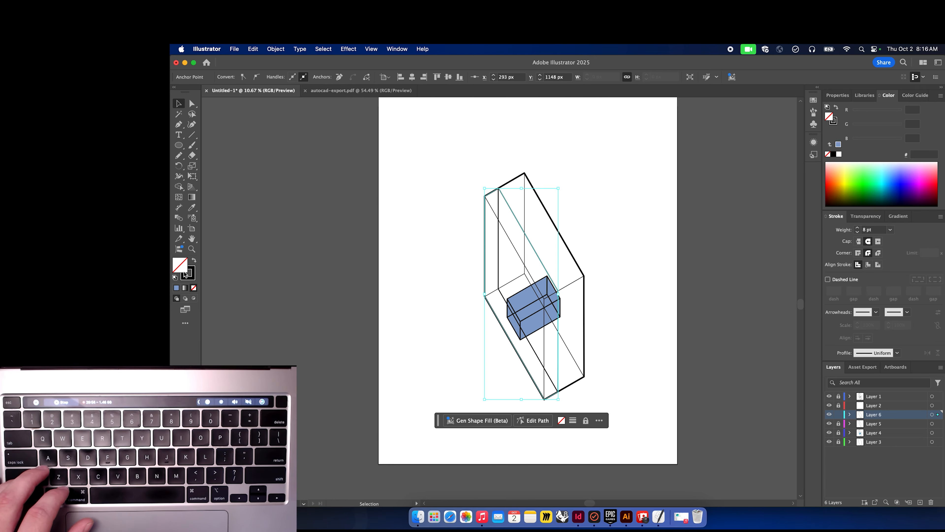
{"action": "left_click", "coordinate": [193, 260]}
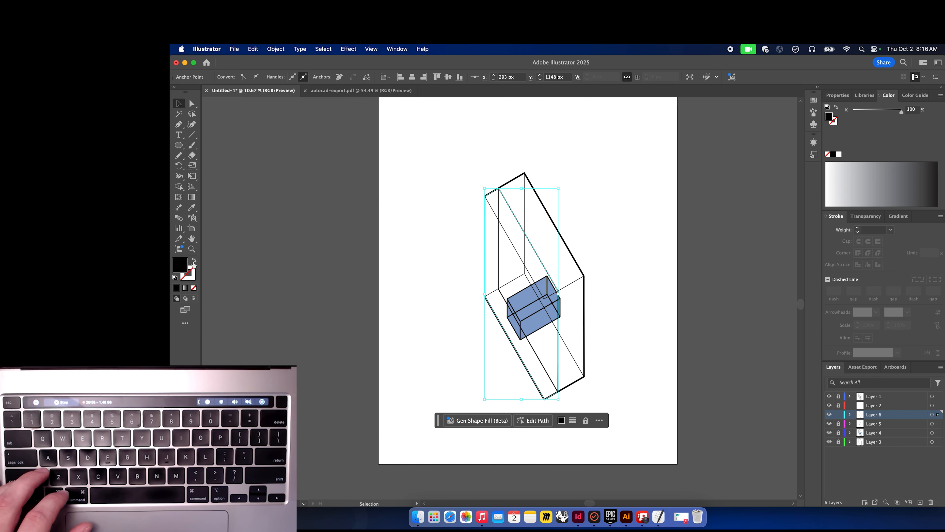
{"action": "double_click", "coordinate": [179, 266]}
{"action": "mouse_move", "coordinate": [639, 265]}
{"action": "left_mouse_down"}
{"action": "mouse_move", "coordinate": [676, 299]}
{"action": "mouse_move", "coordinate": [625, 264]}
{"action": "mouse_move", "coordinate": [610, 275]}
{"action": "left_mouse_up"}
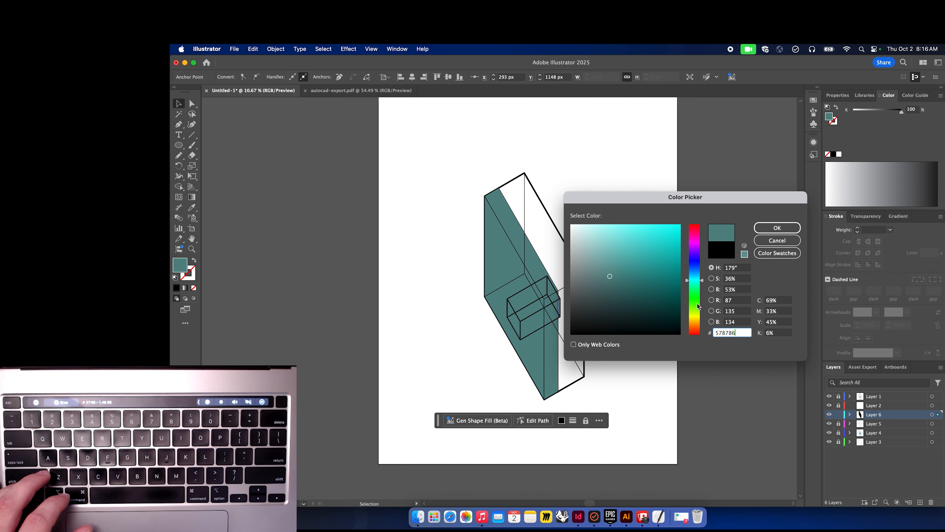
{"action": "left_click_drag", "start_coordinate": [700, 261], "coordinate": [698, 268]}
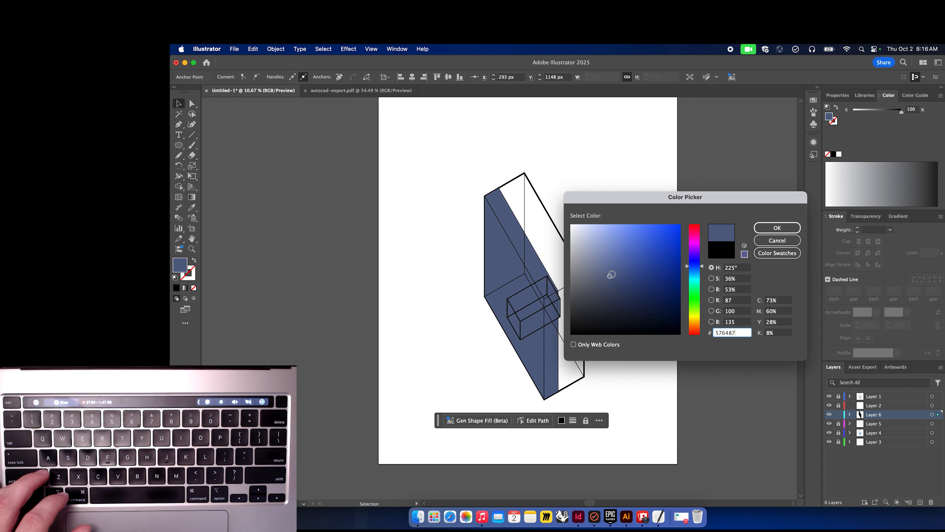
{"action": "mouse_move", "coordinate": [611, 274]}
{"action": "left_mouse_down"}
{"action": "mouse_move", "coordinate": [580, 251]}
{"action": "mouse_move", "coordinate": [579, 238]}
{"action": "left_mouse_up"}
{"action": "left_click_drag", "start_coordinate": [580, 235], "coordinate": [579, 233]}
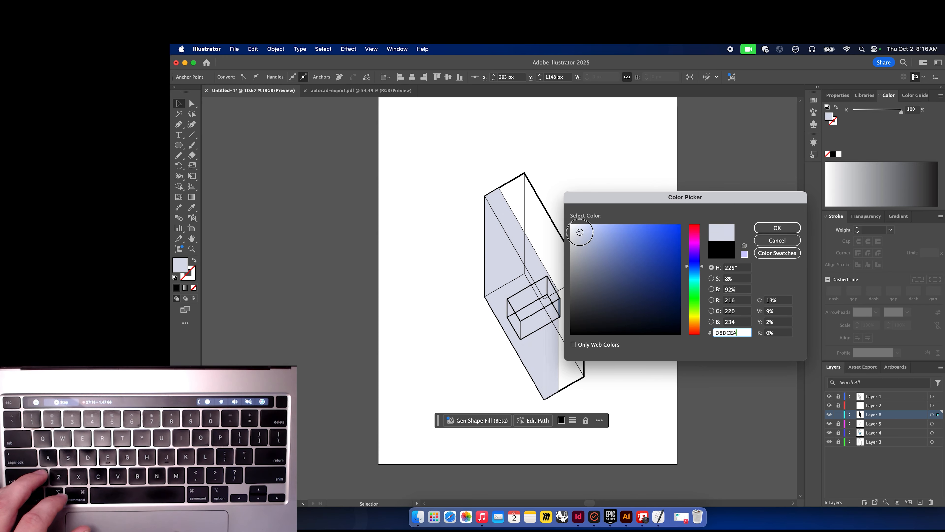
{"action": "left_click", "coordinate": [780, 228]}
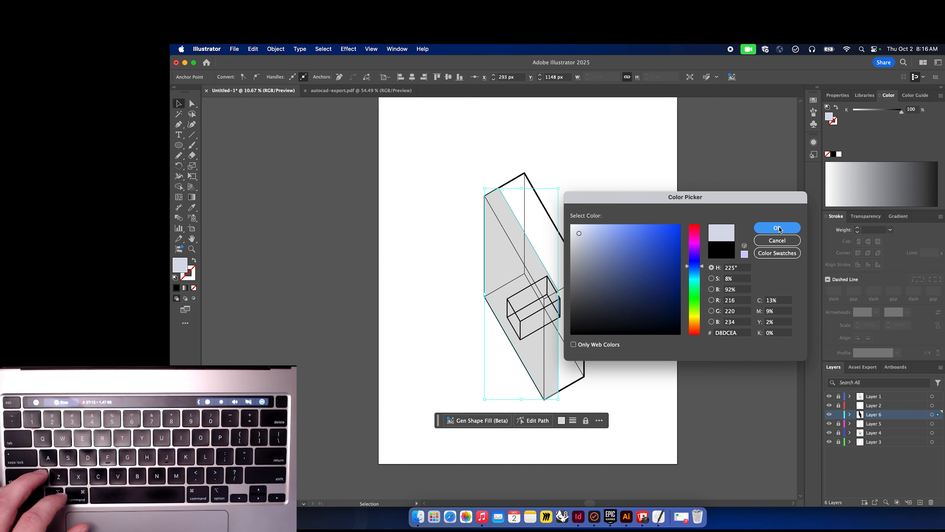
Try to readjust the silhouette's fill colour in the Color Picker.
{"action": "double_click", "coordinate": [180, 266]}
{"action": "left_click_drag", "start_coordinate": [594, 235], "coordinate": [584, 238]}
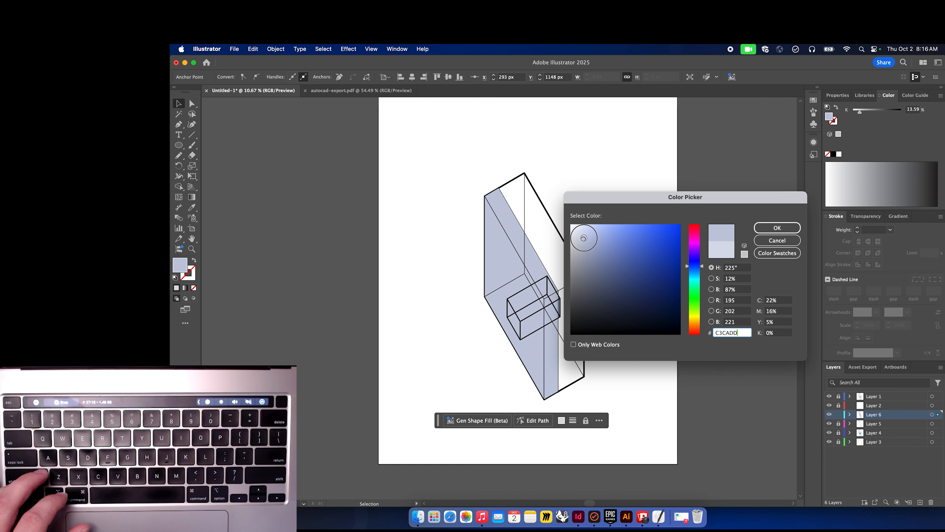
{"action": "left_click", "coordinate": [777, 240]}
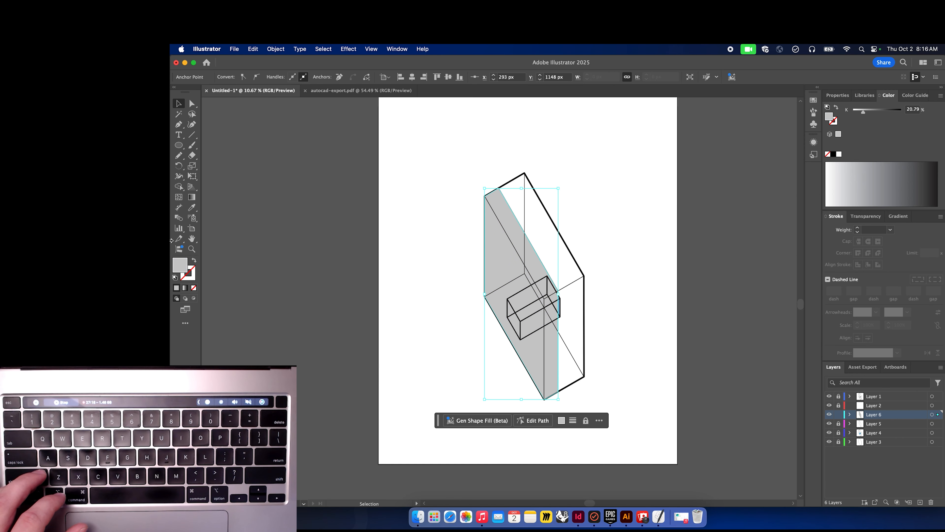
{"action": "double_click", "coordinate": [180, 266]}
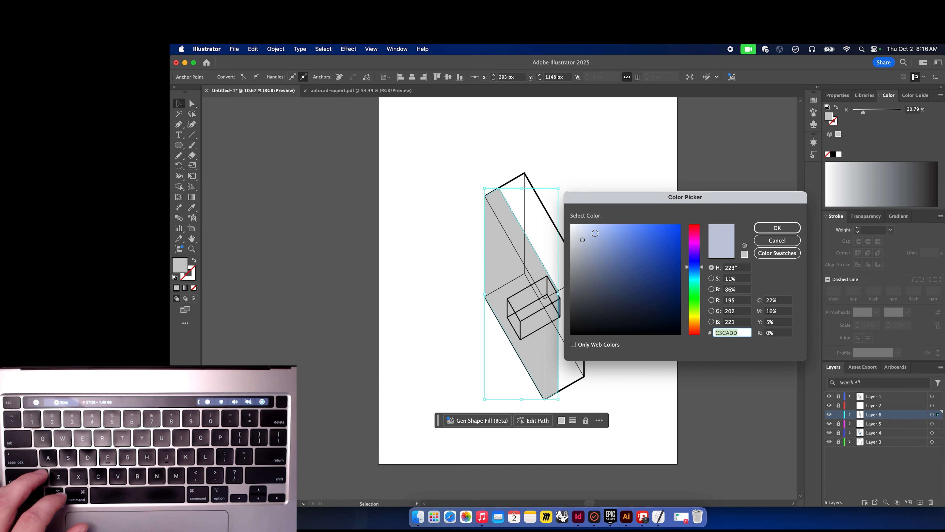
{"action": "left_click", "coordinate": [592, 235]}
{"action": "key", "text": "Escape"}
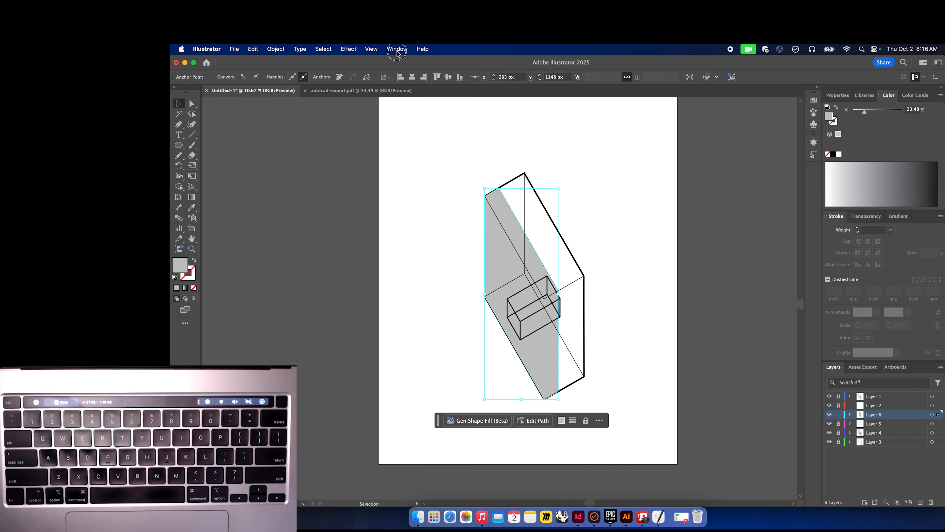
Open Color Settings and review the settings presets without applying any change.
{"action": "left_click", "coordinate": [355, 50]}
{"action": "mouse_move", "coordinate": [333, 51]}
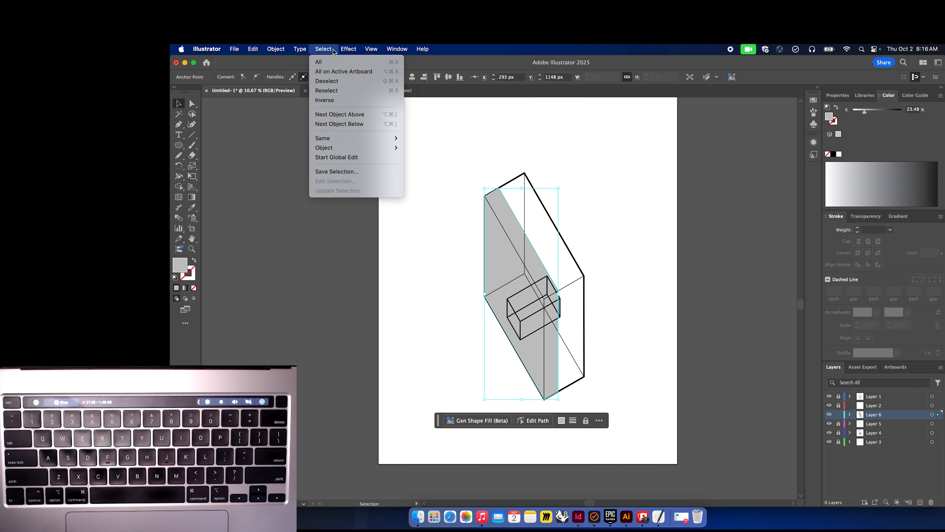
{"action": "mouse_move", "coordinate": [241, 52]}
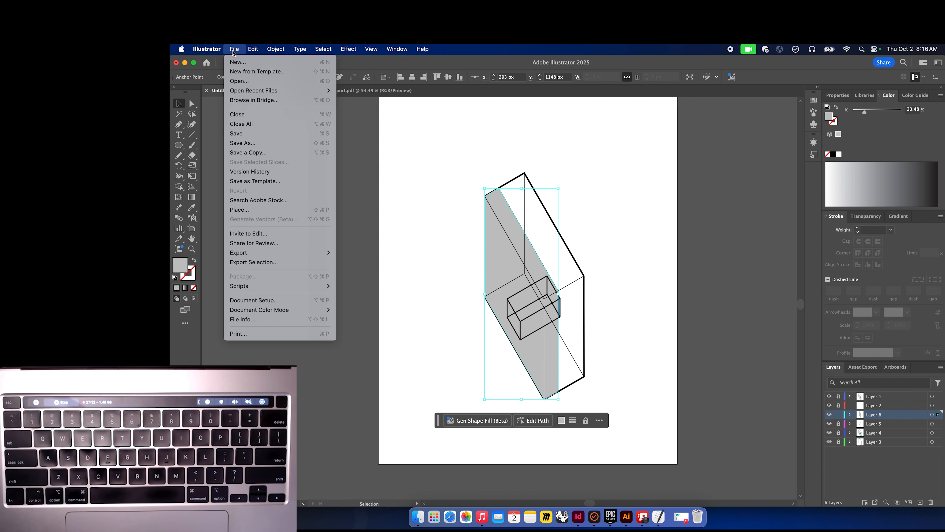
{"action": "mouse_move", "coordinate": [367, 47]}
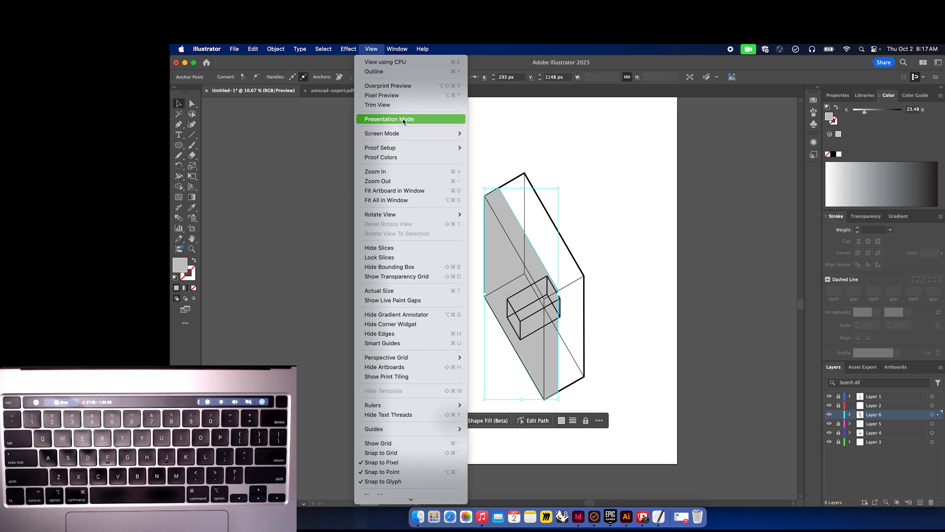
{"action": "mouse_move", "coordinate": [404, 149]}
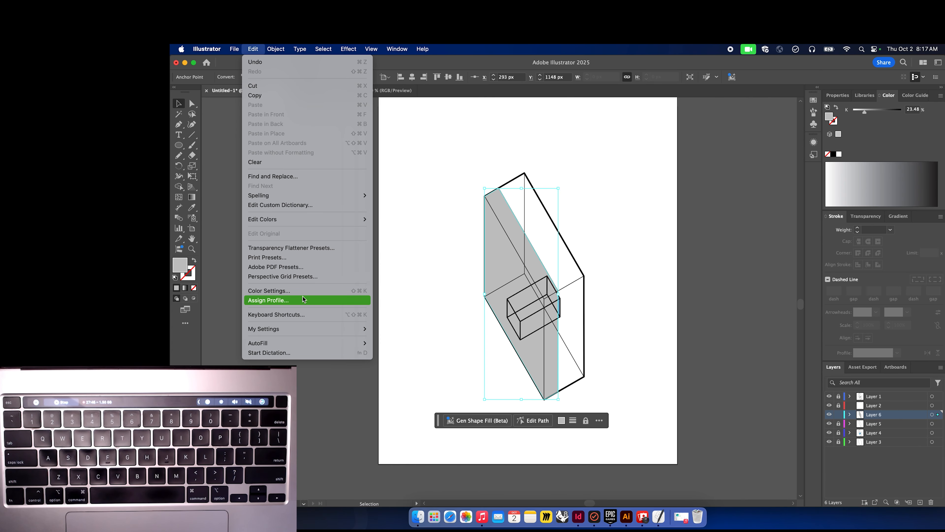
{"action": "left_click", "coordinate": [296, 291]}
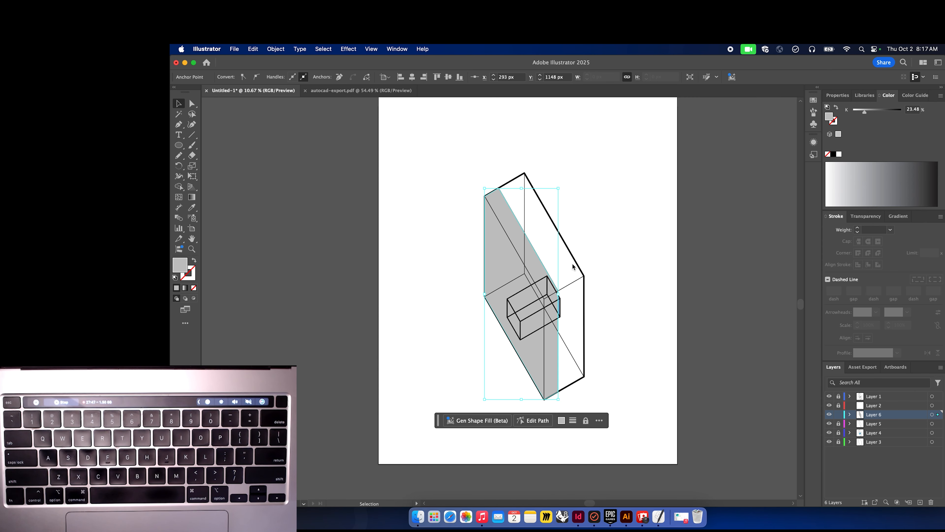
{"action": "left_click", "coordinate": [566, 210]}
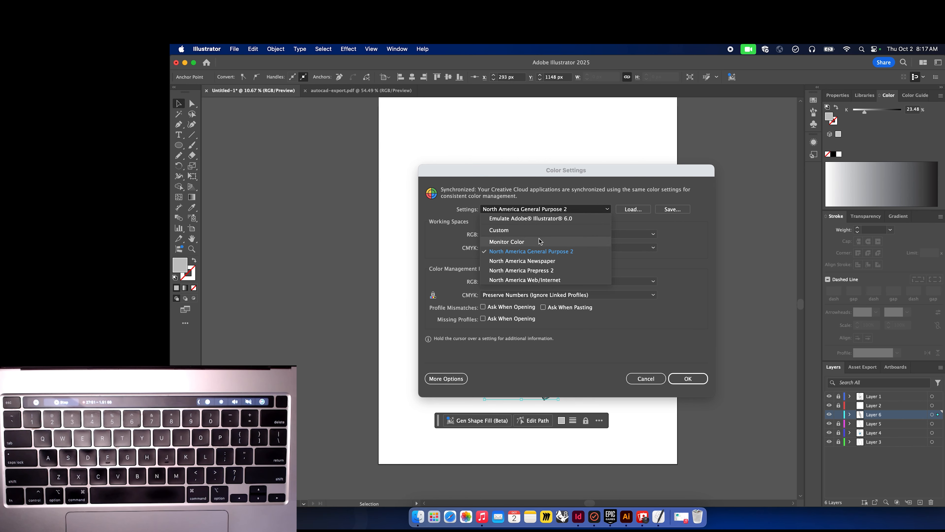
{"action": "left_click", "coordinate": [684, 232]}
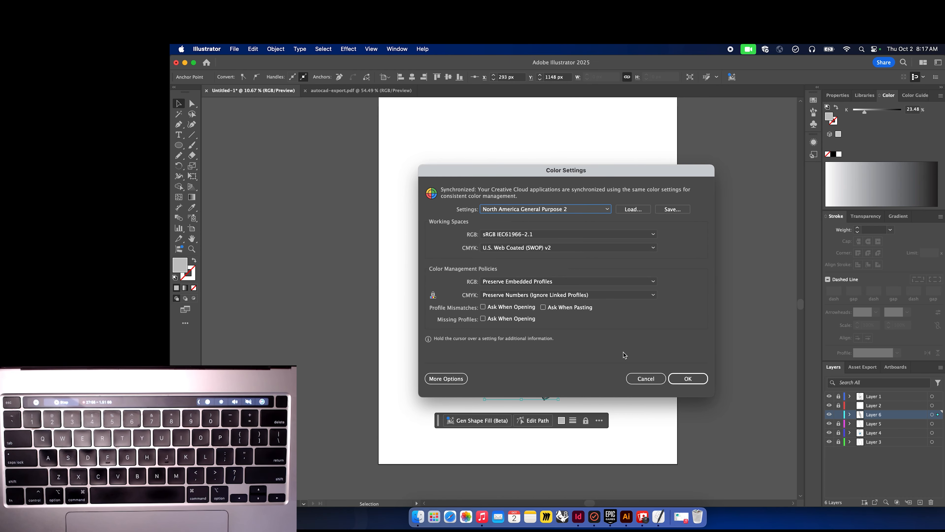
{"action": "left_click", "coordinate": [638, 379]}
{"action": "left_click", "coordinate": [348, 48]}
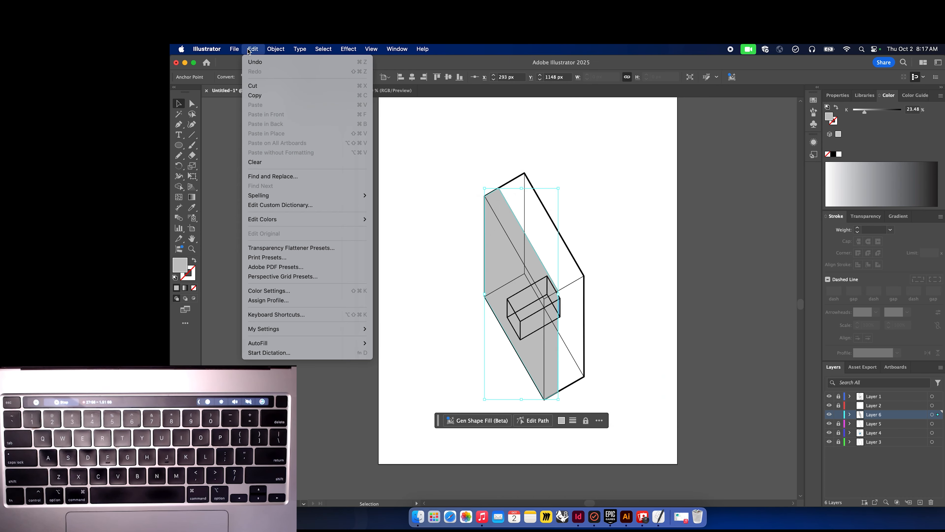
{"action": "mouse_move", "coordinate": [240, 51]}
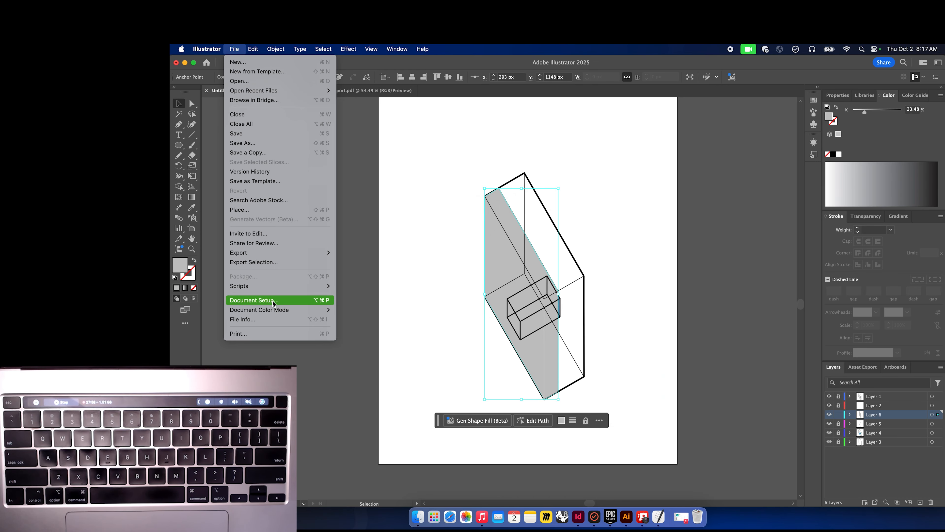
{"action": "key", "text": "Escape"}
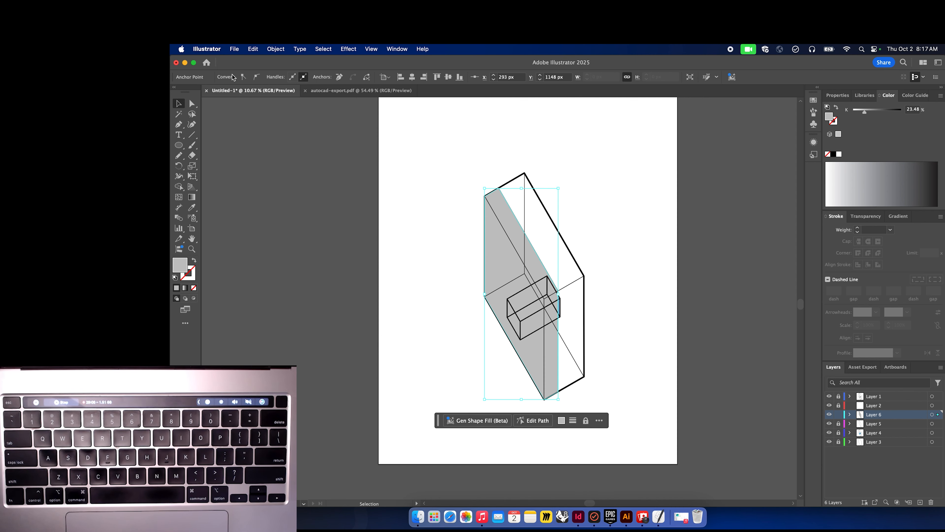
Switch the document colour mode to CMYK Color and reselect the traced silhouette.
{"action": "left_click", "coordinate": [253, 49]}
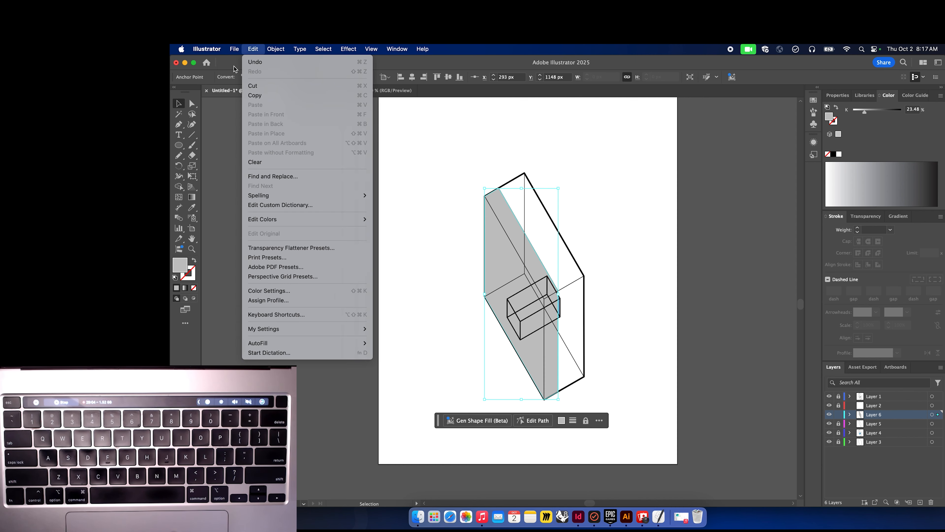
{"action": "mouse_move", "coordinate": [234, 49]}
{"action": "mouse_move", "coordinate": [286, 312]}
{"action": "left_click", "coordinate": [365, 313]}
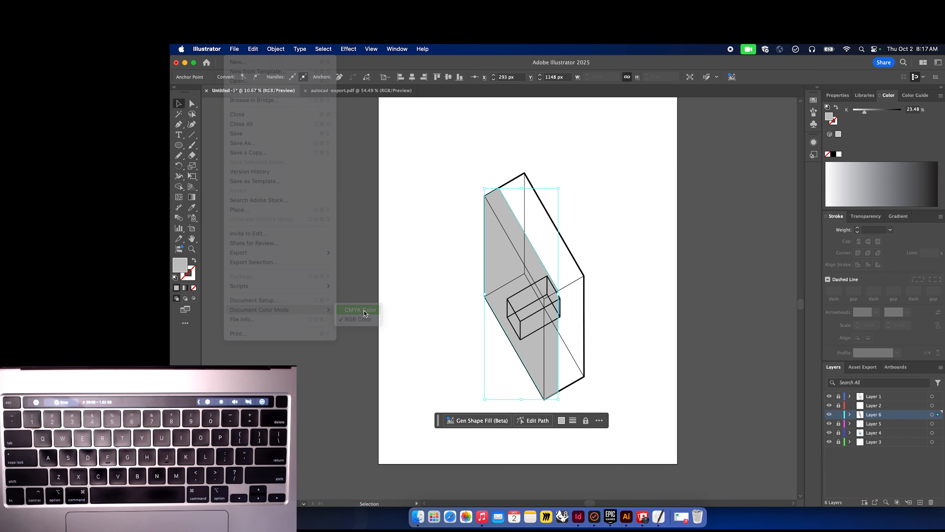
{"action": "left_click", "coordinate": [443, 289]}
{"action": "left_click", "coordinate": [504, 279]}
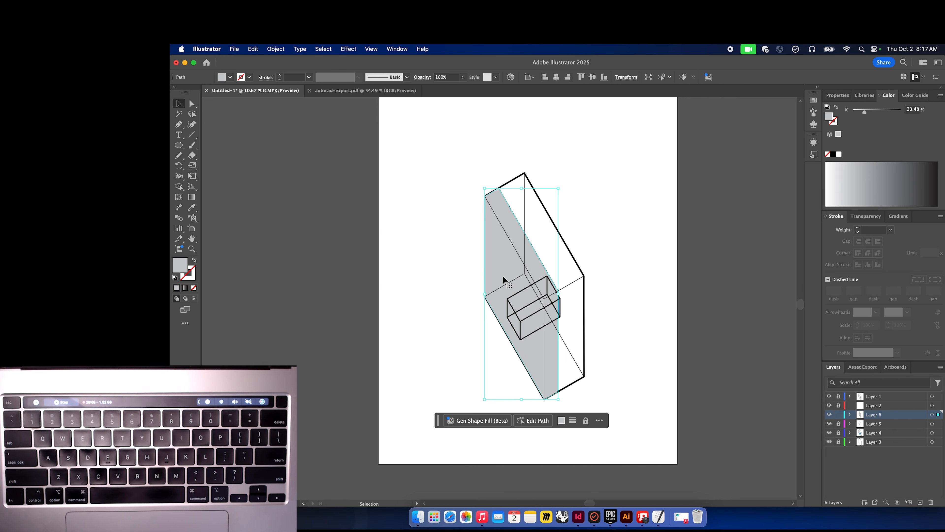
Pick a blue fill B3C3E0 for the silhouette and switch the Color panel to RGB.
{"action": "double_click", "coordinate": [181, 266]}
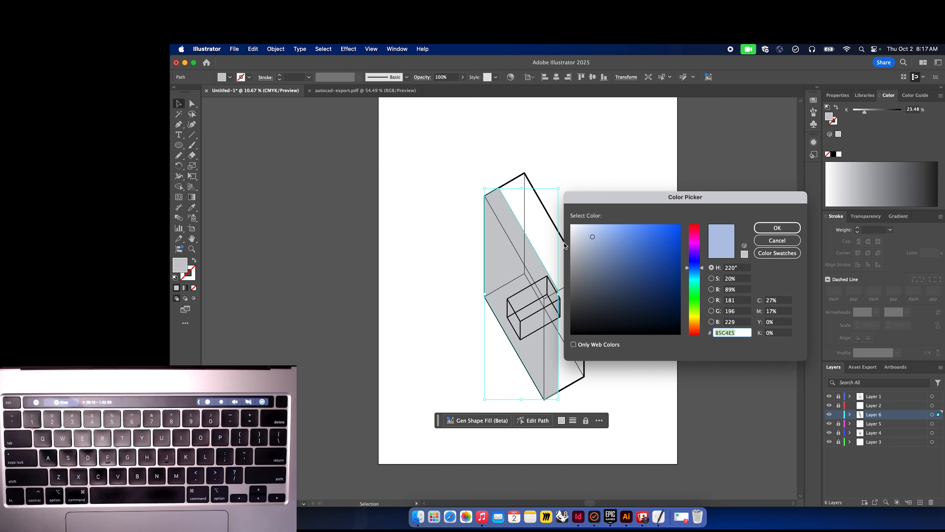
{"action": "left_click", "coordinate": [599, 238]}
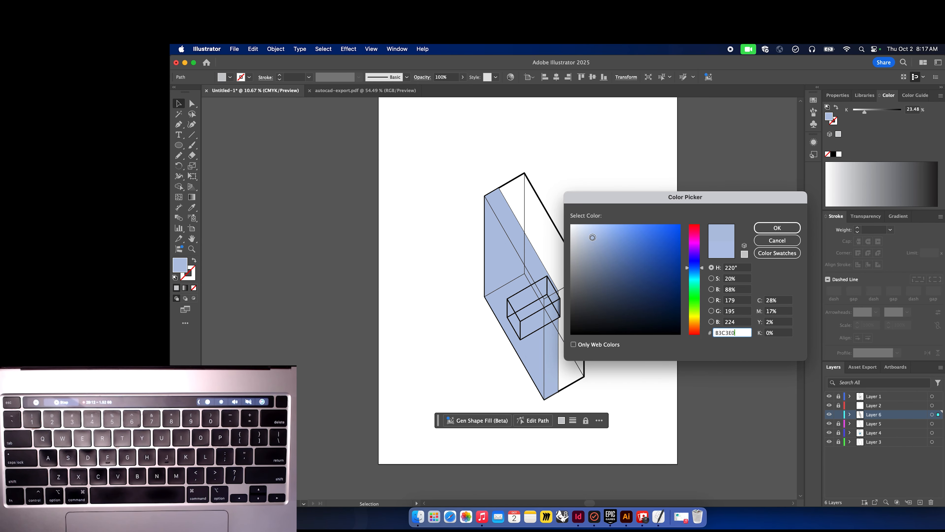
{"action": "left_click", "coordinate": [784, 231]}
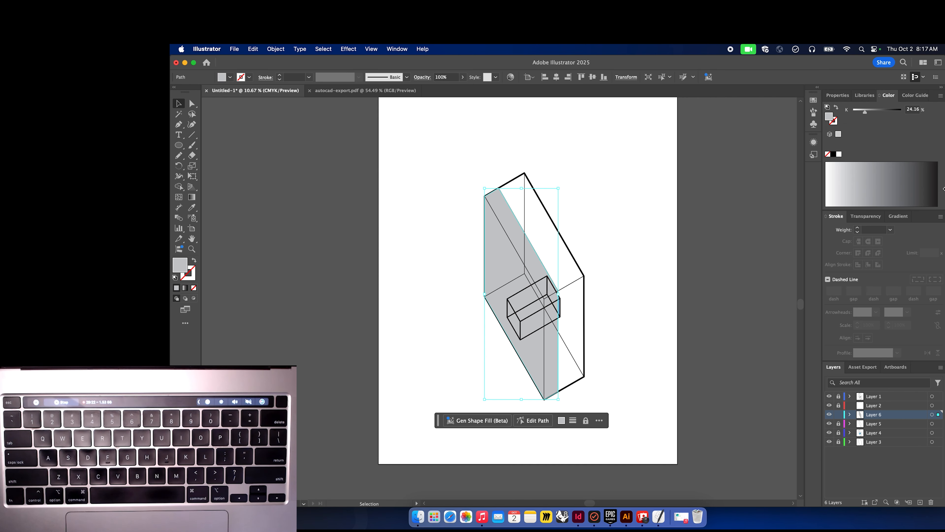
{"action": "left_click", "coordinate": [940, 97]}
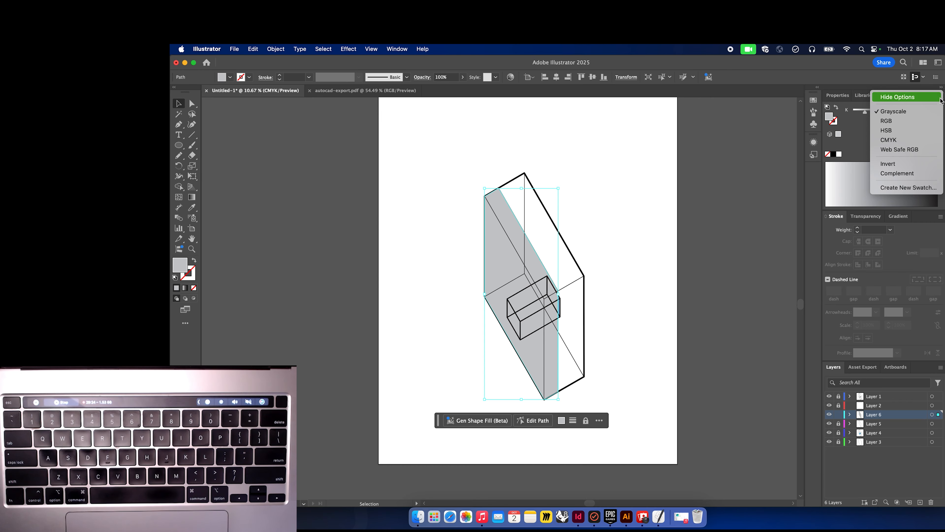
{"action": "left_click", "coordinate": [893, 120]}
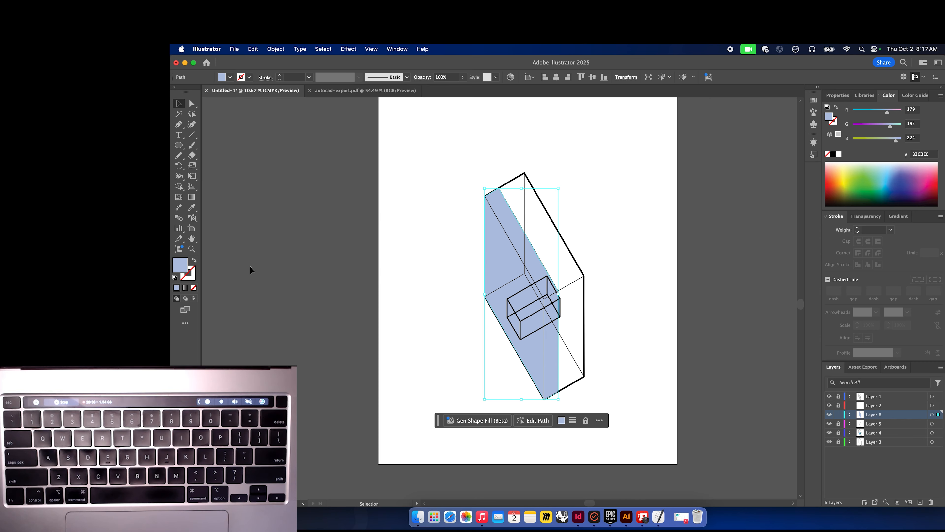
Lighten the silhouette's fill colour to D4DCE8 in the Color Picker.
{"action": "double_click", "coordinate": [183, 270]}
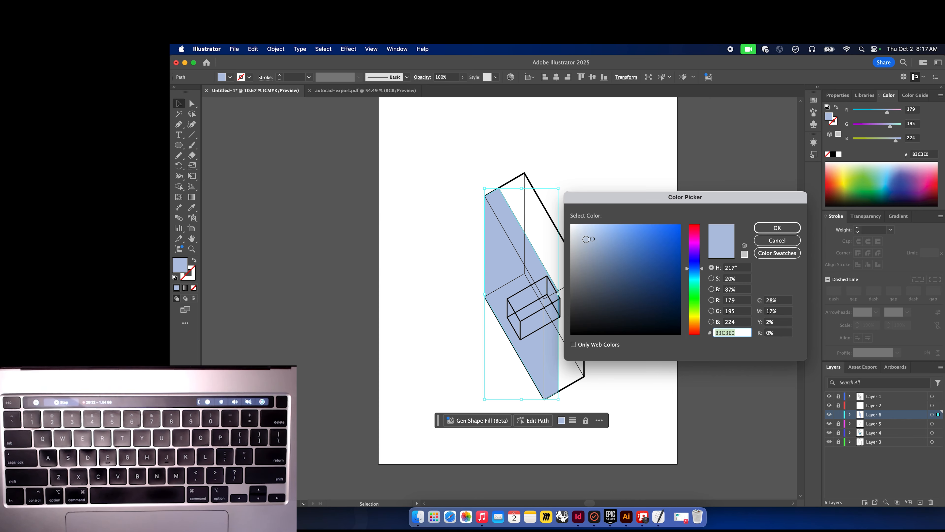
{"action": "left_click", "coordinate": [581, 233]}
{"action": "left_click", "coordinate": [581, 233]}
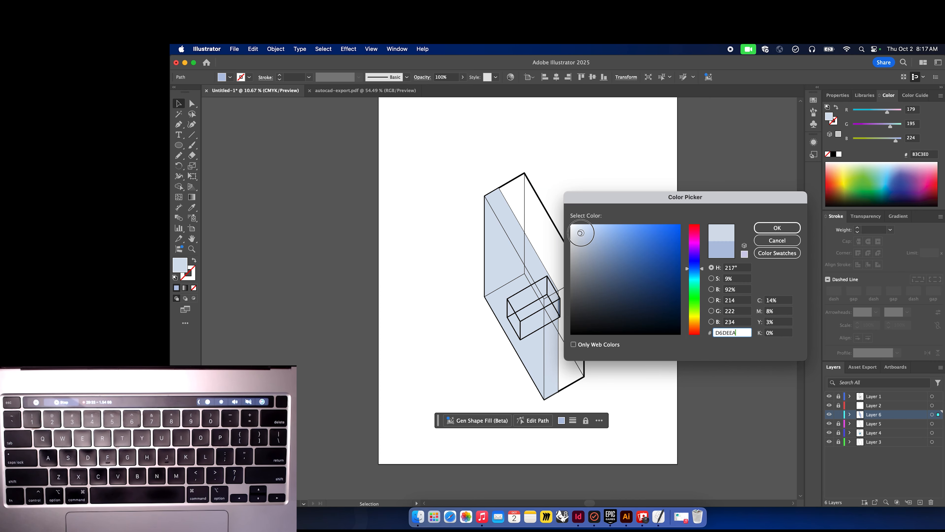
{"action": "left_click", "coordinate": [765, 226]}
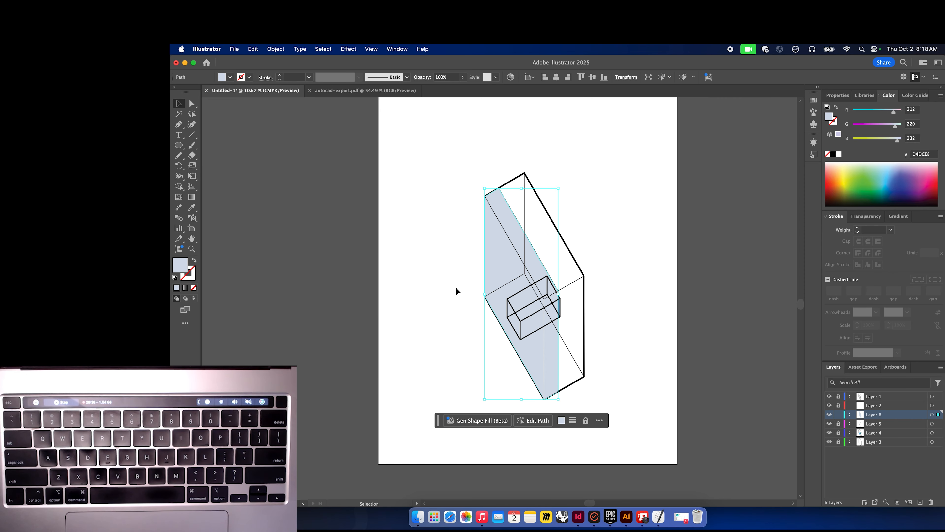
{"action": "double_click", "coordinate": [181, 268]}
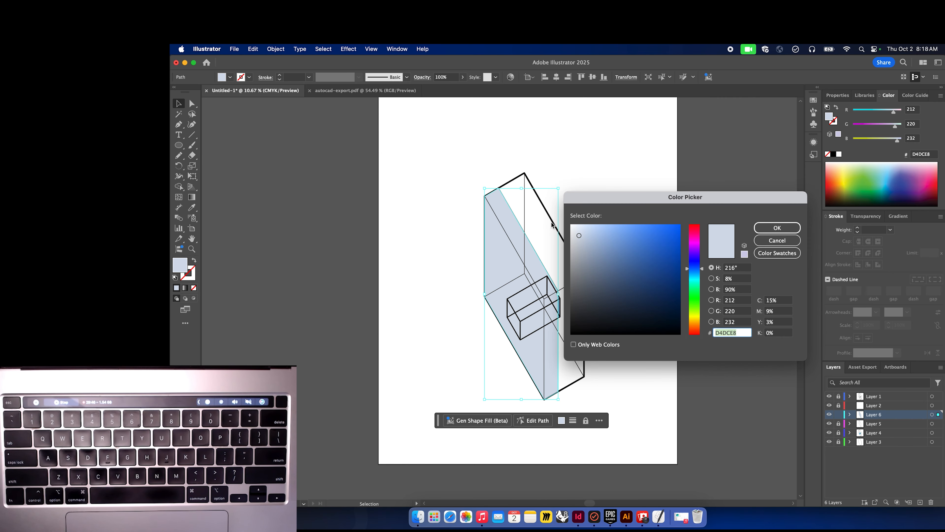
{"action": "left_click", "coordinate": [778, 241]}
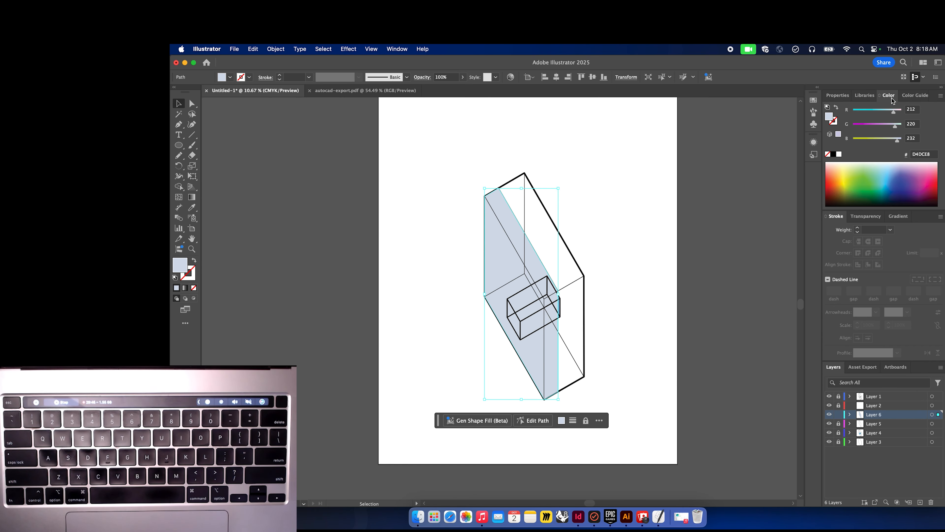
{"action": "left_click", "coordinate": [940, 96]}
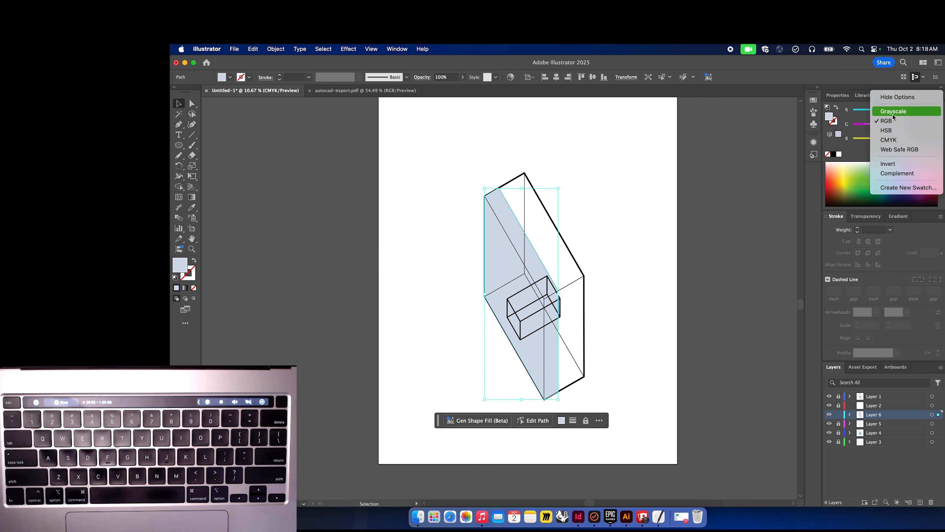
{"action": "left_click", "coordinate": [887, 121]}
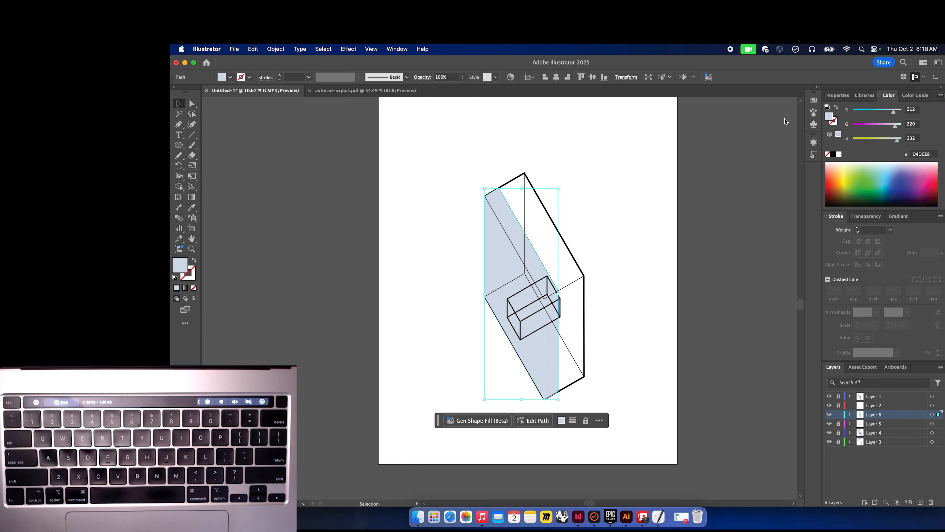
Switch the document colour mode to RGB Color and keep the Color panel in RGB.
{"action": "left_click", "coordinate": [253, 49]}
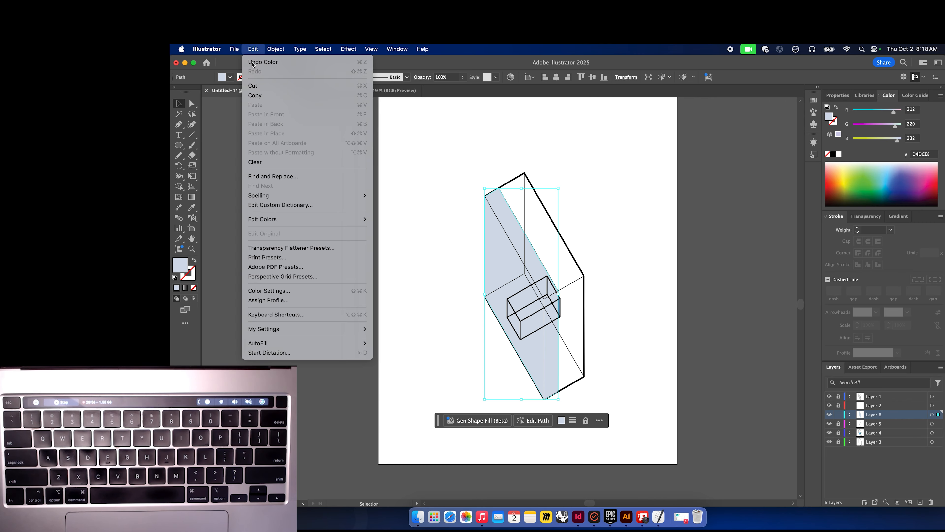
{"action": "mouse_move", "coordinate": [235, 50]}
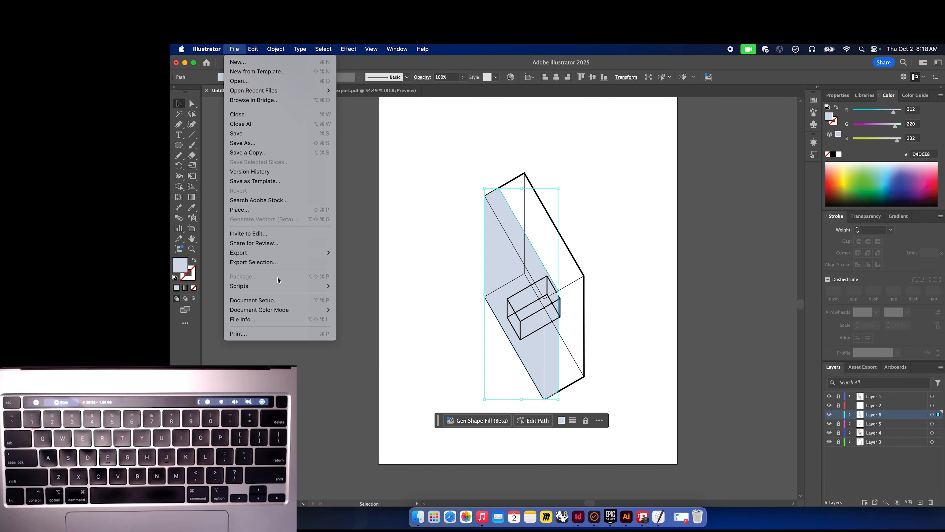
{"action": "mouse_move", "coordinate": [307, 313]}
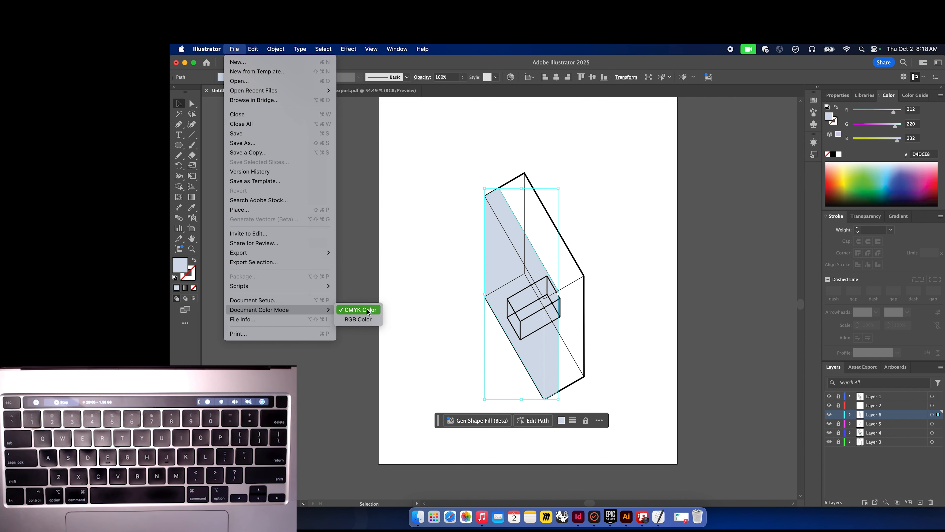
{"action": "left_click", "coordinate": [368, 319]}
{"action": "left_click", "coordinate": [445, 281]}
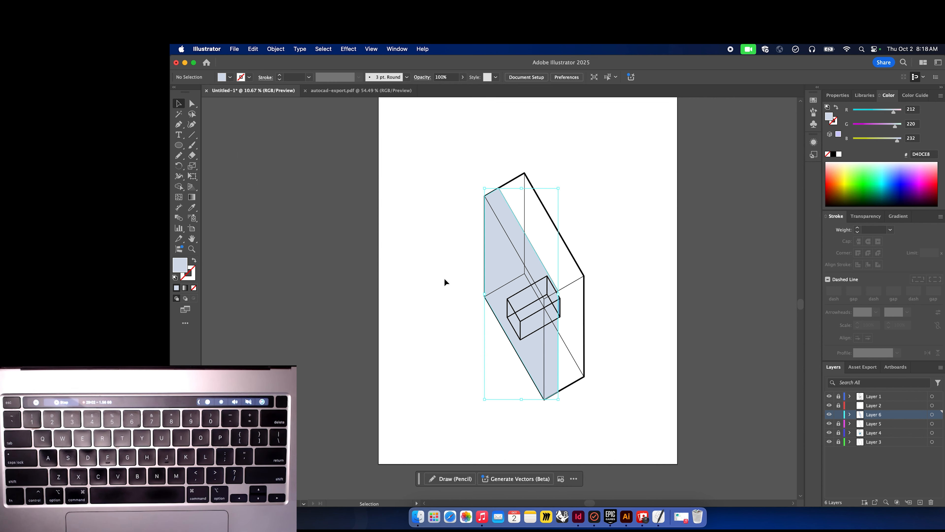
{"action": "left_click", "coordinate": [940, 96]}
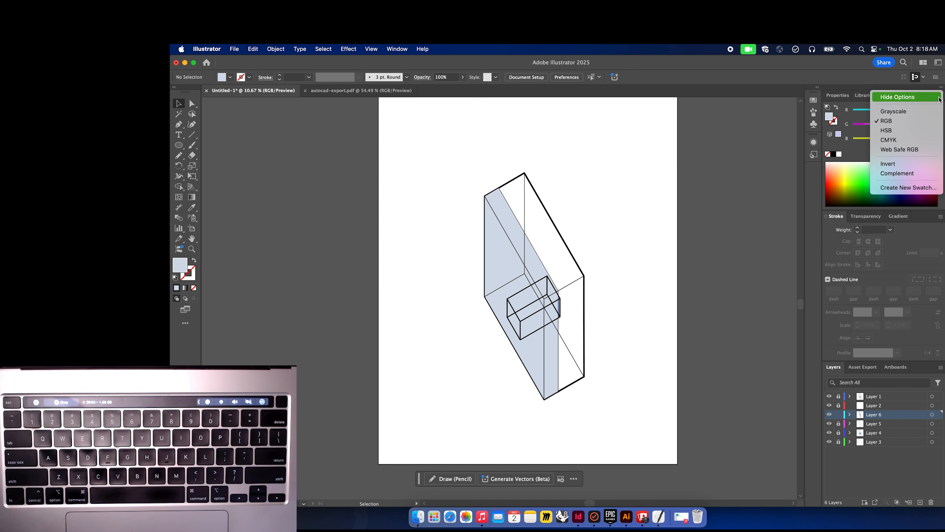
{"action": "left_click", "coordinate": [886, 121]}
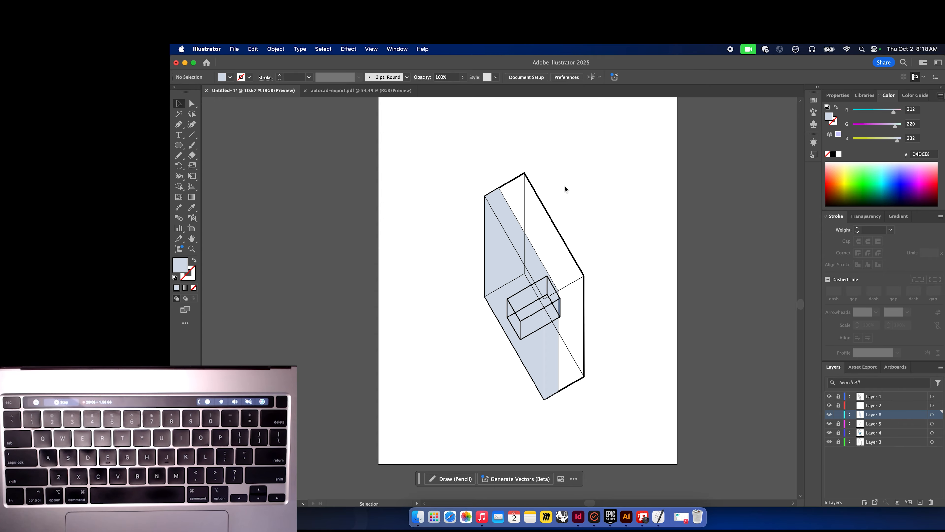
Reorder the silhouette's Layer 6 so it sits below Layer 5 and above Layer 4.
{"action": "left_click", "coordinate": [500, 275]}
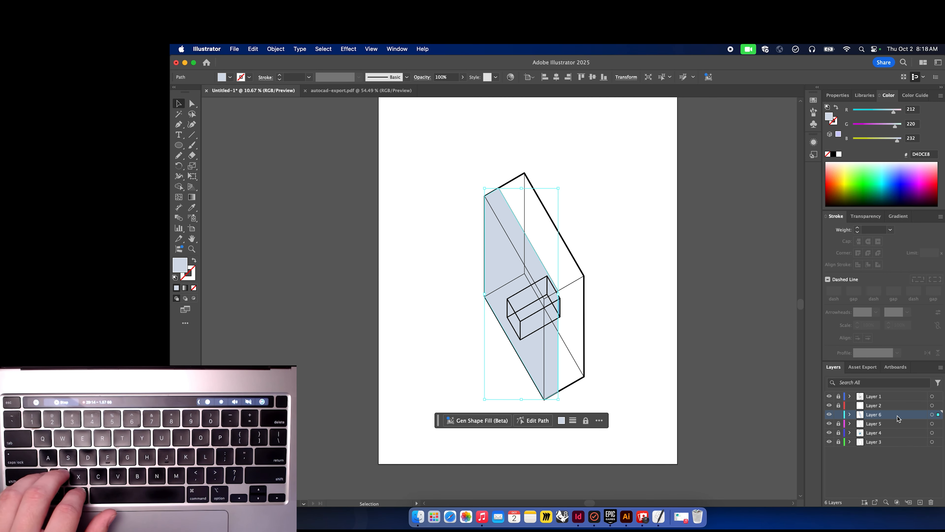
{"action": "left_click_drag", "start_coordinate": [897, 416], "coordinate": [896, 435]}
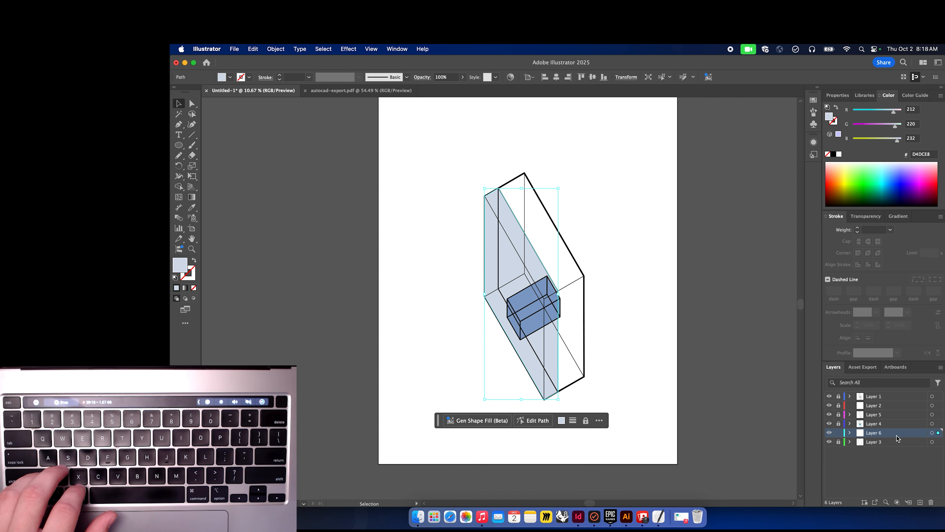
{"action": "left_click", "coordinate": [645, 318]}
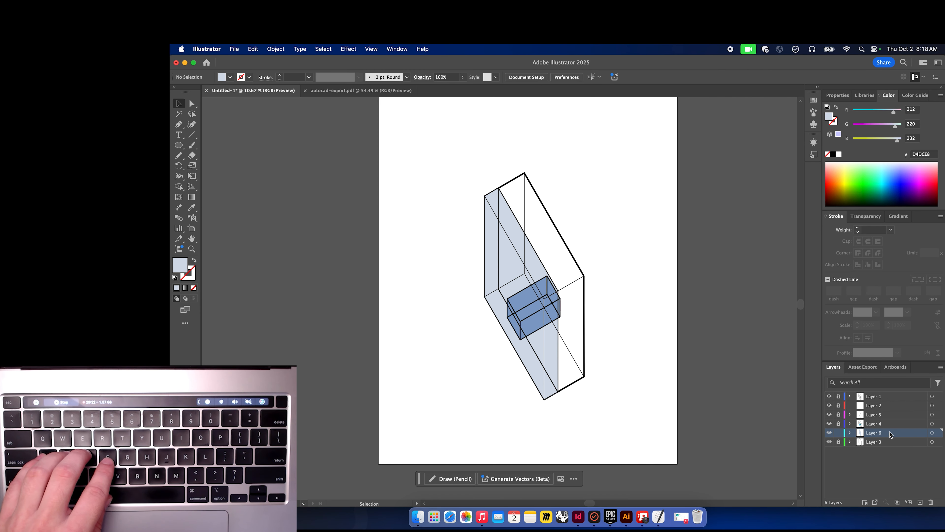
{"action": "left_click_drag", "start_coordinate": [890, 431], "coordinate": [890, 418]}
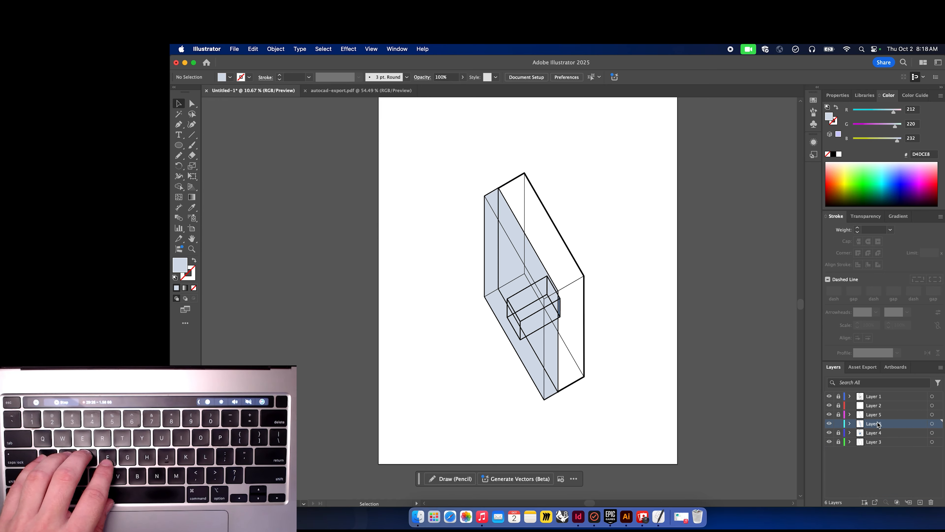
Open the Transparency panel and set the selected silhouette's blend mode to Multiply.
{"action": "left_click", "coordinate": [549, 347]}
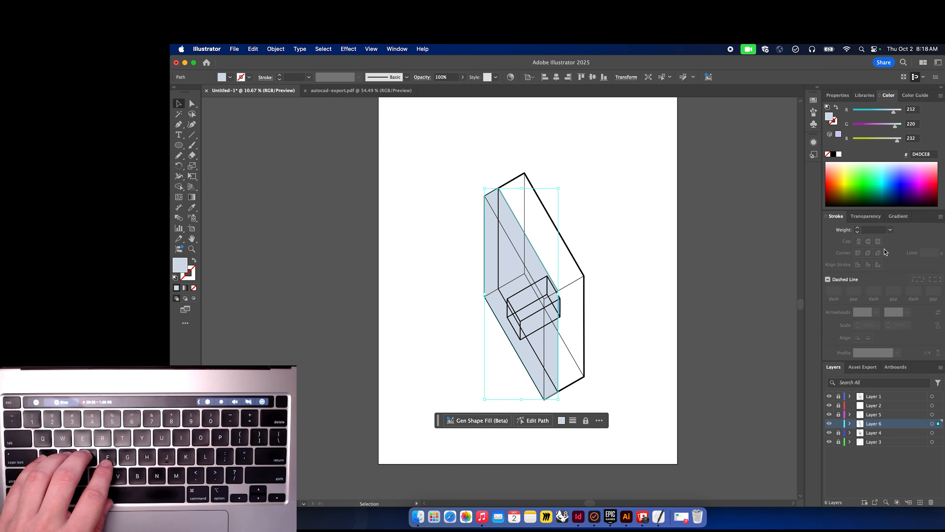
{"action": "left_click", "coordinate": [870, 218]}
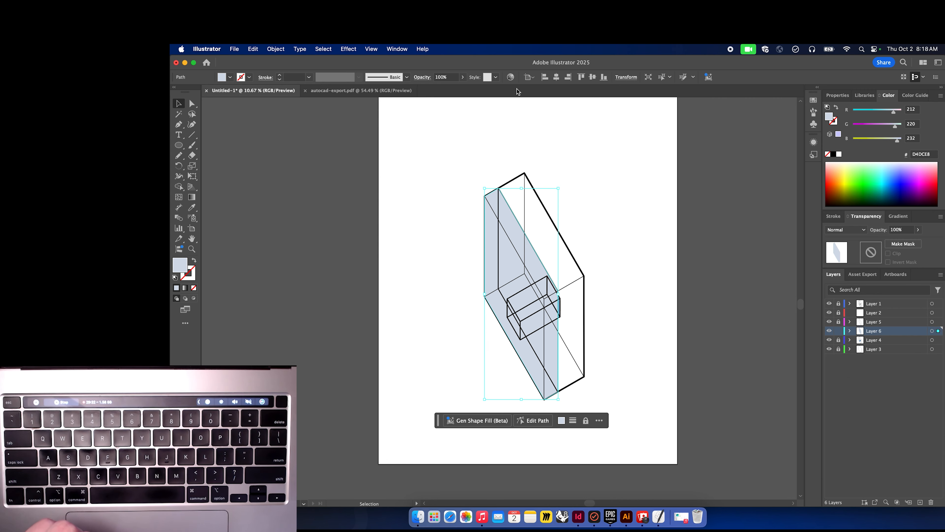
{"action": "left_click", "coordinate": [397, 49]}
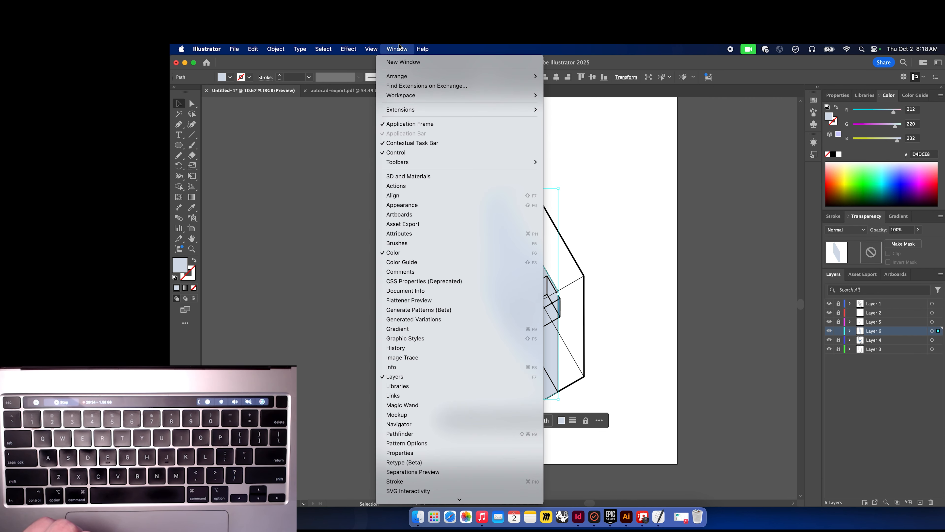
{"action": "scroll", "coordinate": [407, 436], "scroll_direction": "down", "scroll_amount": 5}
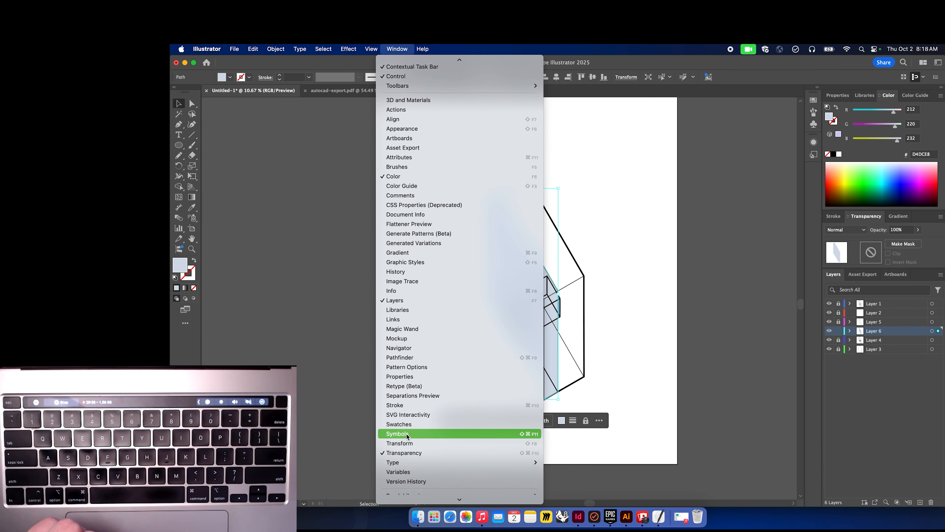
{"action": "left_click", "coordinate": [752, 390]}
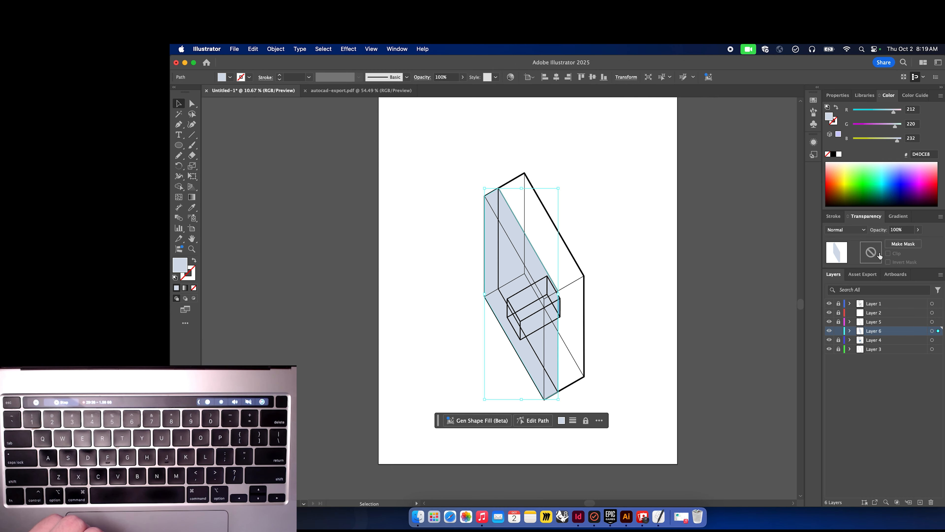
{"action": "left_click", "coordinate": [864, 231]}
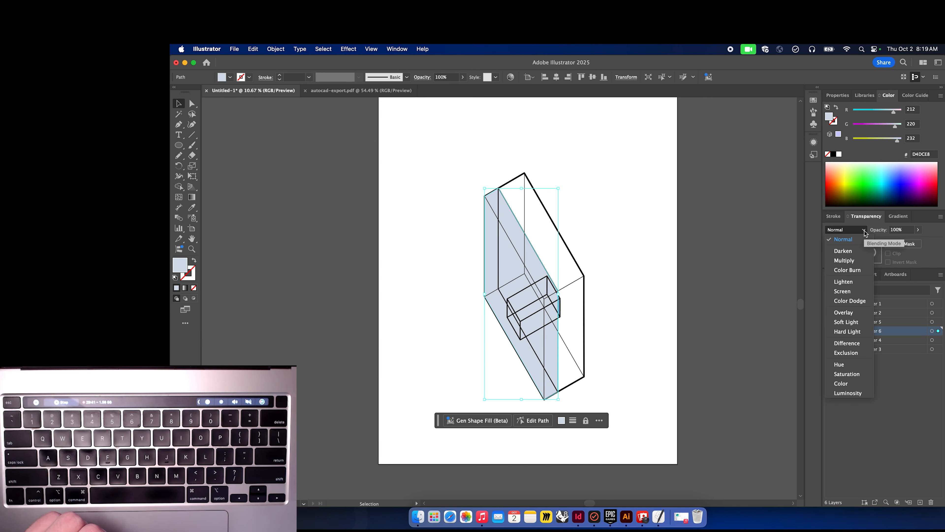
{"action": "left_click", "coordinate": [847, 261]}
{"action": "left_click", "coordinate": [682, 242]}
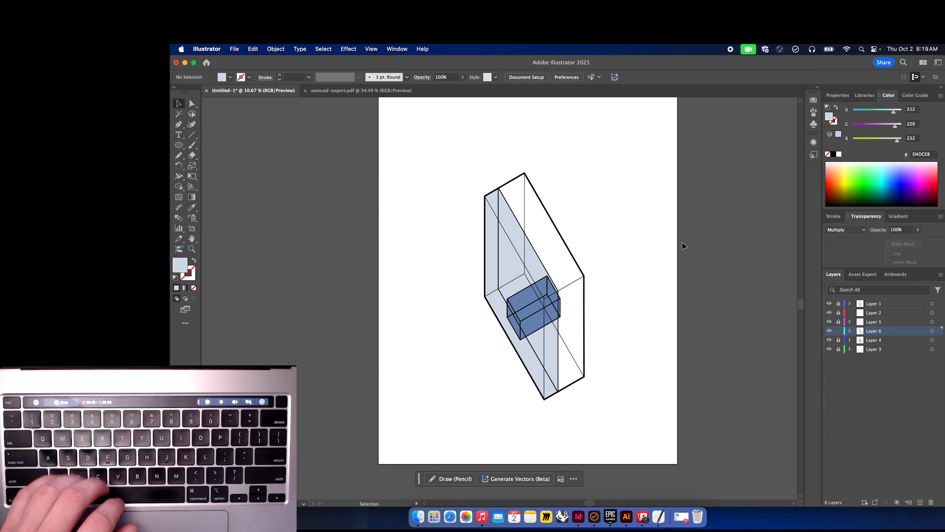
{"action": "left_click_drag", "start_coordinate": [509, 266], "coordinate": [453, 298]}
{"action": "key", "text": "super+z"}
{"action": "left_click", "coordinate": [649, 308]}
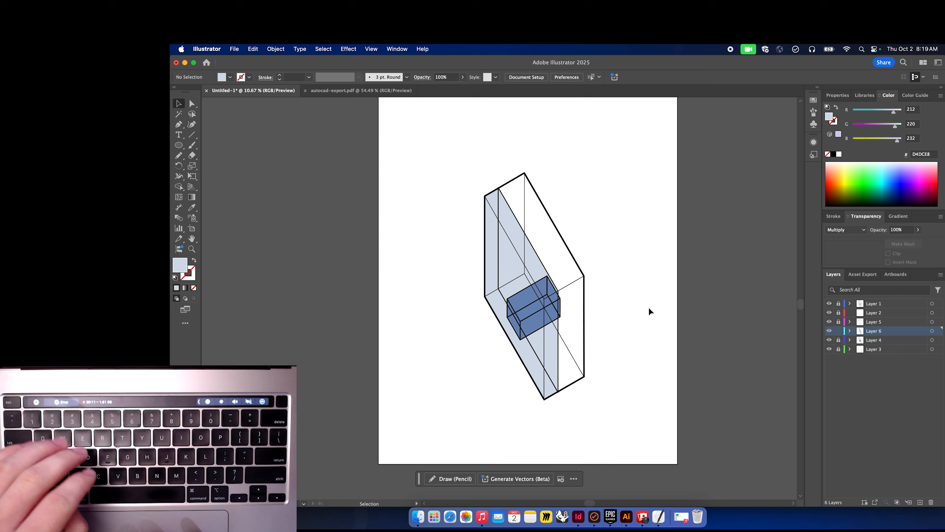
Reselect the silhouette and set its blend mode back to Normal.
{"action": "left_click", "coordinate": [519, 275]}
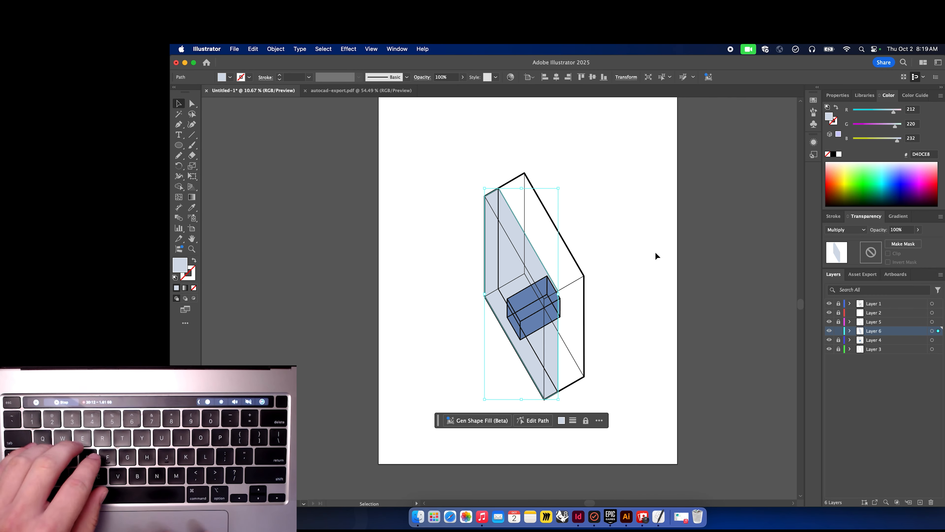
{"action": "left_click", "coordinate": [852, 229]}
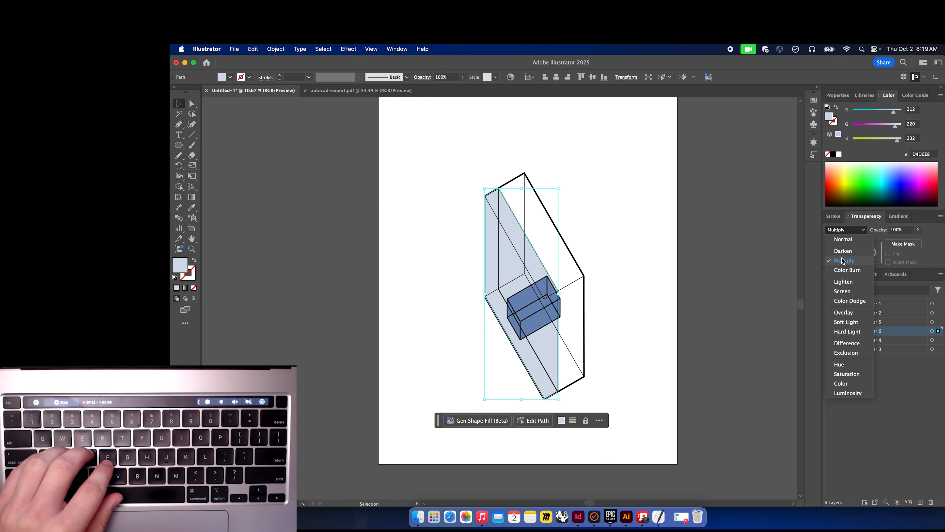
{"action": "left_click", "coordinate": [843, 239]}
{"action": "left_click", "coordinate": [613, 284]}
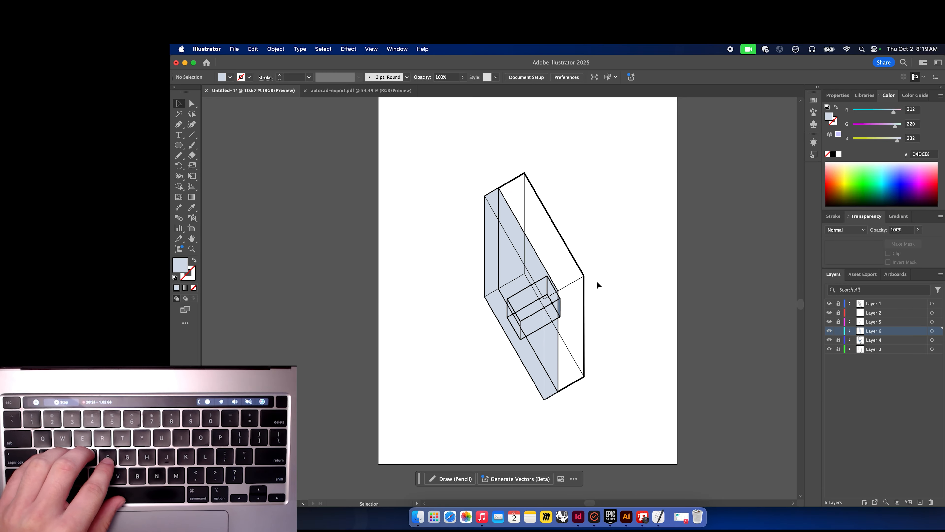
Reselect the silhouette, set its blend mode to Multiply again, and deselect.
{"action": "left_click_drag", "start_coordinate": [515, 291], "coordinate": [491, 289]}
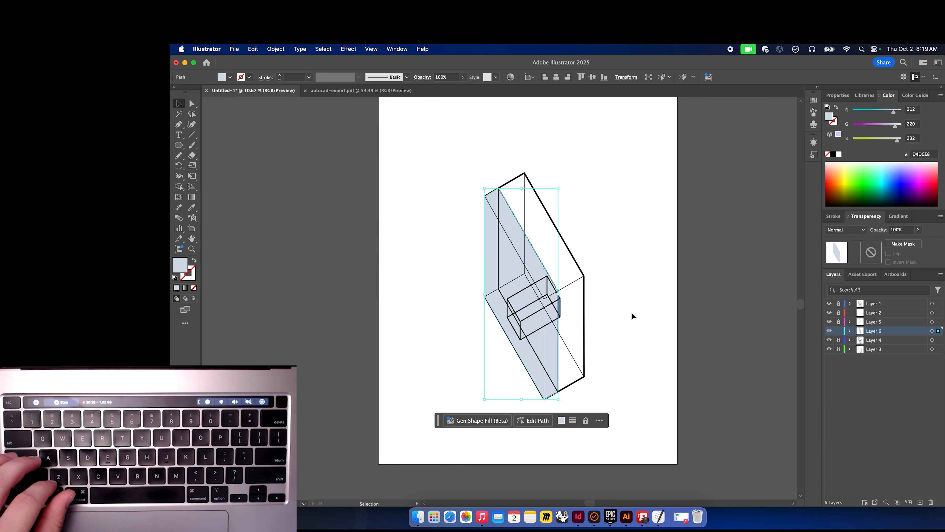
{"action": "left_click", "coordinate": [863, 229]}
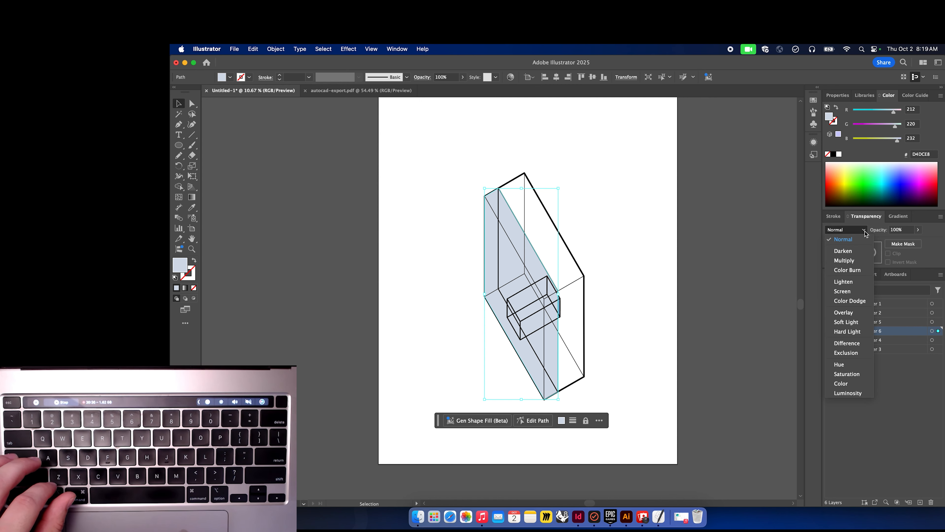
{"action": "left_click", "coordinate": [842, 261]}
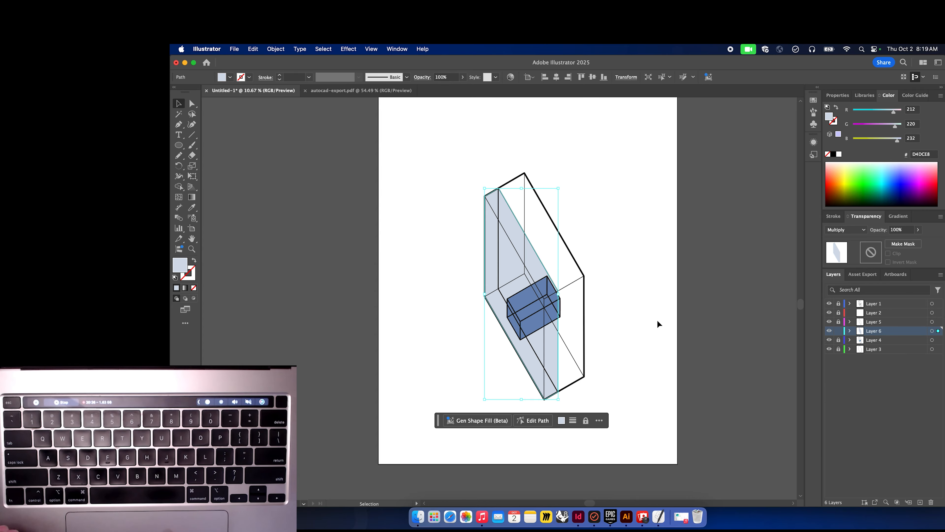
{"action": "key", "text": "shift+super+a"}
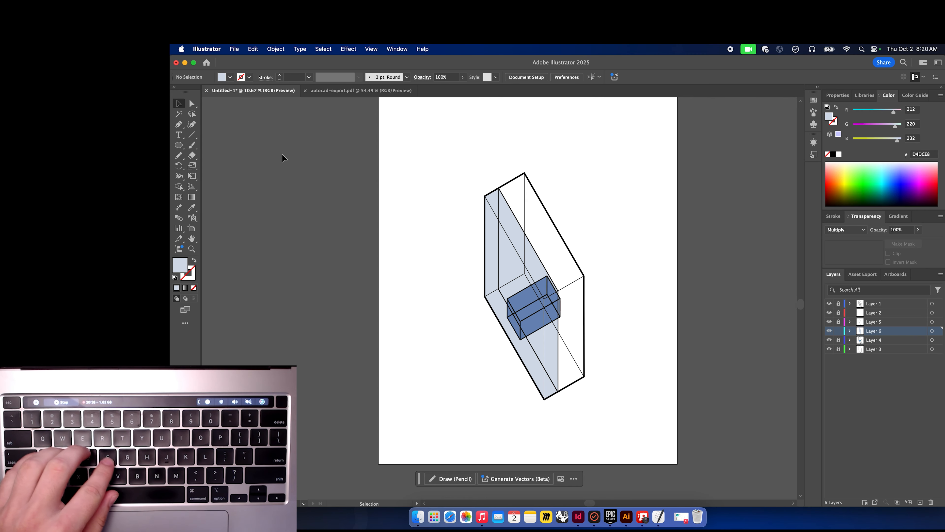
Select the silhouette and try the Overlay and then Lighten blend modes on it.
{"action": "left_click", "coordinate": [520, 249]}
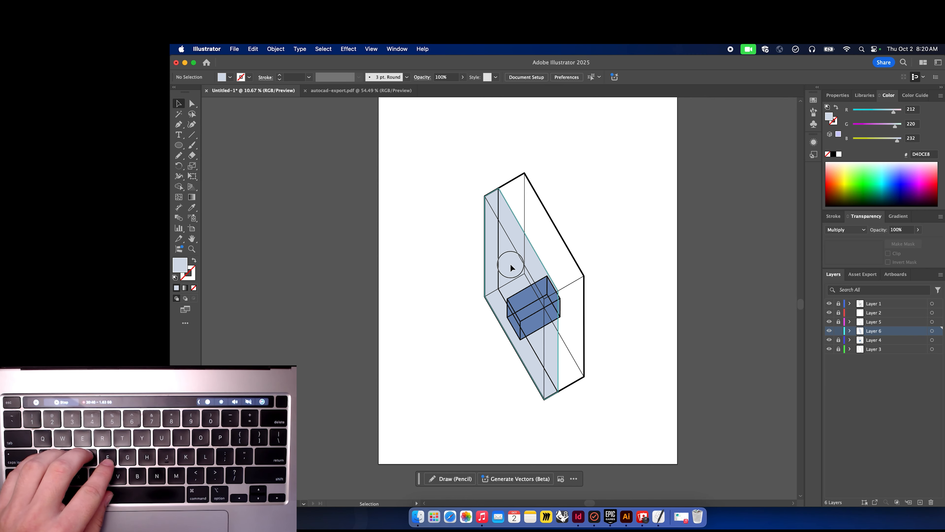
{"action": "left_click", "coordinate": [846, 229]}
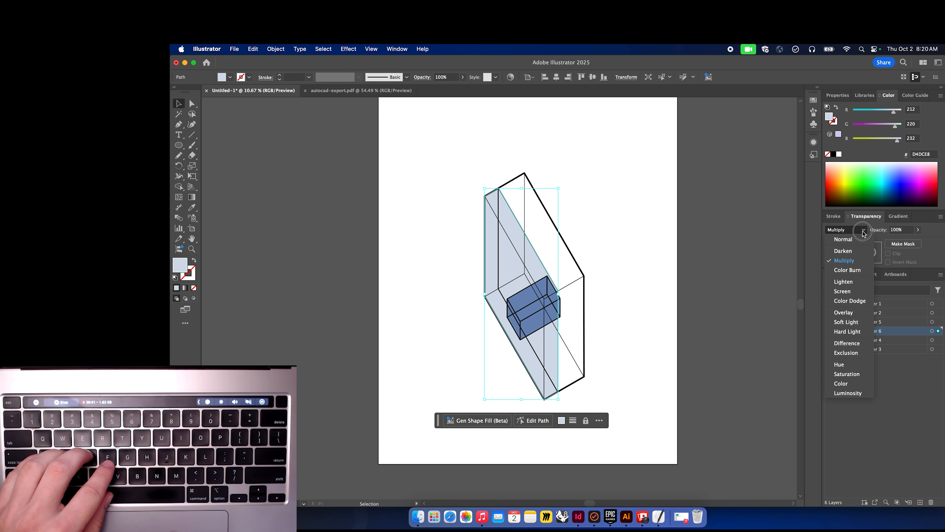
{"action": "left_click", "coordinate": [839, 312]}
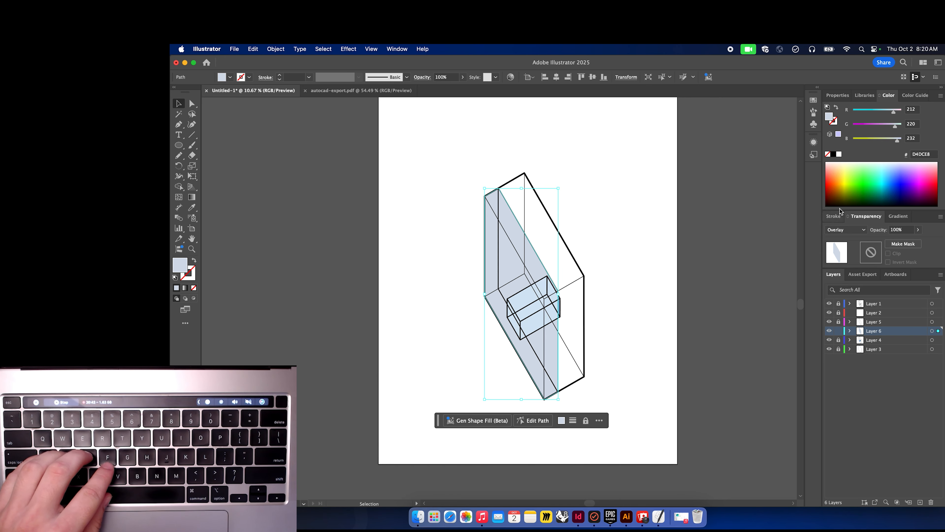
{"action": "left_click", "coordinate": [863, 231]}
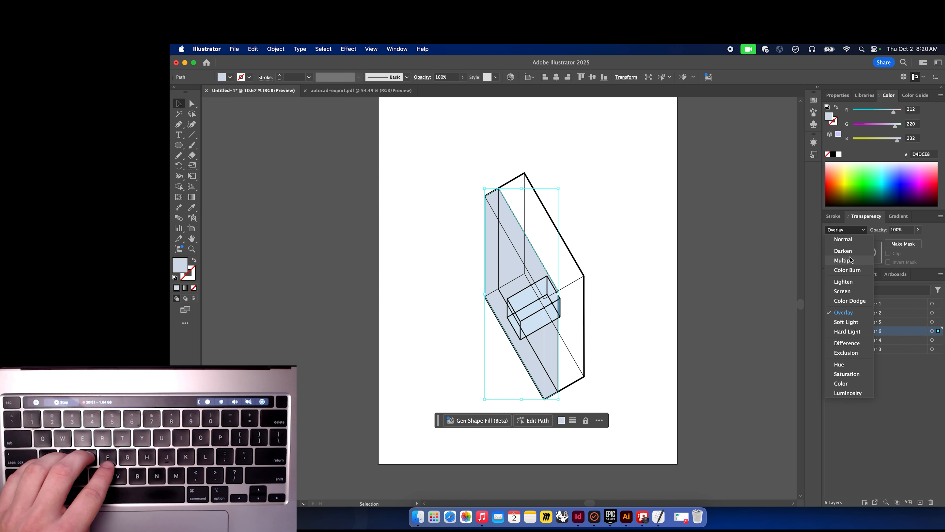
{"action": "left_click", "coordinate": [847, 283]}
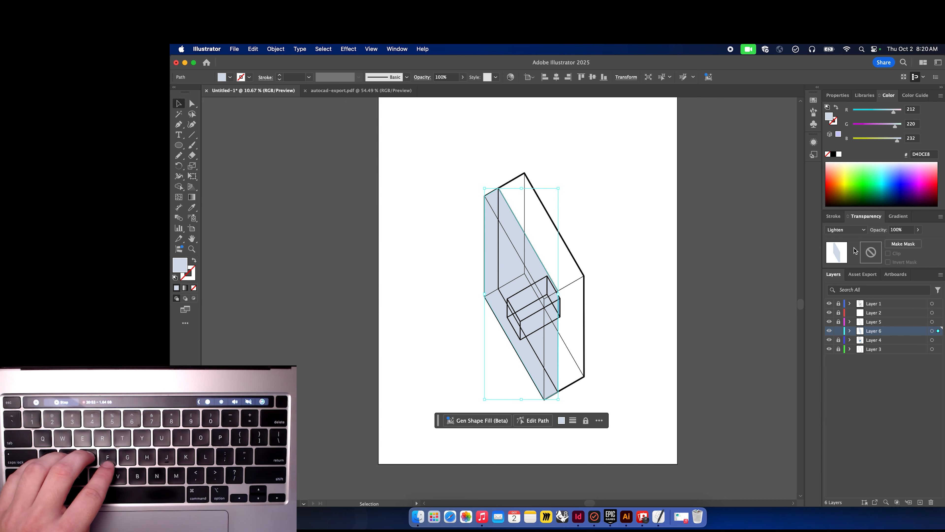
Try Darken, then set the silhouette's blend mode to Color Dodge and deselect.
{"action": "left_click", "coordinate": [859, 233]}
{"action": "left_click", "coordinate": [844, 251]}
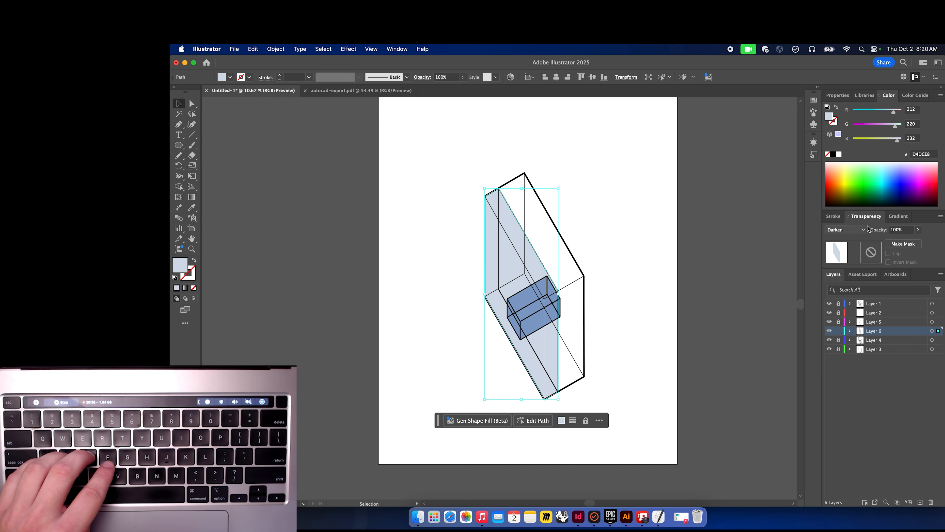
{"action": "left_click", "coordinate": [863, 229]}
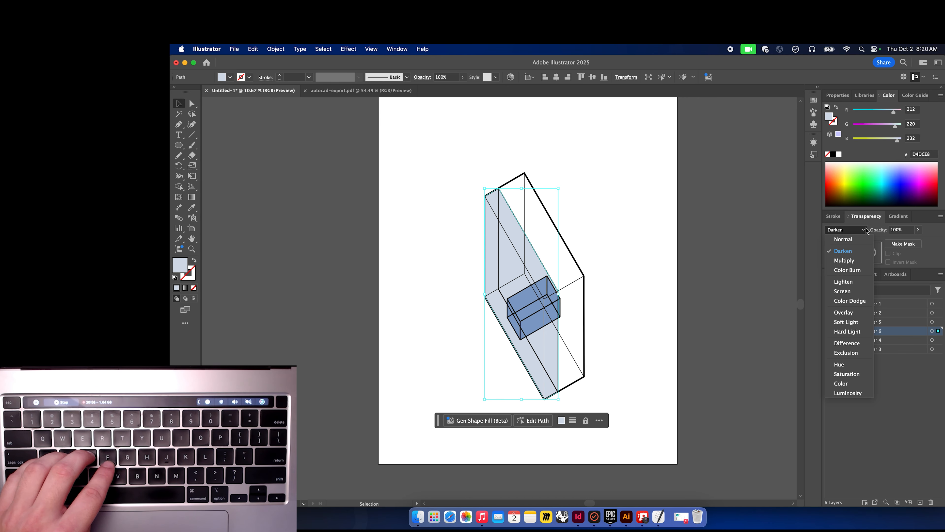
{"action": "left_click", "coordinate": [850, 305]}
{"action": "left_click", "coordinate": [703, 244]}
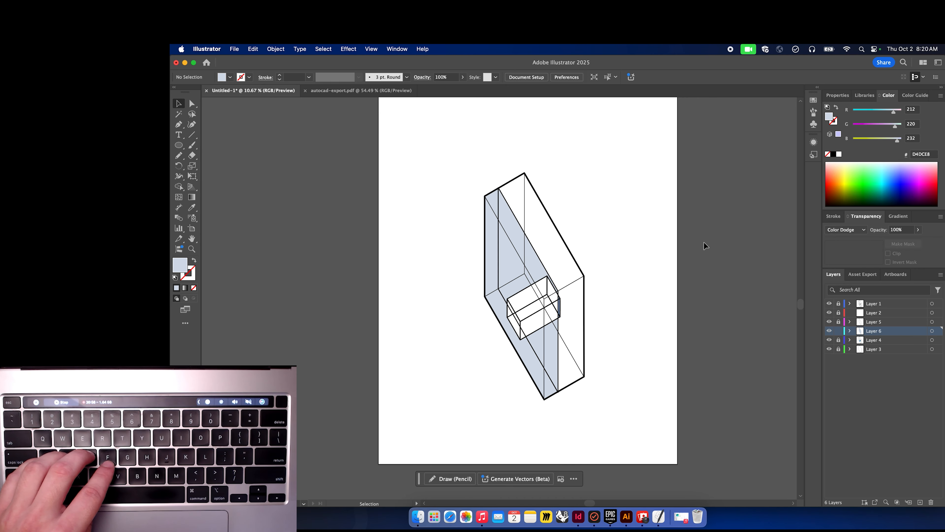
With nothing selected, switch the blend mode to Difference and then to Exclusion.
{"action": "left_click", "coordinate": [863, 229]}
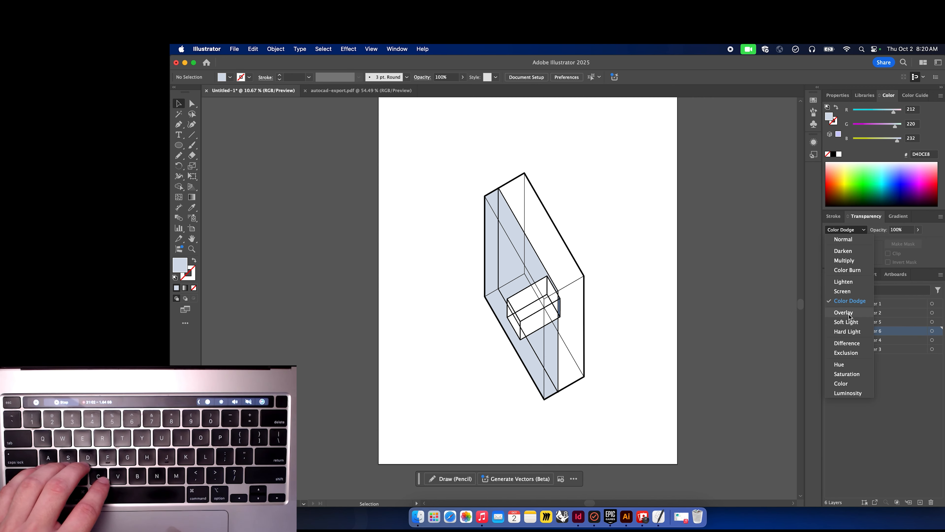
{"action": "left_click", "coordinate": [848, 344]}
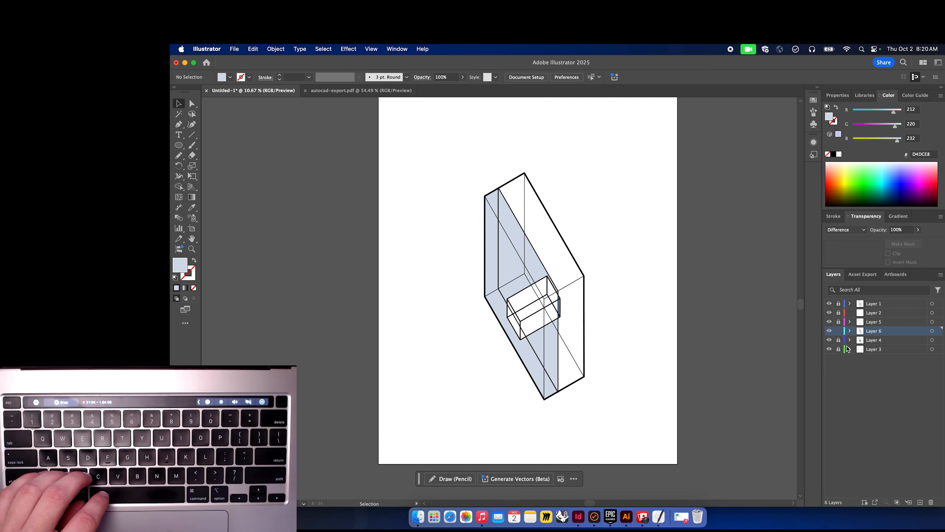
{"action": "left_click", "coordinate": [867, 231]}
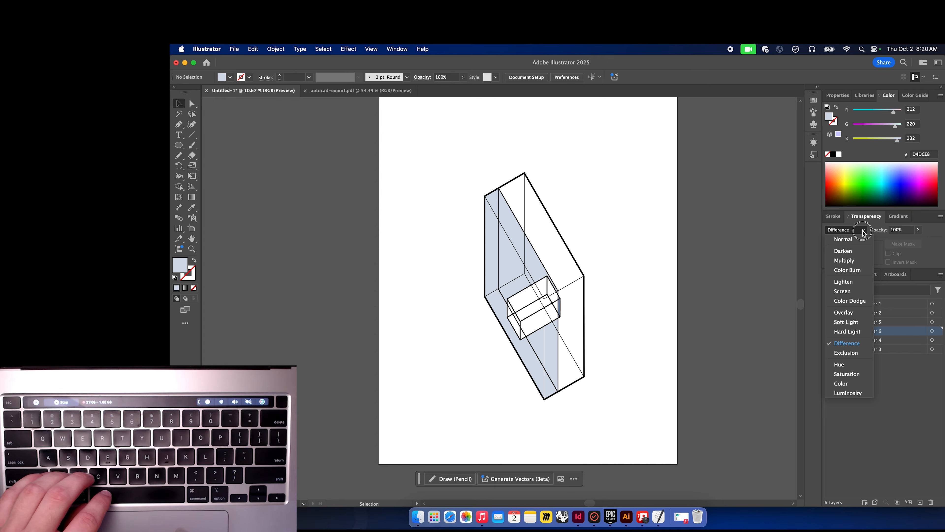
{"action": "left_click", "coordinate": [846, 353]}
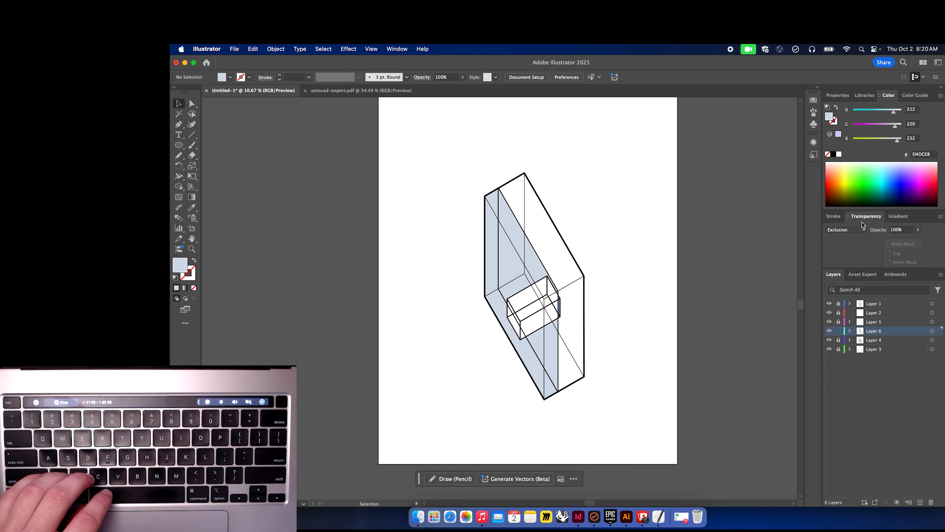
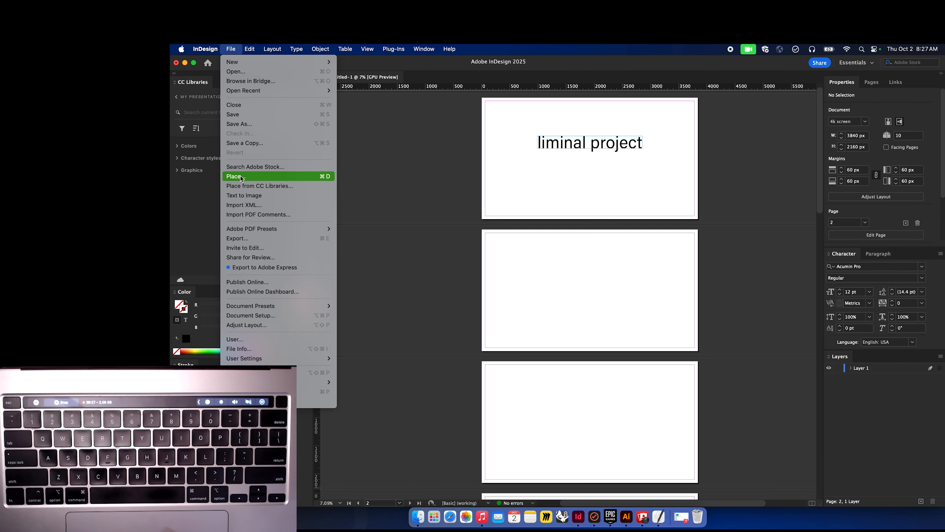
Place the file illus-1fixed.ai from the tutorialthingz folder inside F25 > 215.
{"action": "left_click", "coordinate": [242, 177]}
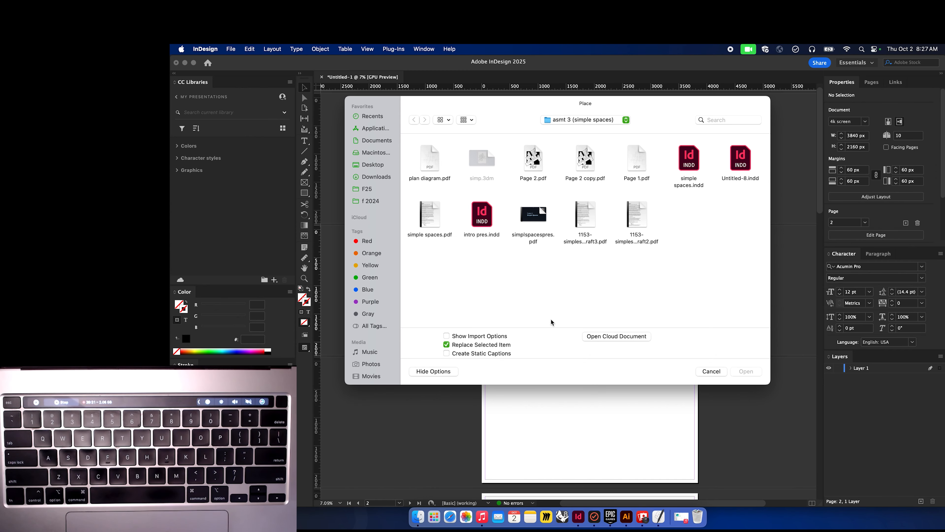
{"action": "left_click", "coordinate": [373, 166]}
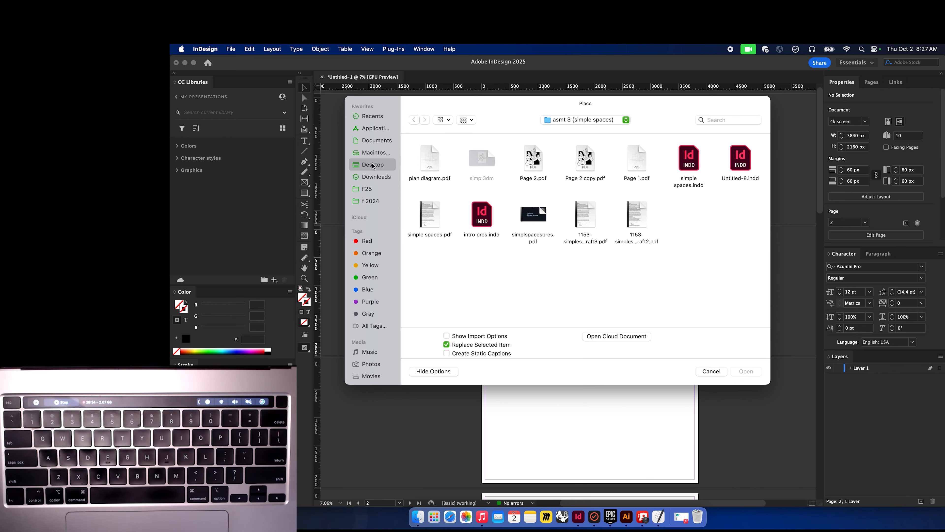
{"action": "left_click", "coordinate": [369, 189]}
{"action": "double_click", "coordinate": [433, 163]}
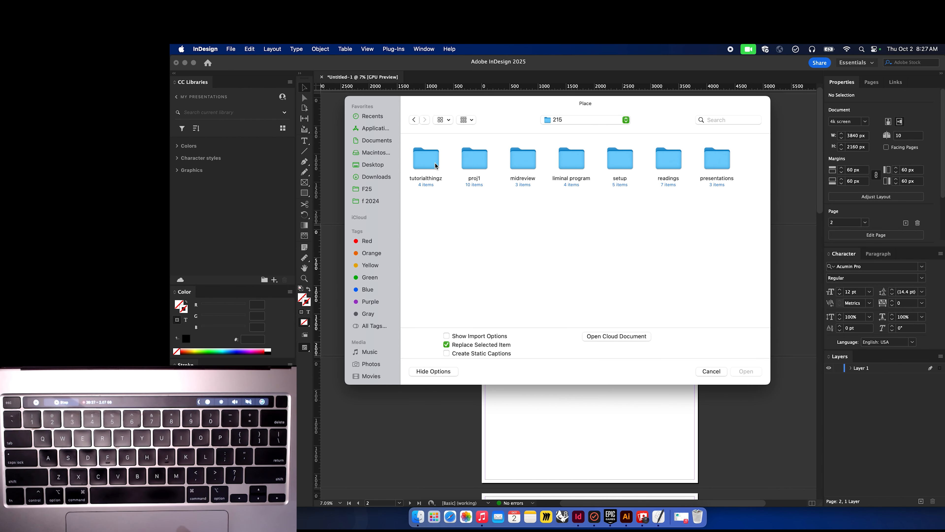
{"action": "double_click", "coordinate": [437, 165]}
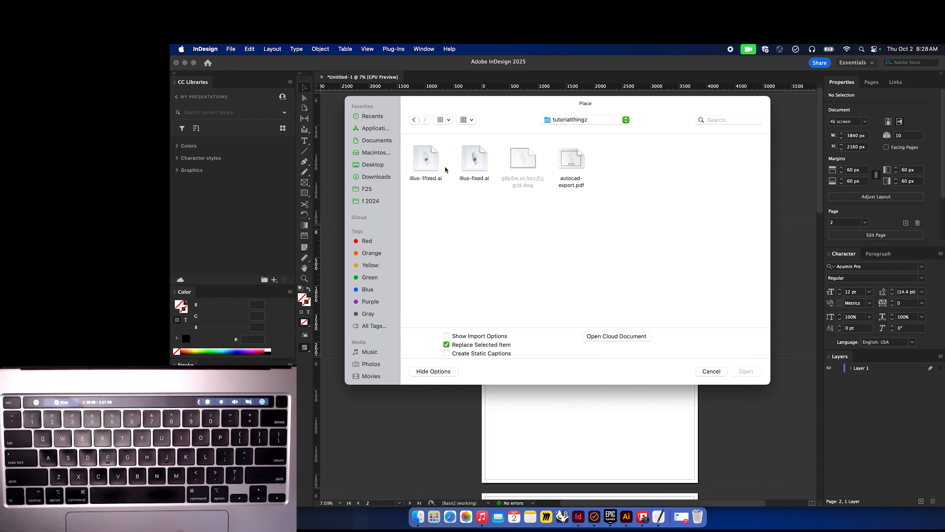
{"action": "left_click", "coordinate": [433, 159]}
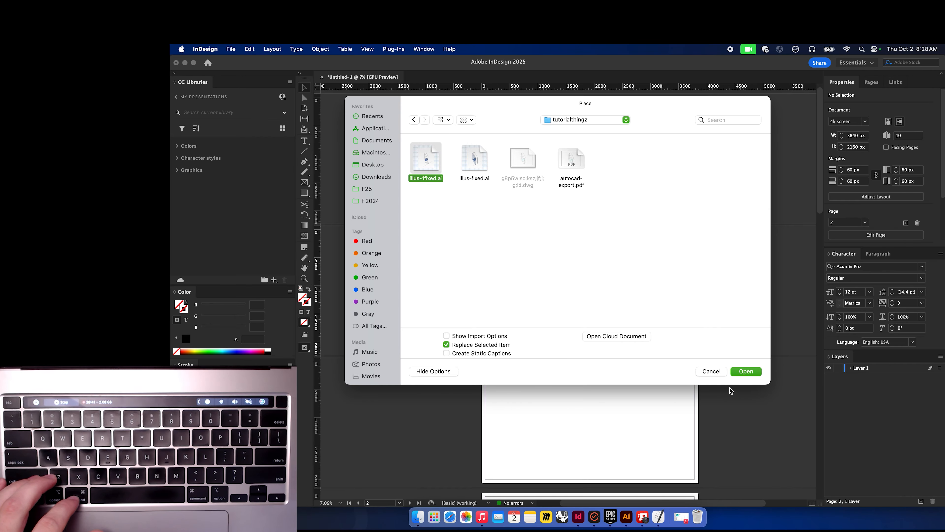
{"action": "left_click", "coordinate": [743, 372]}
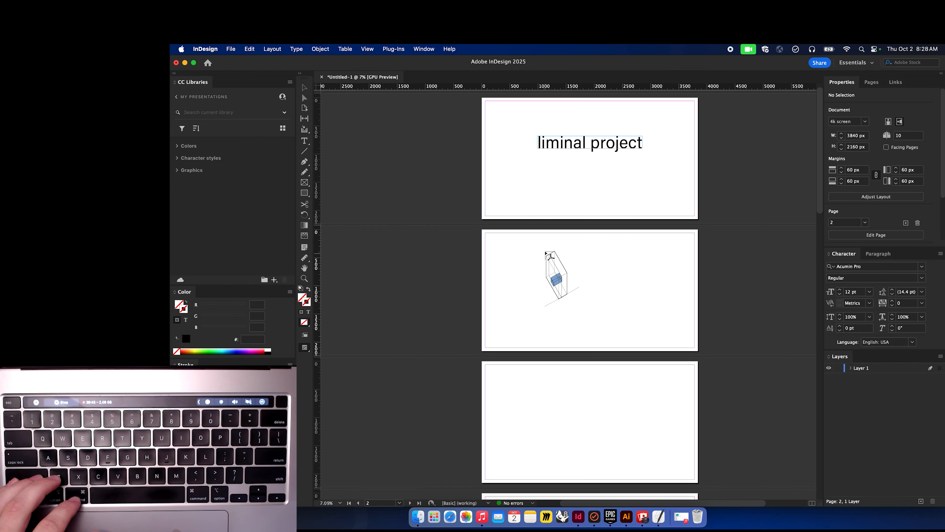
Drop the illustration onto page 2, scale it down from its corner and reposition it.
{"action": "left_click", "coordinate": [544, 250]}
{"action": "left_click", "coordinate": [568, 268]}
{"action": "left_click_drag", "start_coordinate": [569, 267], "coordinate": [556, 233]}
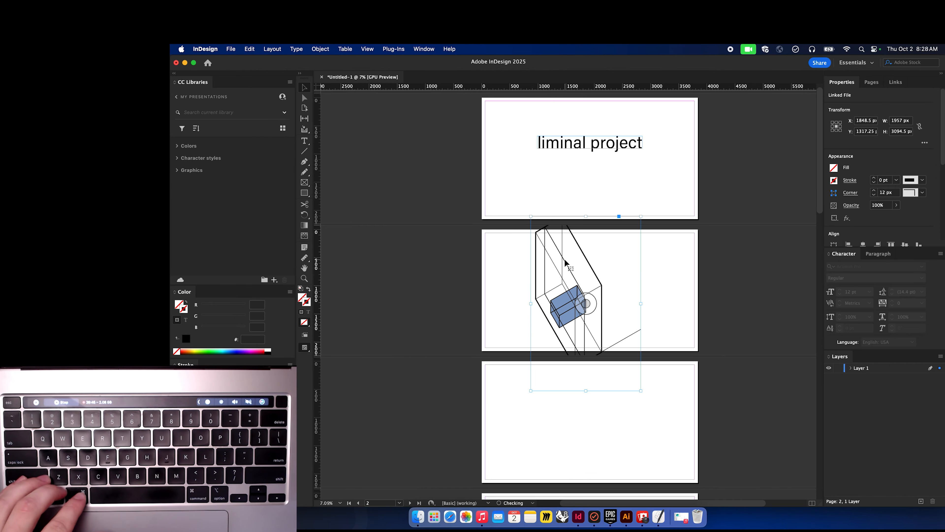
{"action": "left_click_drag", "start_coordinate": [640, 216], "coordinate": [626, 240]}
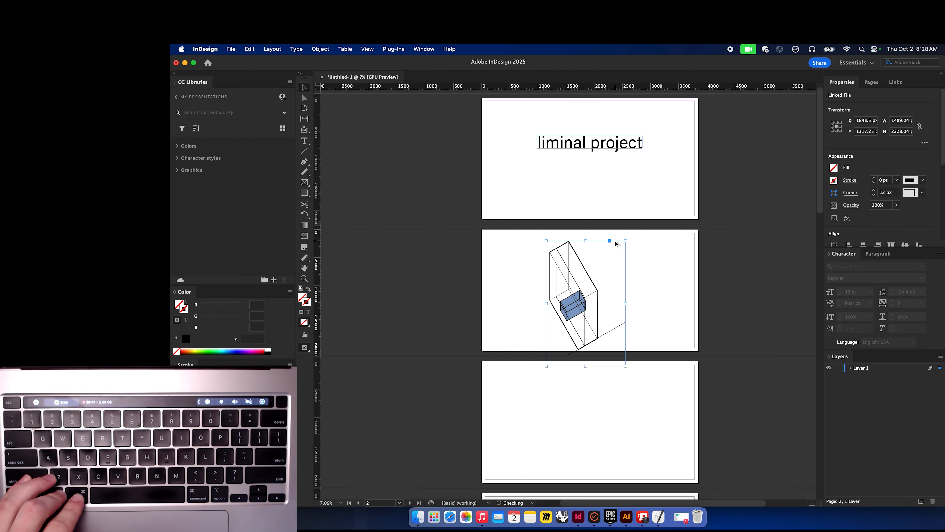
{"action": "left_click", "coordinate": [583, 265]}
{"action": "left_click_drag", "start_coordinate": [582, 265], "coordinate": [582, 265]}
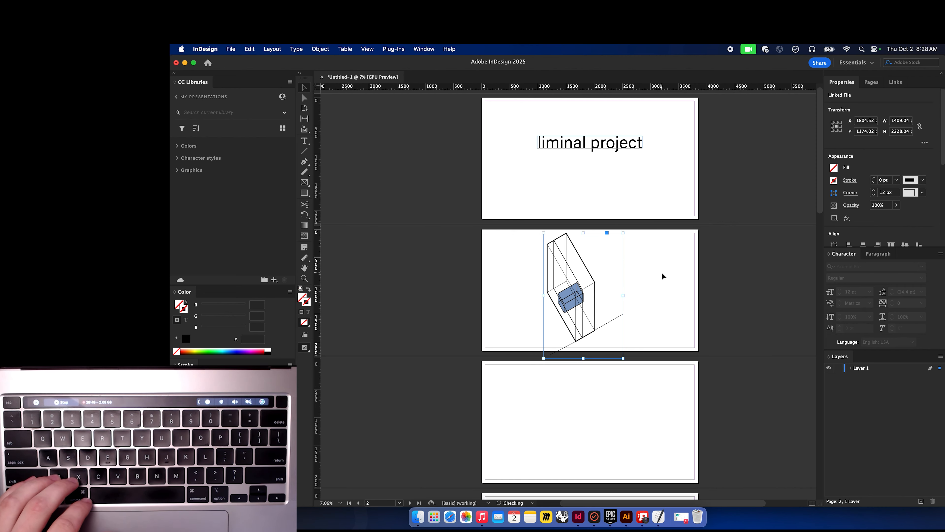
Try resizing the placed graphic from its corner handle, undoing each attempt.
{"action": "left_click_drag", "start_coordinate": [623, 238], "coordinate": [618, 241]}
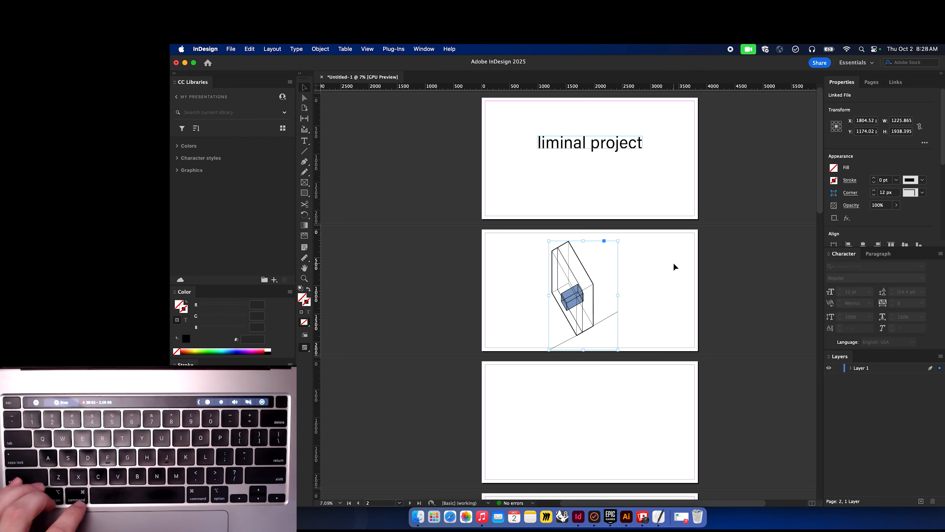
{"action": "key", "text": "super+z"}
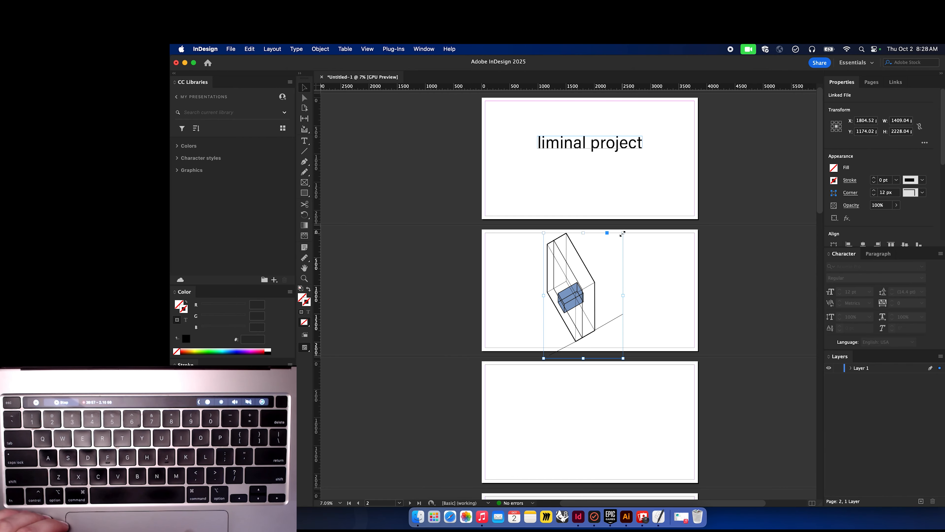
{"action": "mouse_move", "coordinate": [623, 233]}
{"action": "left_mouse_down"}
{"action": "mouse_move", "coordinate": [600, 266]}
{"action": "mouse_move", "coordinate": [591, 255]}
{"action": "mouse_move", "coordinate": [587, 274]}
{"action": "mouse_move", "coordinate": [627, 261]}
{"action": "mouse_move", "coordinate": [599, 237]}
{"action": "left_mouse_up"}
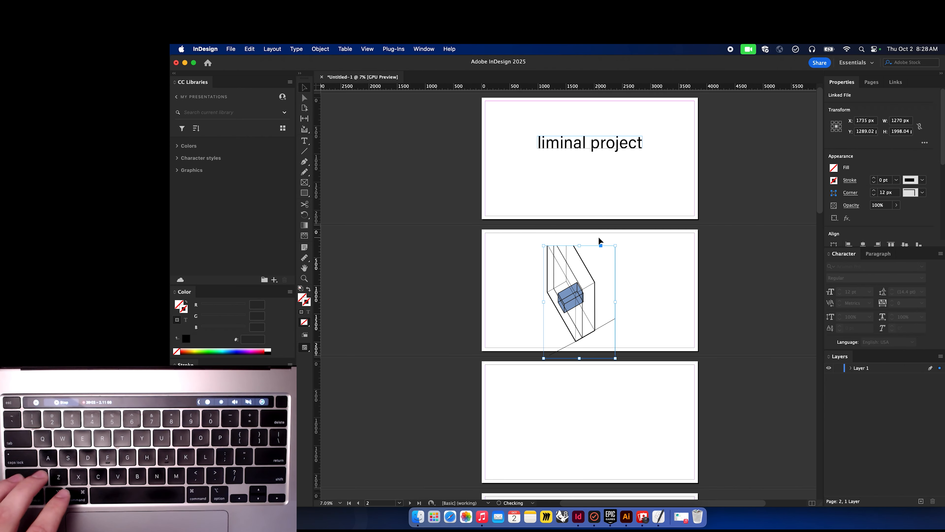
{"action": "key", "text": "super+z"}
{"action": "key", "text": "super+z"}
{"action": "key", "text": "super+z"}
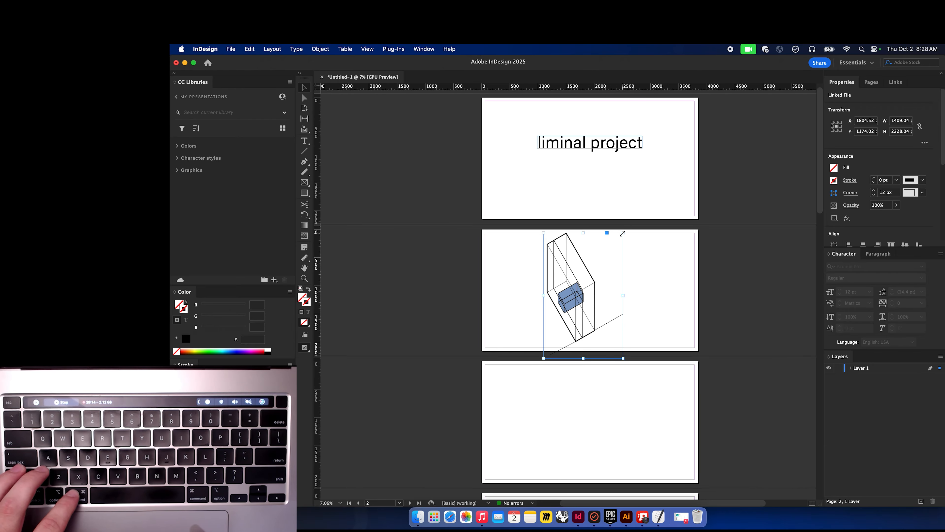
{"action": "left_click_drag", "start_coordinate": [623, 234], "coordinate": [612, 247]}
{"action": "key", "text": "super+z"}
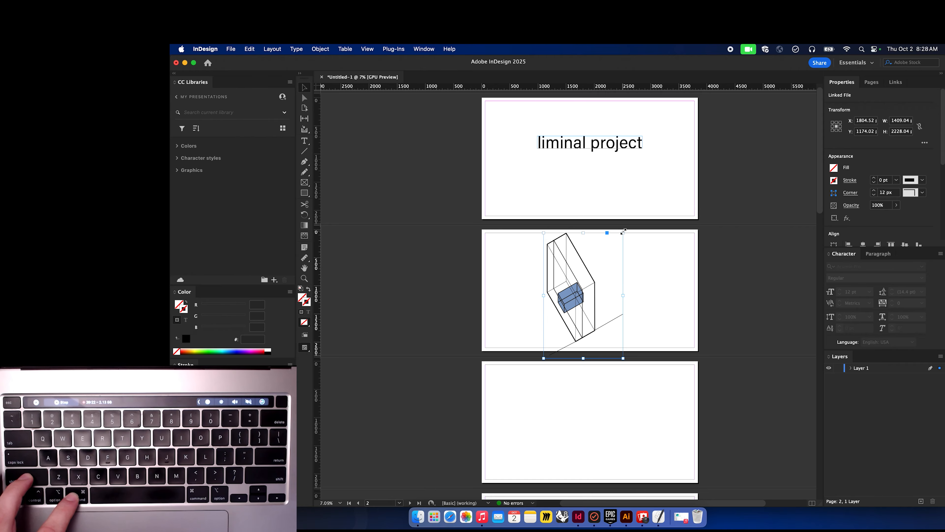
Scale the graphic down further, move it toward the page's left side, and deselect.
{"action": "left_click_drag", "start_coordinate": [622, 233], "coordinate": [595, 265]}
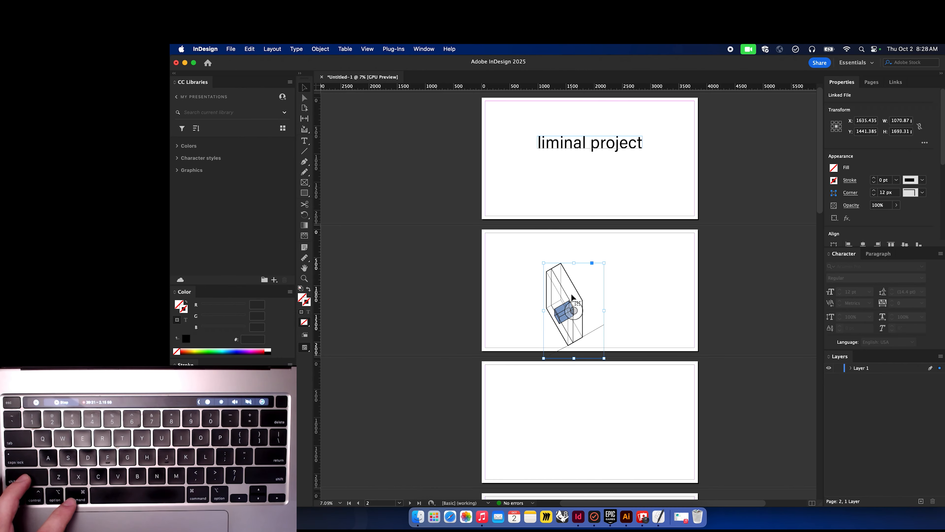
{"action": "left_click_drag", "start_coordinate": [572, 297], "coordinate": [629, 240]}
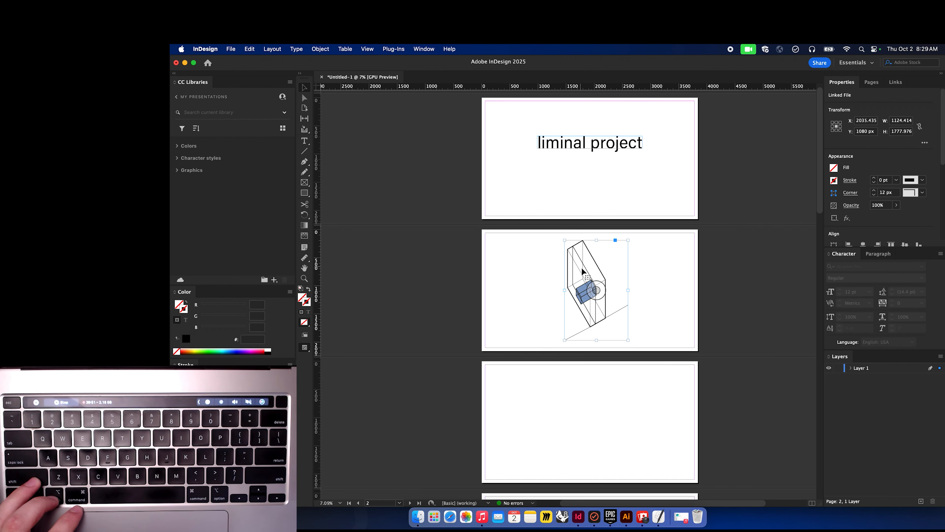
{"action": "left_click_drag", "start_coordinate": [592, 267], "coordinate": [561, 268]}
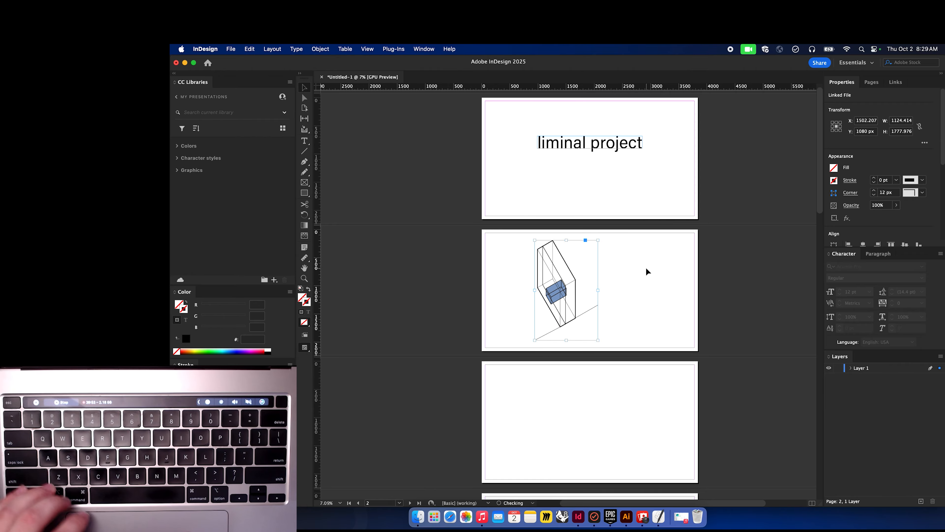
{"action": "left_click", "coordinate": [645, 266]}
Copy the 'liminal project' title from page 1 and paste it in place on page 2.
{"action": "left_click", "coordinate": [593, 145]}
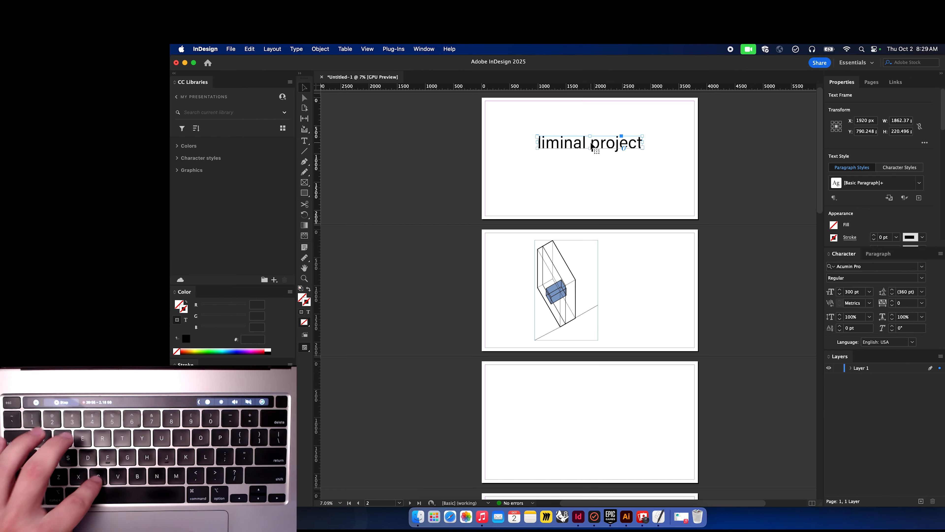
{"action": "key", "text": "super+c"}
{"action": "left_click", "coordinate": [628, 274]}
{"action": "key", "text": "alt+shift+super+v"}
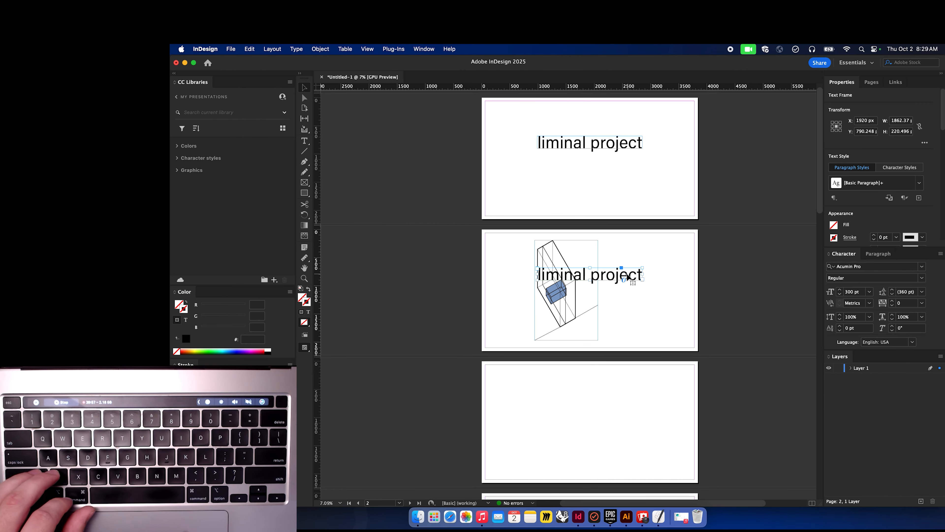
Move the pasted title to the right of the graphic and retype it as 'liminal space'.
{"action": "left_click_drag", "start_coordinate": [628, 277], "coordinate": [662, 271]}
{"action": "double_click", "coordinate": [665, 272]}
{"action": "key", "text": "super+a"}
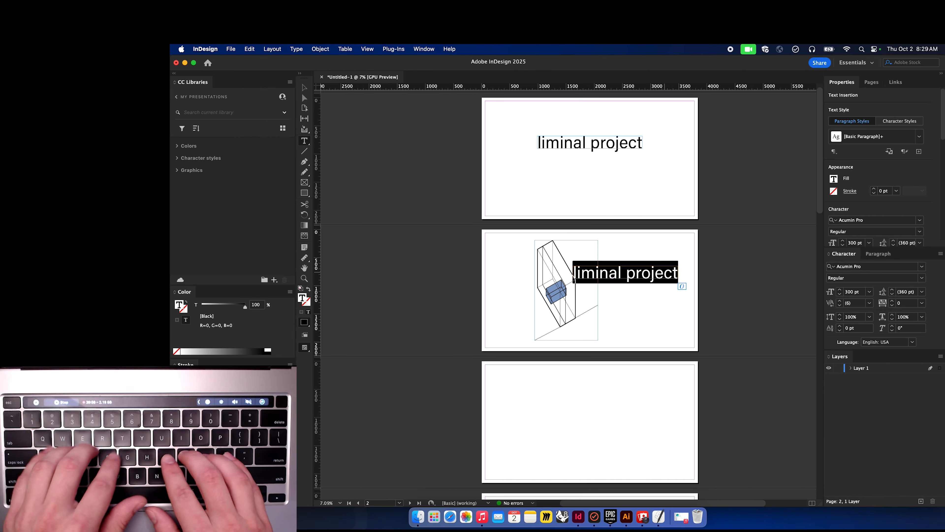
{"action": "type", "text": "lima"}
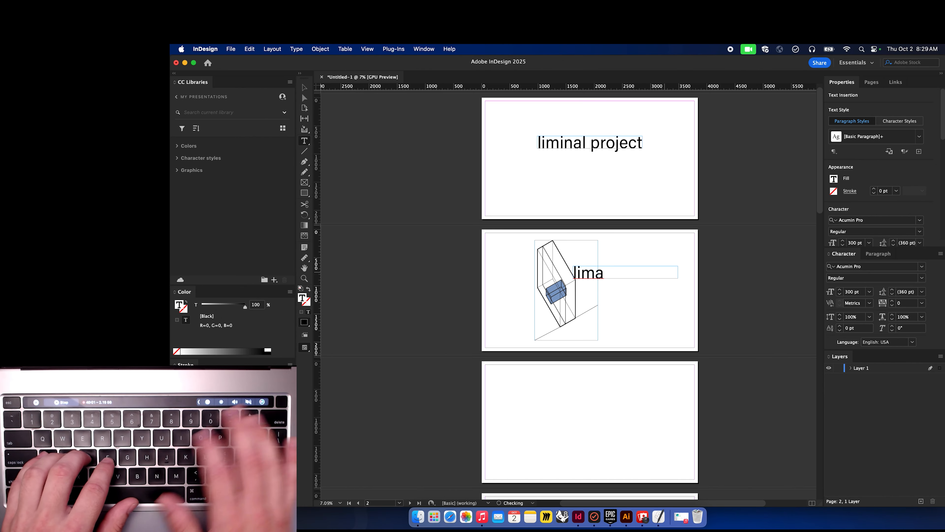
{"action": "key", "text": "BackSpace"}
{"action": "type", "text": "inal space"}
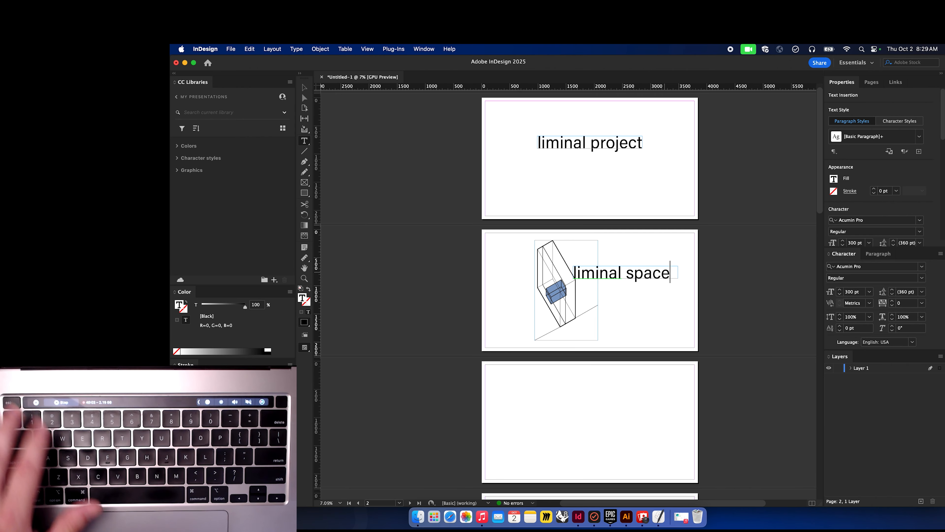
{"action": "key", "text": "Escape"}
Nudge the title frame right and set the title's font size to 220 pt.
{"action": "left_click_drag", "start_coordinate": [648, 275], "coordinate": [665, 275]}
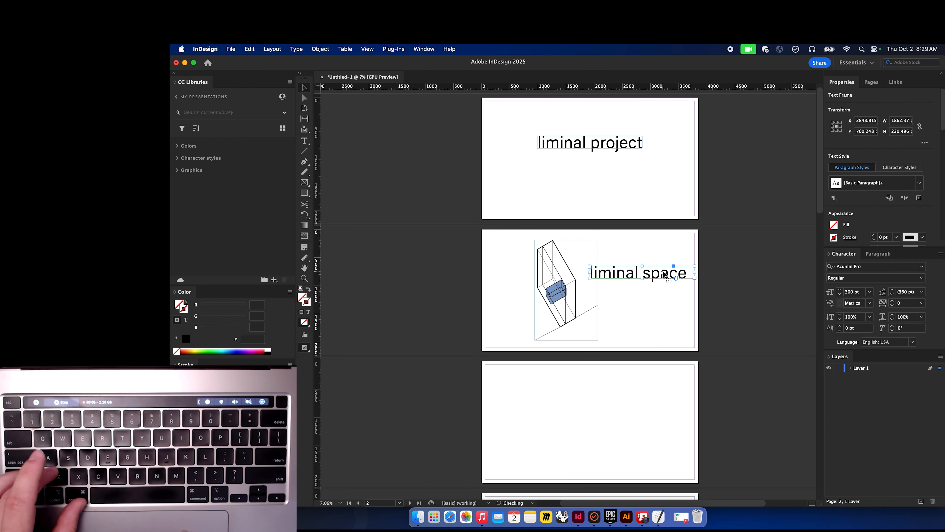
{"action": "double_click", "coordinate": [666, 275]}
{"action": "key", "text": "cmd+a"}
{"action": "left_click", "coordinate": [854, 292]}
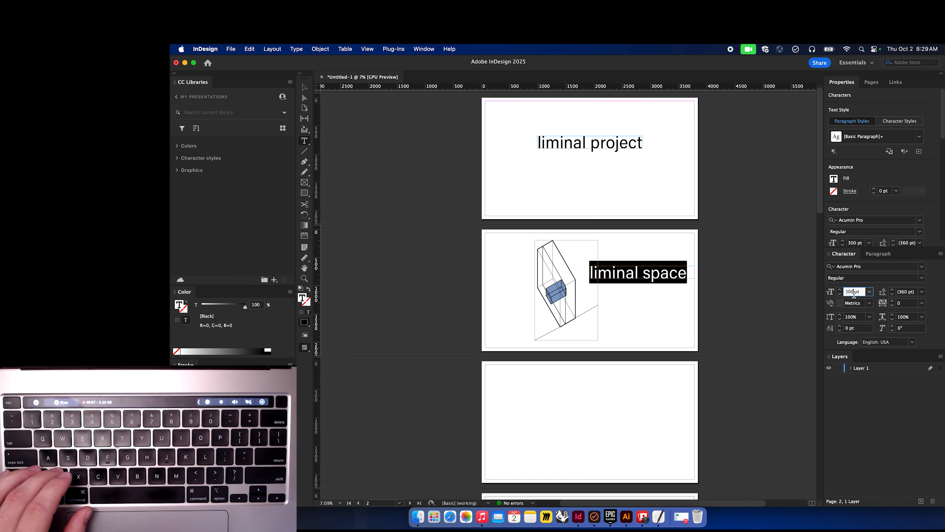
{"action": "left_click_drag", "start_coordinate": [855, 293], "coordinate": [831, 294]}
{"action": "type", "text": "22"}
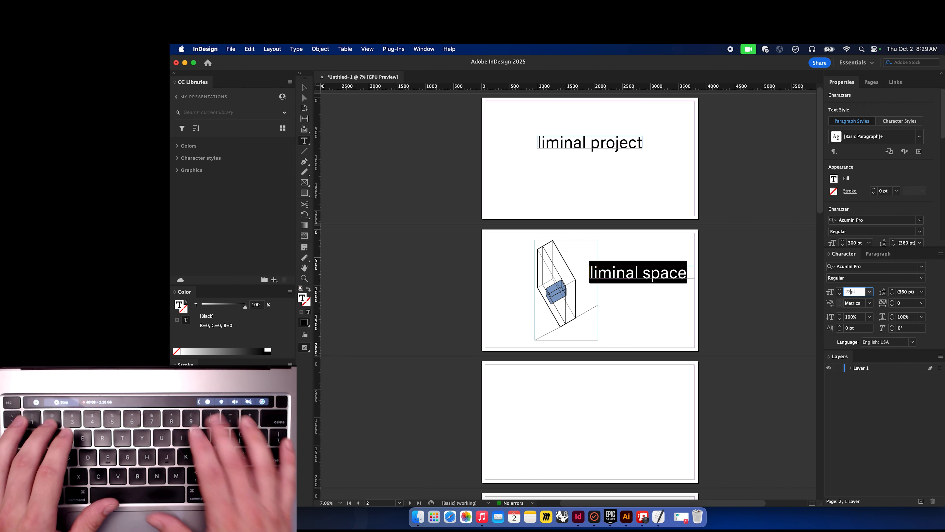
{"action": "type", "text": "0"}
{"action": "key", "text": "Return"}
{"action": "key", "text": "Escape"}
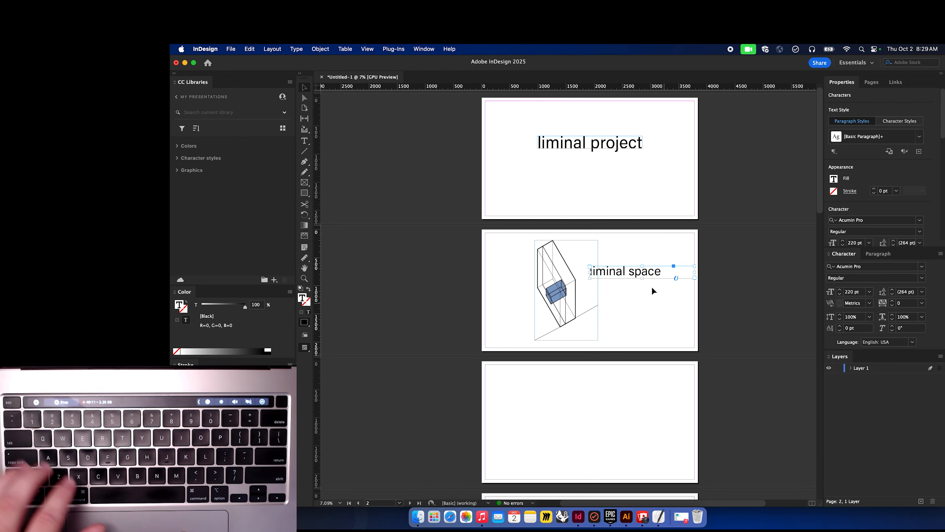
Preview page 2 in presentation mode and exit.
{"action": "left_click_drag", "start_coordinate": [639, 271], "coordinate": [639, 271]}
{"action": "key", "text": "shift+w"}
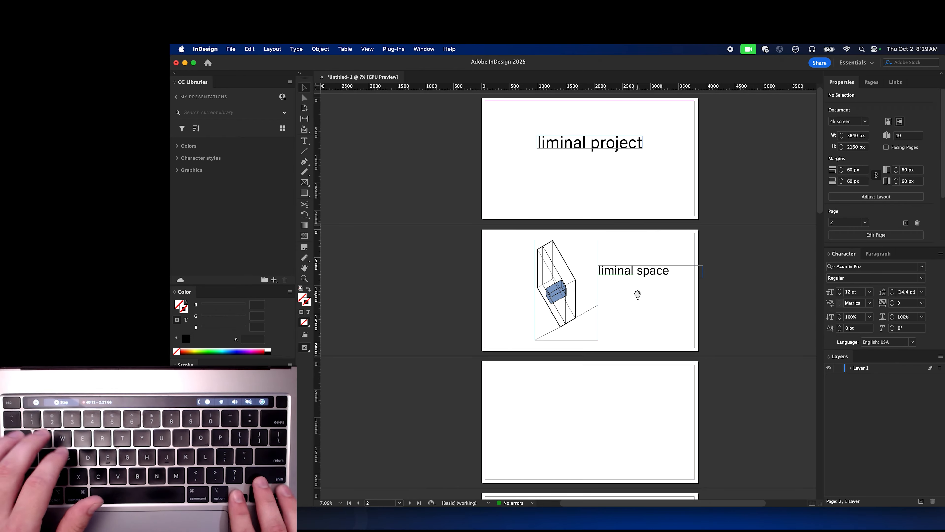
{"action": "key", "text": "Right"}
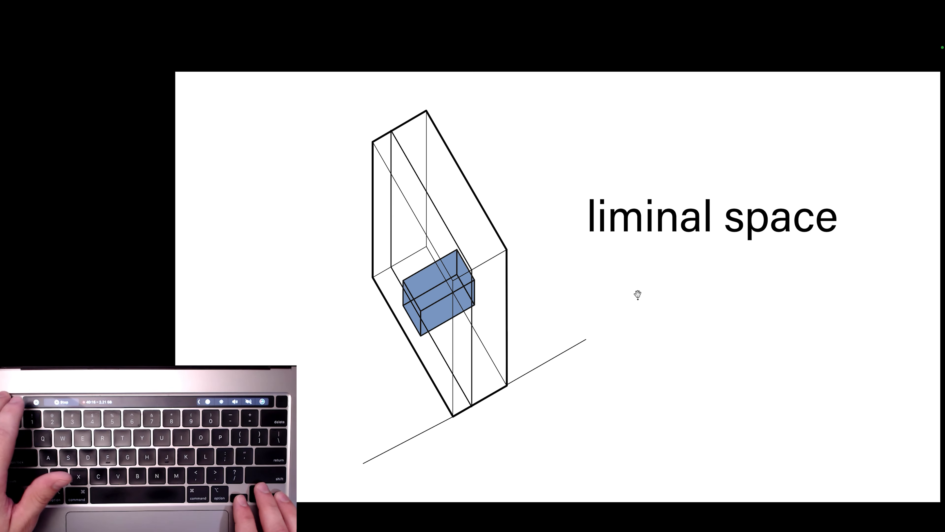
{"action": "key", "text": "Escape"}
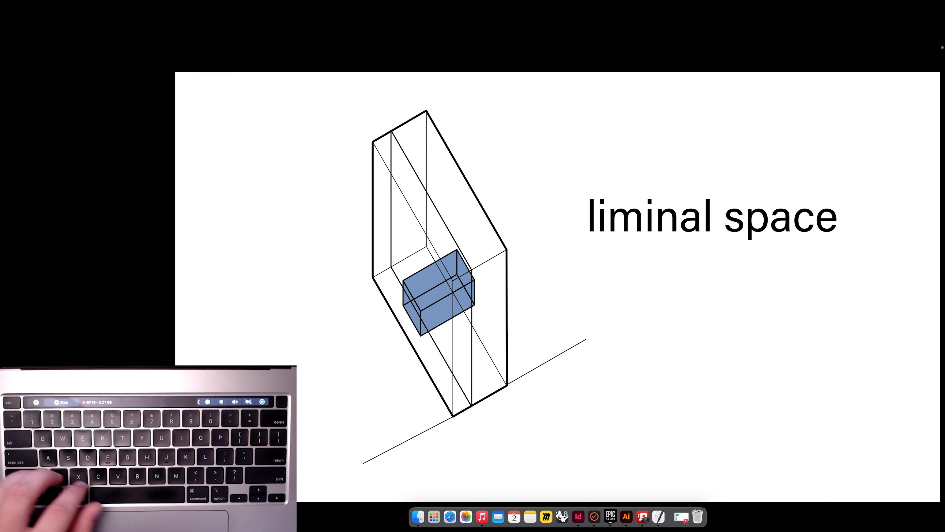
Select the graphic and title together and shift them left on page 2.
{"action": "left_click_drag", "start_coordinate": [682, 312], "coordinate": [591, 275]}
{"action": "scroll", "coordinate": [669, 320], "scroll_direction": "down", "scroll_amount": 1}
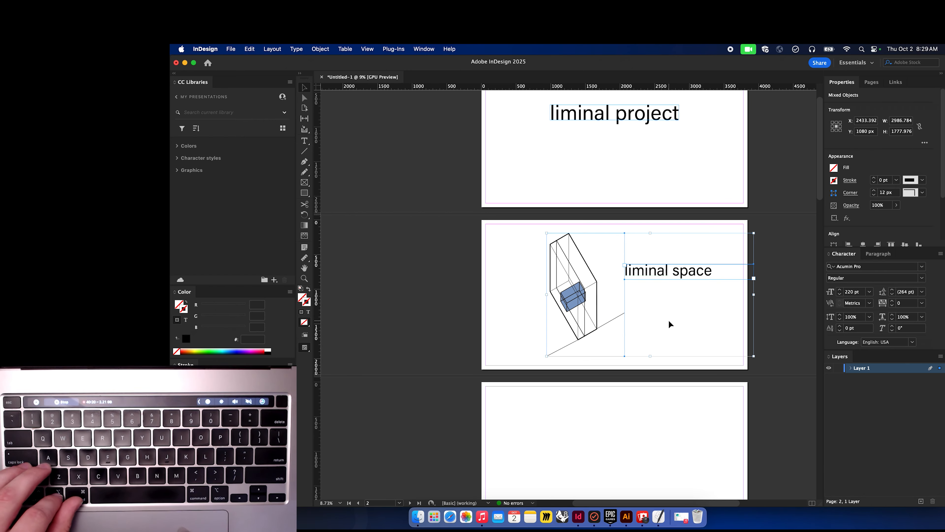
{"action": "left_click_drag", "start_coordinate": [569, 302], "coordinate": [561, 302]}
{"action": "left_click", "coordinate": [660, 310]}
{"action": "left_click_drag", "start_coordinate": [659, 306], "coordinate": [646, 244]}
{"action": "left_click", "coordinate": [566, 260], "text": "shift"}
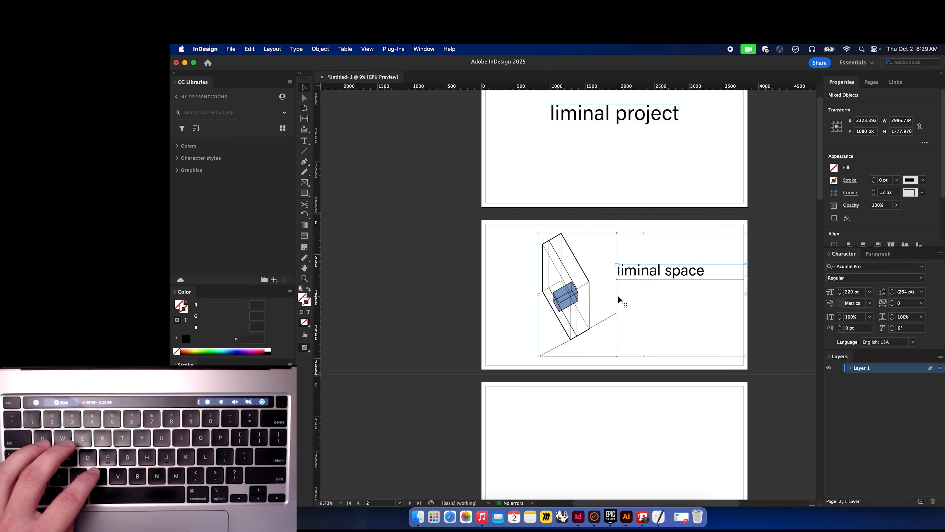
Paste the graphic and title in place on page 3.
{"action": "scroll", "coordinate": [624, 354], "scroll_direction": "down", "scroll_amount": 3}
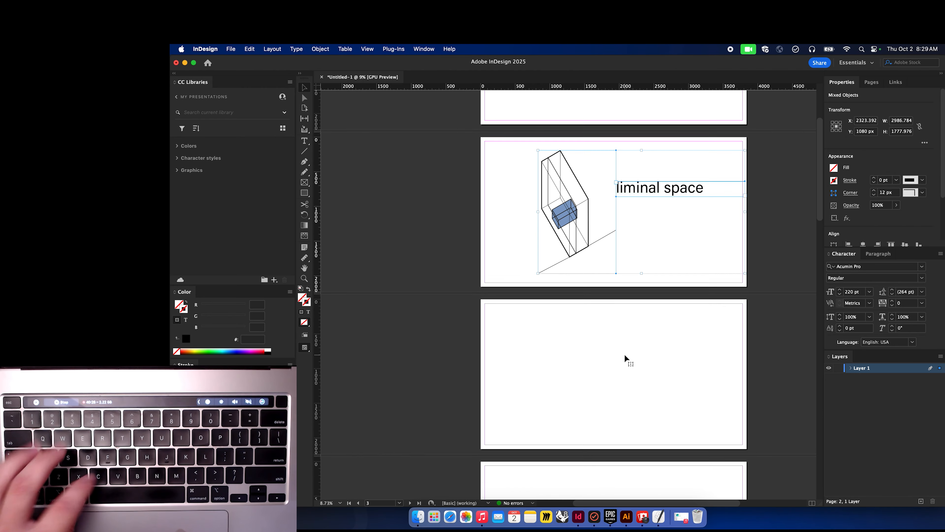
{"action": "left_click", "coordinate": [614, 382]}
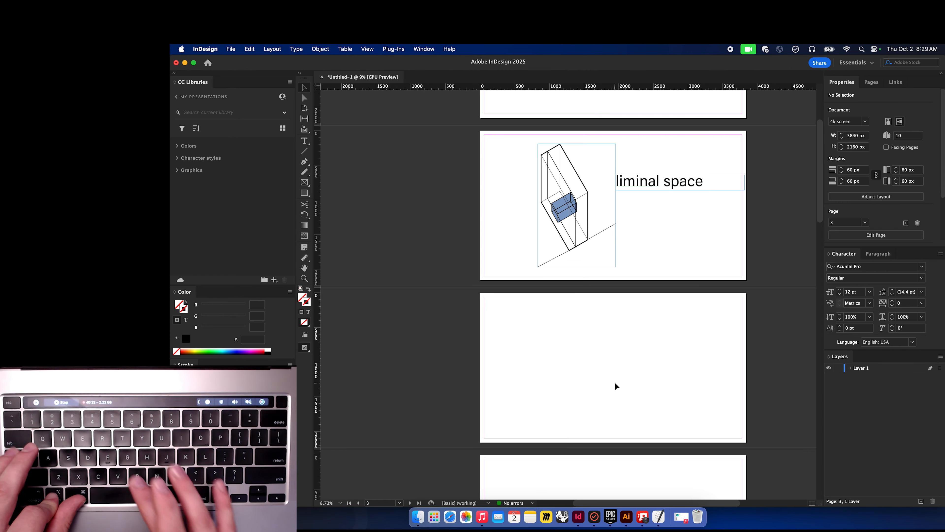
{"action": "key", "text": "super+alt+shift+v"}
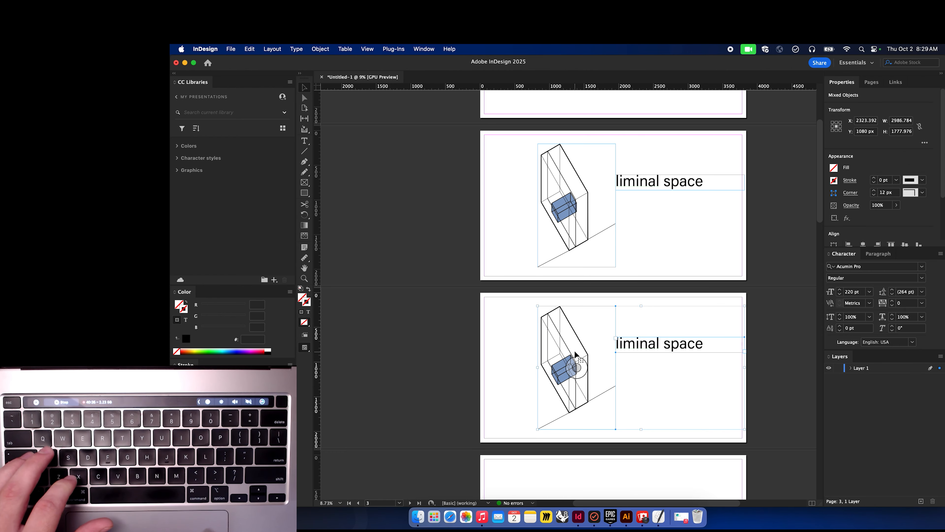
Preview the slides in presentation mode, stepping back and forth between pages.
{"action": "key", "text": "shift+w"}
{"action": "key", "text": "Left"}
{"action": "key", "text": "Left"}
{"action": "key", "text": "Right"}
{"action": "key", "text": "Right"}
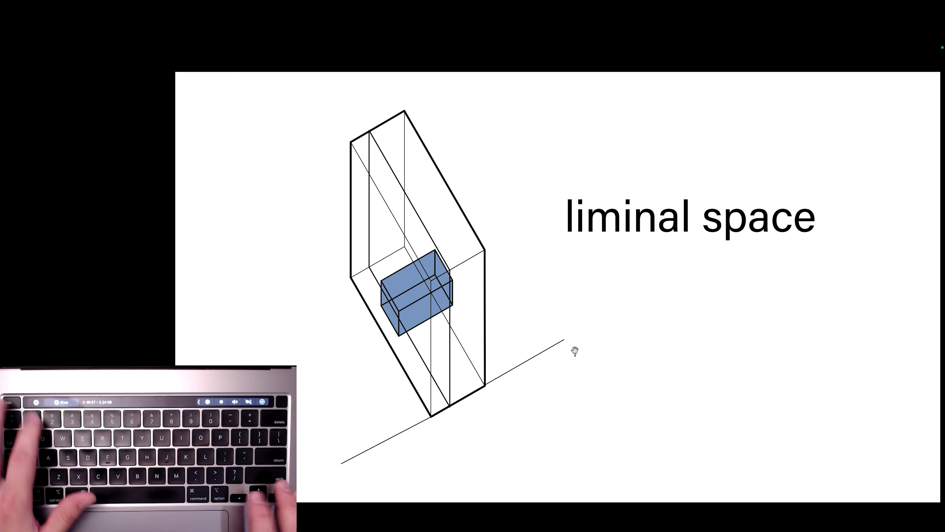
Step back through the slides and exit presentation mode.
{"action": "key", "text": "Left"}
{"action": "key", "text": "Left"}
{"action": "key", "text": "Escape"}
Replace the graphic on page 3 with the illus-fixed.ai file.
{"action": "scroll", "coordinate": [575, 351], "scroll_direction": "down", "scroll_amount": 5}
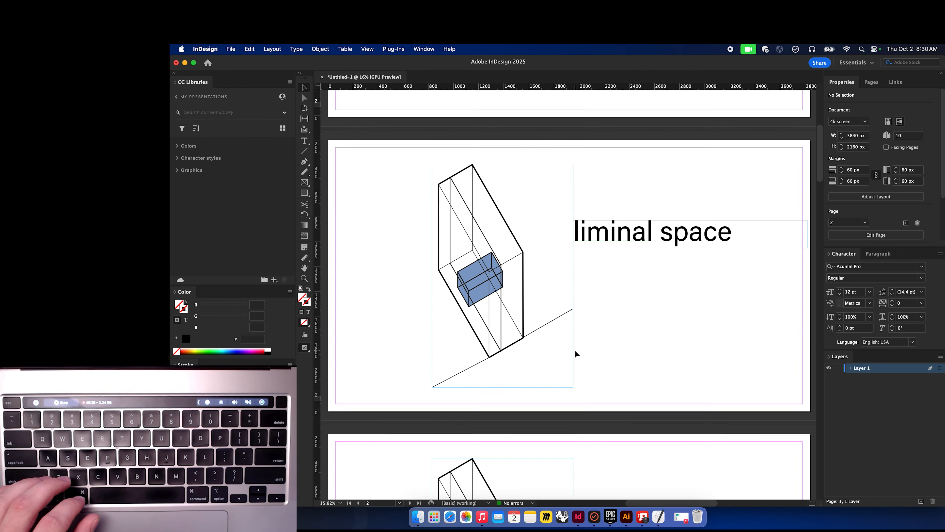
{"action": "scroll", "coordinate": [575, 349], "scroll_direction": "down", "scroll_amount": 5}
{"action": "left_click", "coordinate": [524, 245]}
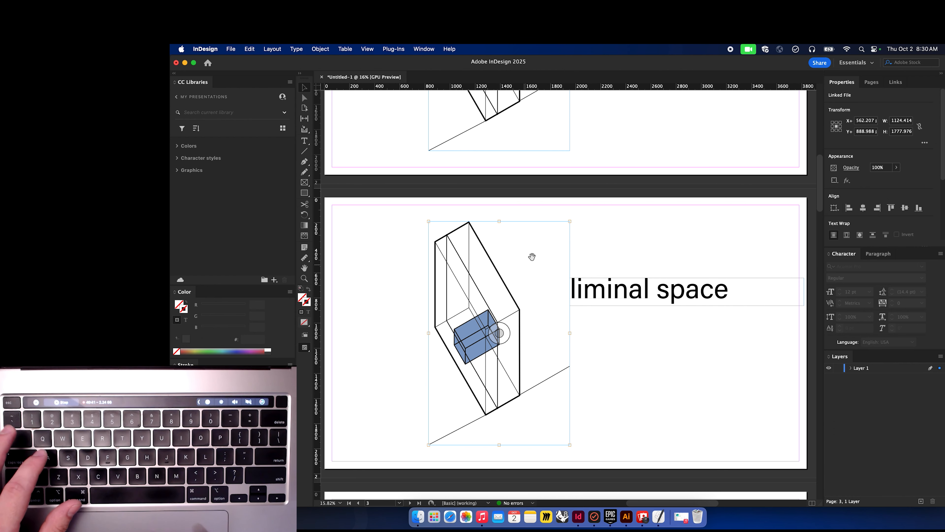
{"action": "left_click", "coordinate": [598, 235]}
{"action": "left_click", "coordinate": [525, 257]}
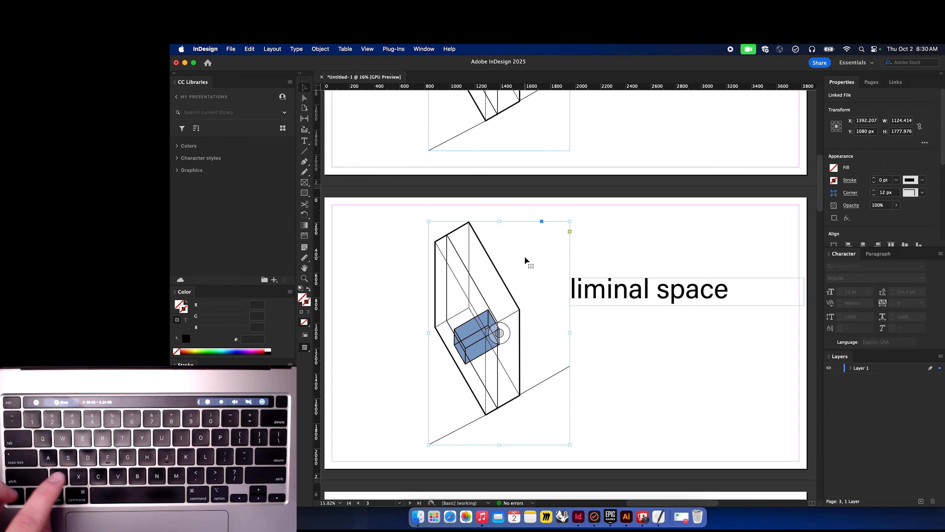
{"action": "key", "text": "super+d"}
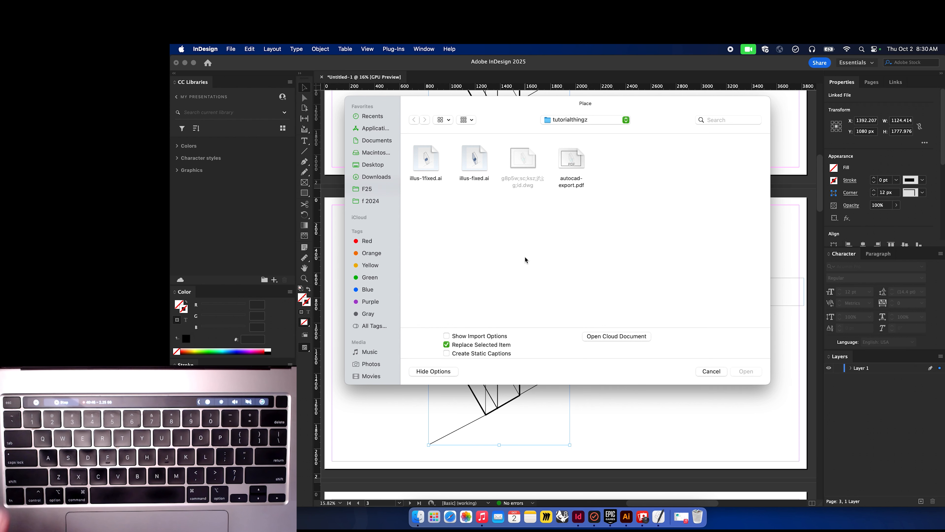
{"action": "left_click", "coordinate": [712, 371]}
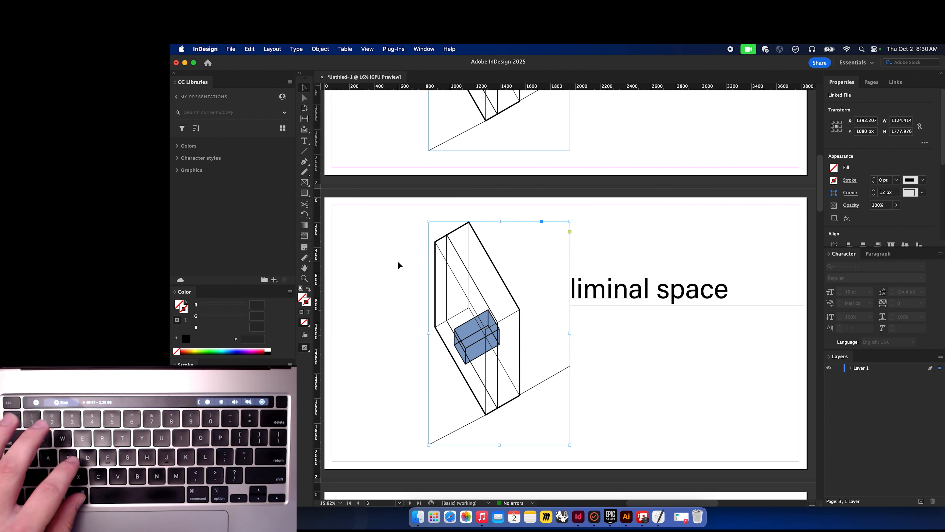
{"action": "left_click", "coordinate": [231, 50]}
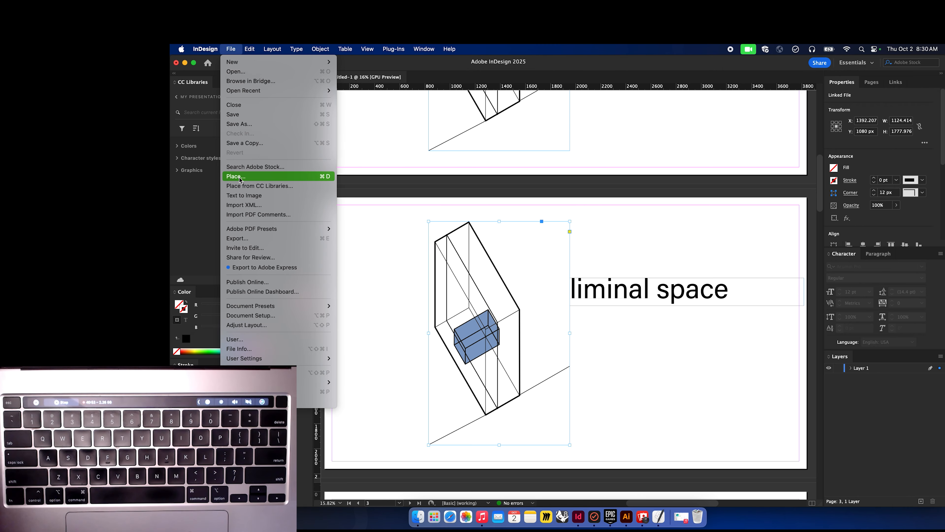
{"action": "left_click", "coordinate": [264, 177]}
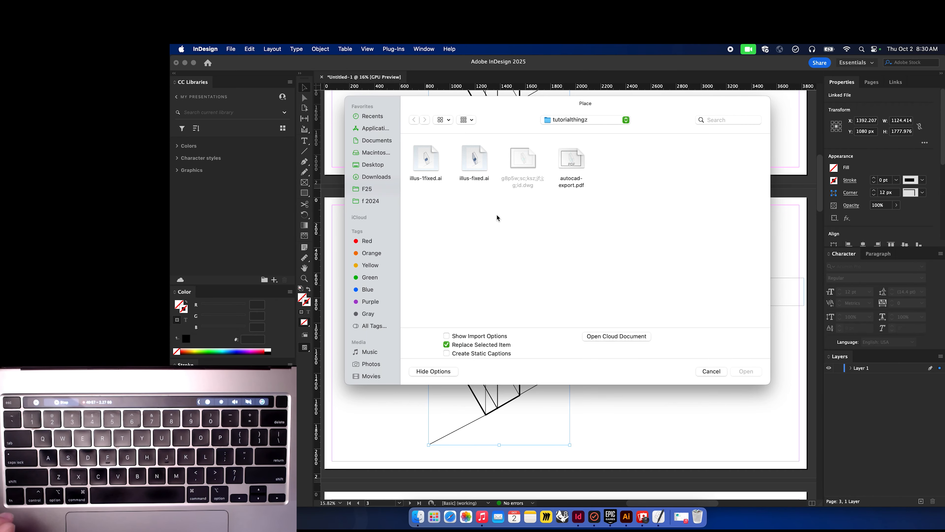
{"action": "left_click", "coordinate": [473, 157]}
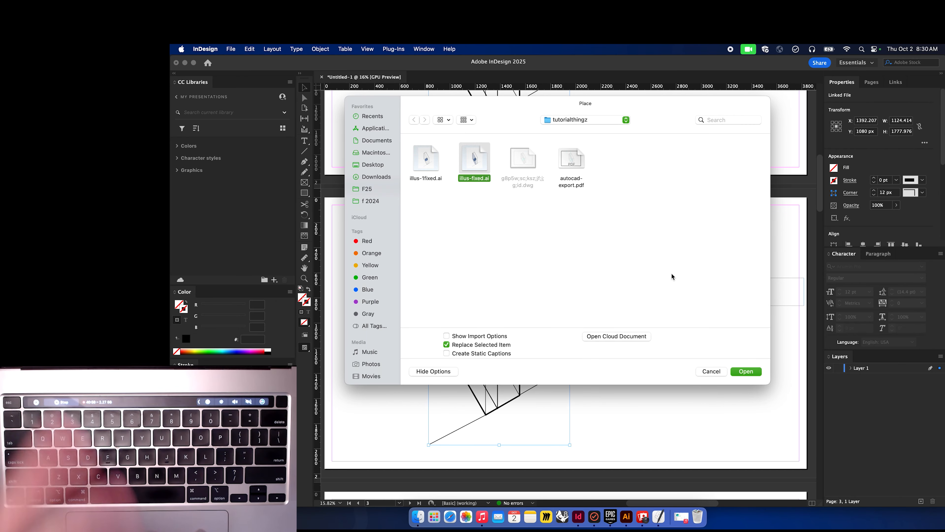
{"action": "left_click", "coordinate": [744, 371]}
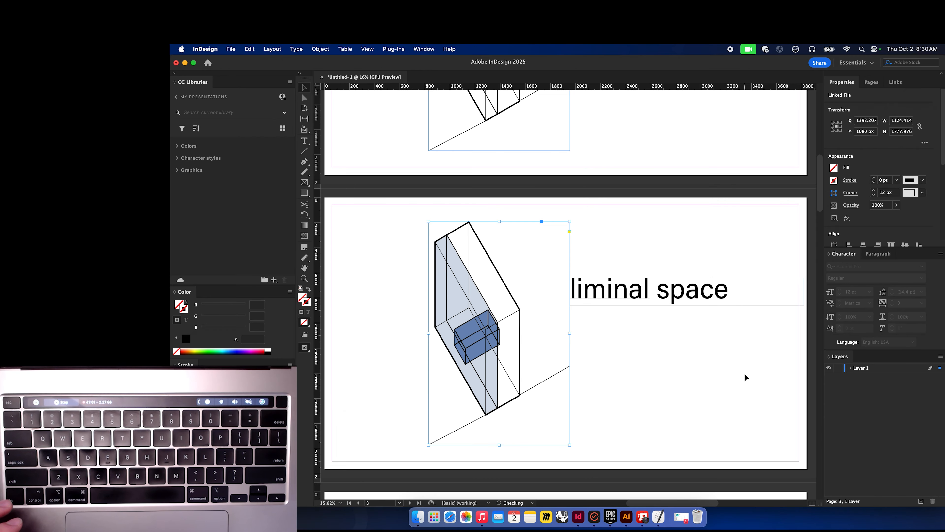
Deselect everything and preview the slides in presentation mode from page 1, then exit.
{"action": "key", "text": "super+shift+a"}
{"action": "scroll", "coordinate": [672, 225], "scroll_direction": "up", "scroll_amount": 15}
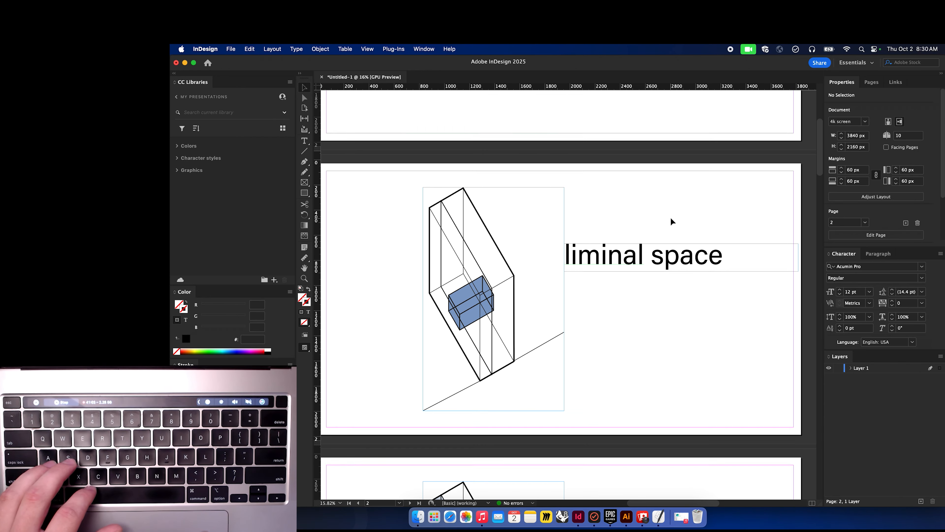
{"action": "key", "text": "shift+w"}
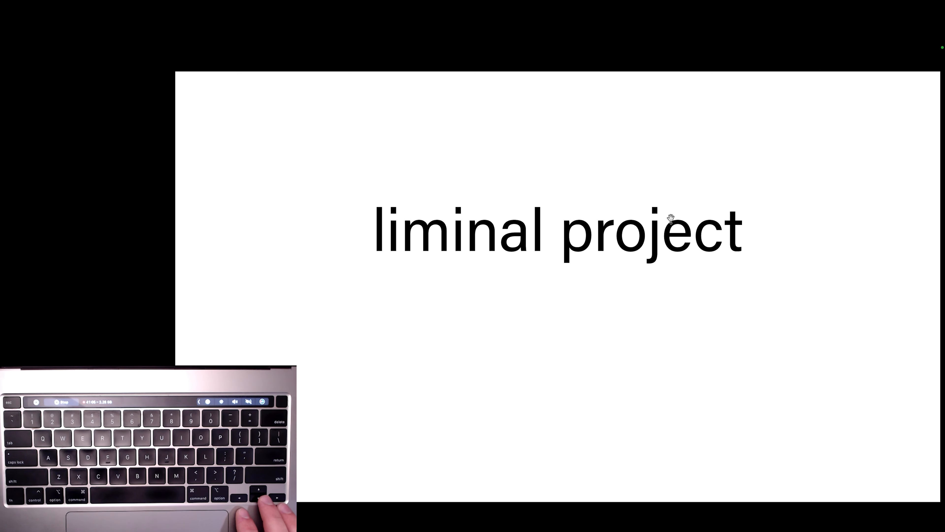
{"action": "key", "text": "Right"}
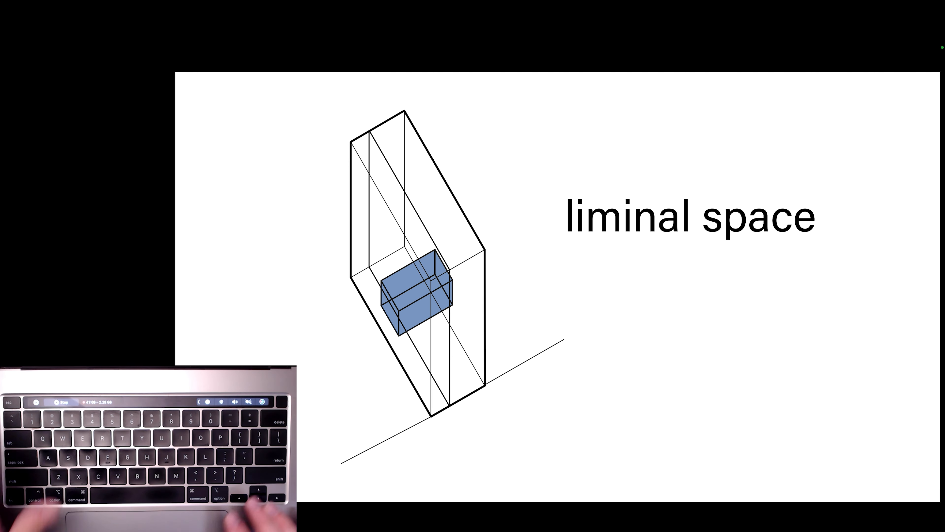
{"action": "key", "text": "Escape"}
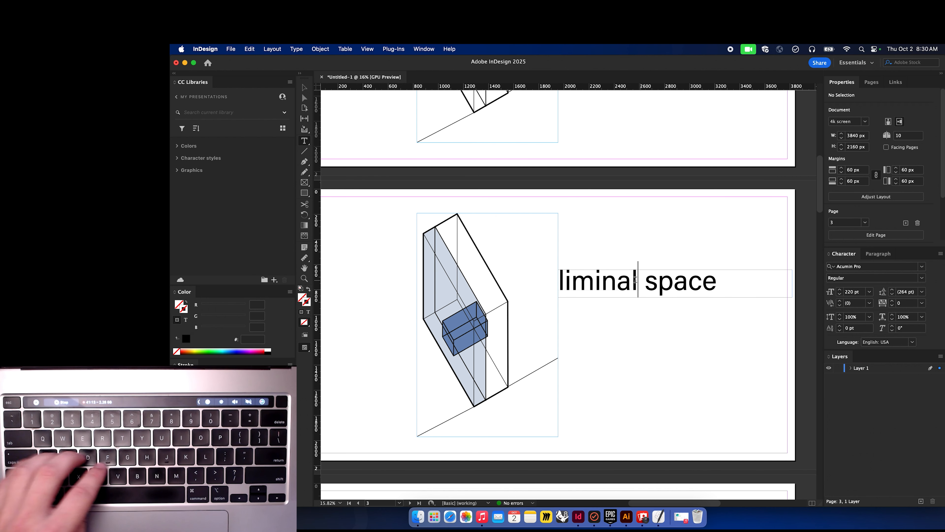
Change the page 3 title from liminal to studio so it reads studio space.
{"action": "left_click", "coordinate": [644, 286]}
{"action": "double_click", "coordinate": [646, 286]}
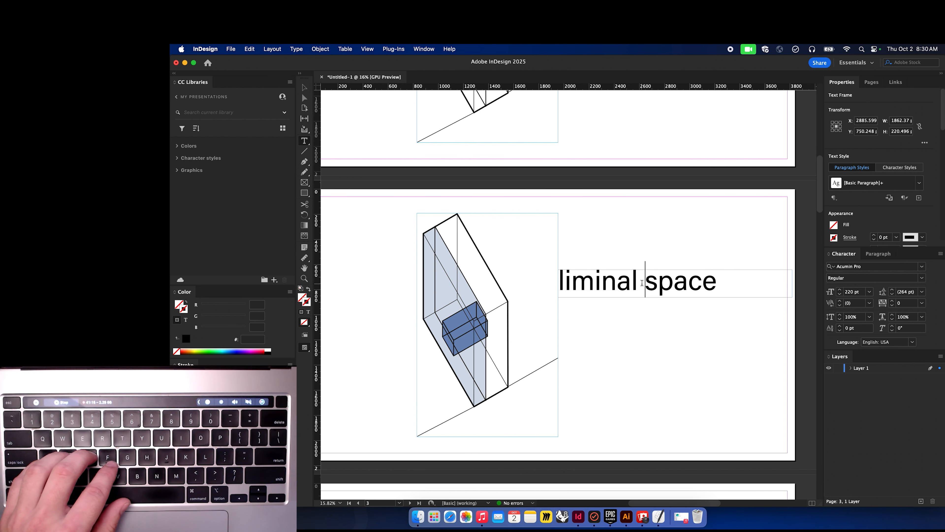
{"action": "left_click_drag", "start_coordinate": [639, 283], "coordinate": [553, 282]}
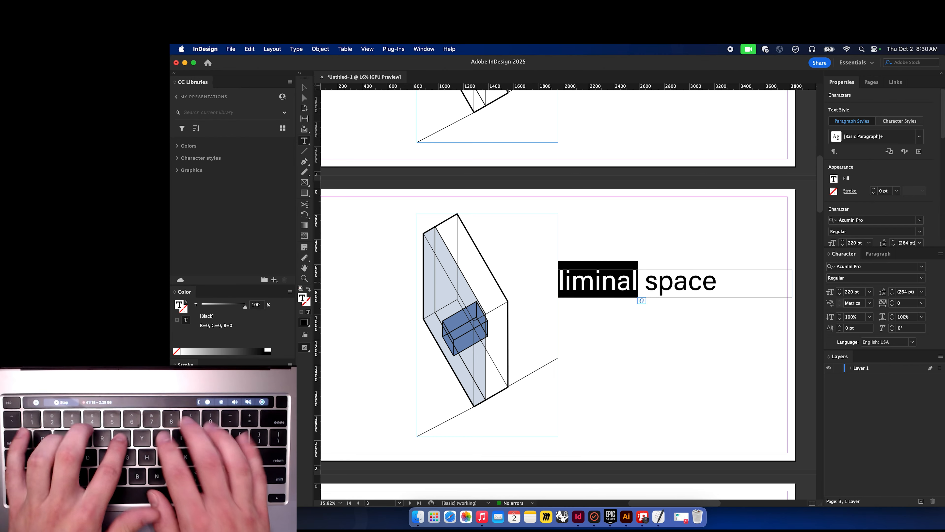
{"action": "type", "text": "studi"}
{"action": "key", "text": "BackSpace"}
{"action": "key", "text": "BackSpace"}
{"action": "type", "text": "dio"}
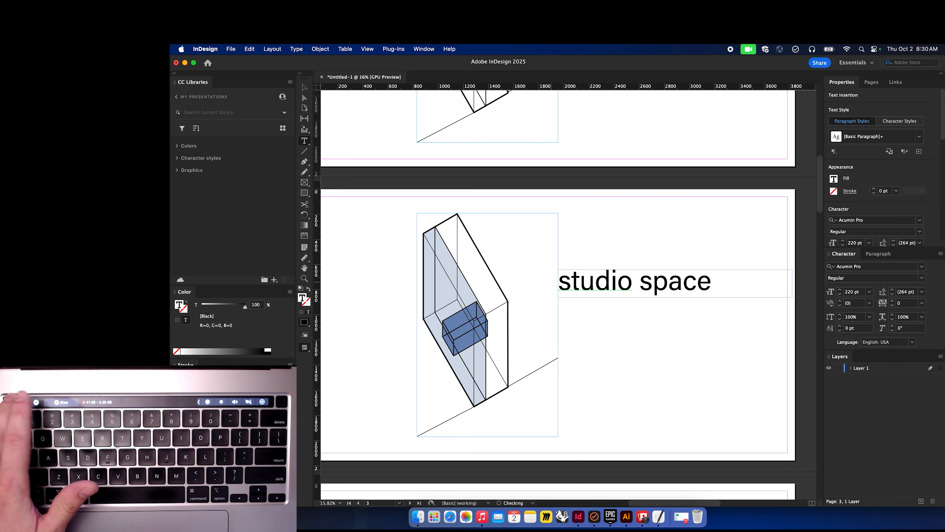
{"action": "key", "text": "Escape"}
Preview the slides in presentation mode, flipping back and forth between pages 2 and 3.
{"action": "scroll", "coordinate": [593, 241], "scroll_direction": "up", "scroll_amount": 10}
{"action": "left_click", "coordinate": [594, 240]}
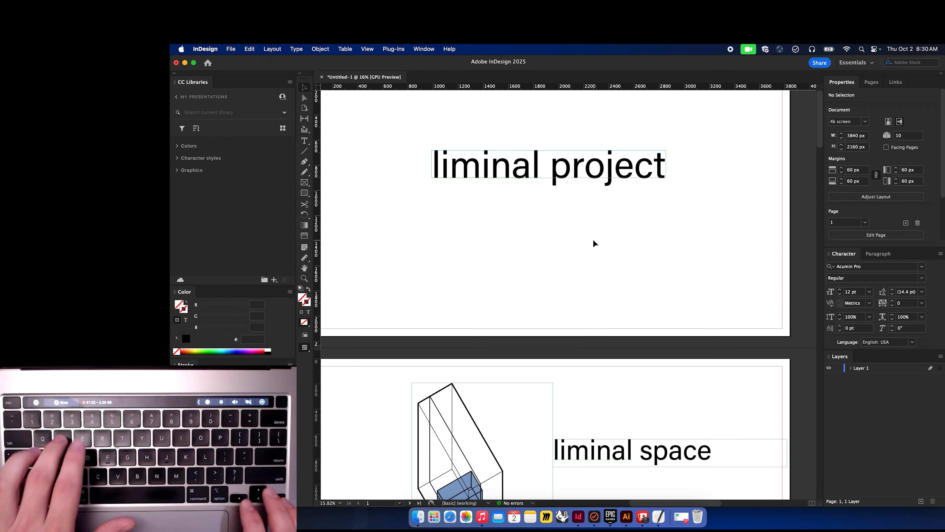
{"action": "key", "text": "shift+w"}
{"action": "key", "text": "Right"}
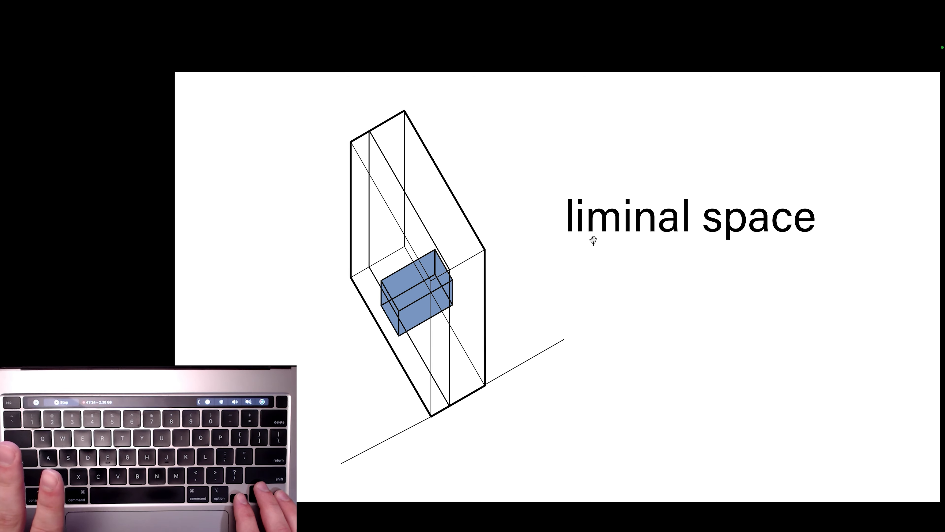
{"action": "key", "text": "Right"}
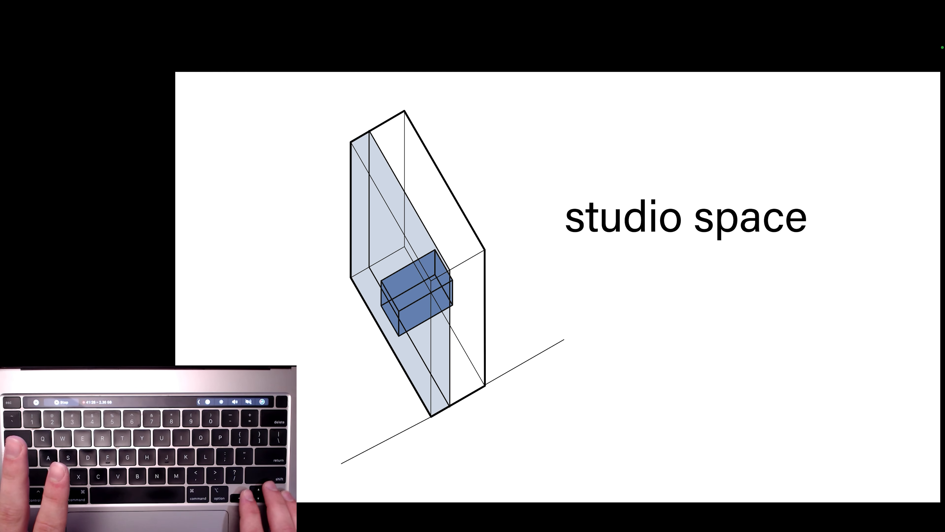
{"action": "key", "text": "Left"}
{"action": "key", "text": "Right"}
{"action": "key", "text": "Left"}
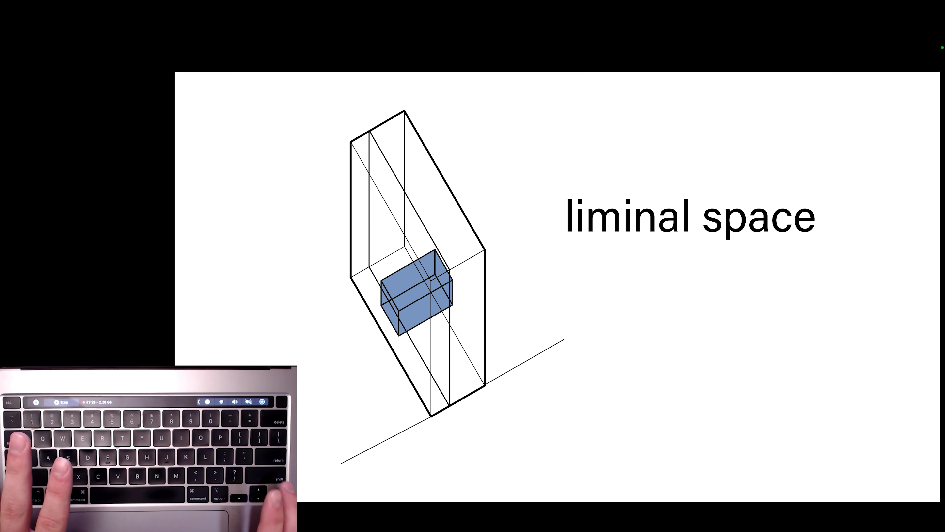
{"action": "key", "text": "Right"}
{"action": "key", "text": "Left"}
{"action": "key", "text": "Right"}
{"action": "key", "text": "Left"}
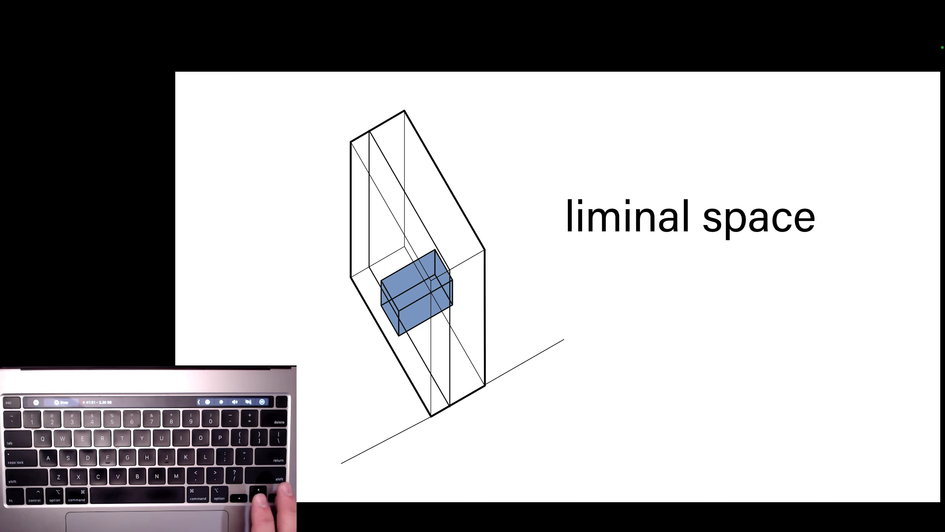
{"action": "key", "text": "Right"}
{"action": "key", "text": "Left"}
{"action": "key", "text": "Right"}
{"action": "key", "text": "Left"}
{"action": "key", "text": "Right"}
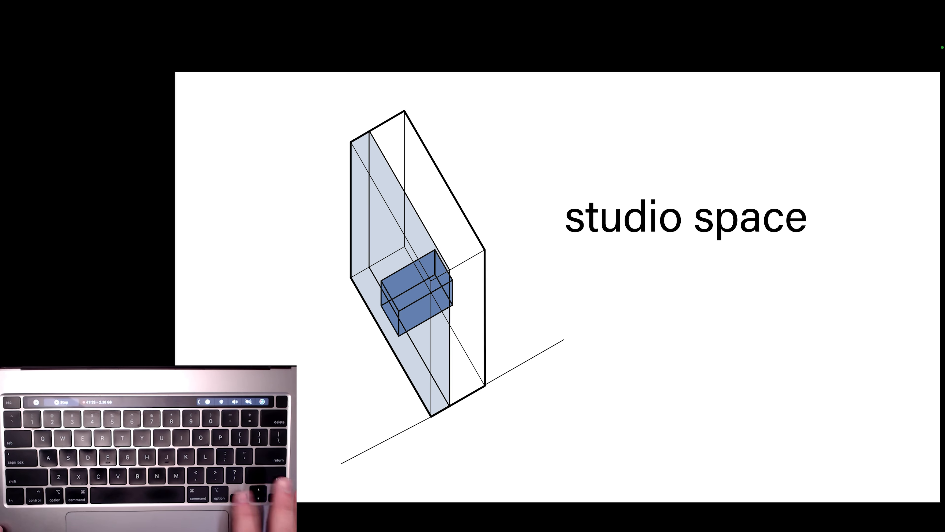
{"action": "key", "text": "Left"}
{"action": "key", "text": "Right"}
{"action": "key", "text": "Escape"}
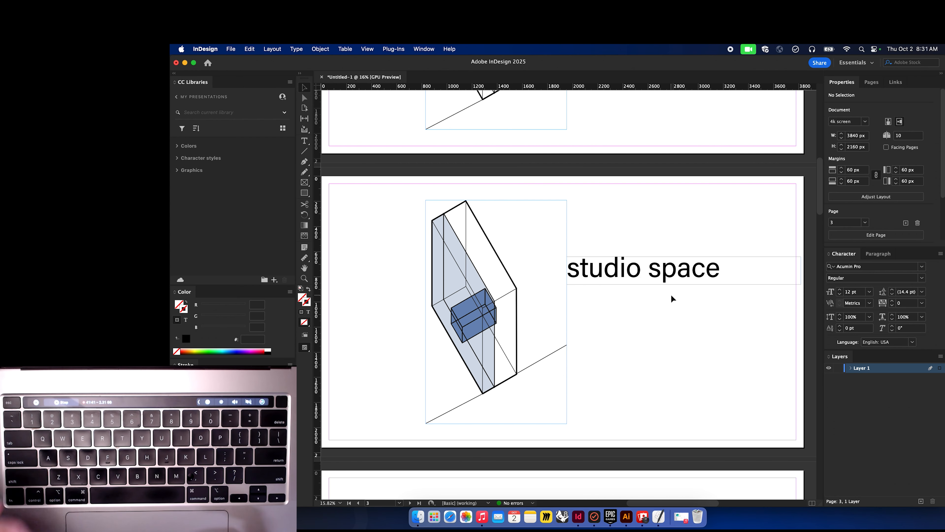
{"action": "scroll", "coordinate": [672, 296], "scroll_direction": "up", "scroll_amount": 1}
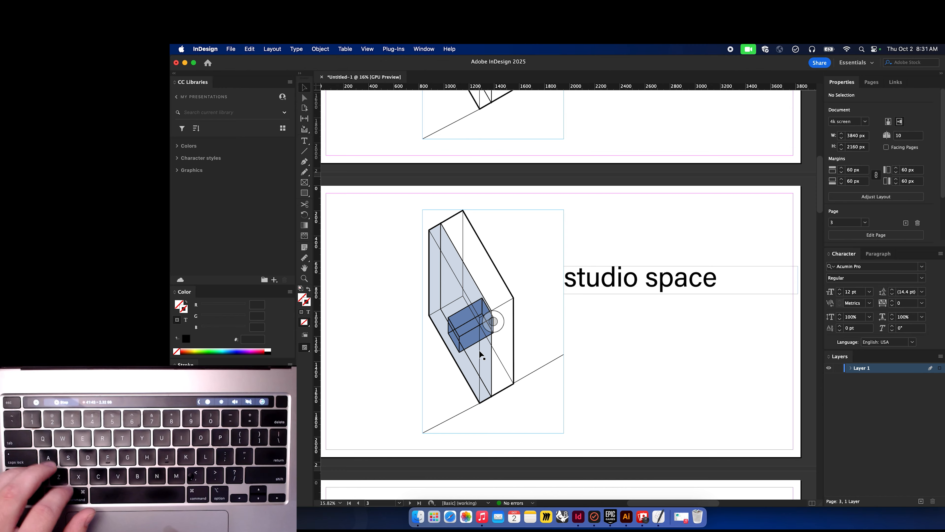
{"action": "left_click_drag", "start_coordinate": [476, 352], "coordinate": [460, 365]}
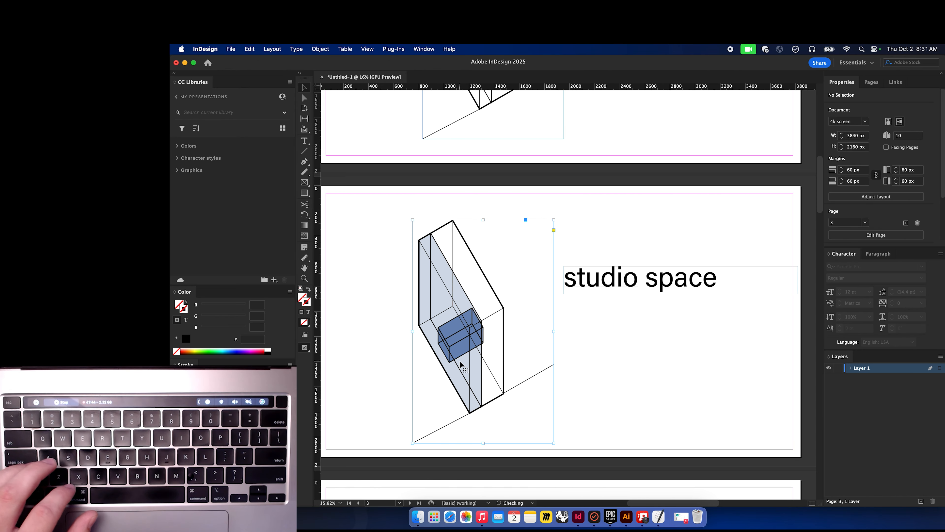
{"action": "key", "text": "super+z"}
Try moving the page 3 title slightly higher and preview it in presentation mode.
{"action": "scroll", "coordinate": [647, 339], "scroll_direction": "down", "scroll_amount": 3}
{"action": "scroll", "coordinate": [648, 336], "scroll_direction": "right", "scroll_amount": 1}
{"action": "left_click", "coordinate": [648, 337]}
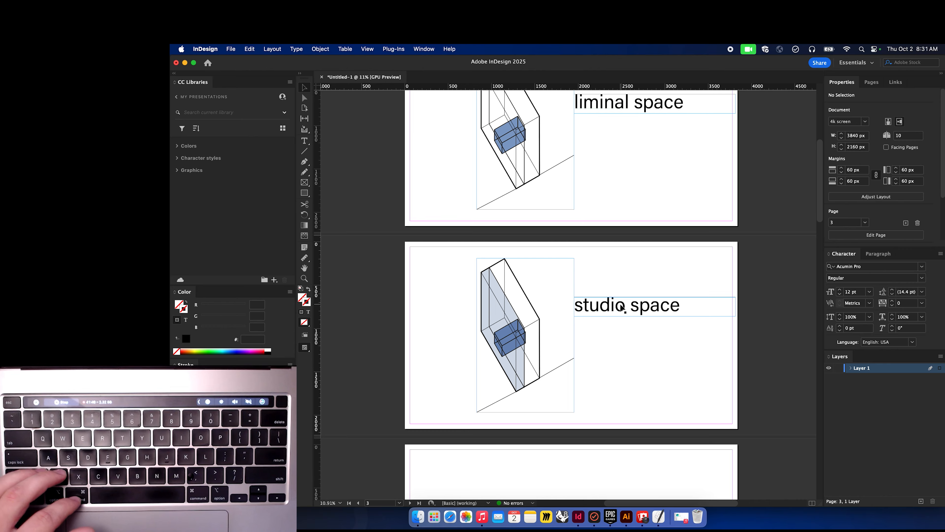
{"action": "left_click_drag", "start_coordinate": [604, 310], "coordinate": [602, 296]}
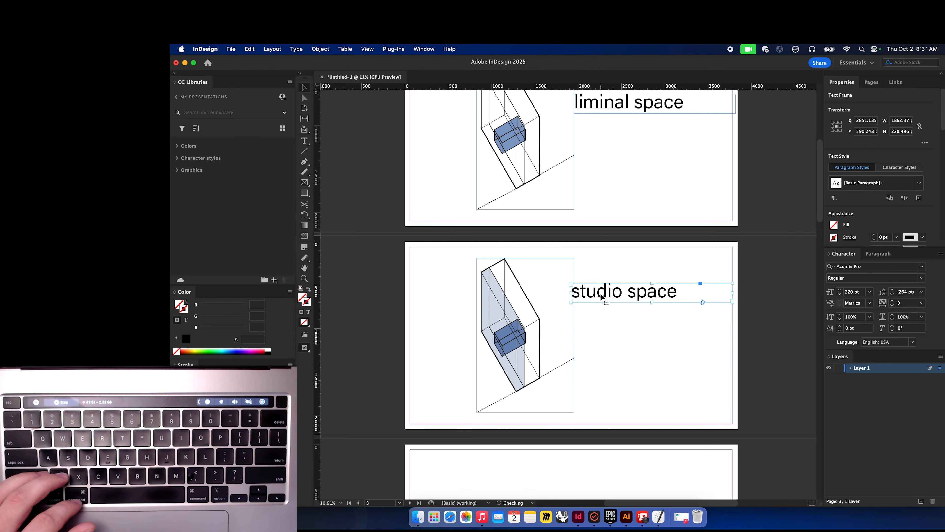
{"action": "key", "text": "shift+w"}
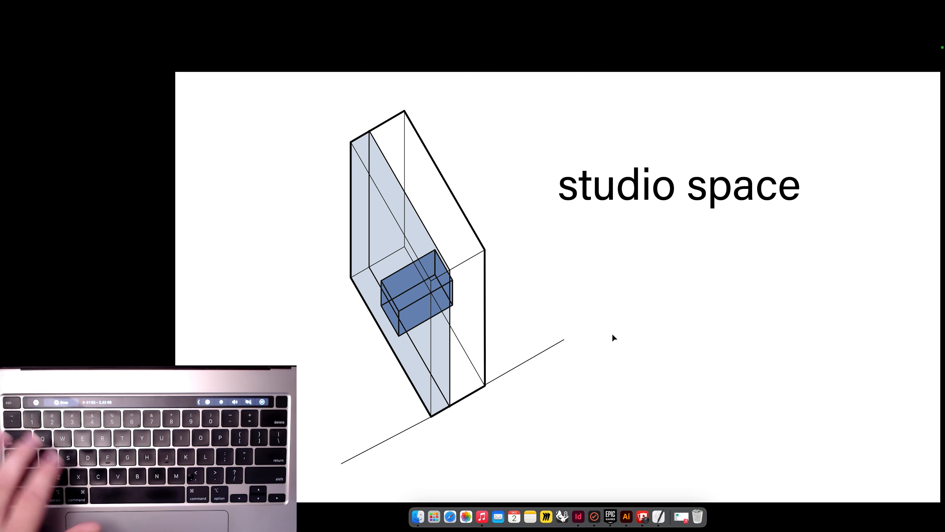
{"action": "key", "text": "Escape"}
{"action": "key", "text": "super+z"}
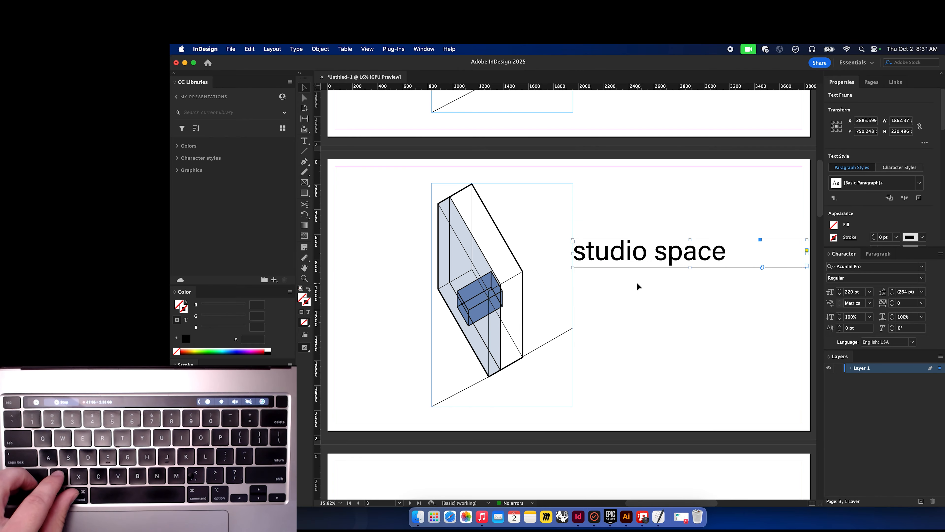
Undo the last typing in the page 3 title and retype it as studio space.
{"action": "key", "text": "super+z"}
{"action": "double_click", "coordinate": [610, 253]}
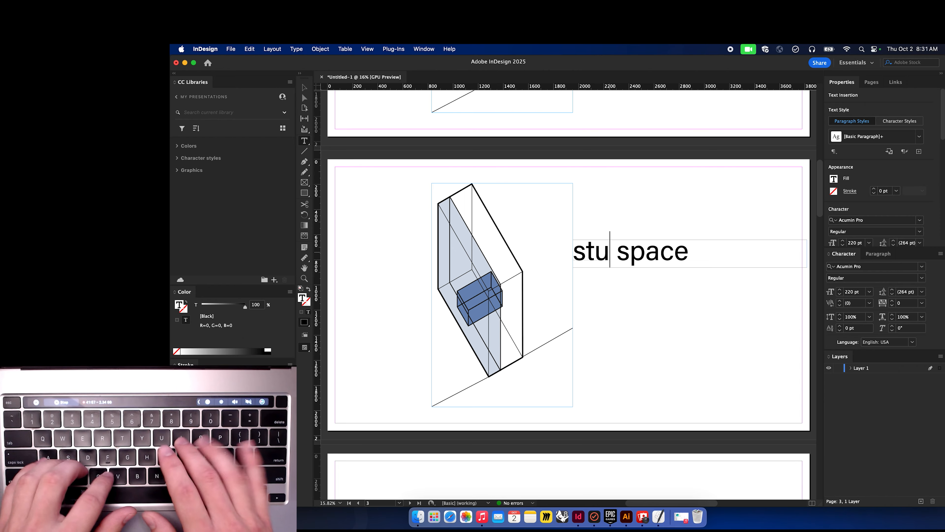
{"action": "type", "text": "dio"}
{"action": "key", "text": "Escape"}
{"action": "left_click", "coordinate": [650, 287]}
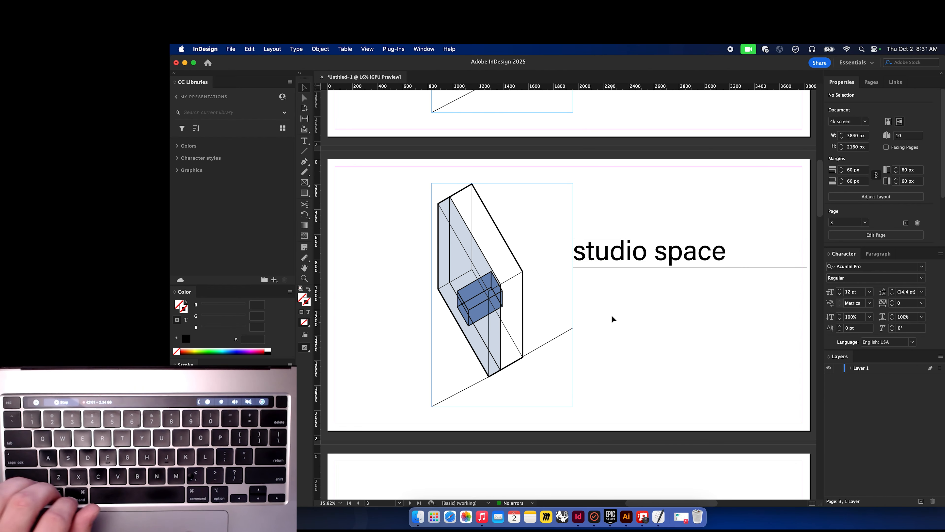
{"action": "scroll", "coordinate": [614, 319], "scroll_direction": "up", "scroll_amount": 15}
{"action": "scroll", "coordinate": [613, 319], "scroll_direction": "down", "scroll_amount": 1}
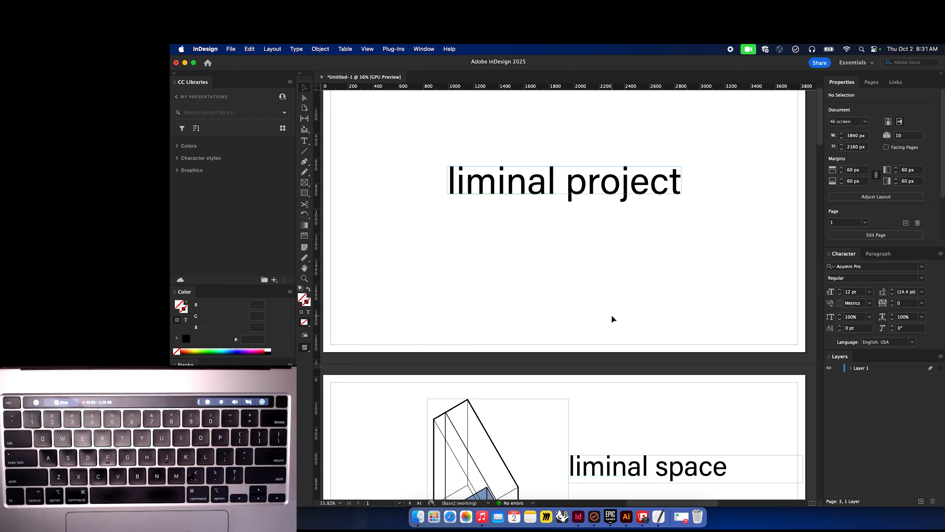
{"action": "scroll", "coordinate": [613, 319], "scroll_direction": "down", "scroll_amount": 15}
{"action": "scroll", "coordinate": [614, 319], "scroll_direction": "up", "scroll_amount": 2}
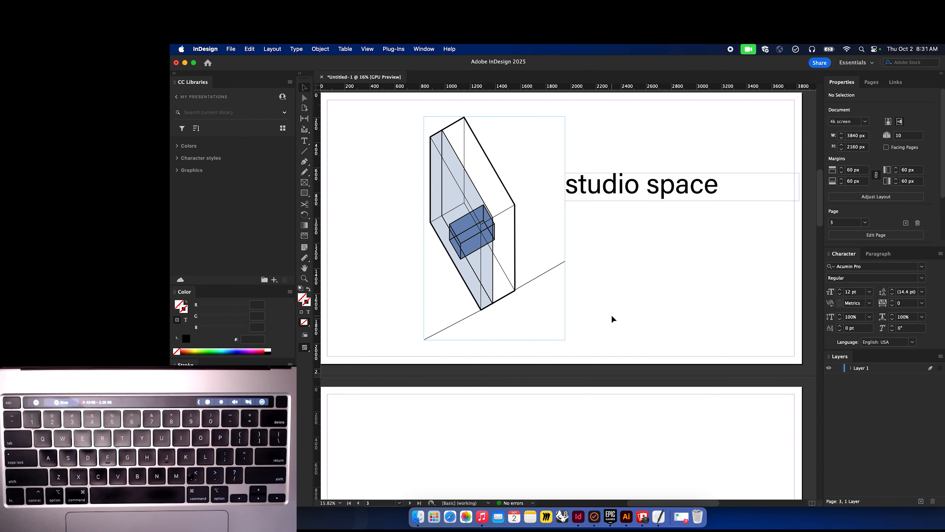
{"action": "scroll", "coordinate": [614, 319], "scroll_direction": "up", "scroll_amount": 4}
{"action": "scroll", "coordinate": [614, 319], "scroll_direction": "down", "scroll_amount": 1}
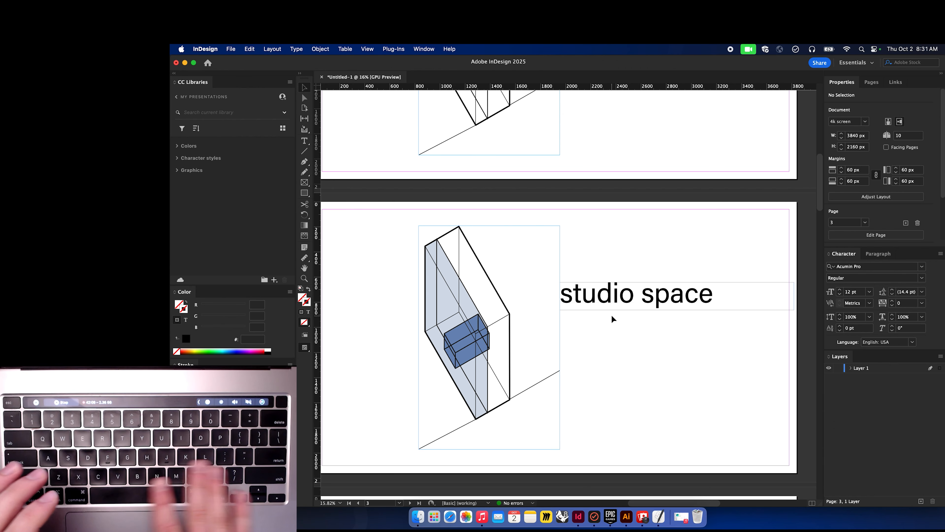
{"action": "key", "text": "period"}
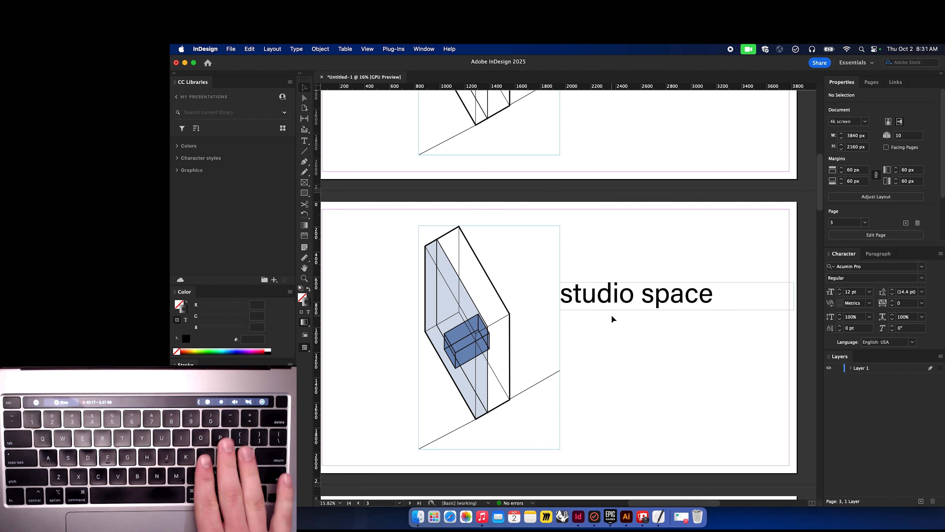
{"action": "key", "text": "comma"}
{"action": "key", "text": "m"}
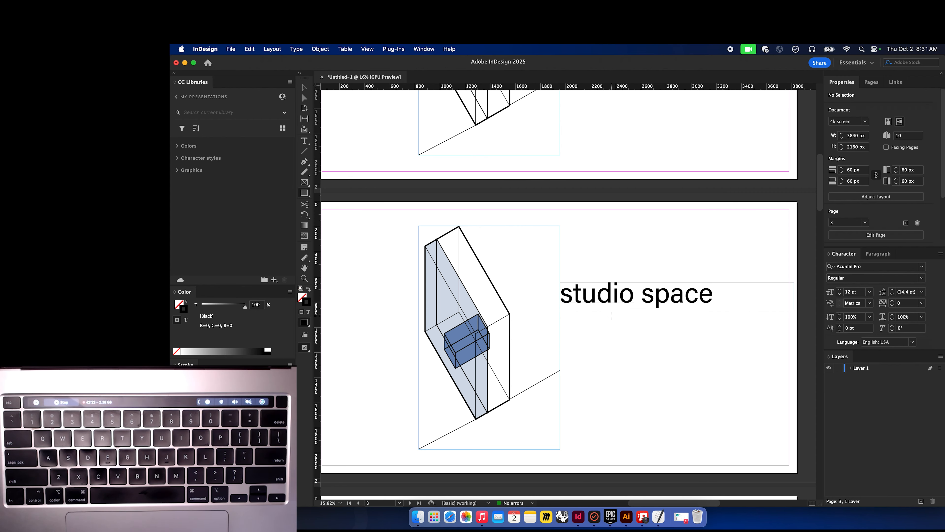
{"action": "key", "text": "v"}
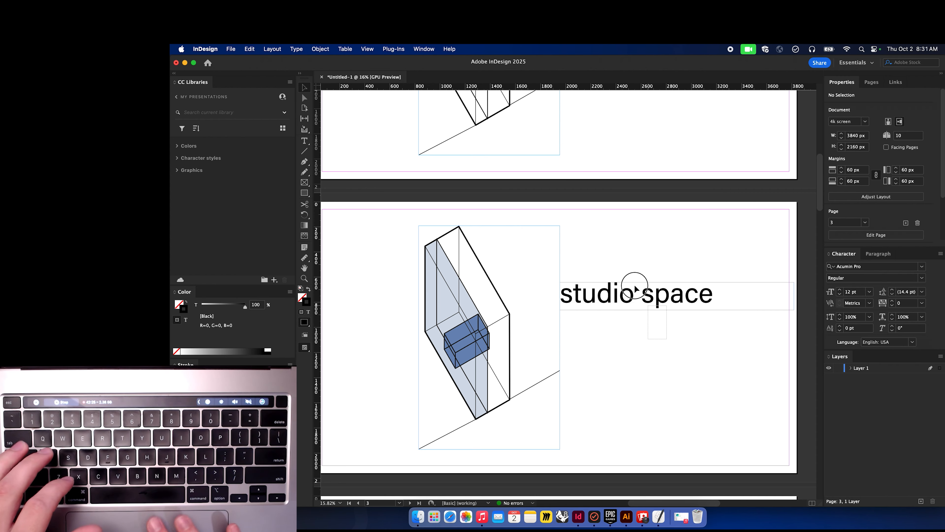
{"action": "left_click", "coordinate": [634, 296]}
{"action": "mouse_move", "coordinate": [601, 386]}
{"action": "left_mouse_down"}
{"action": "mouse_move", "coordinate": [476, 286]}
{"action": "mouse_move", "coordinate": [477, 270]}
{"action": "left_mouse_up"}
{"action": "left_click", "coordinate": [654, 371]}
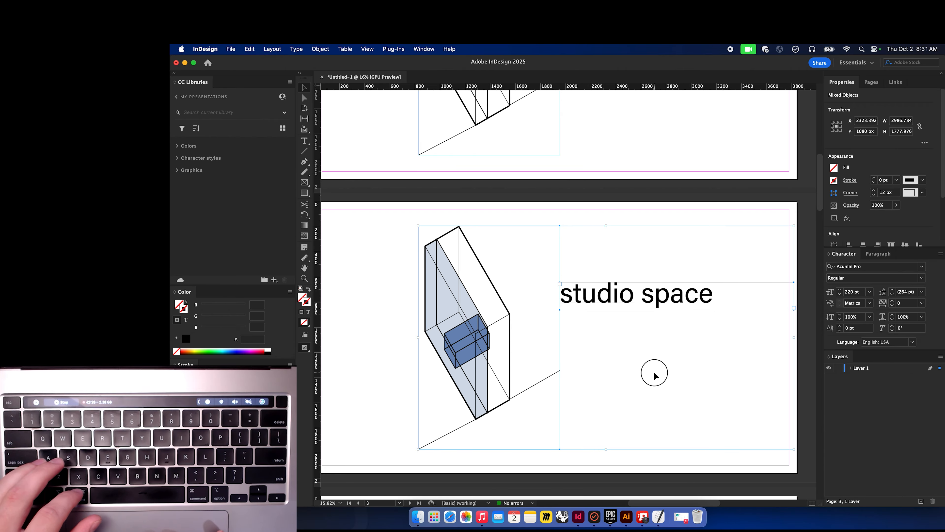
Start saving the document and cancel the Save As dialog.
{"action": "scroll", "coordinate": [654, 372], "scroll_direction": "up", "scroll_amount": 2}
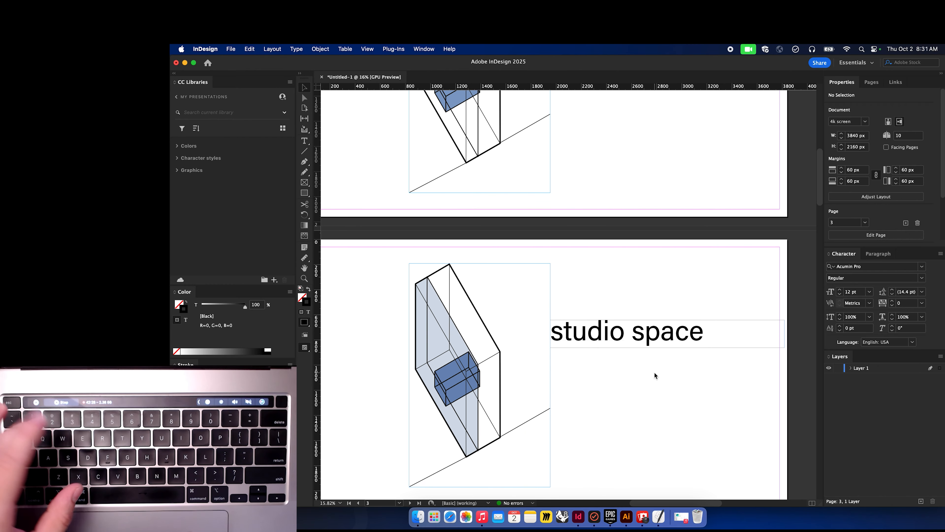
{"action": "key", "text": "super+s"}
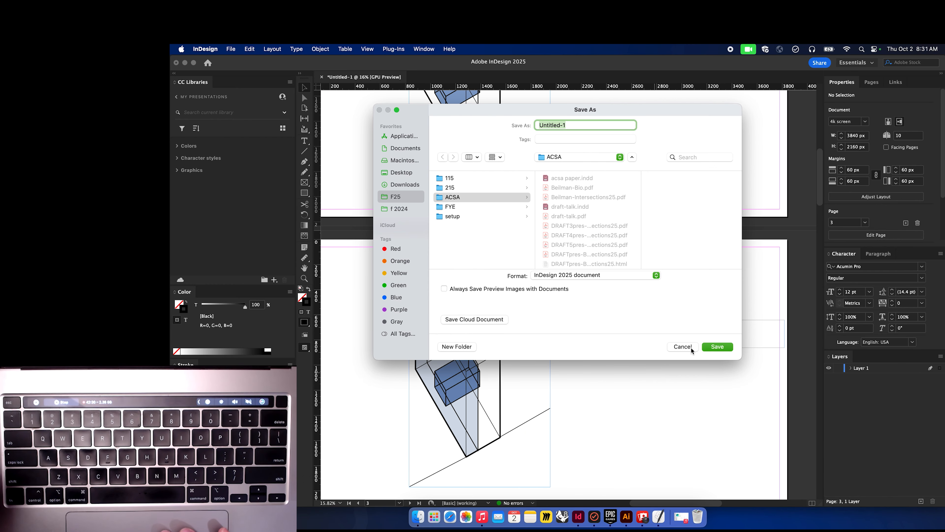
{"action": "left_click", "coordinate": [690, 346]}
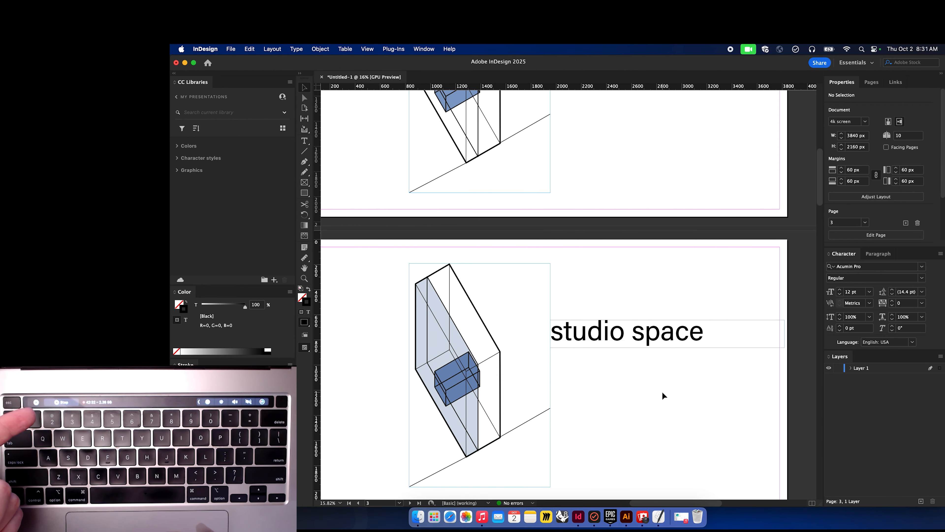